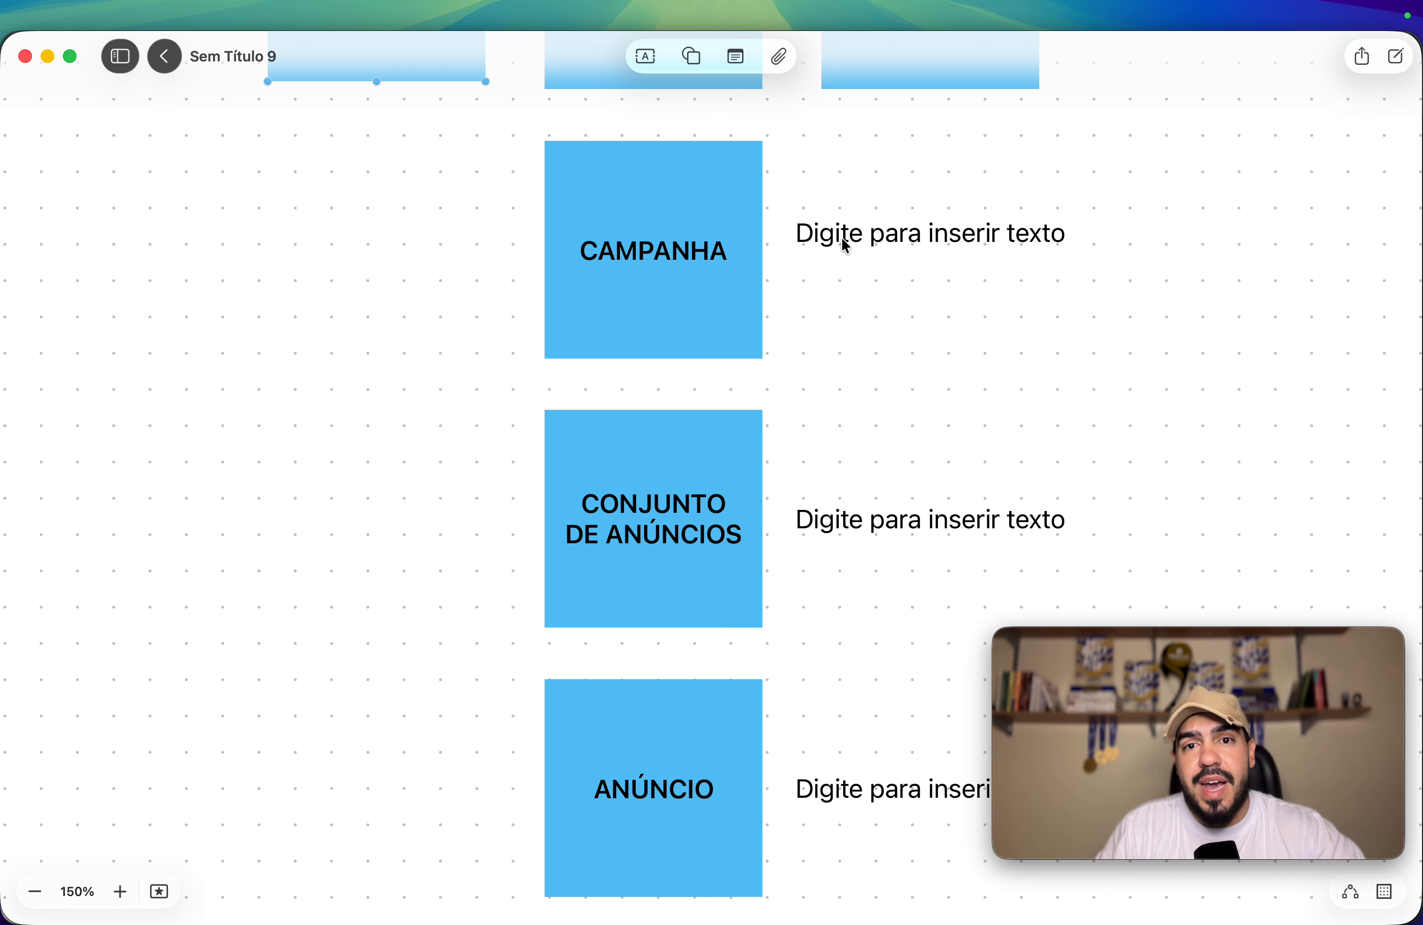
Step: Replace the placeholder beside the CAMPANHA square with a bulleted list reading "OBJETIVO COM A PUBLICIDADE" and "ORÇAMENTO"
left_click(852, 228)
left_click(852, 229)
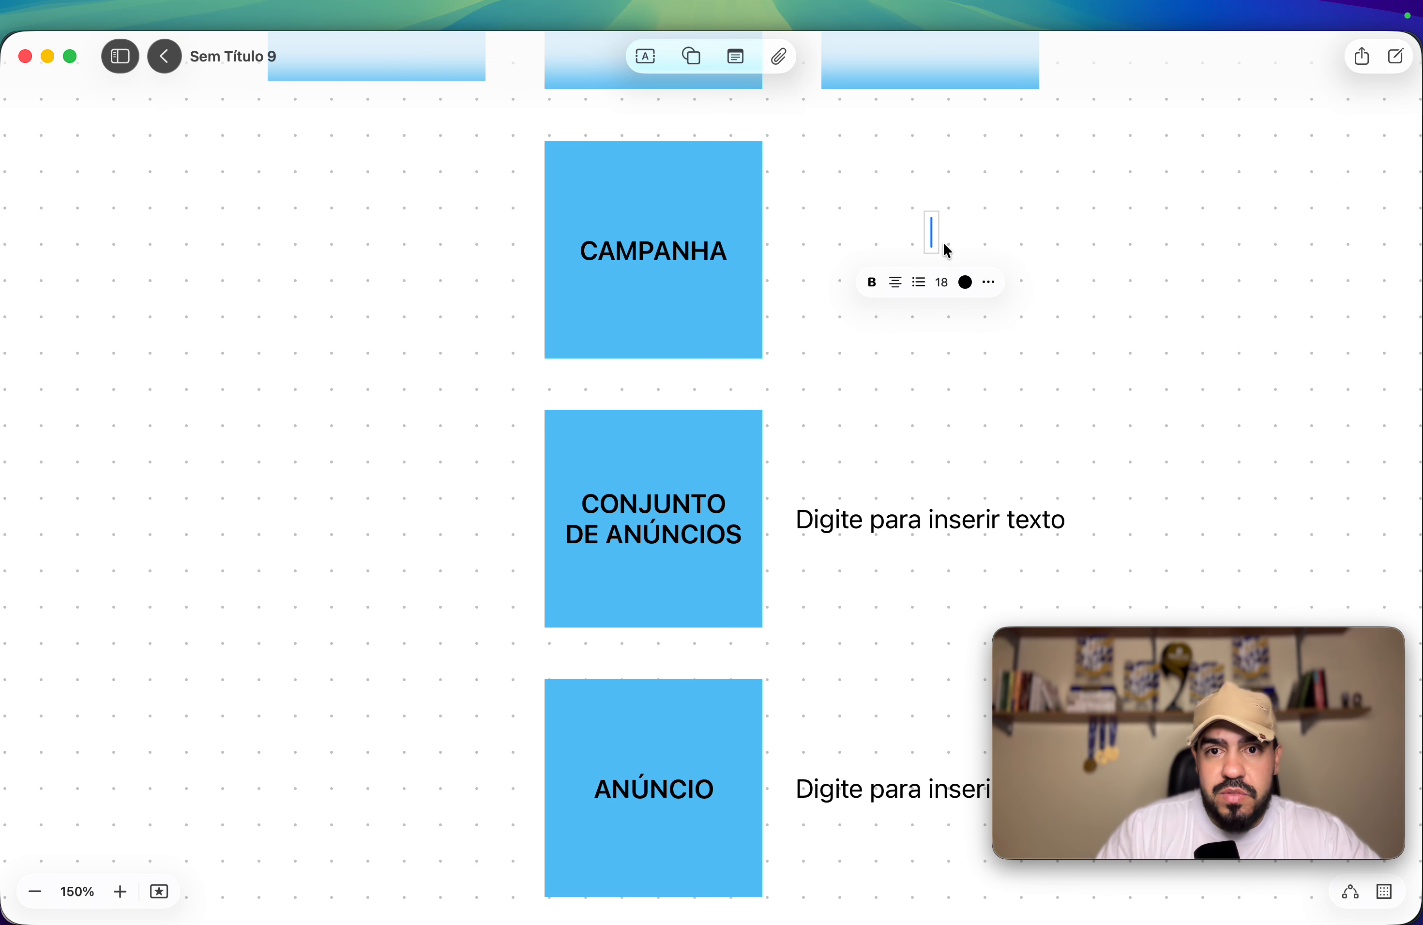
left_click(920, 284)
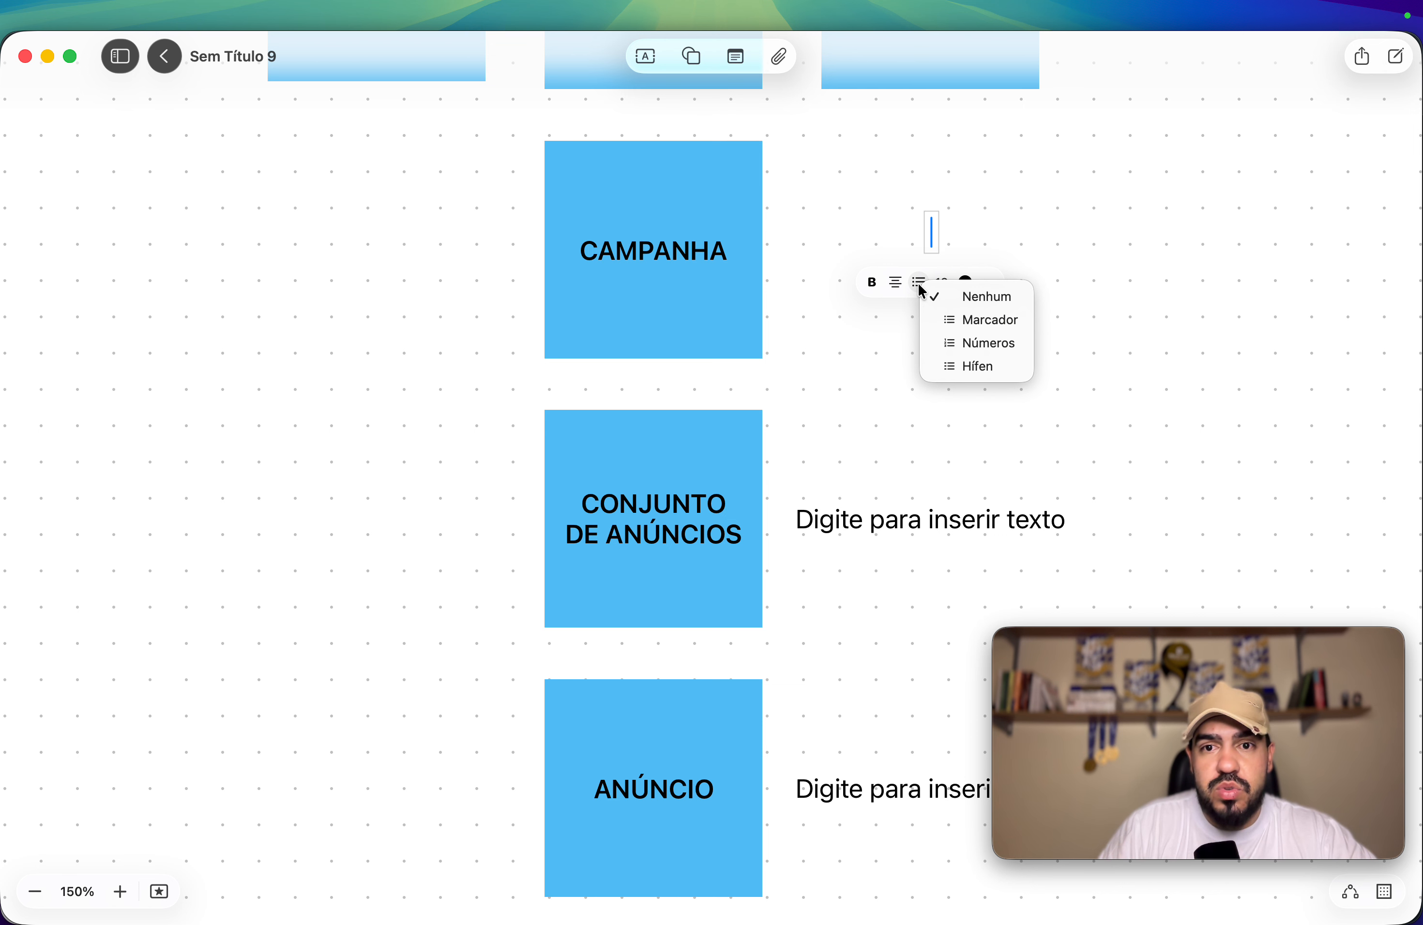
left_click(987, 320)
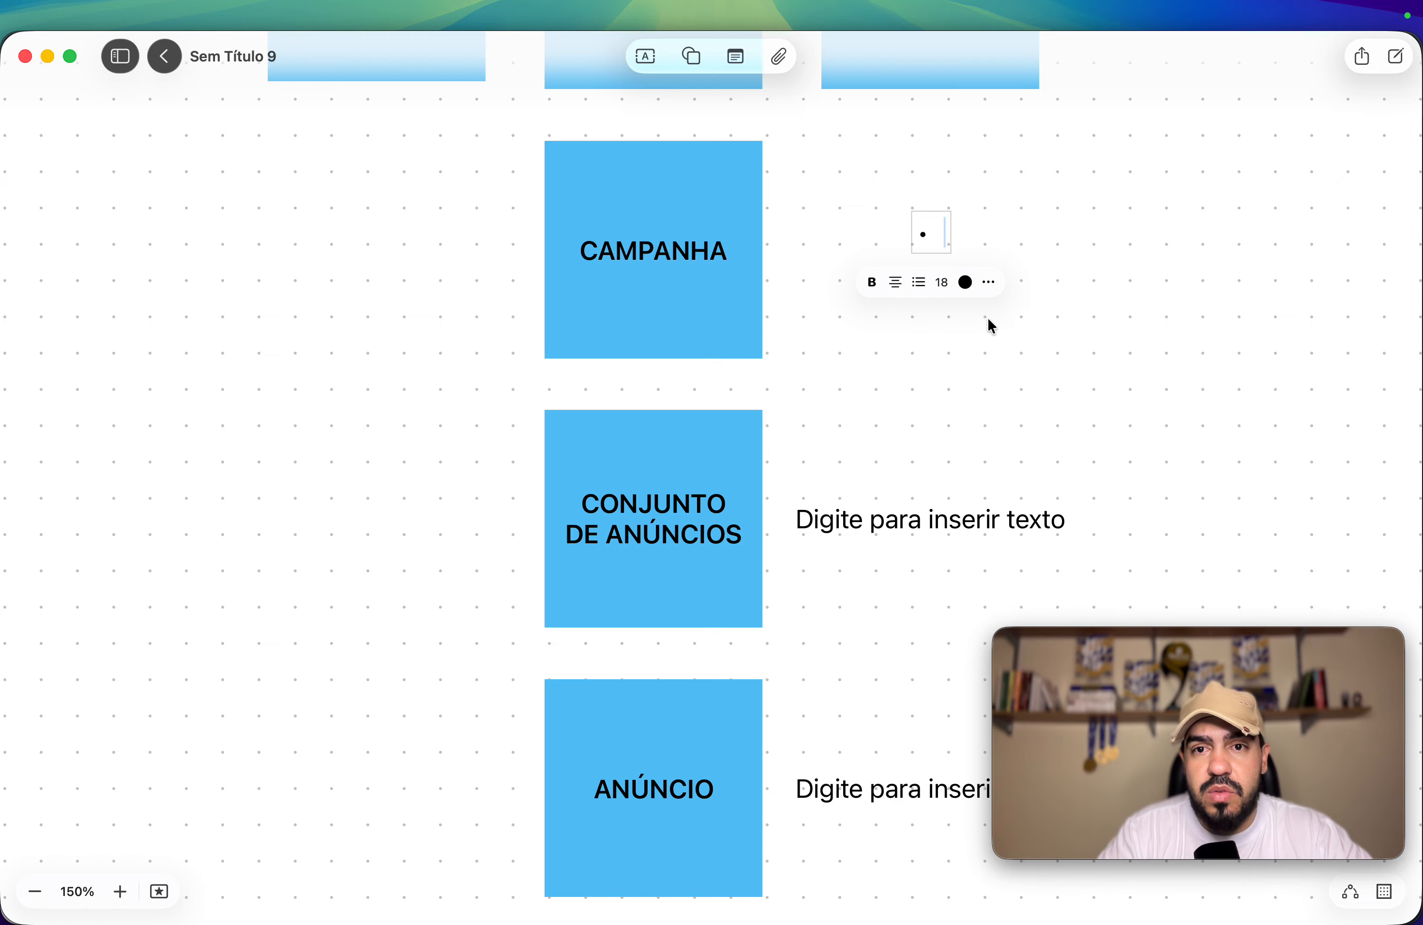
type("OBJETIVO")
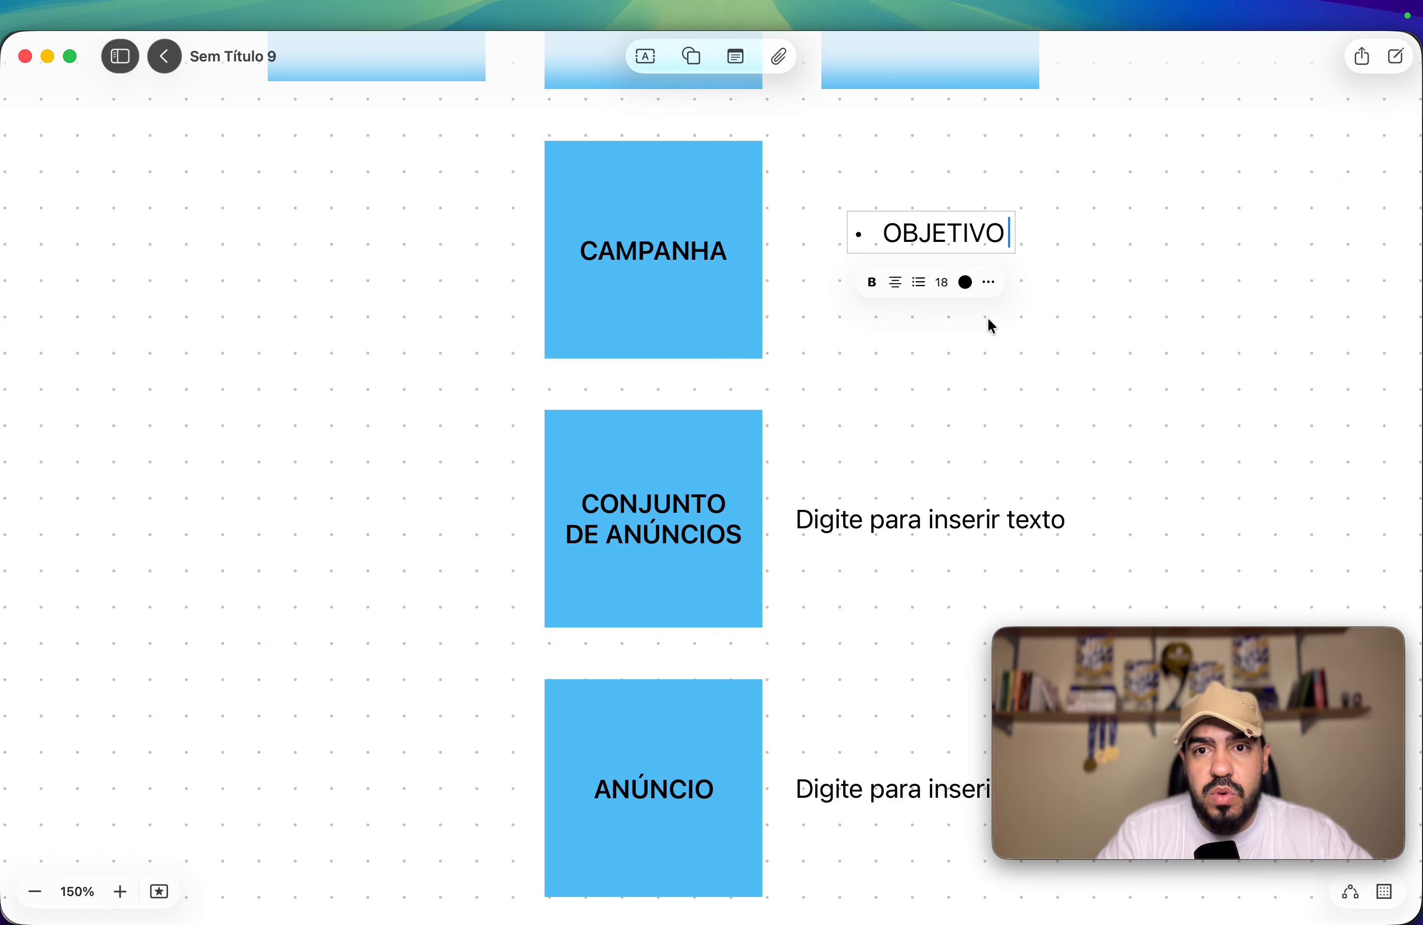
type(" COM A PUB")
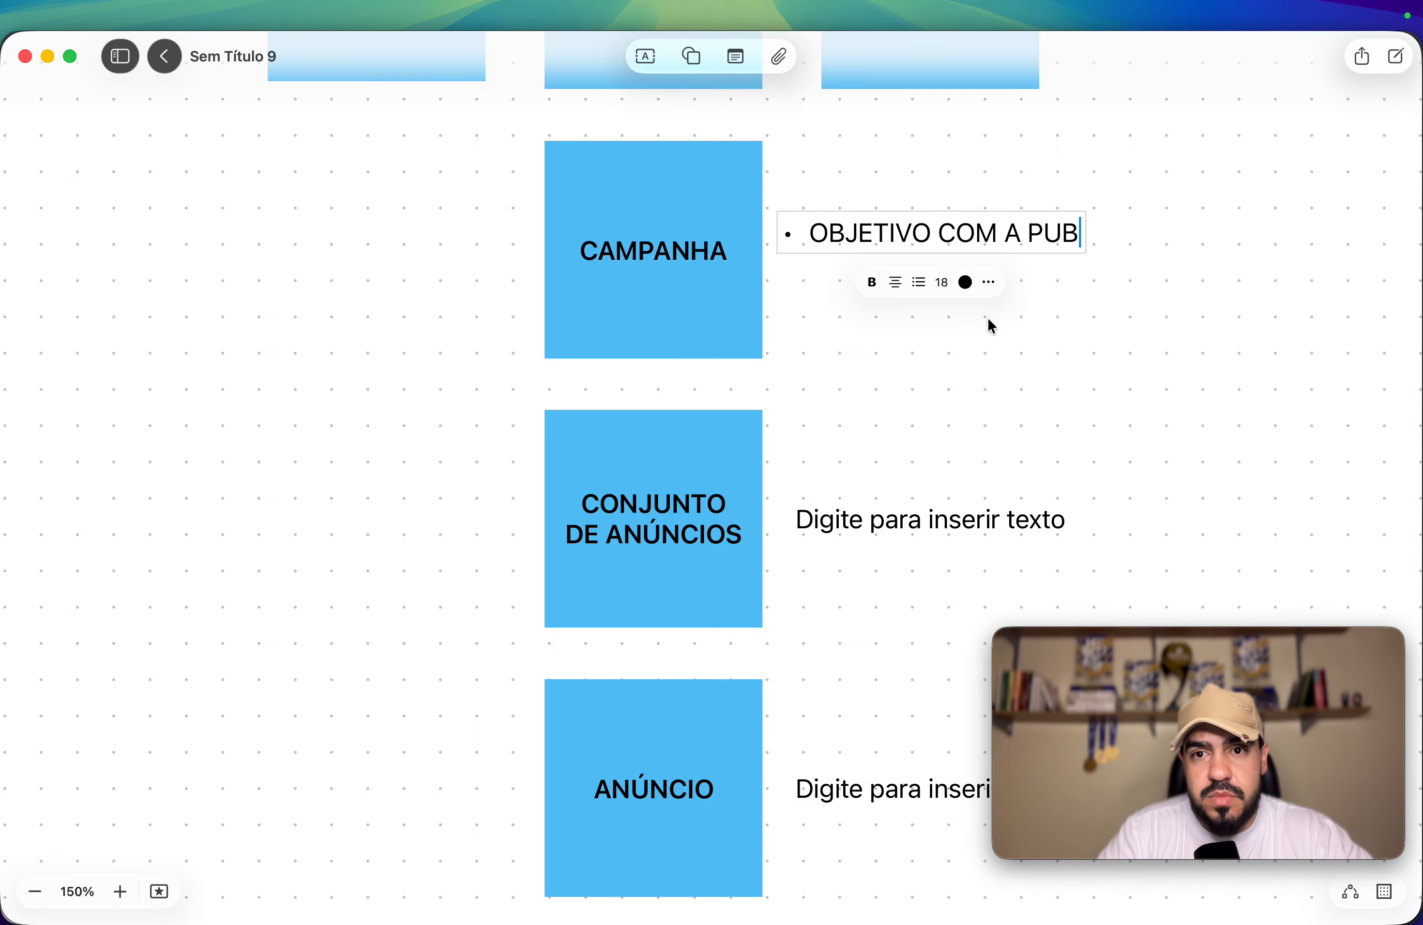
type("LICIDADE")
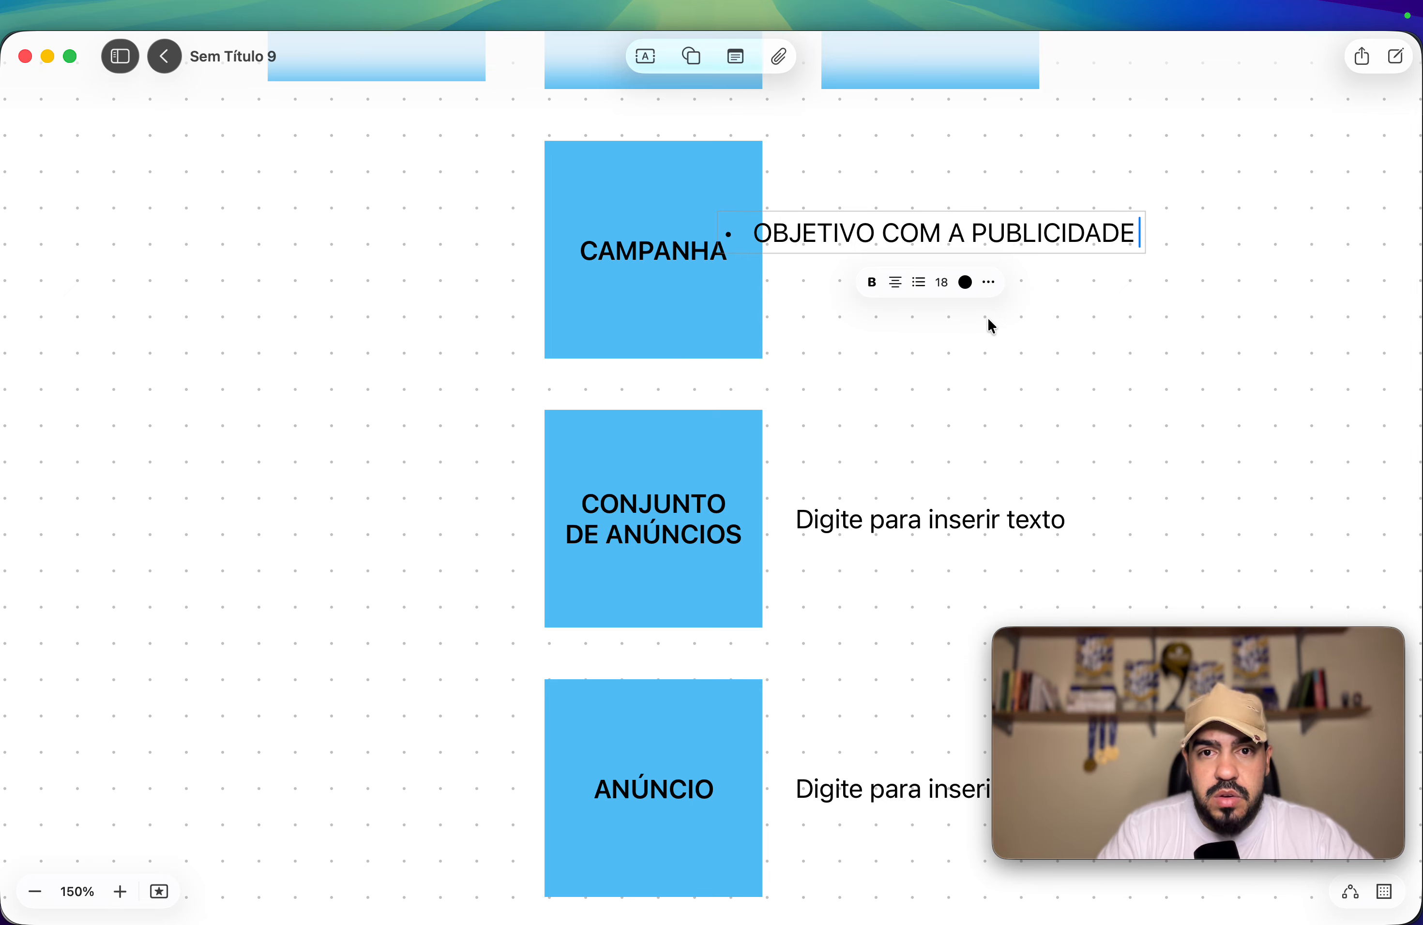
key("Return")
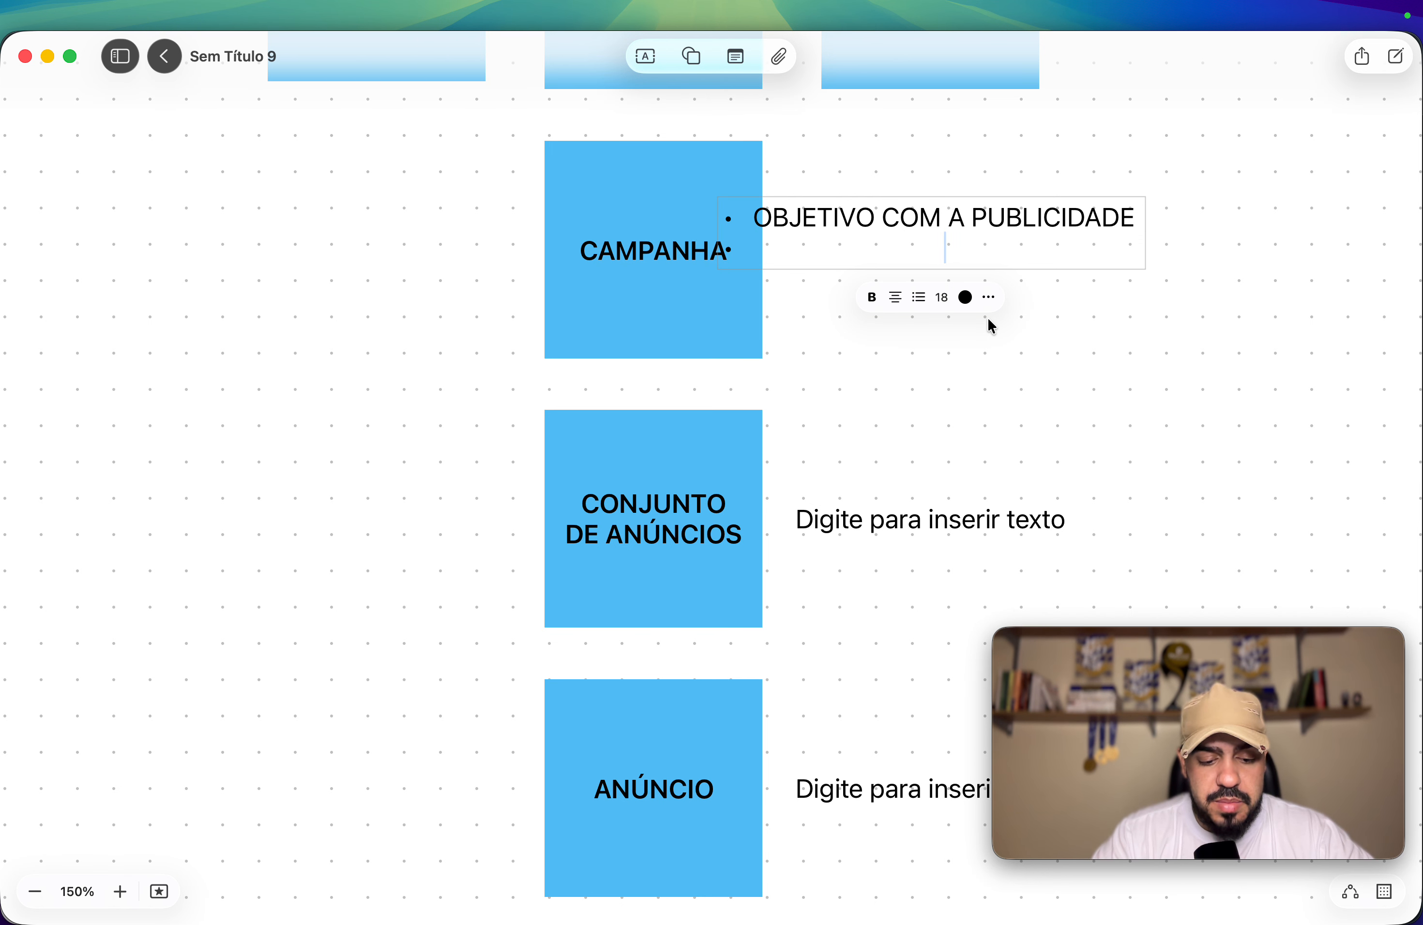
type("ORÇAMENTO")
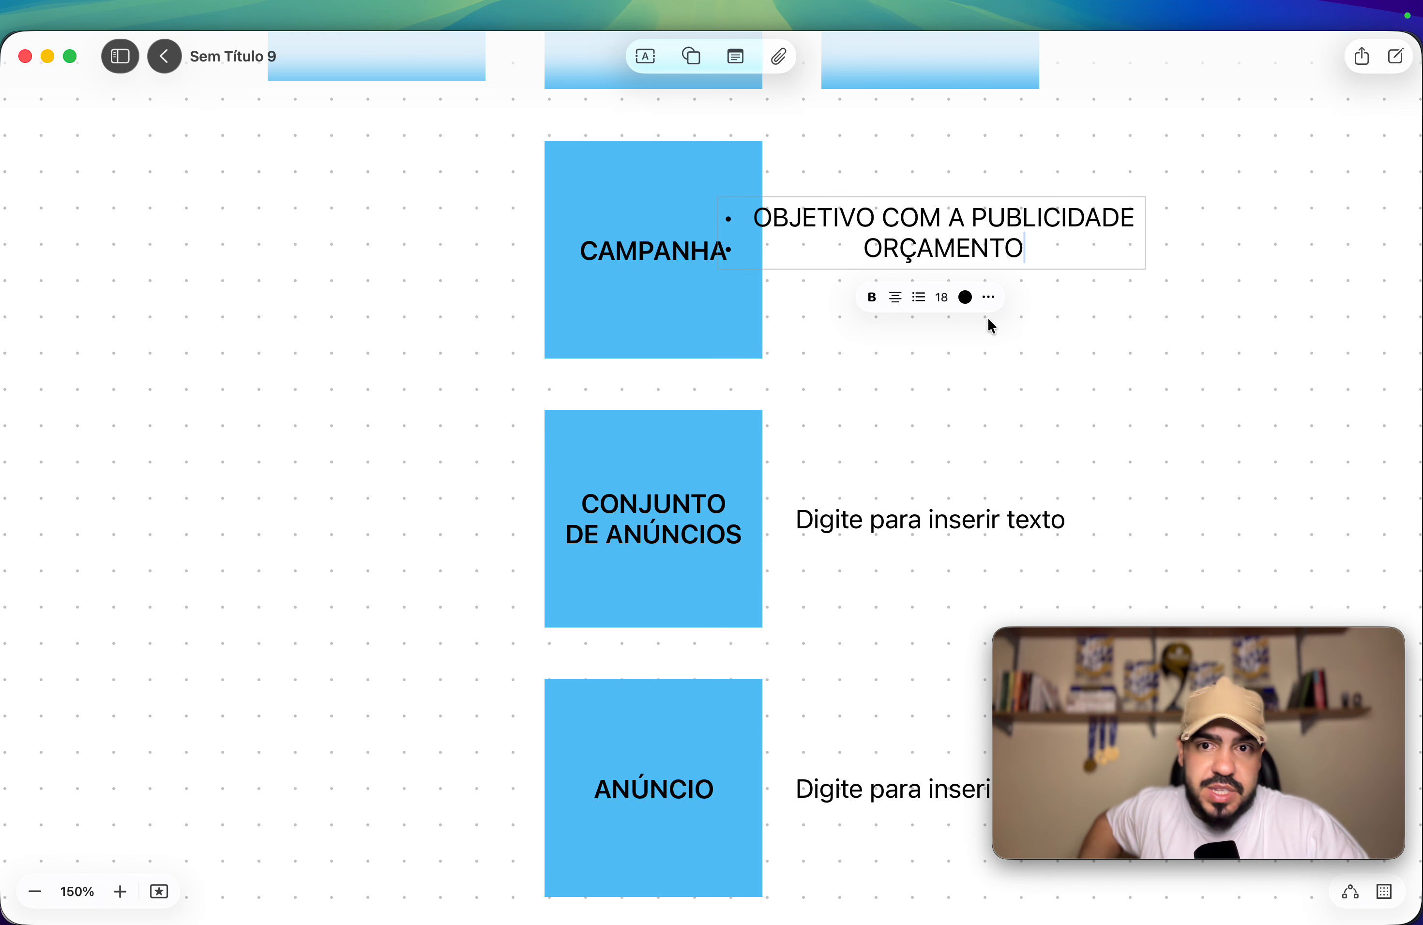
Step: Scale down the text box beside the CAMPANHA square to font size 16
left_click(1150, 311)
left_click(999, 269)
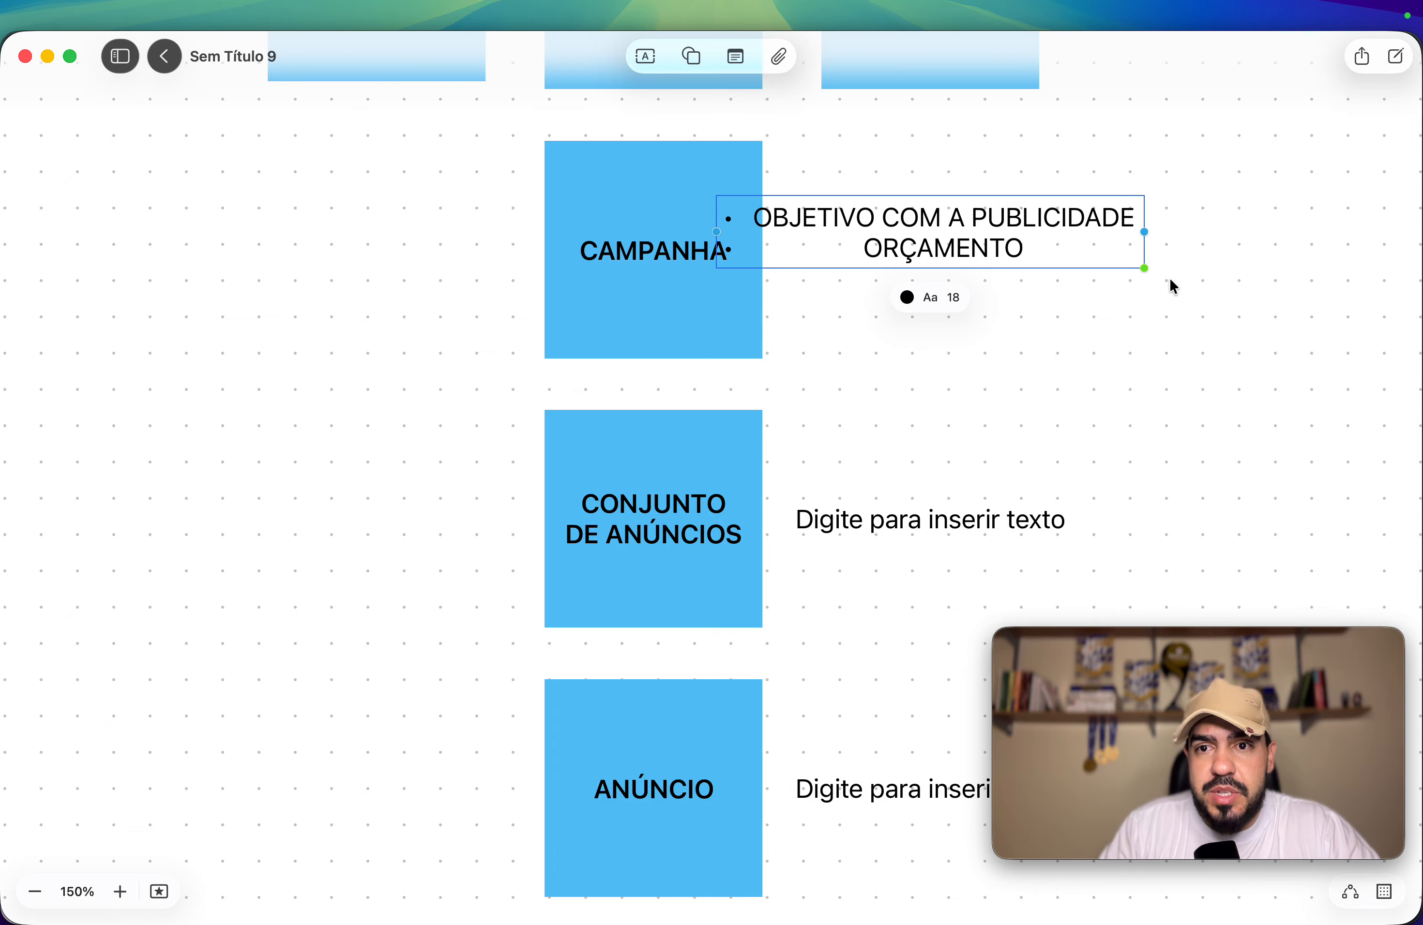
left_click_drag(1145, 264, 1109, 246)
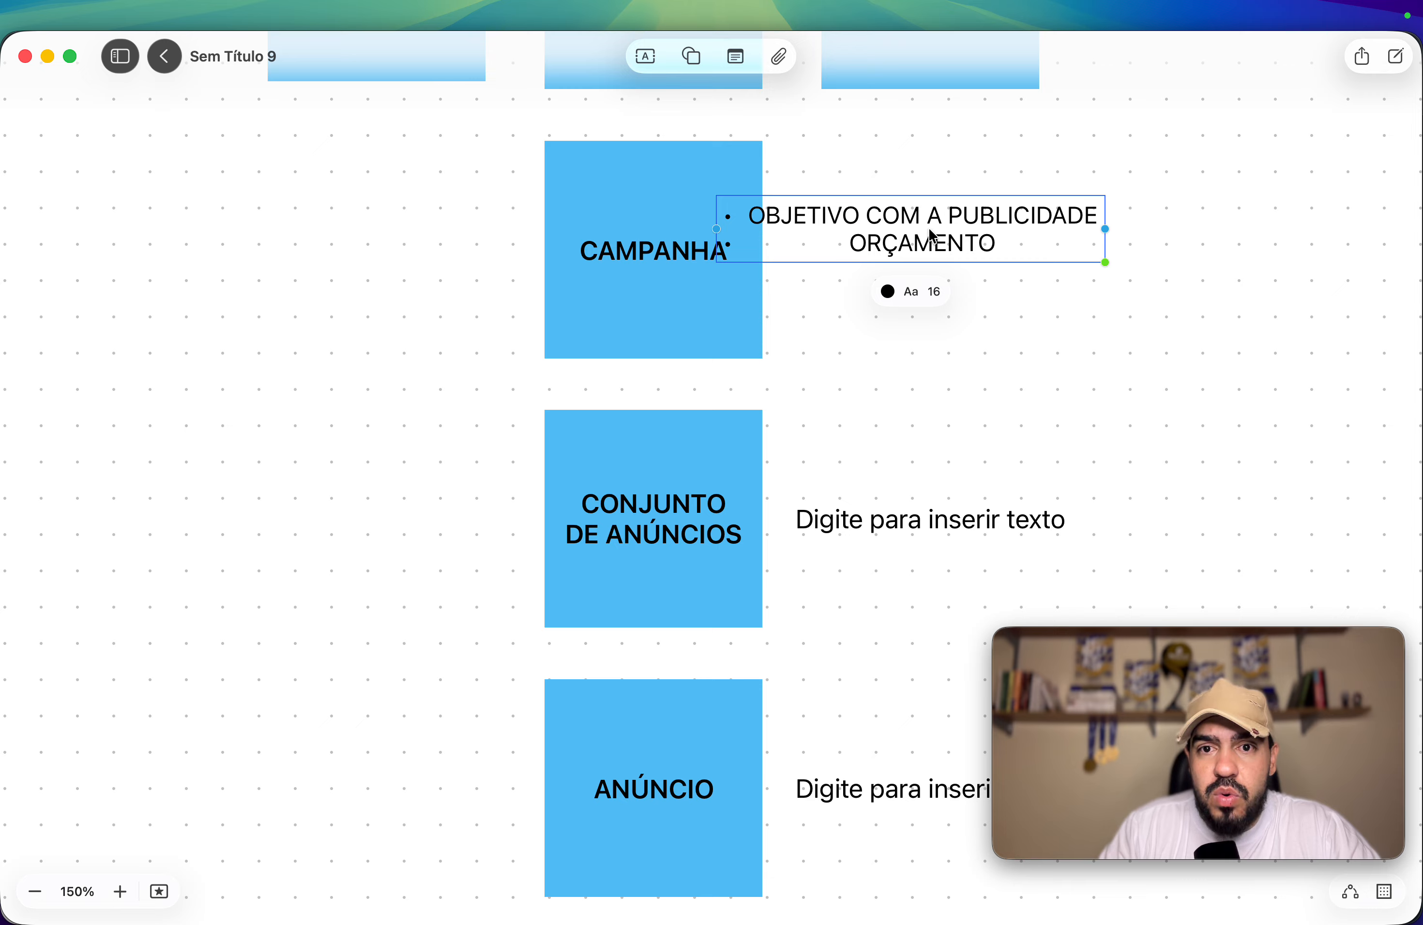
Step: Left-align both bullets of the CAMPANHA list and move the text box clear of the square, vertically centred beside it
double_click(946, 237)
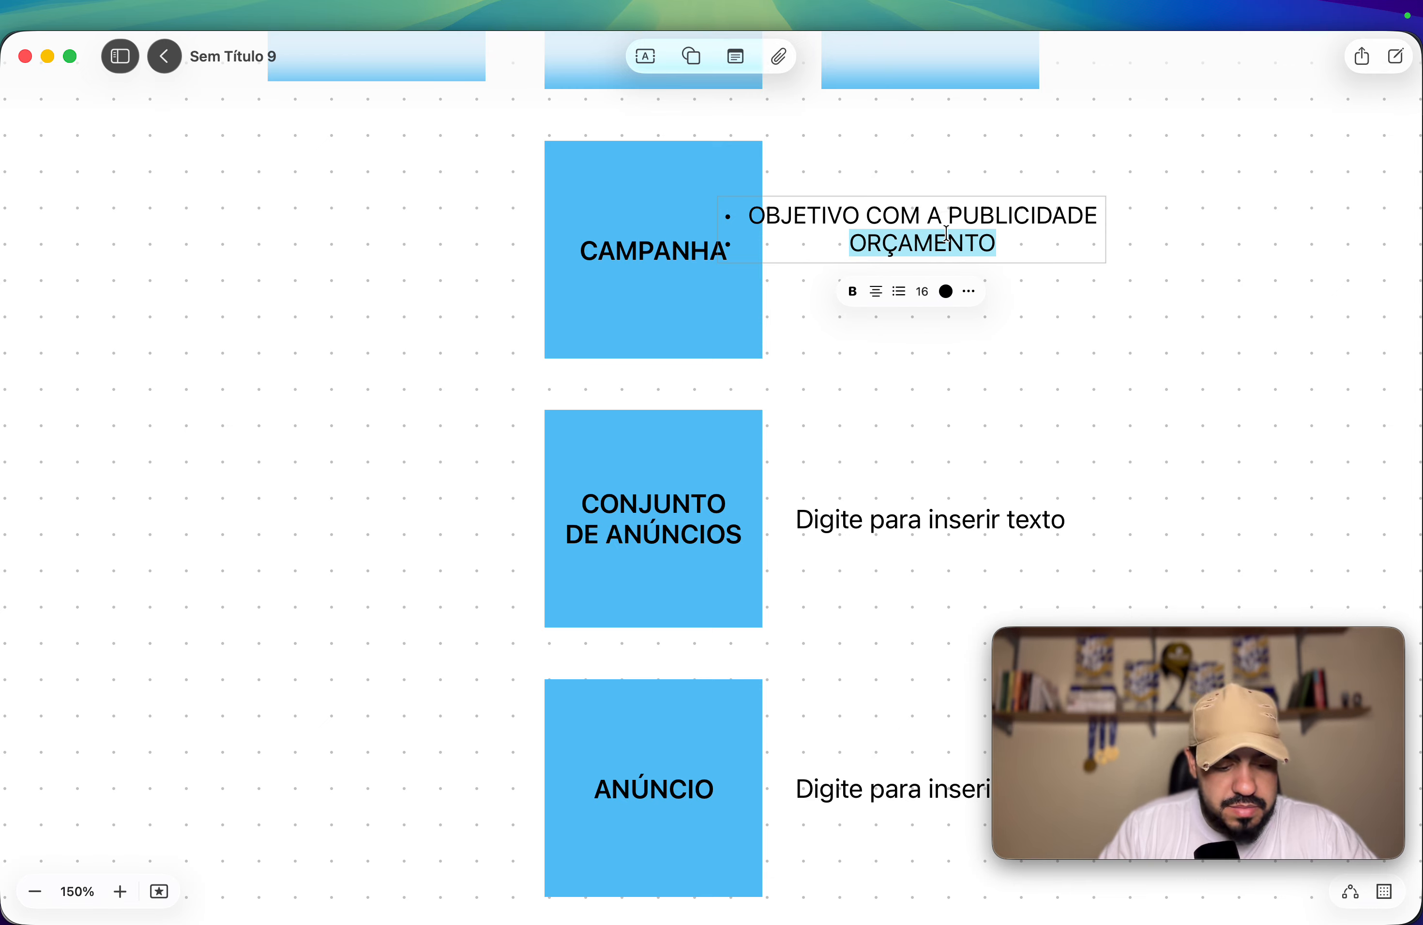
triple_click(924, 240)
left_click(880, 298)
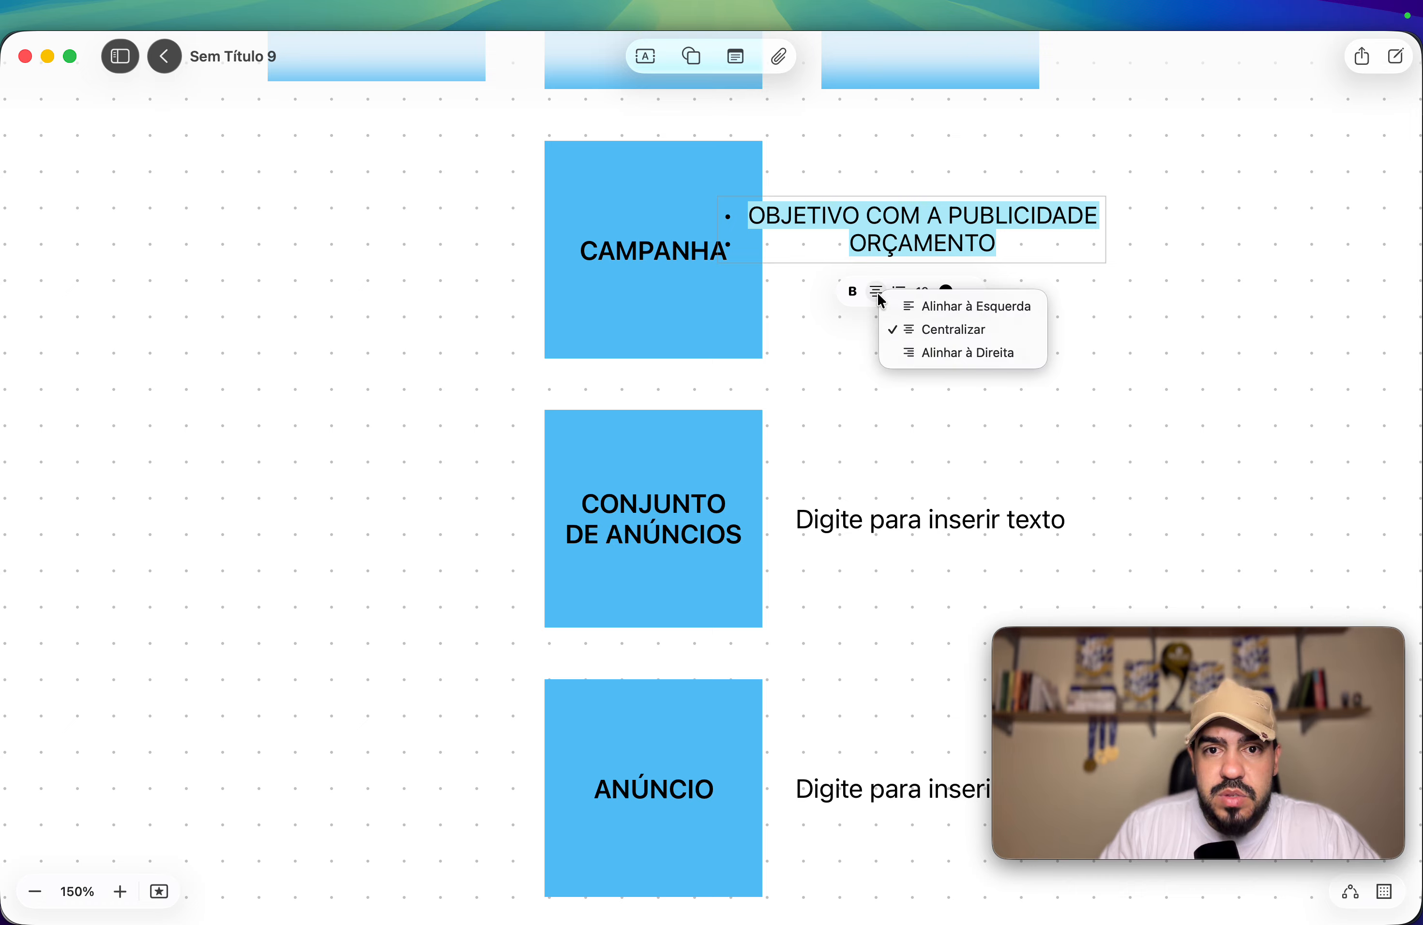
left_click(967, 307)
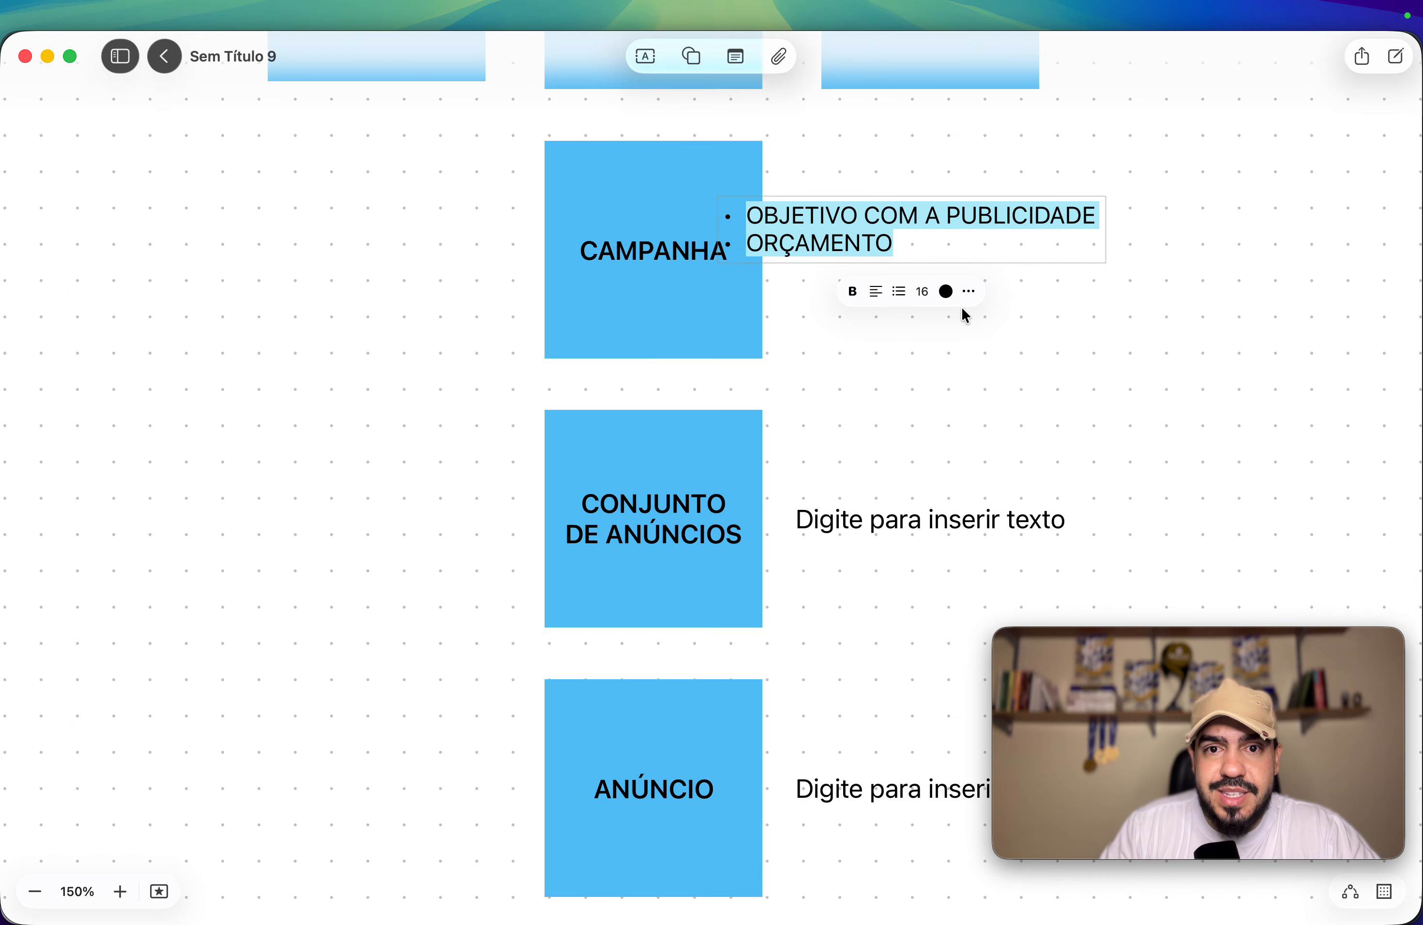
left_click(1236, 251)
left_click_drag(832, 238, 920, 257)
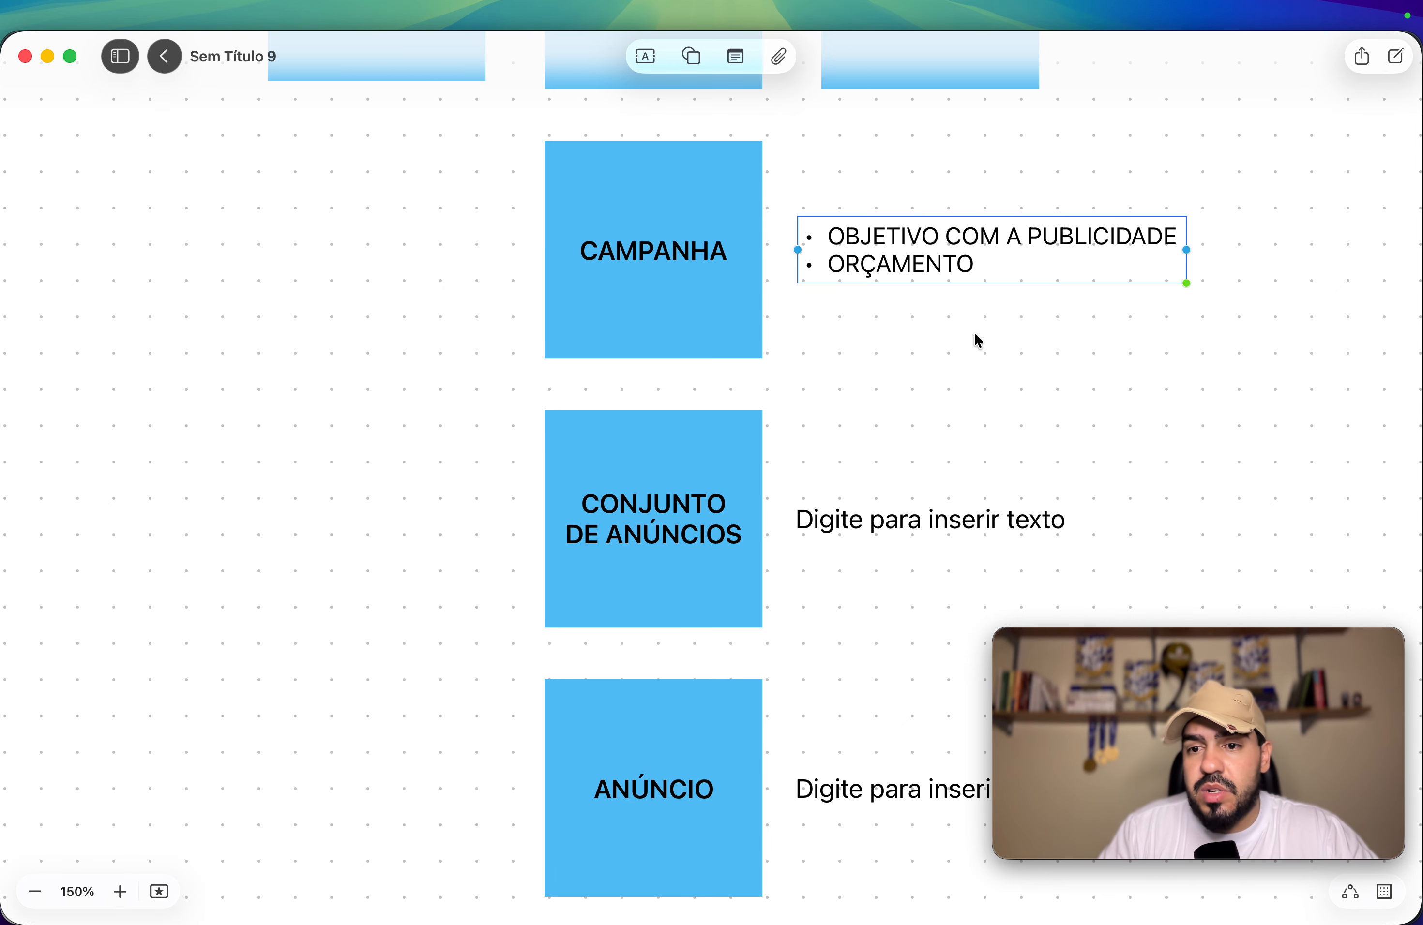
mouse_move(1319, 659)
left_click_drag(1315, 654, 1338, 641)
left_click(1291, 428)
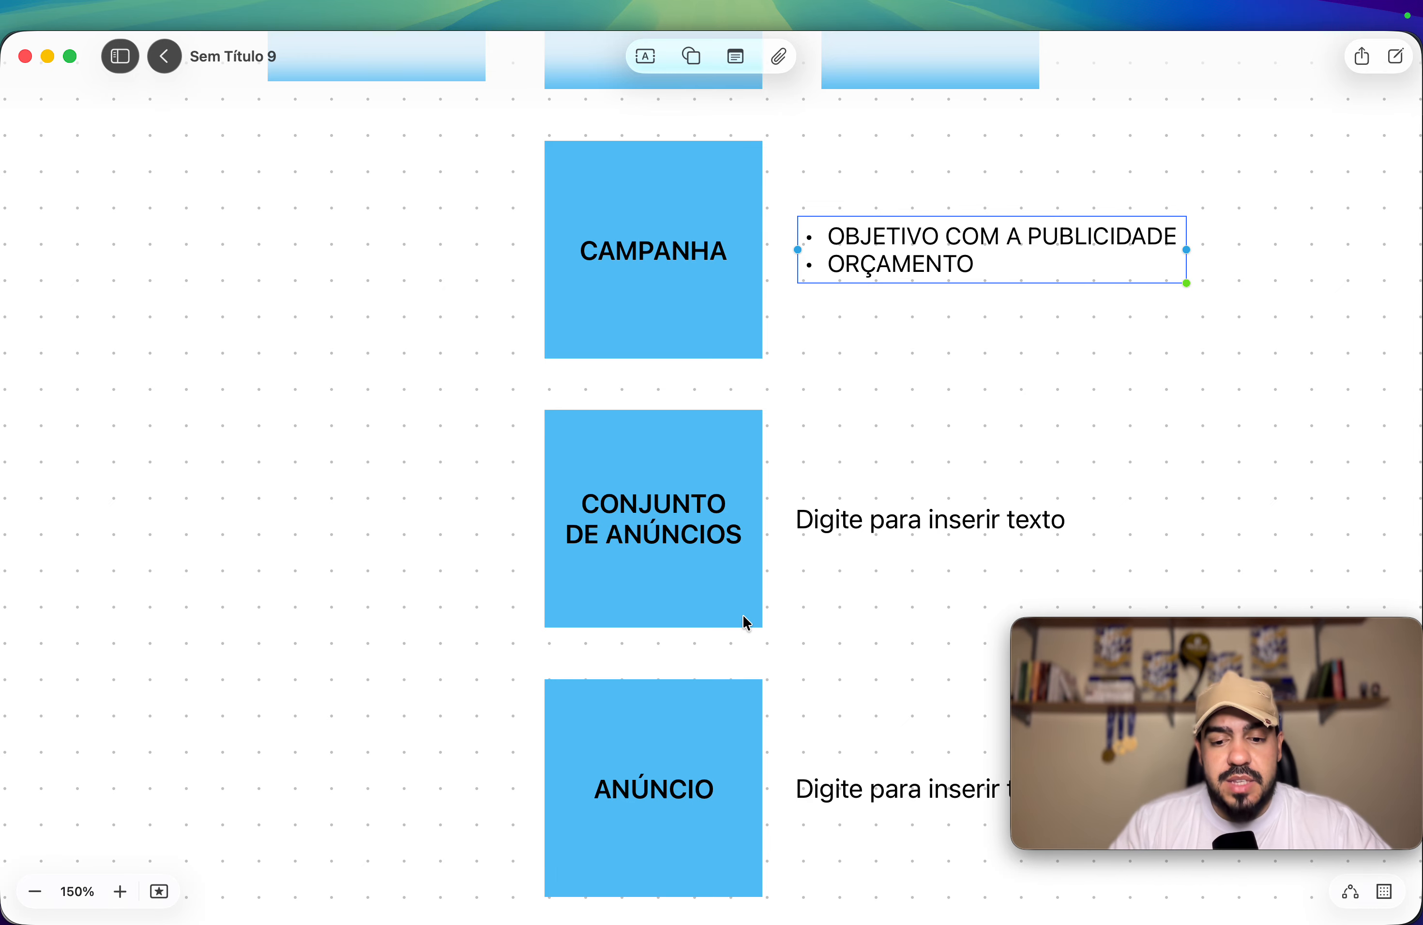
Step: Replace the placeholder beside the CONJUNTO DE ANÚNCIOS square with a bulleted list whose first item is "PUBLICOS"
scroll(750, 620, "right", 5)
scroll(749, 619, "down", 2)
scroll(743, 614, "up", 1)
scroll(743, 614, "left", 1)
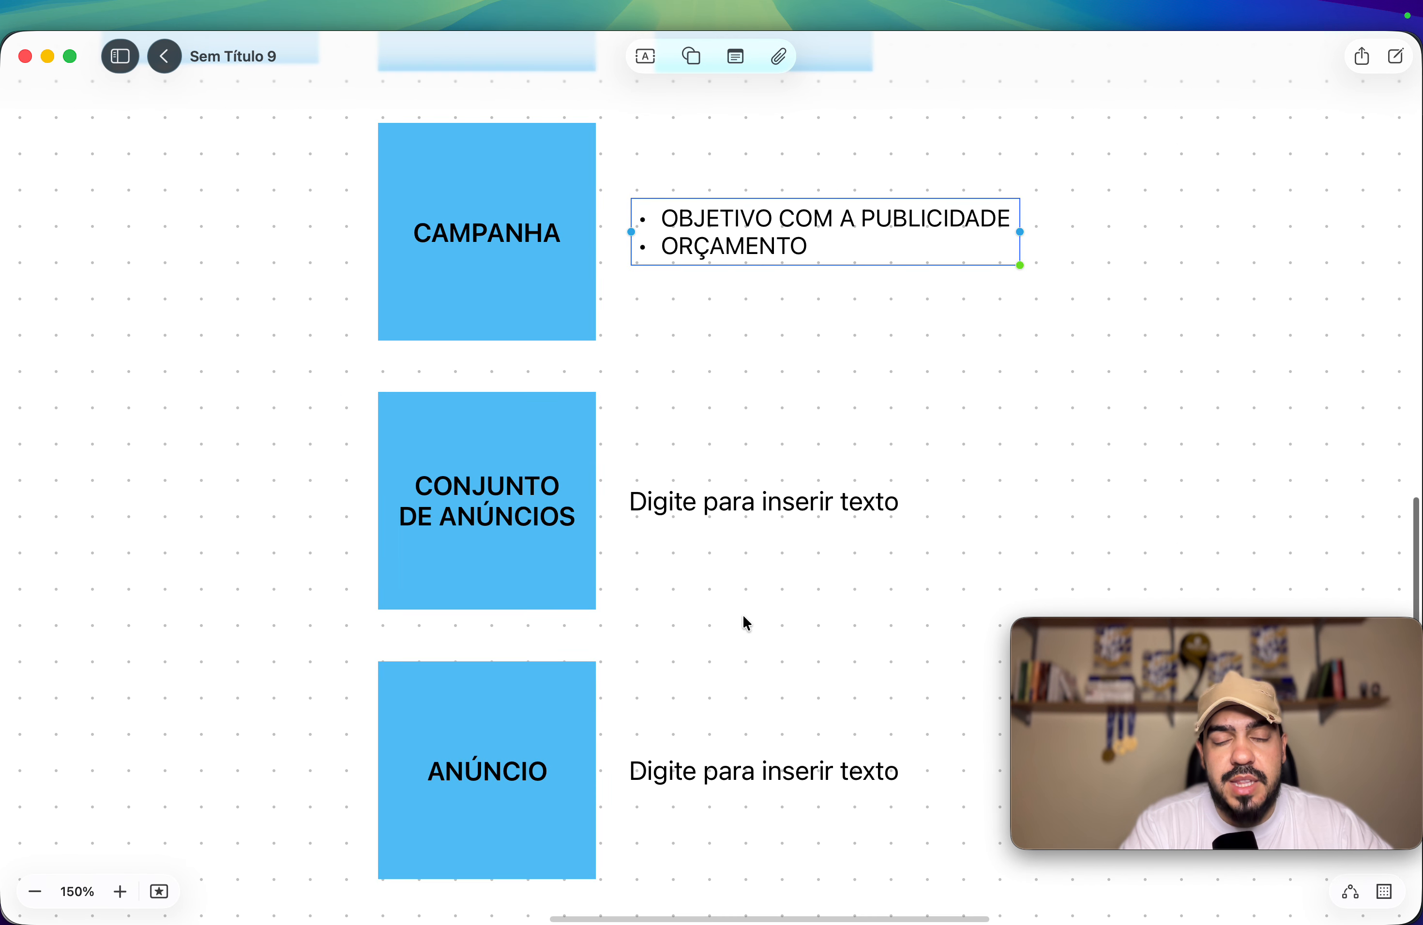
left_click(754, 503)
left_click(754, 502)
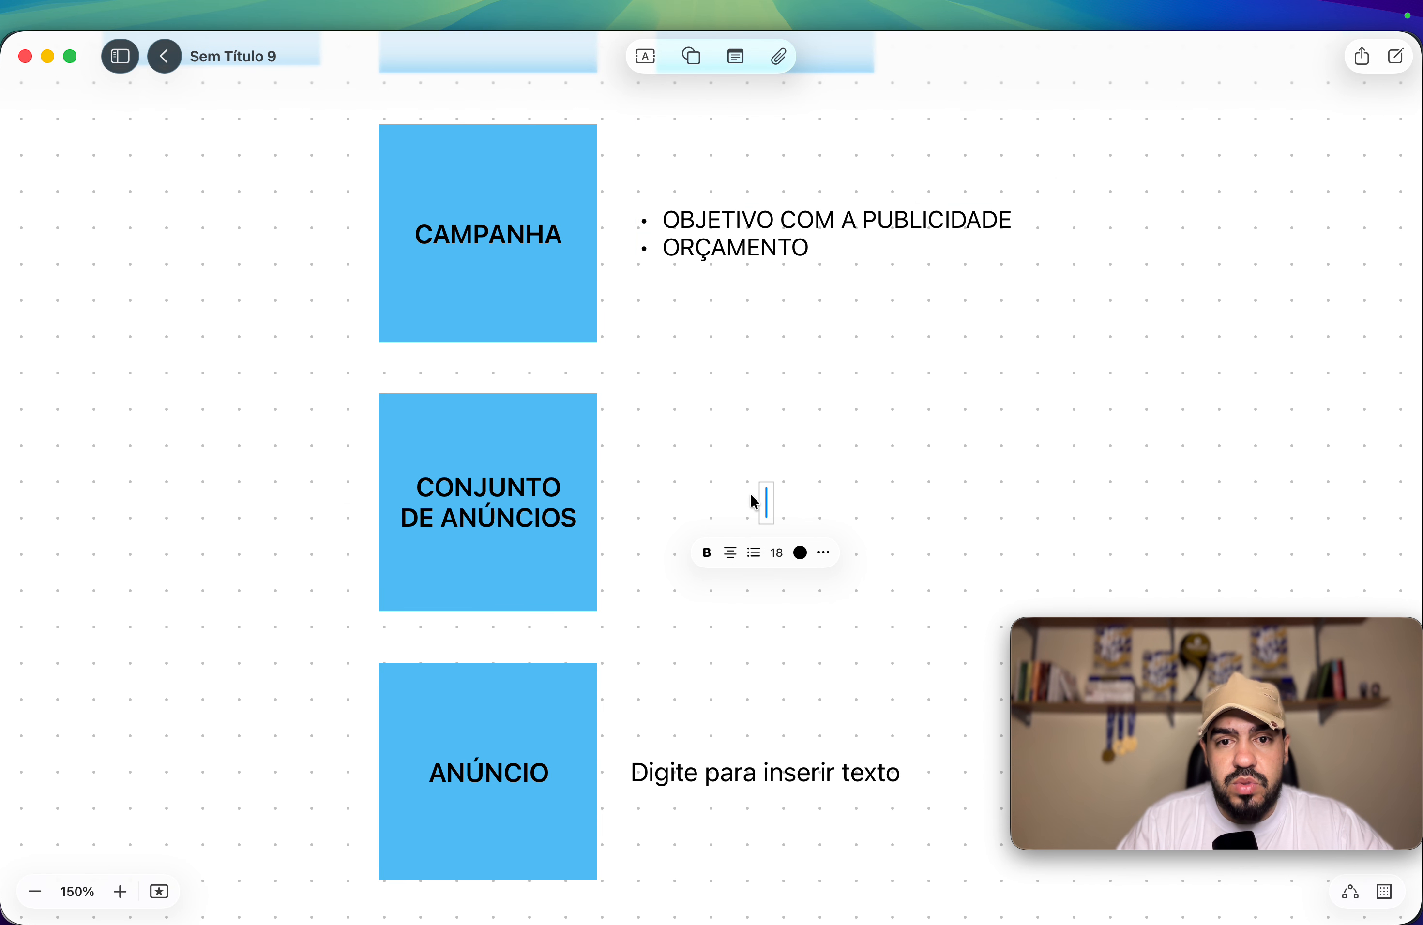
left_click(752, 554)
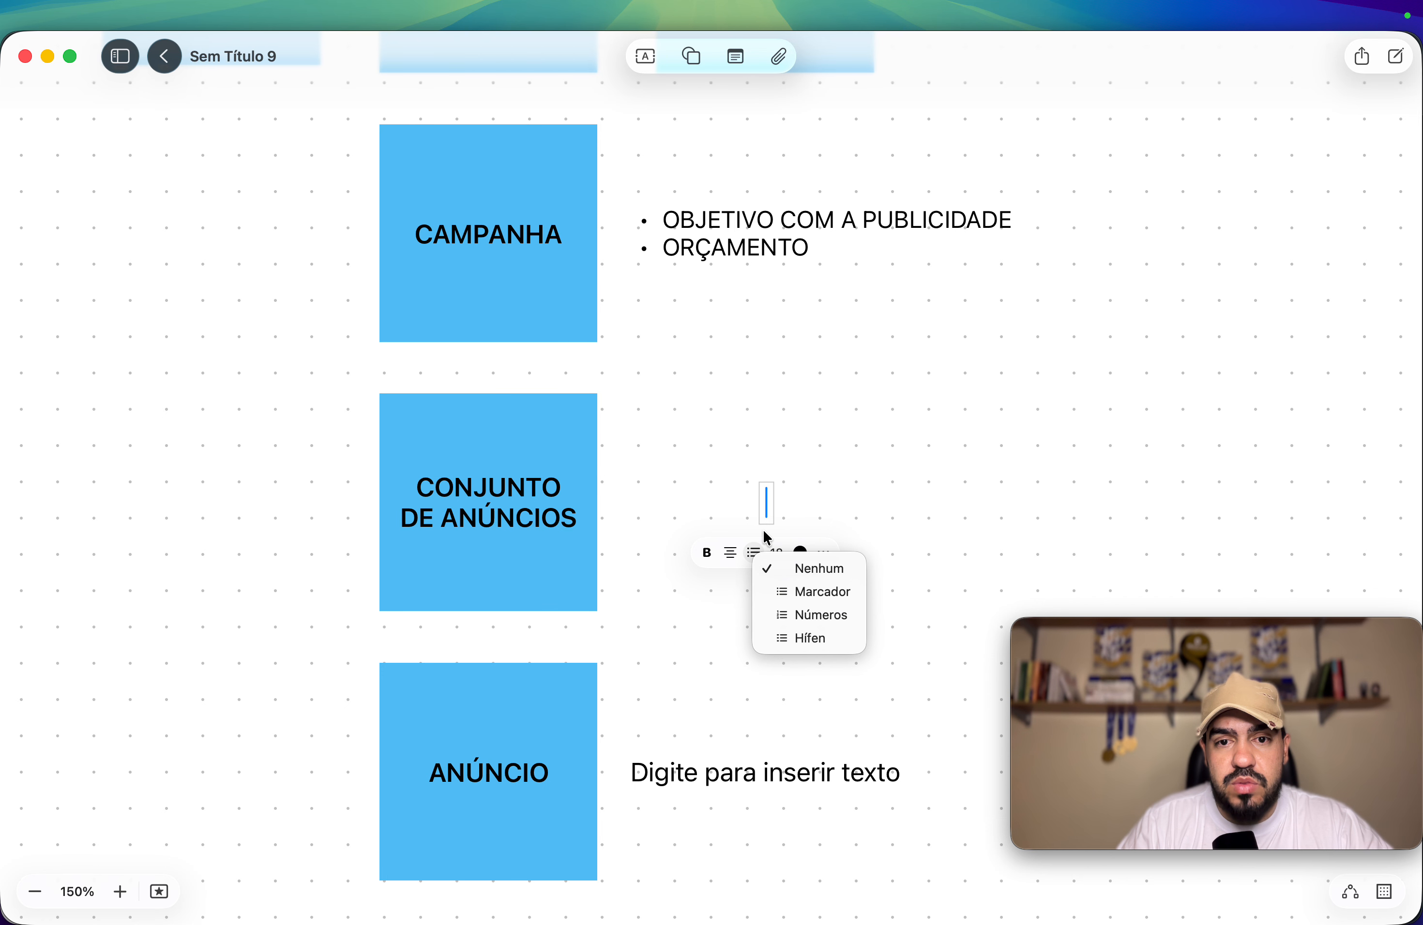
left_click(811, 592)
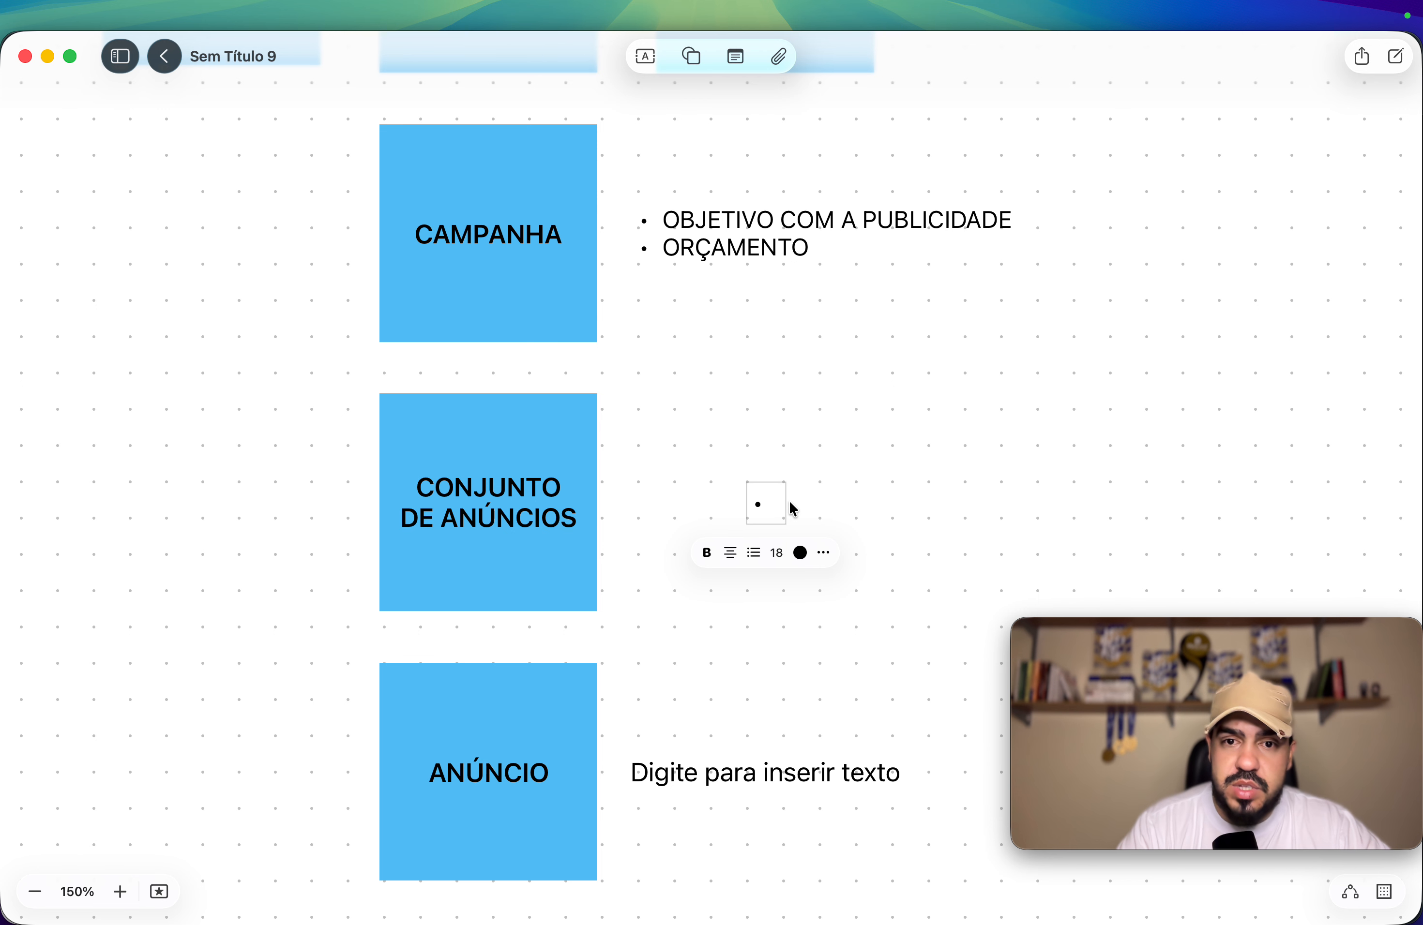
type("PUBLICOS")
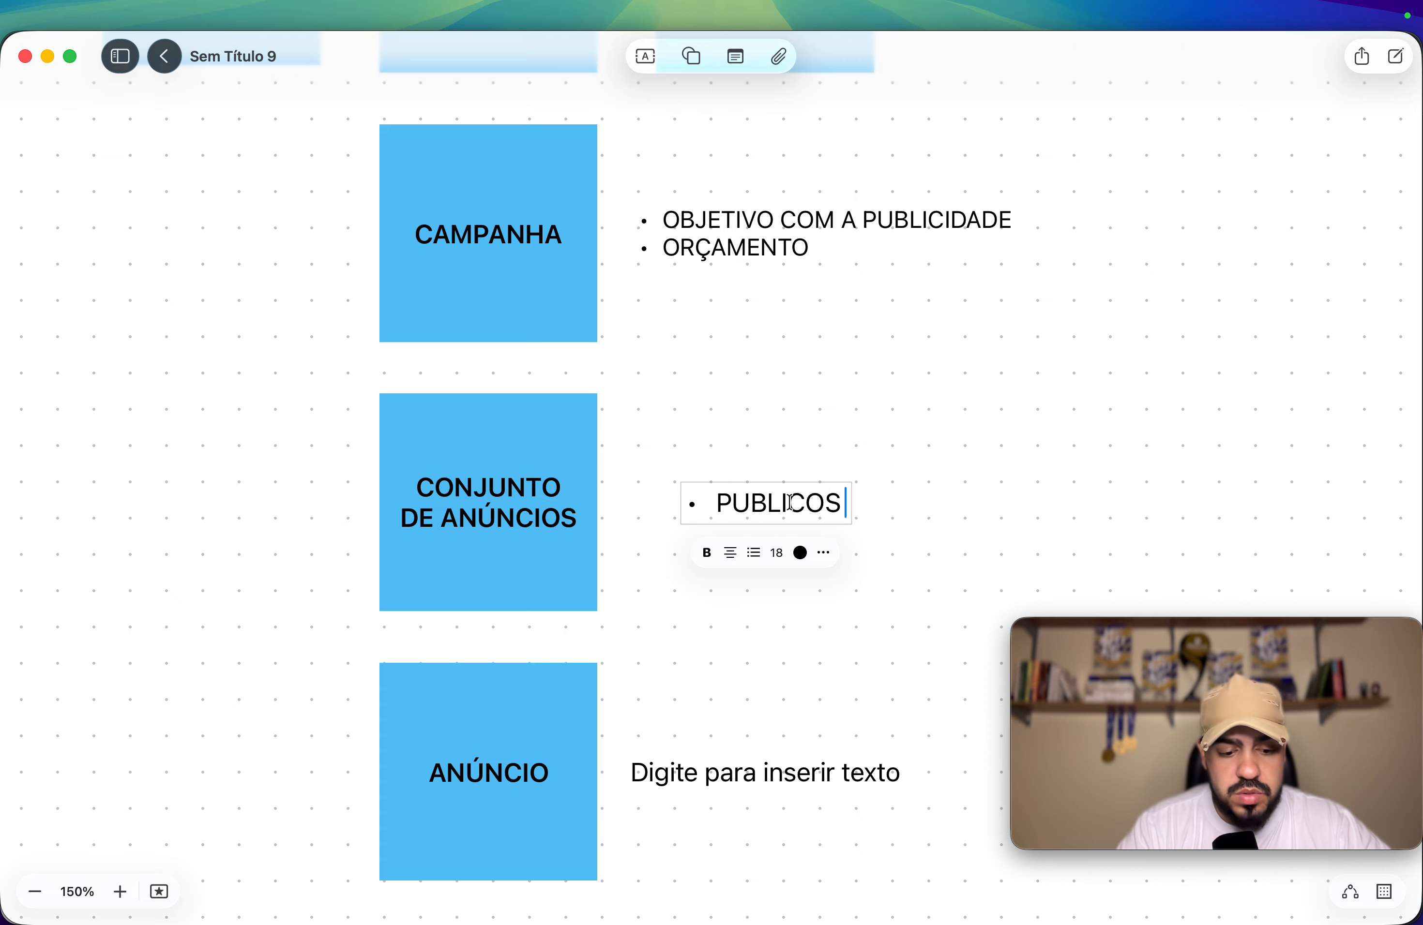
type(" QUE VÃO")
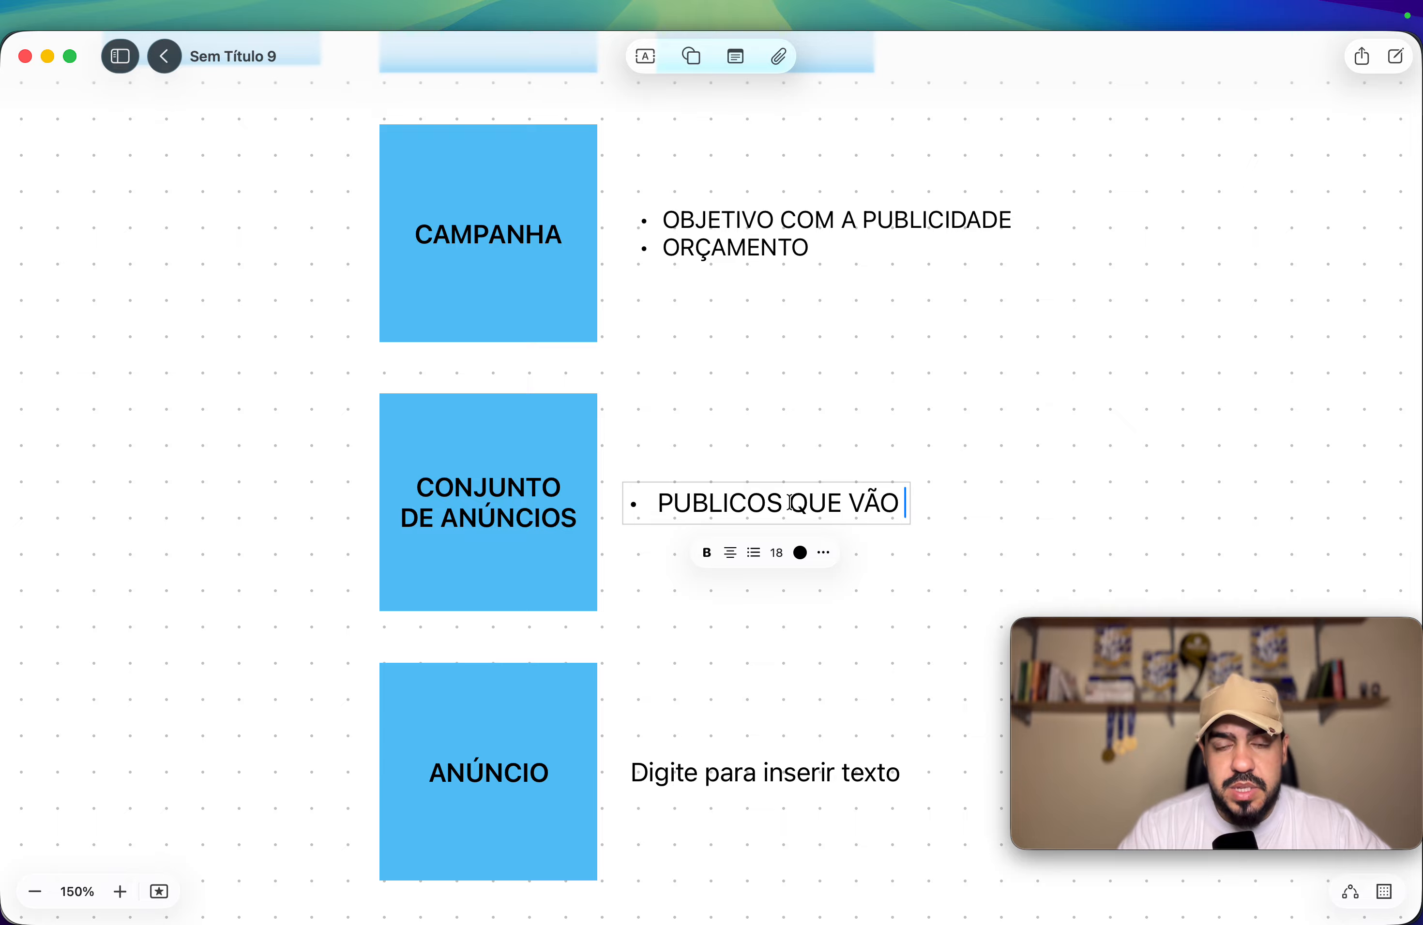
key("BackSpace")
key("BackSpace")
key("BackSpace")
key("BackSpace")
key("BackSpace")
key("BackSpace")
key("BackSpace")
key("BackSpace")
Step: Add the bullets "ORÇAMENTO", "POSICIONAMENTO" and "LOCALIZAÇÃO" below "PUBLICOS" in the CONJUNTO DE ANÚNCIOS list
key("Return")
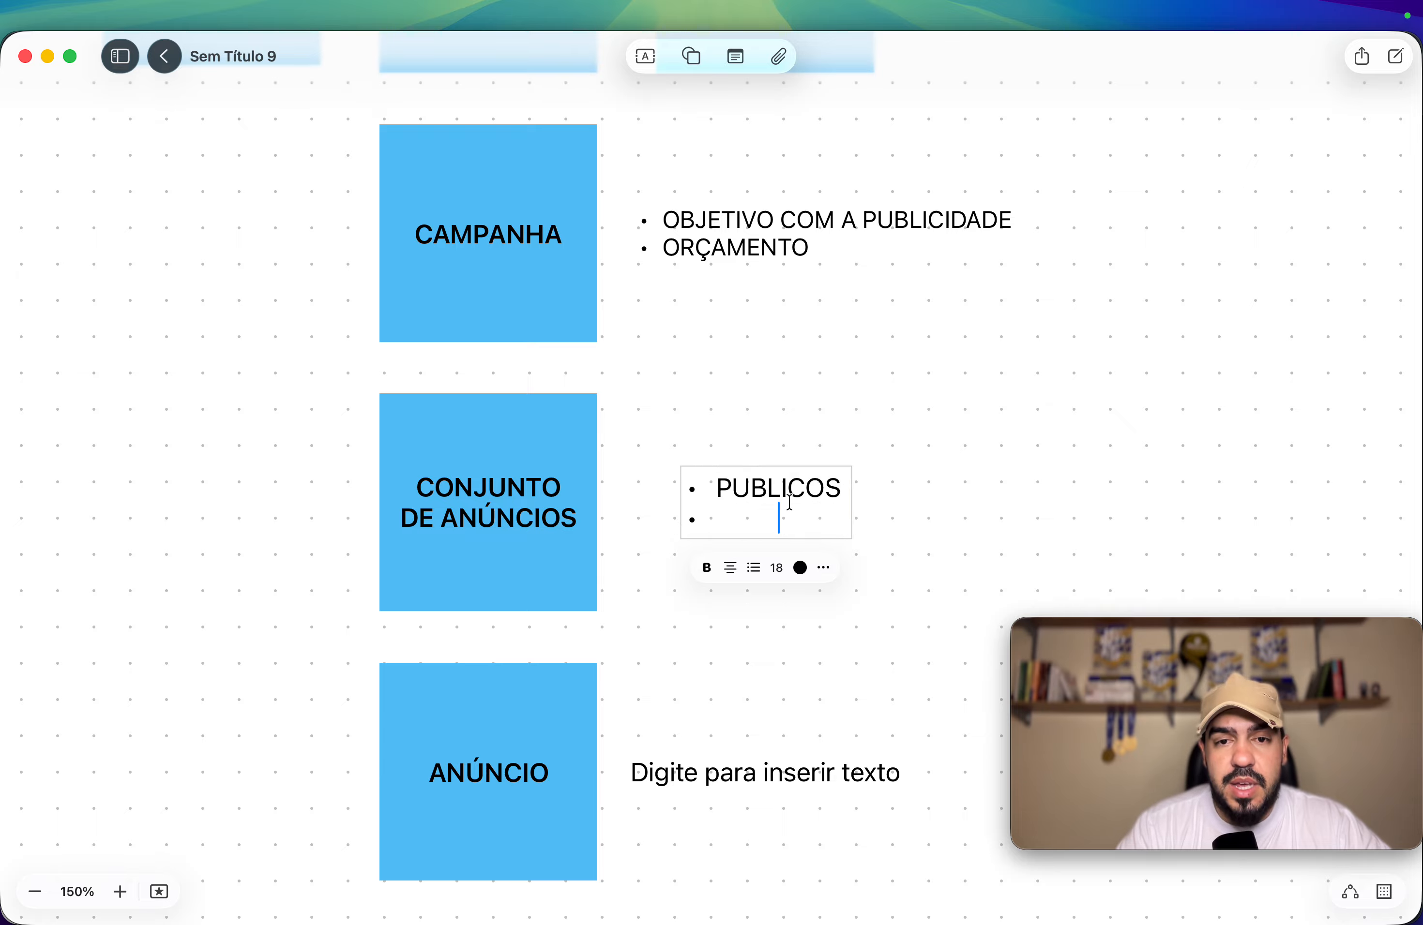
type("ORÇAMENTO")
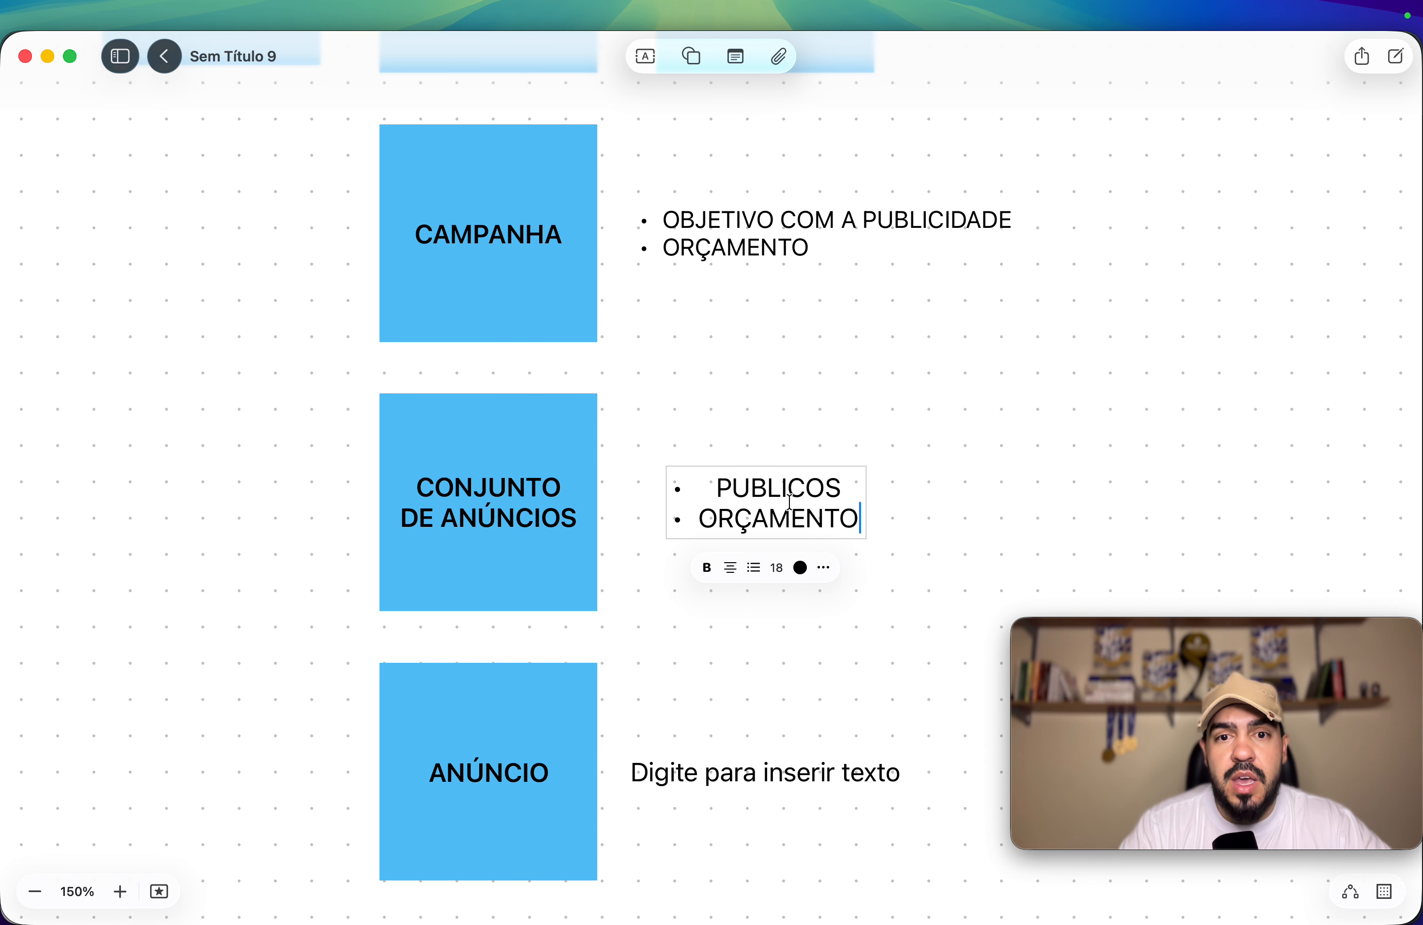
key("Return")
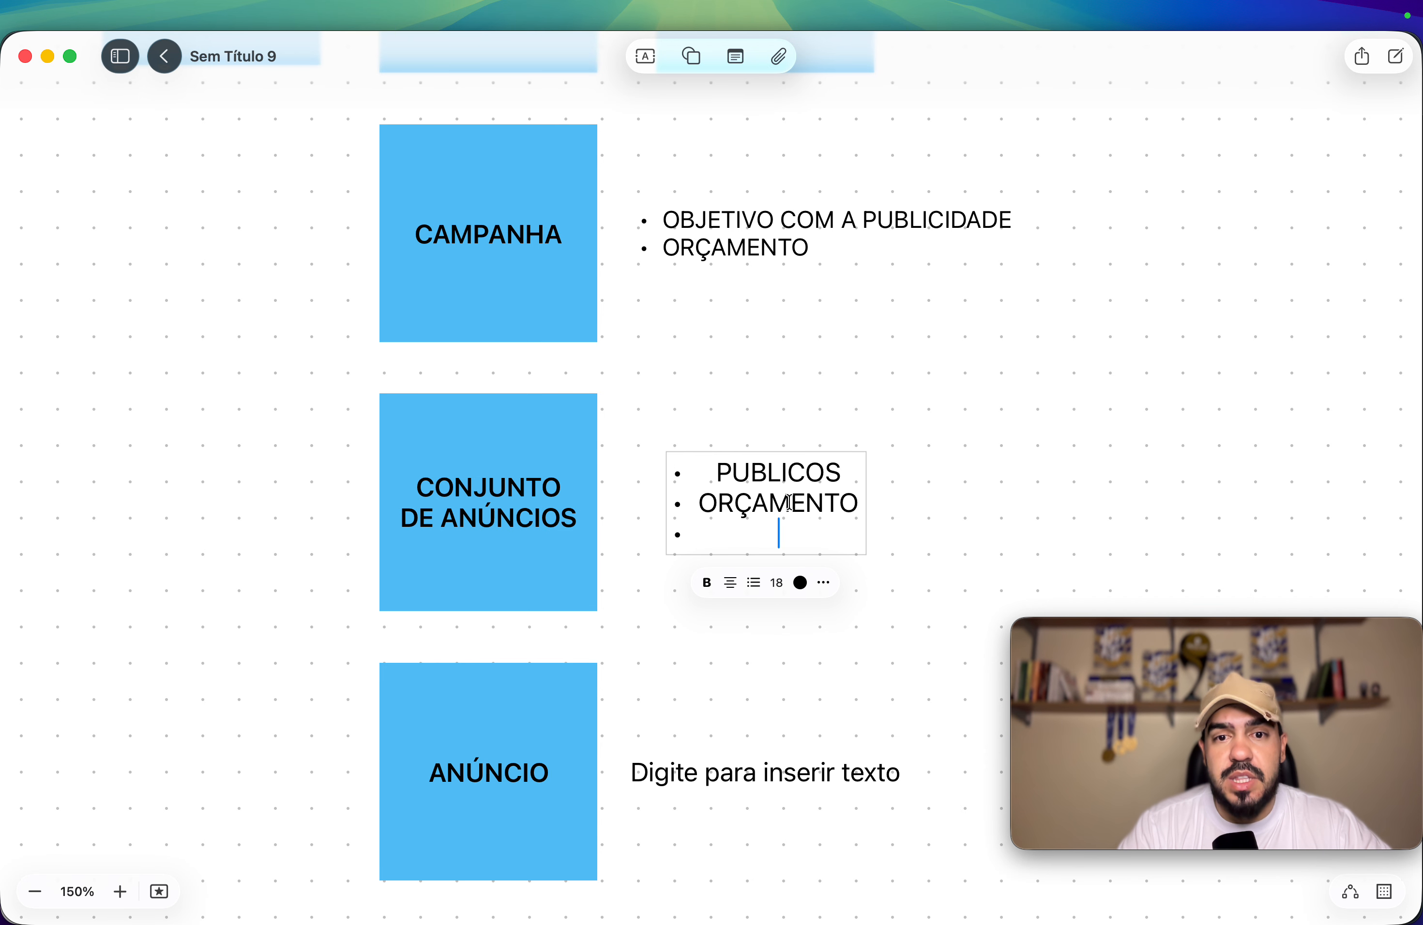
type("POSICIONAMENTO")
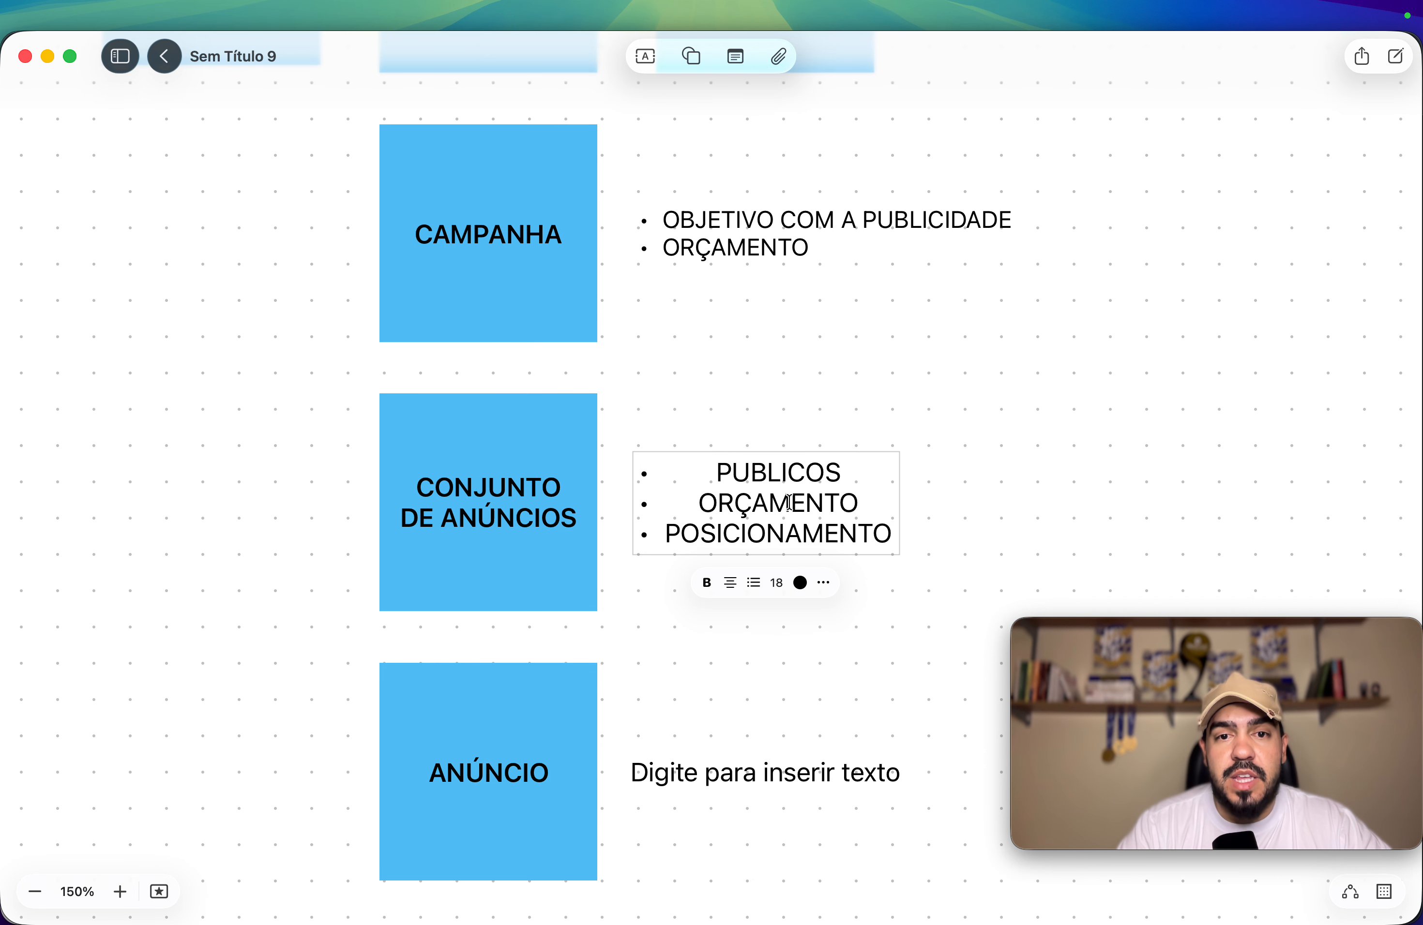
key("Return")
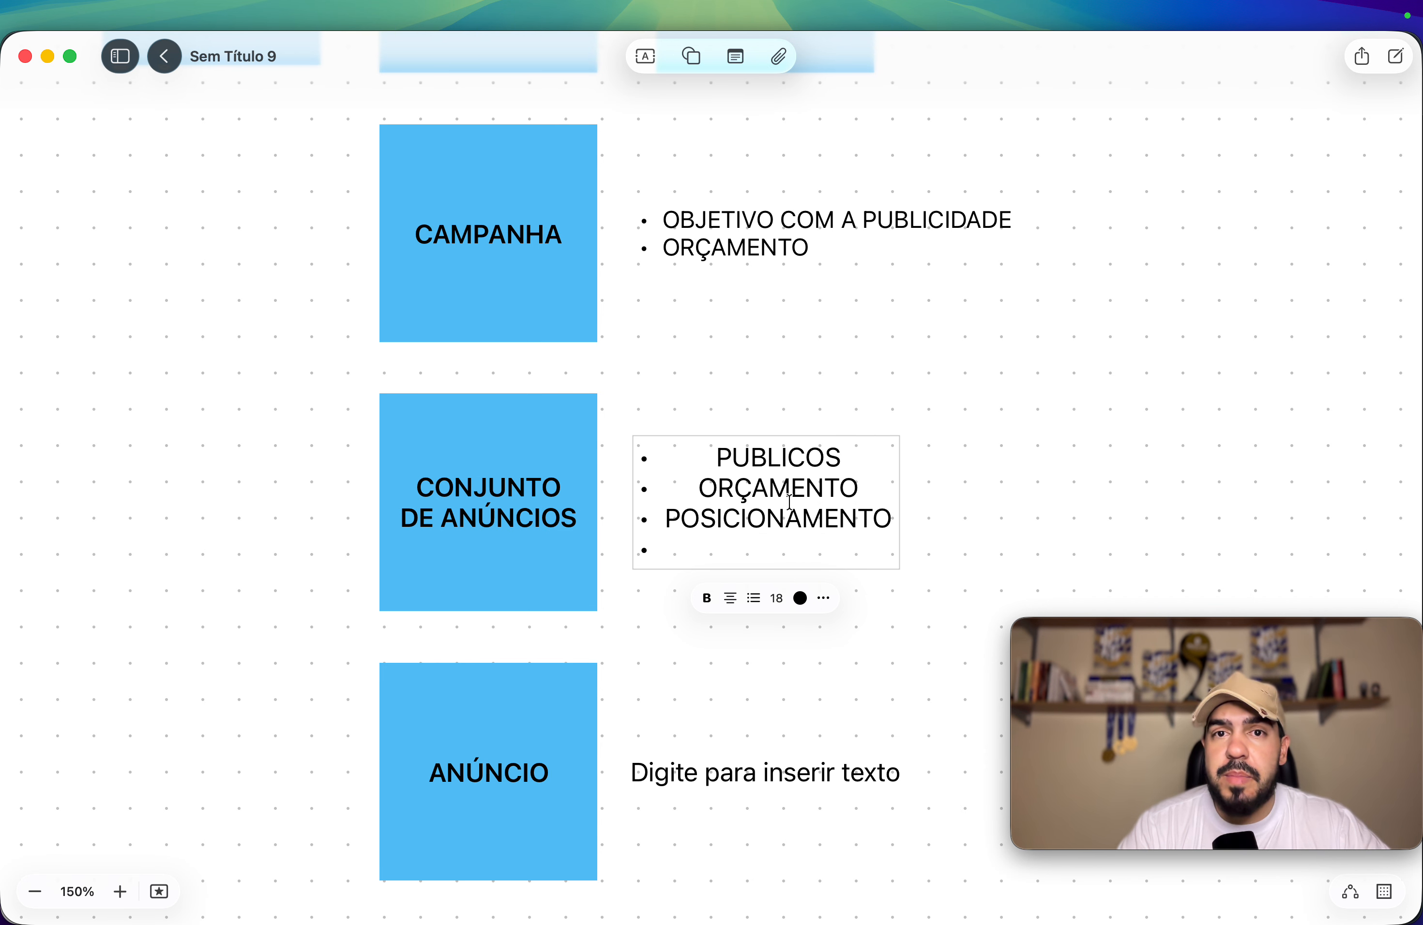
type("LOCALIZ")
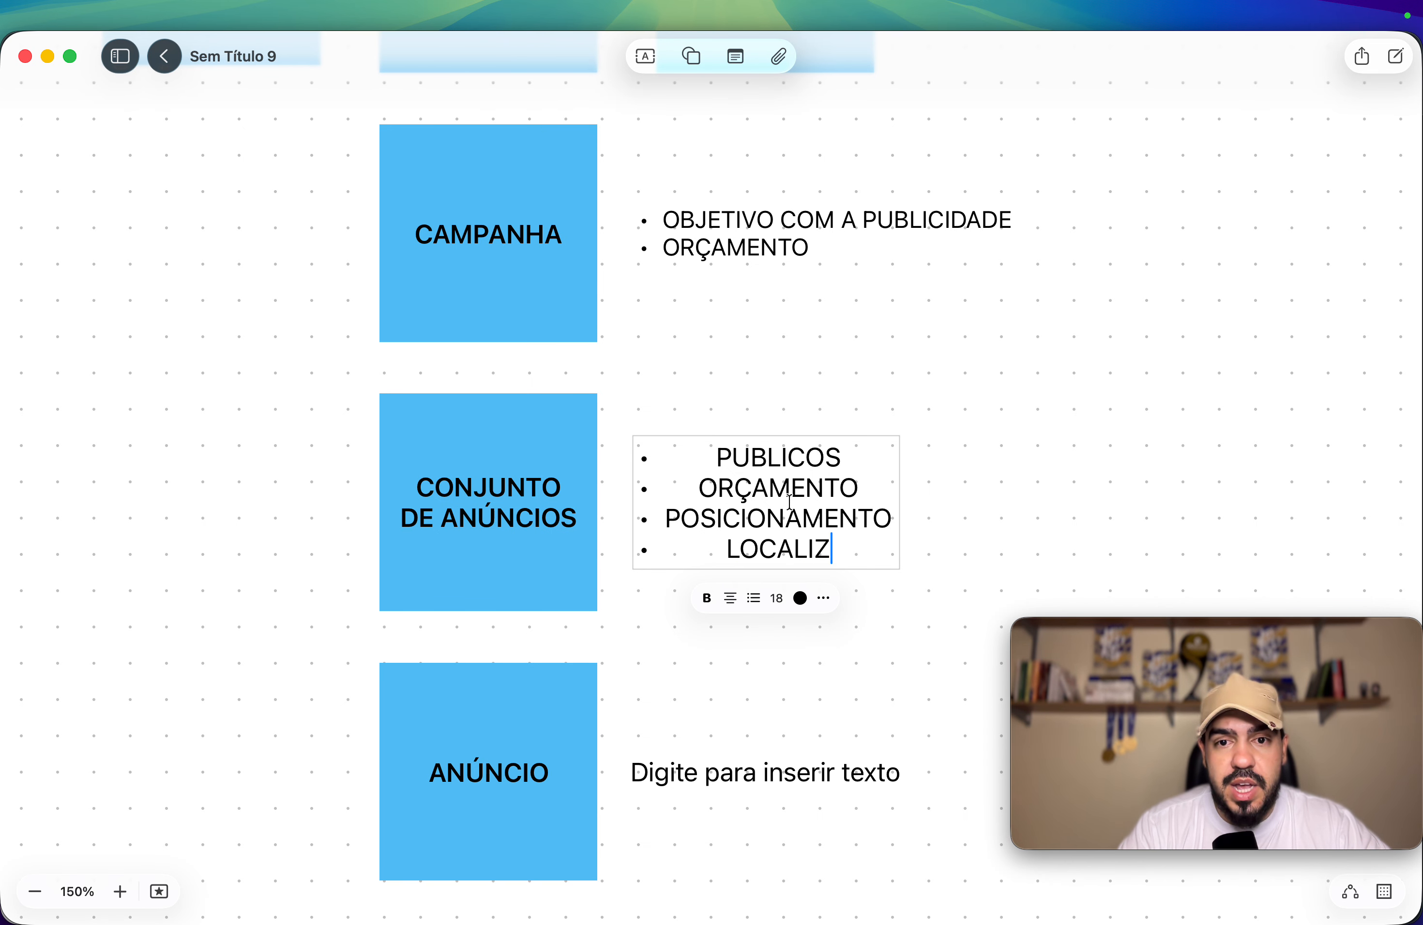
type("AÇÃO")
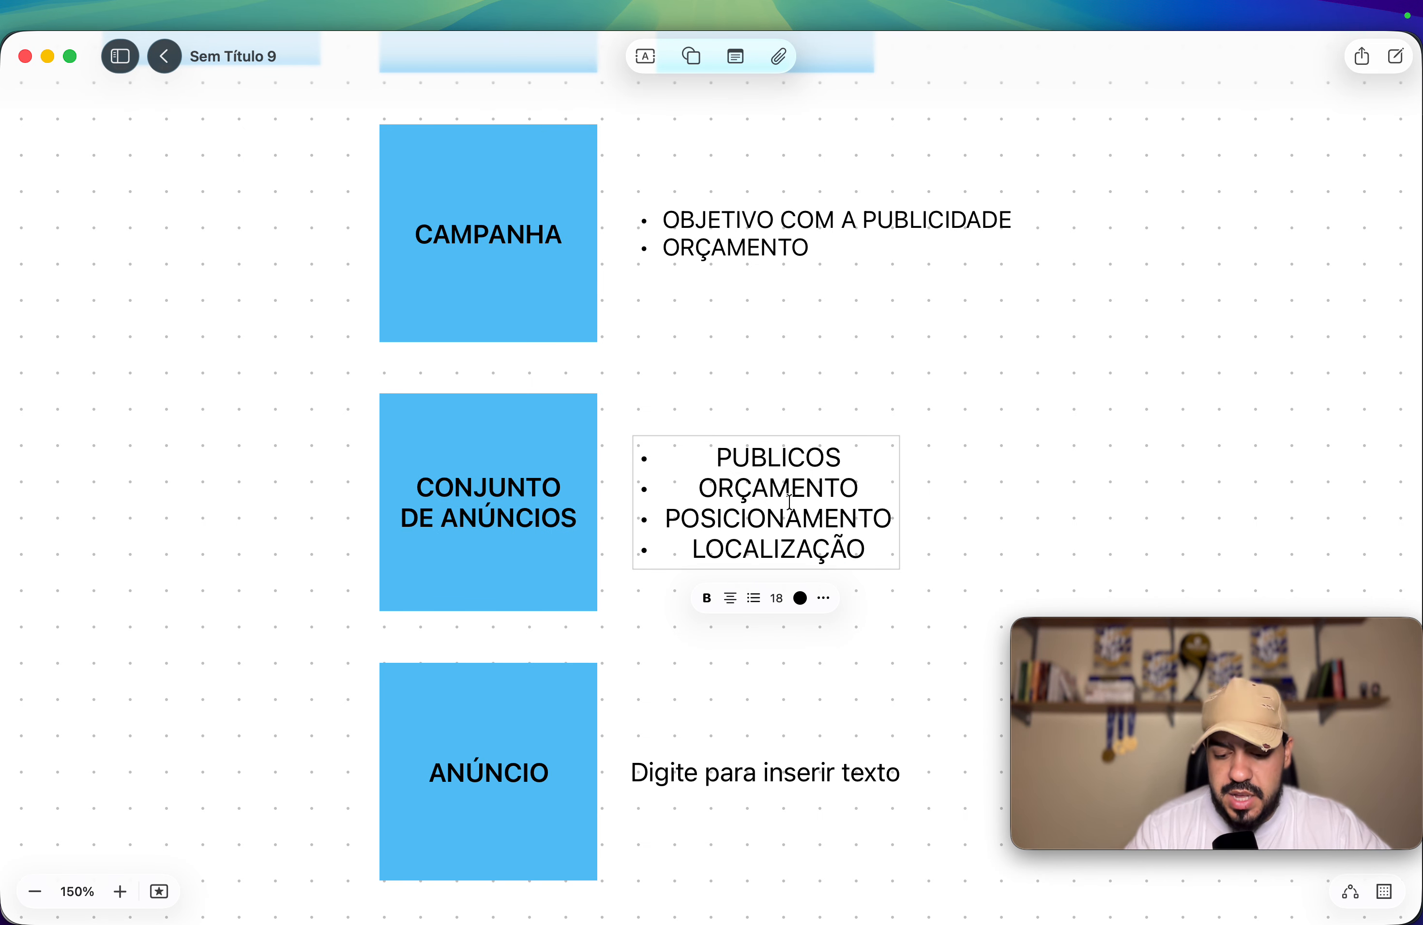
key("shift+Left")
key("shift+Left")
key("shift+Left")
key("shift+Left")
key("shift+Left")
key("shift+Left")
key("shift+Left")
key("shift+Left")
key("shift+Left")
key("shift+Left")
key("shift+Left")
key("shift+Left")
key("shift+Left")
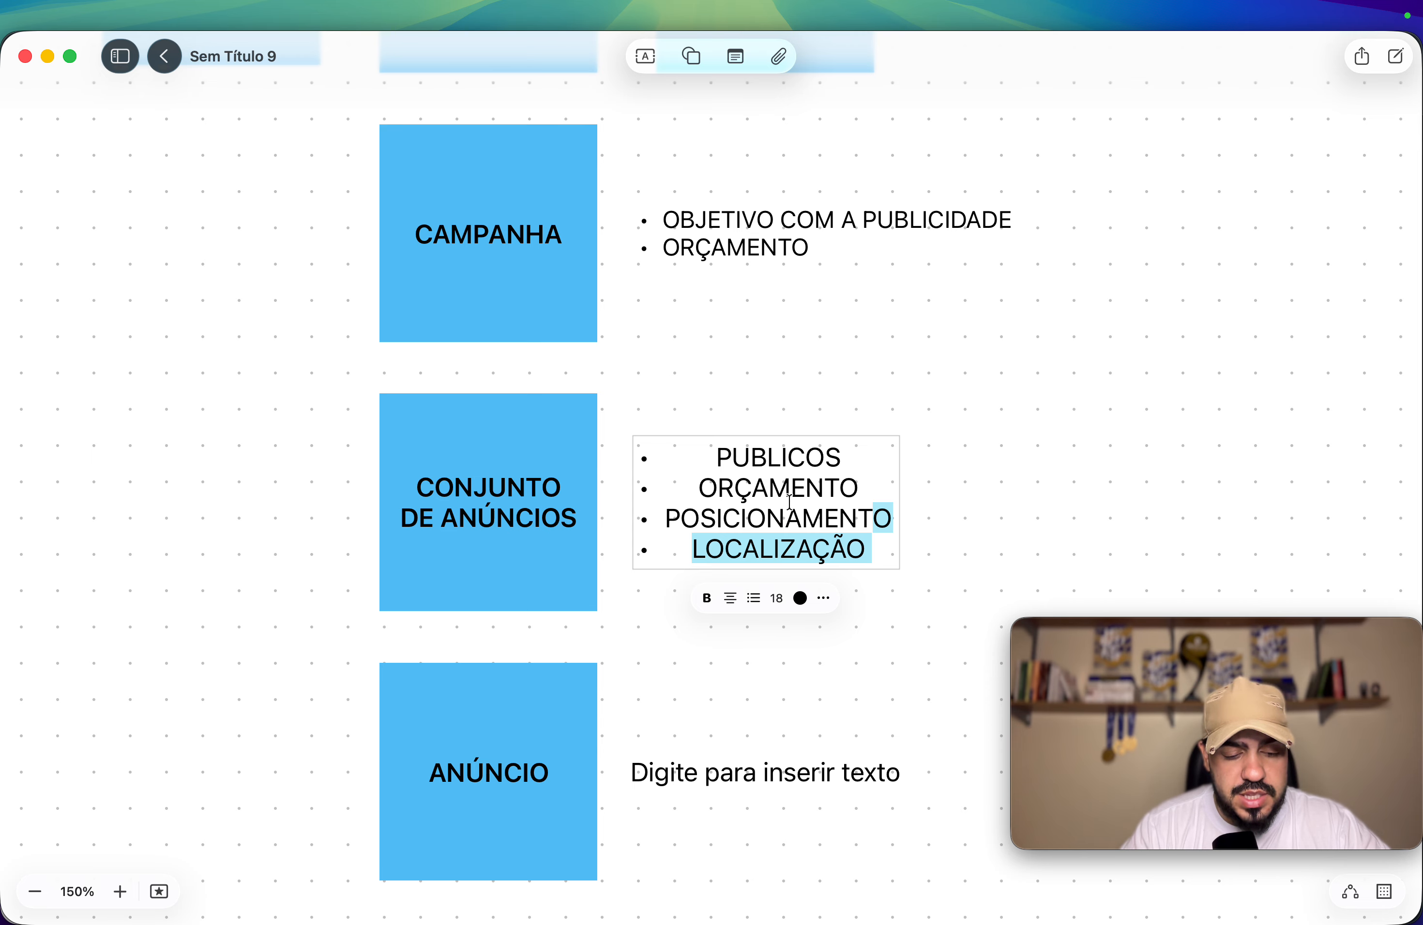
key("shift+Right")
key("Right")
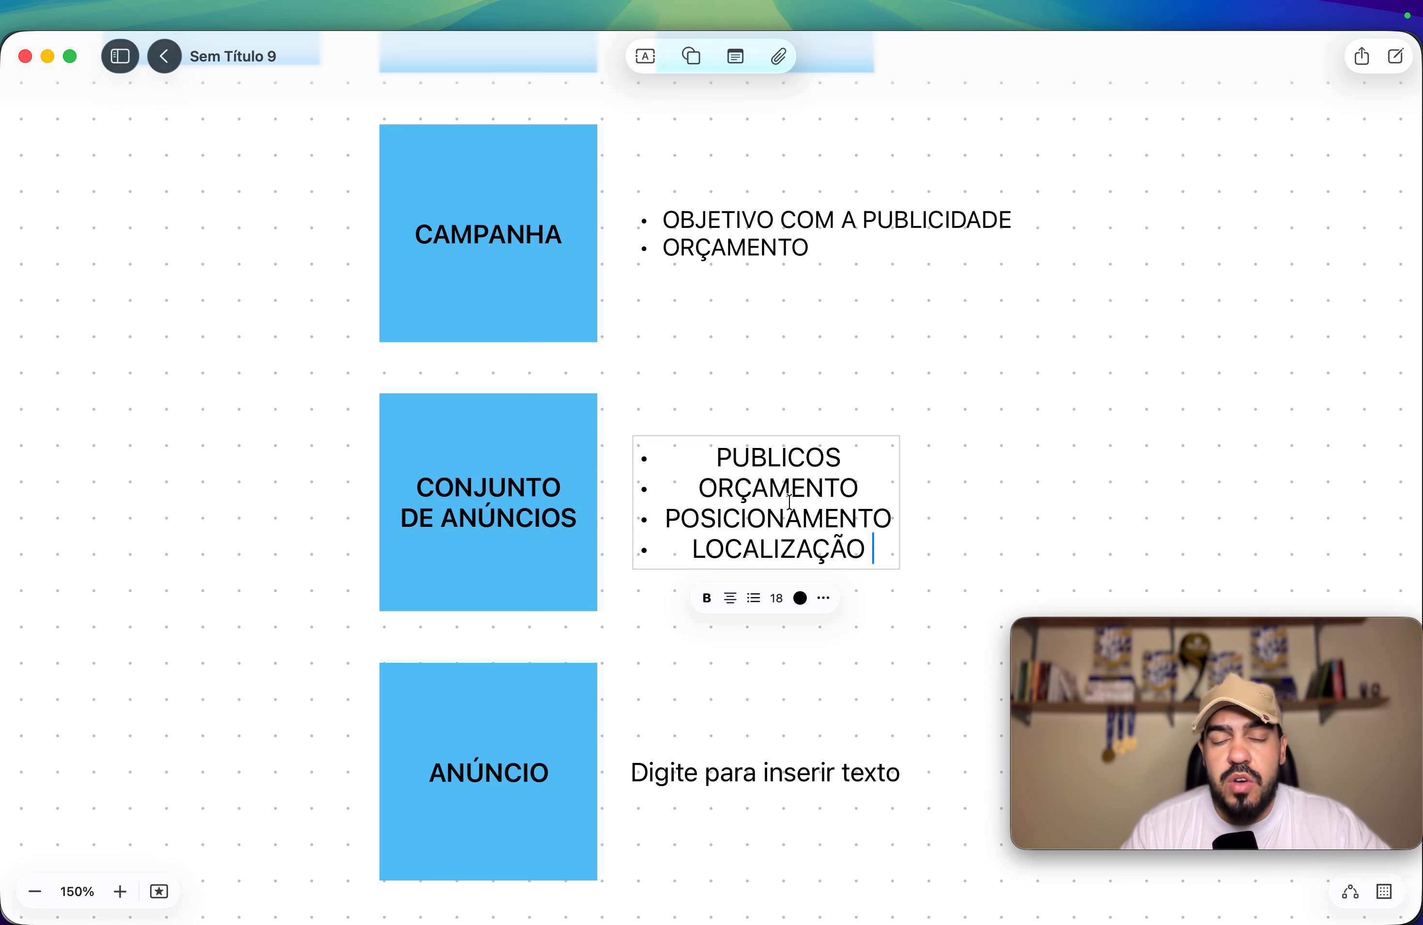
Step: Add a final bullet "DATA LIMITE" below "LOCALIZAÇÃO" in the CONJUNTO DE ANÚNCIOS list
key("Return")
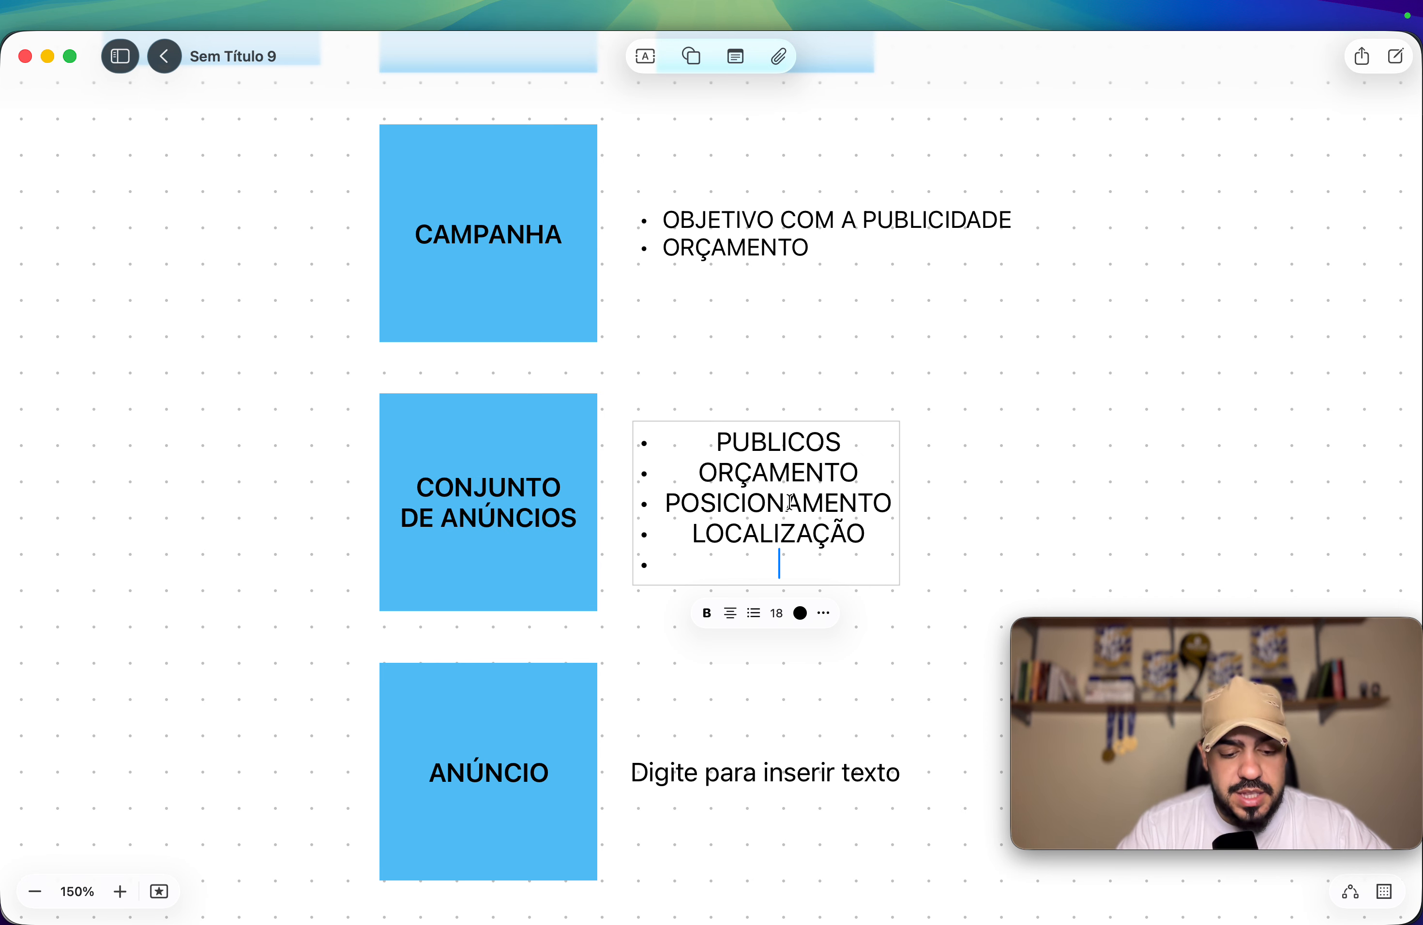
type("D")
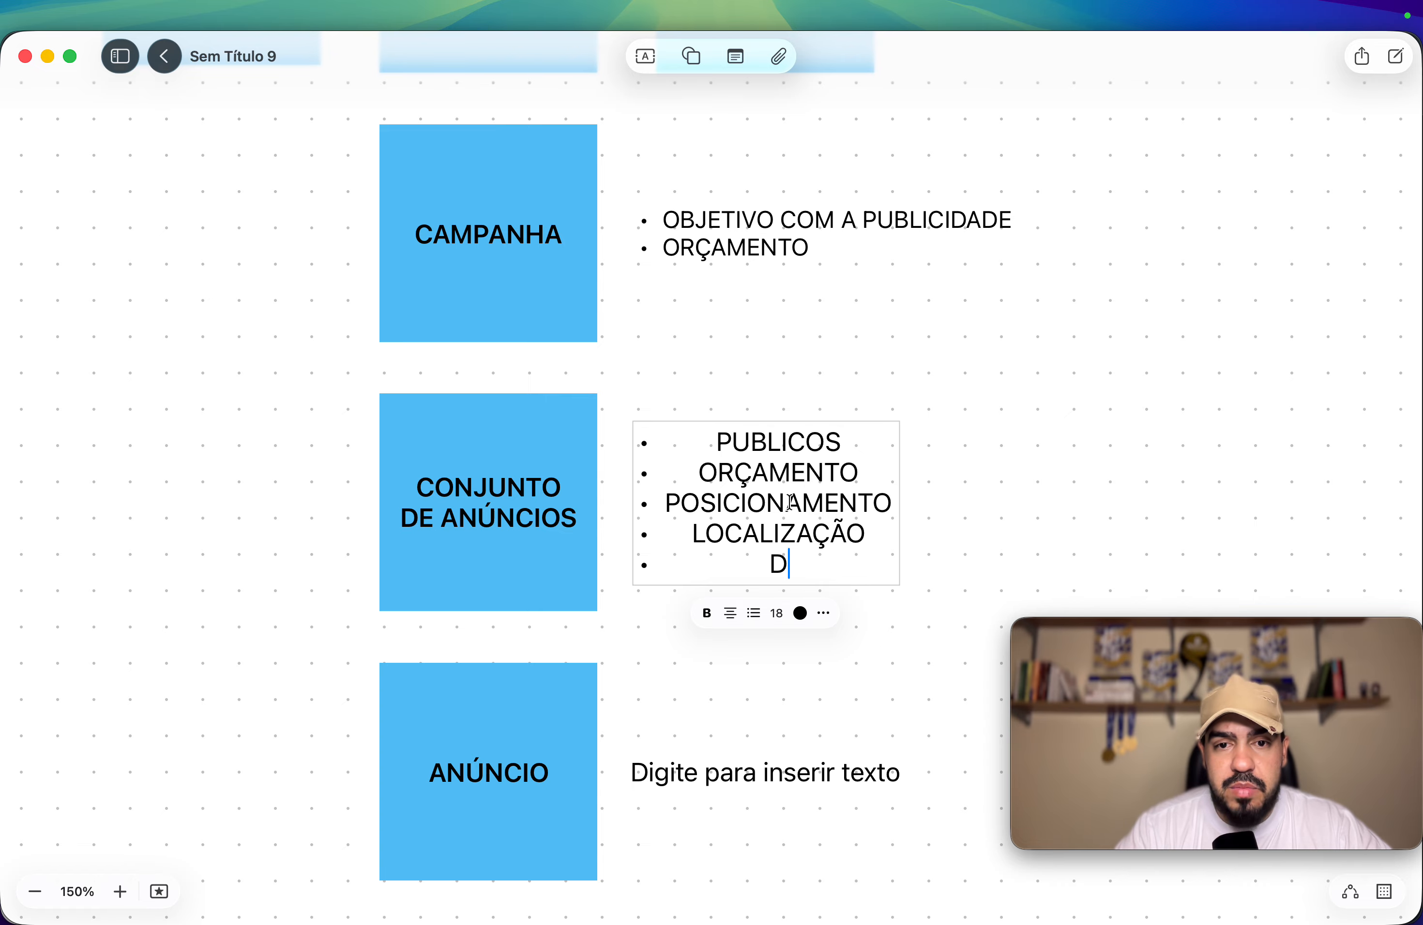
type("ATA LIMITE")
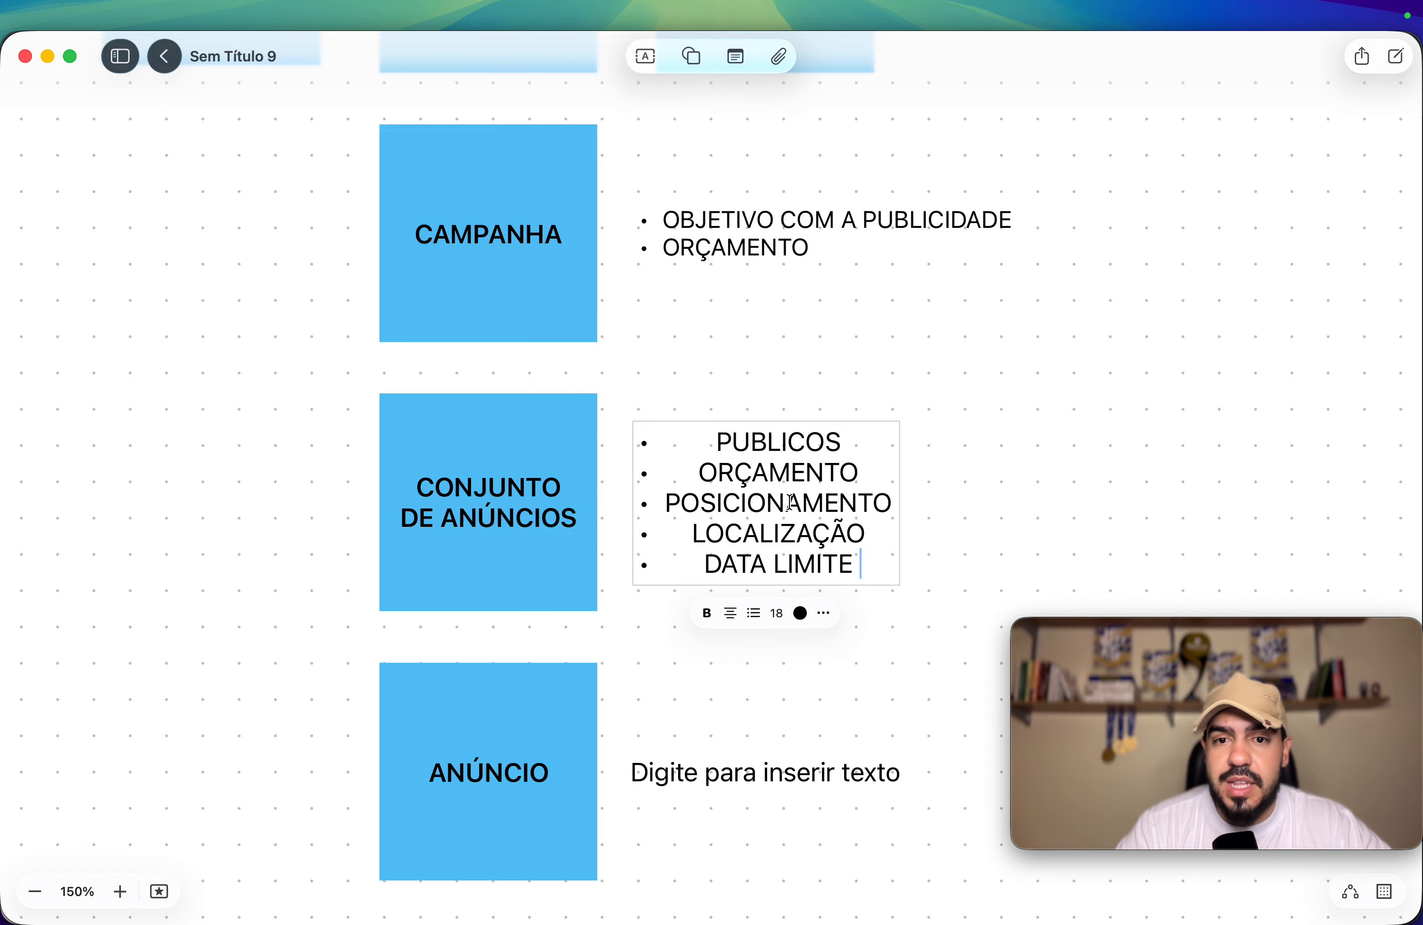
Step: Left-align all five bullets of the CONJUNTO DE ANÚNCIOS list
key("super+a")
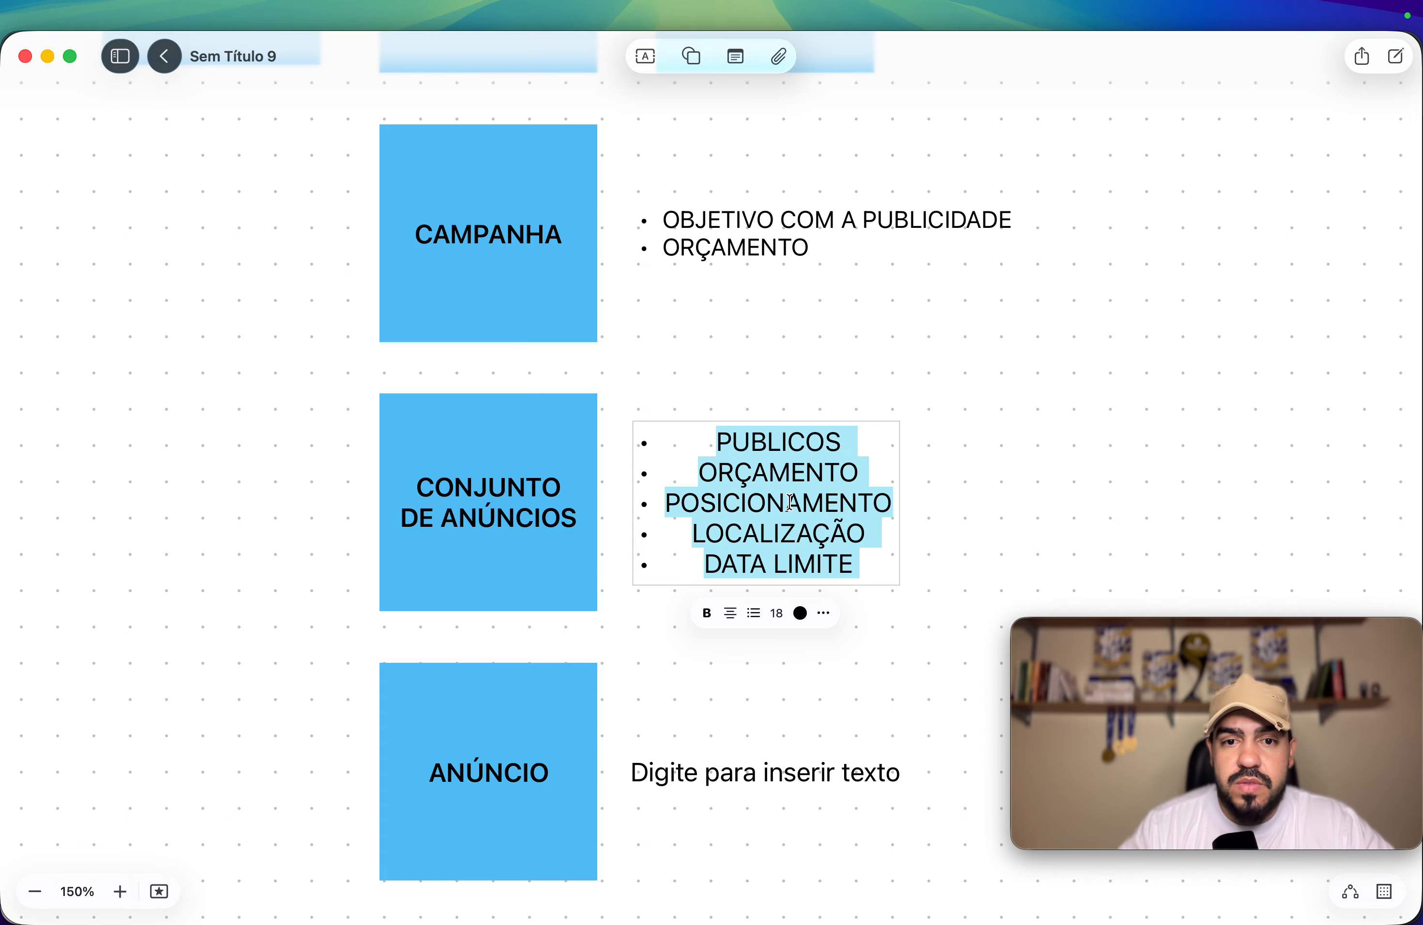
left_click(754, 614)
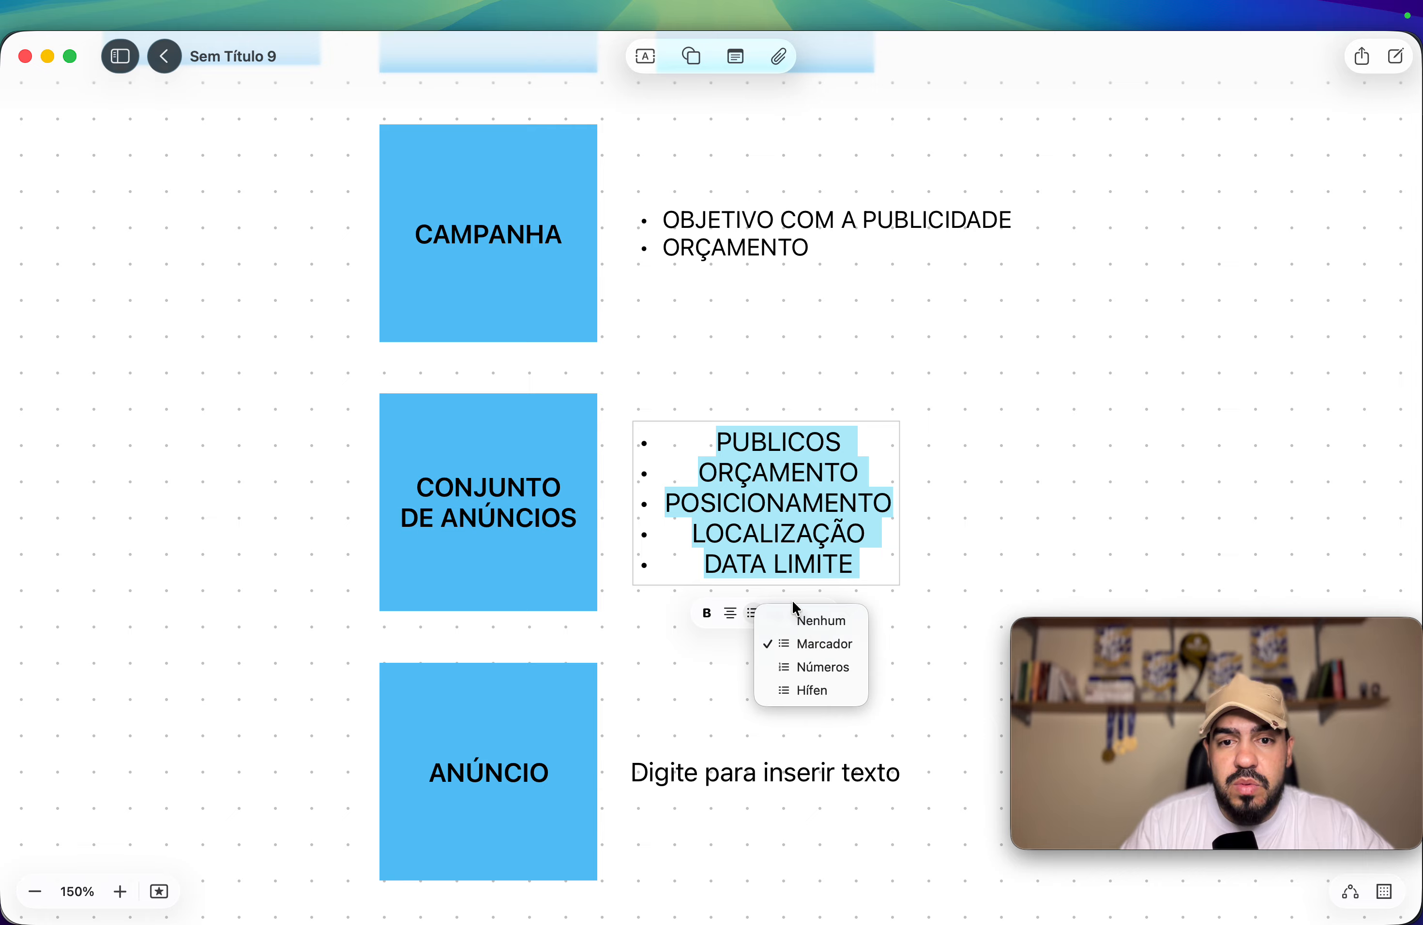
left_click(737, 621)
left_click(737, 621)
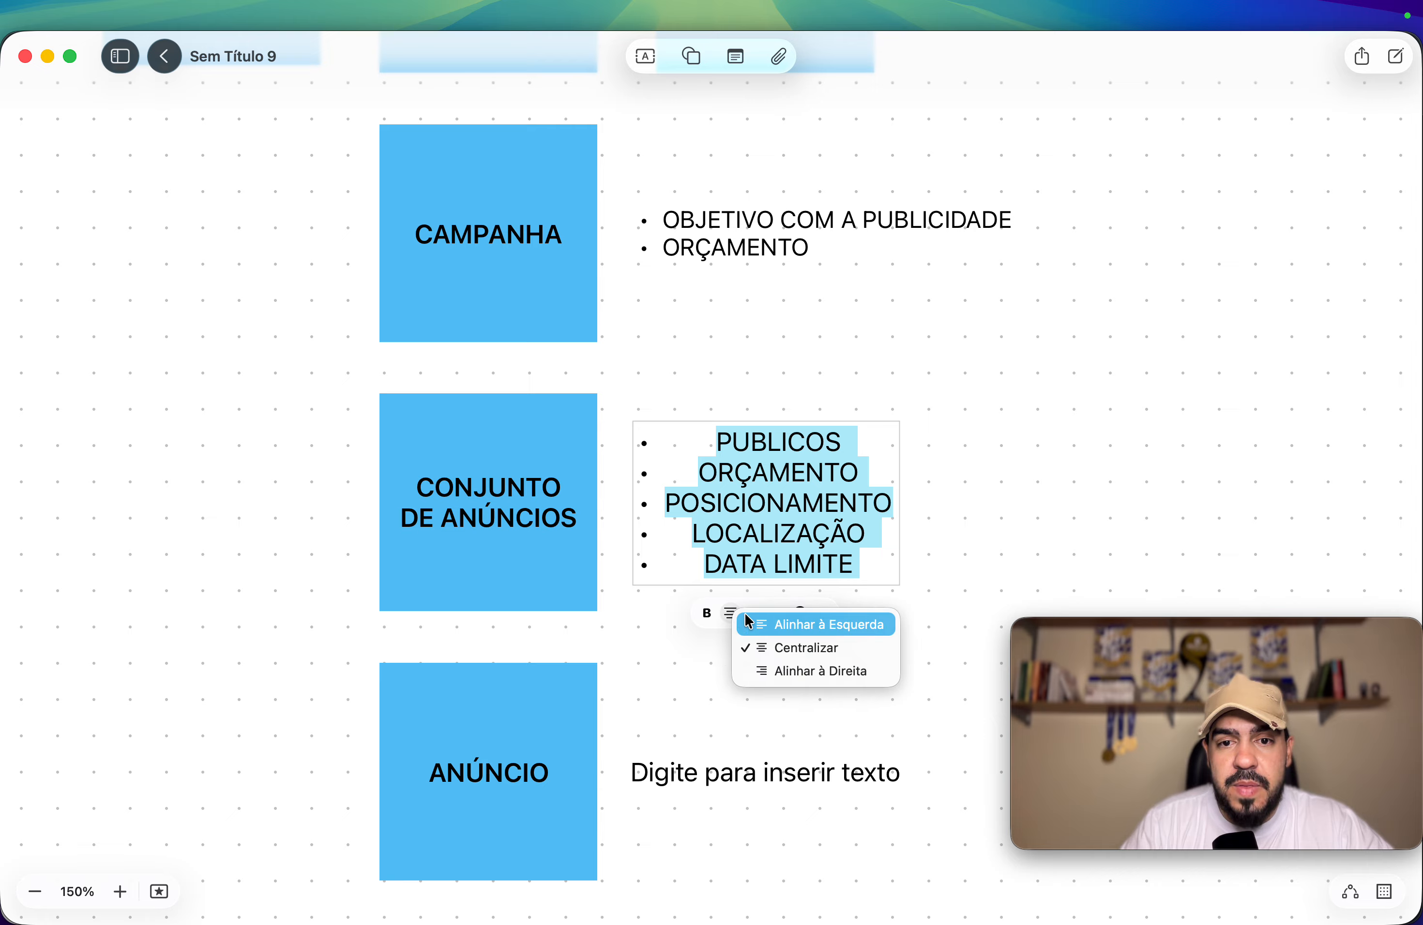
left_click(790, 628)
left_click(829, 264)
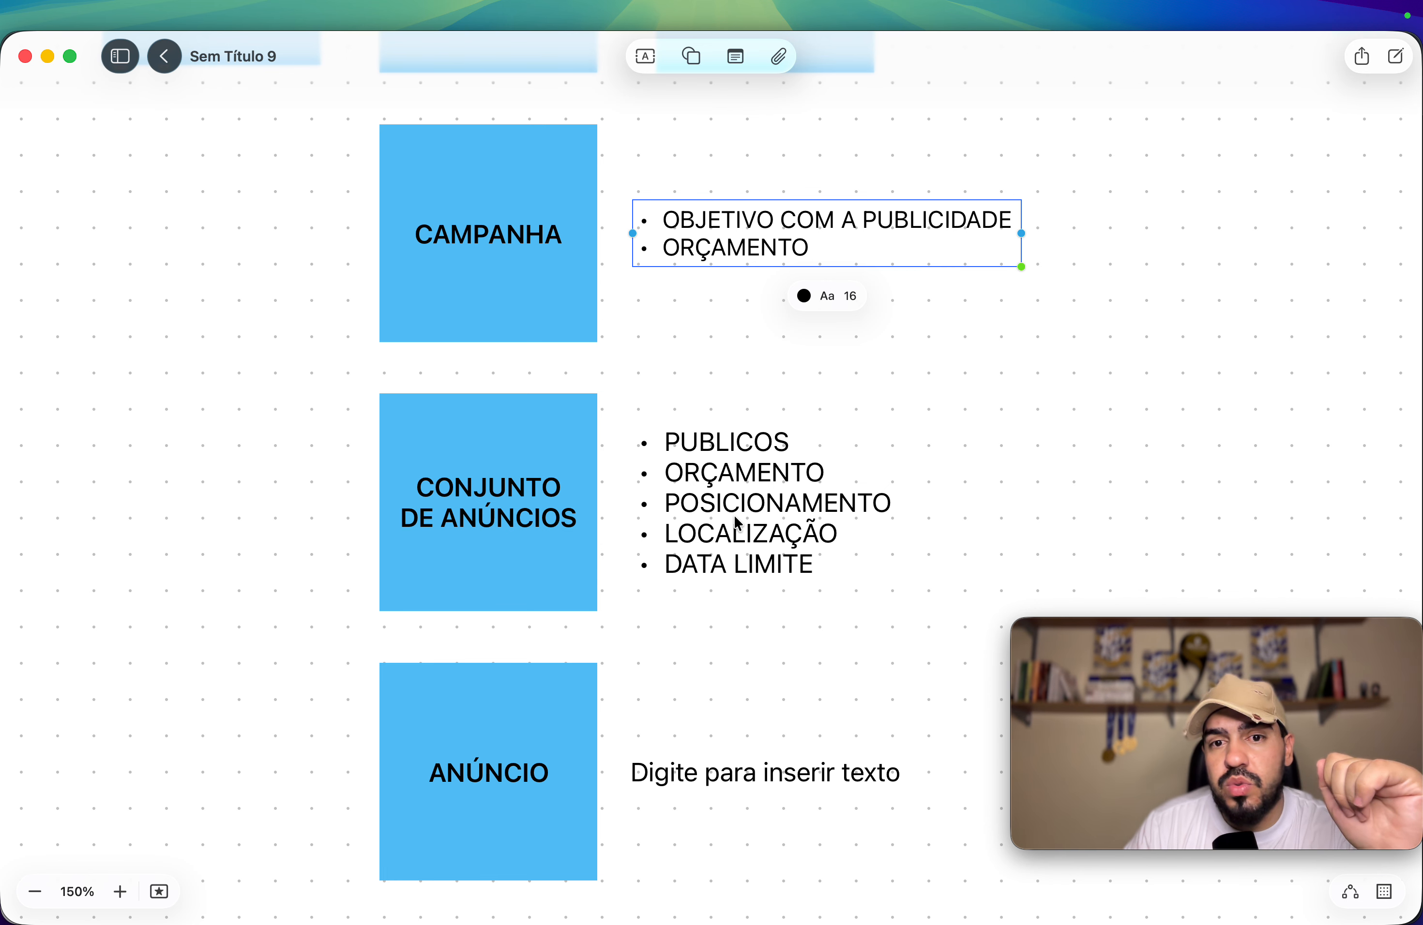
Step: Replace the placeholder text beside the ANÚNCIO square with an empty, left-aligned bulleted list
left_click(775, 776)
left_click(768, 776)
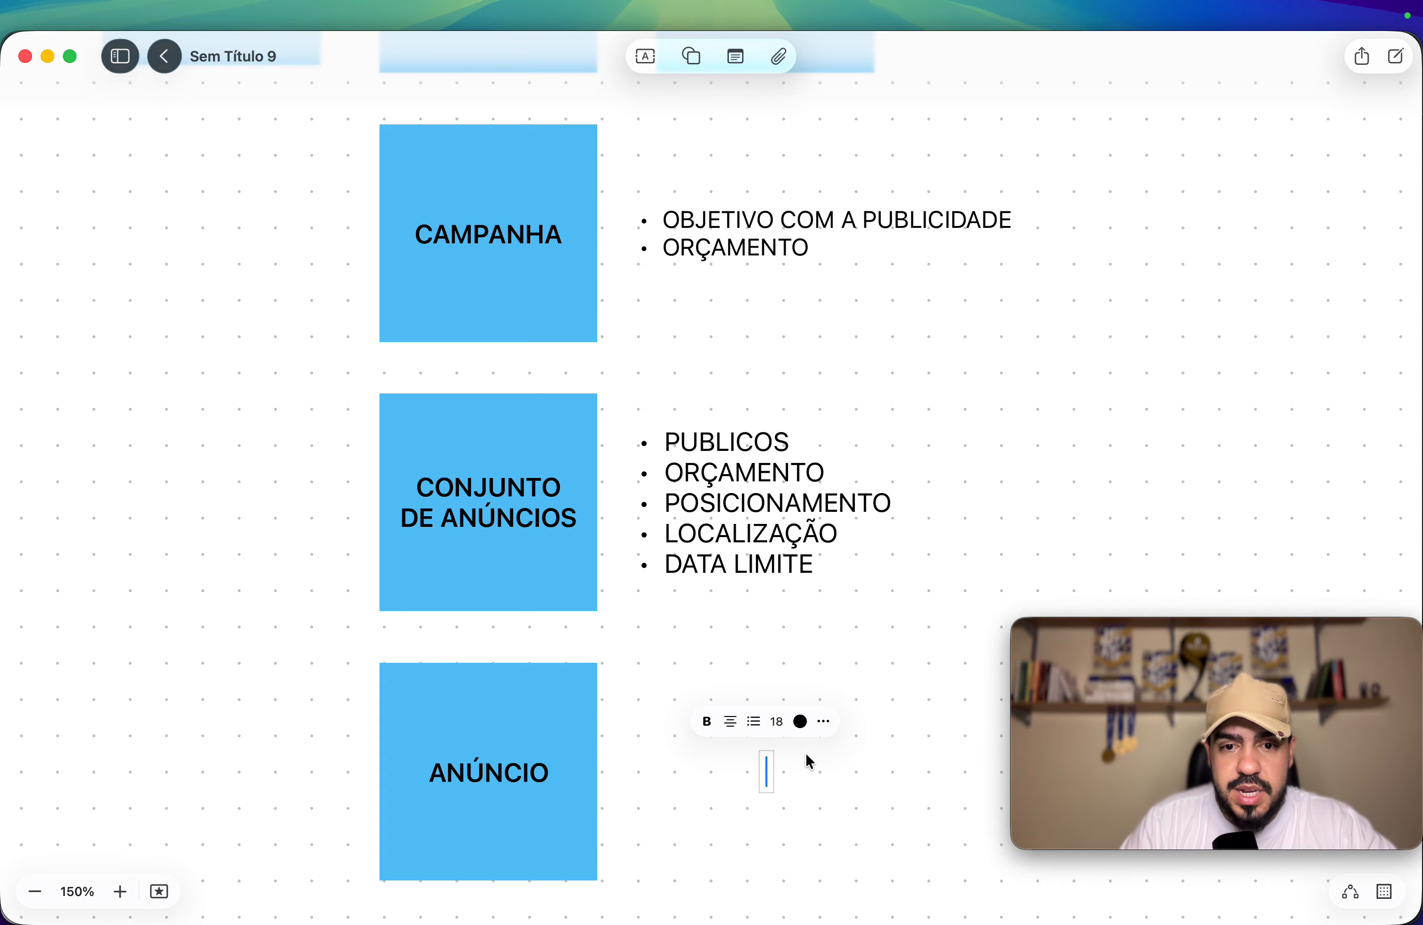
left_click(755, 723)
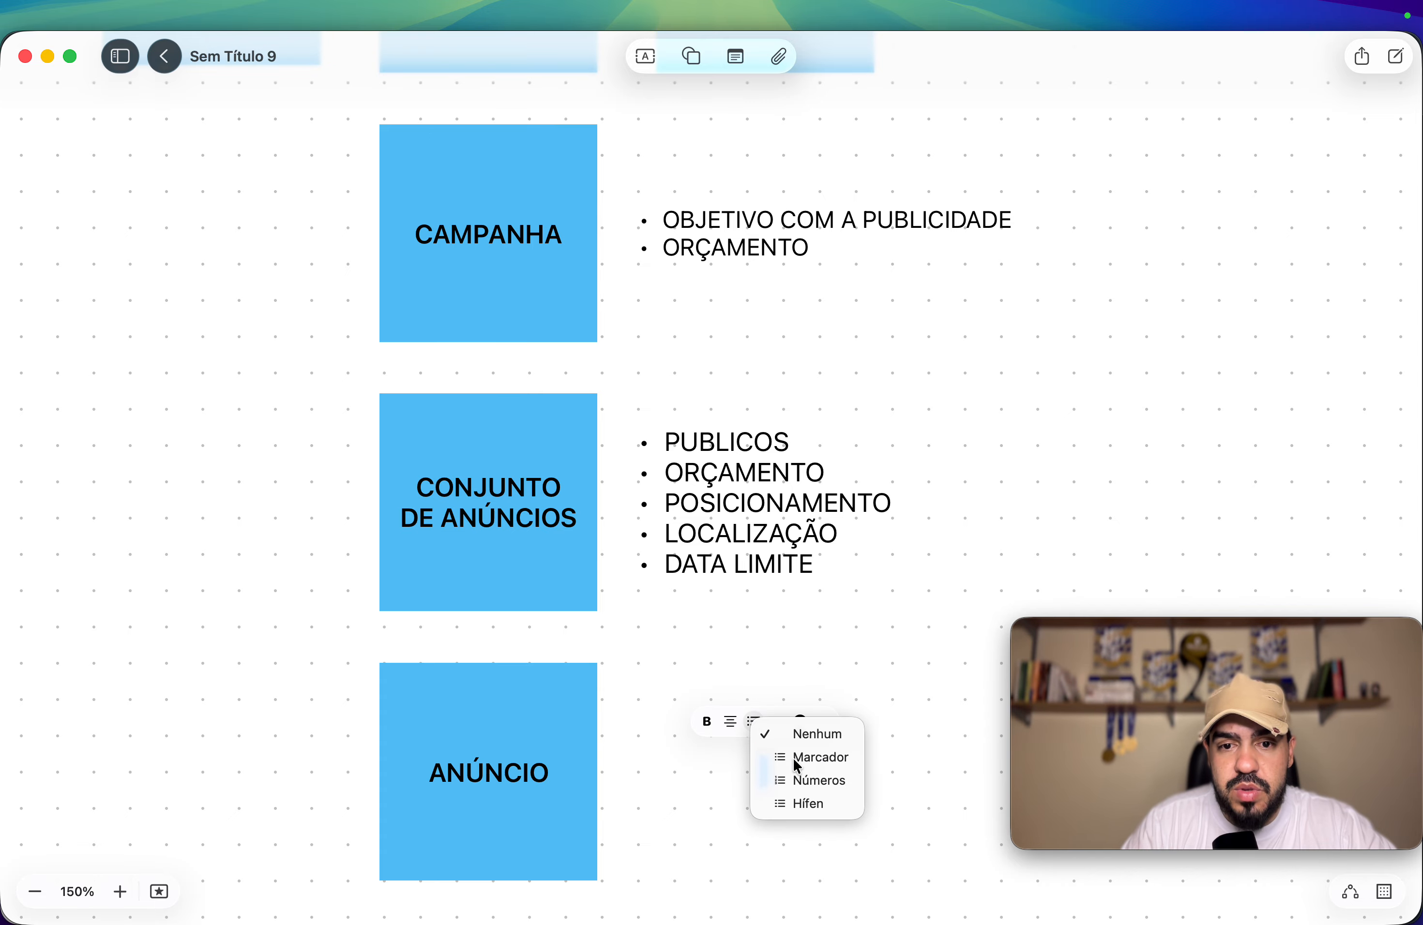
left_click(793, 757)
left_click(732, 723)
left_click(793, 736)
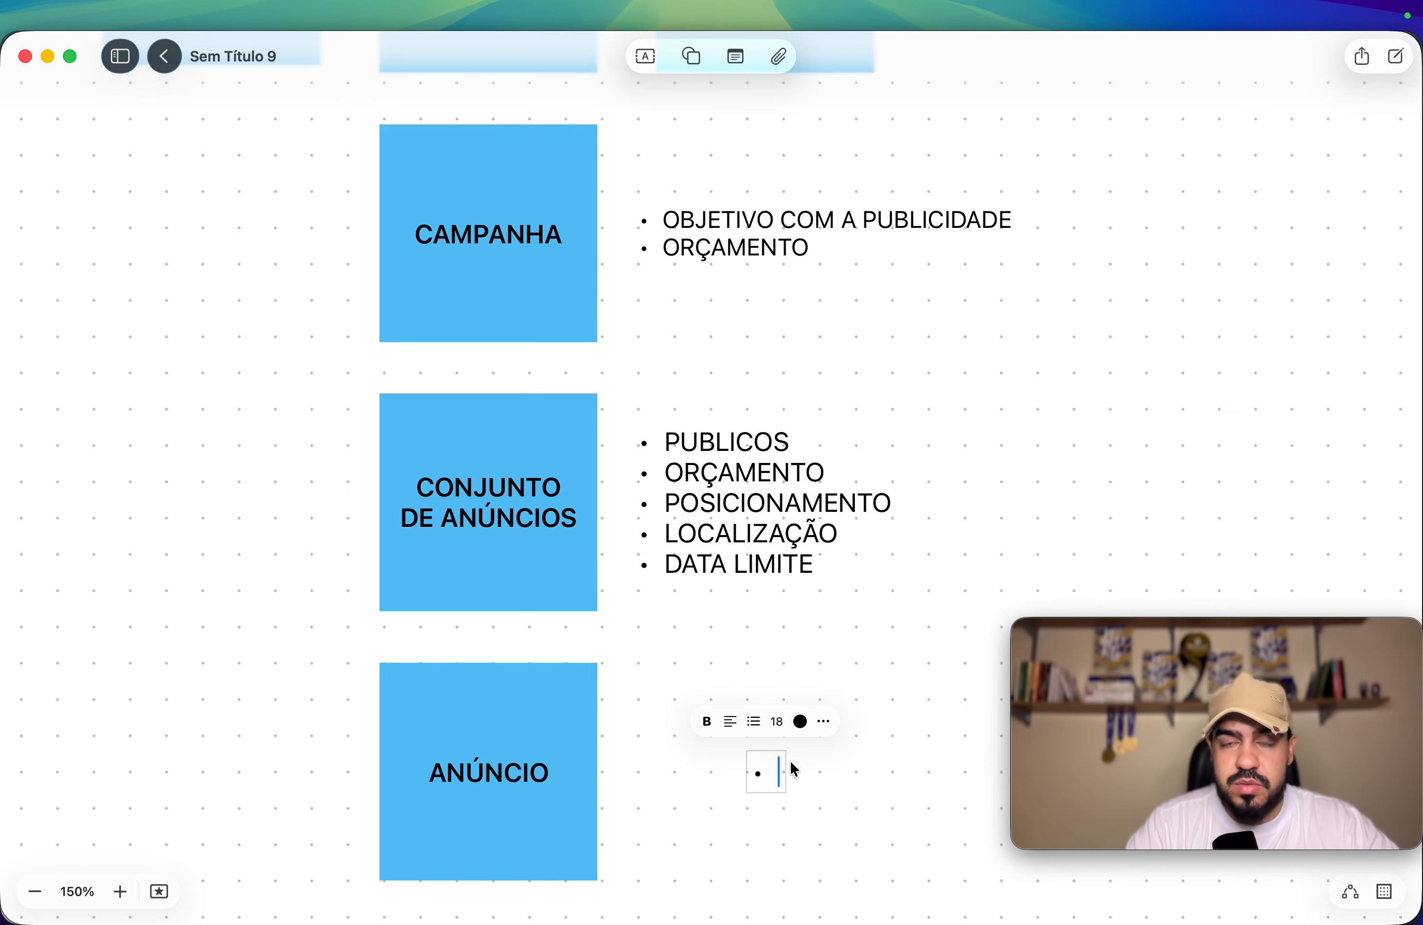
Step: Enter "CRIATIVOS (FOTOS E VIDEO)" as the first bullet of the ANÚNCIO list
type("CRI")
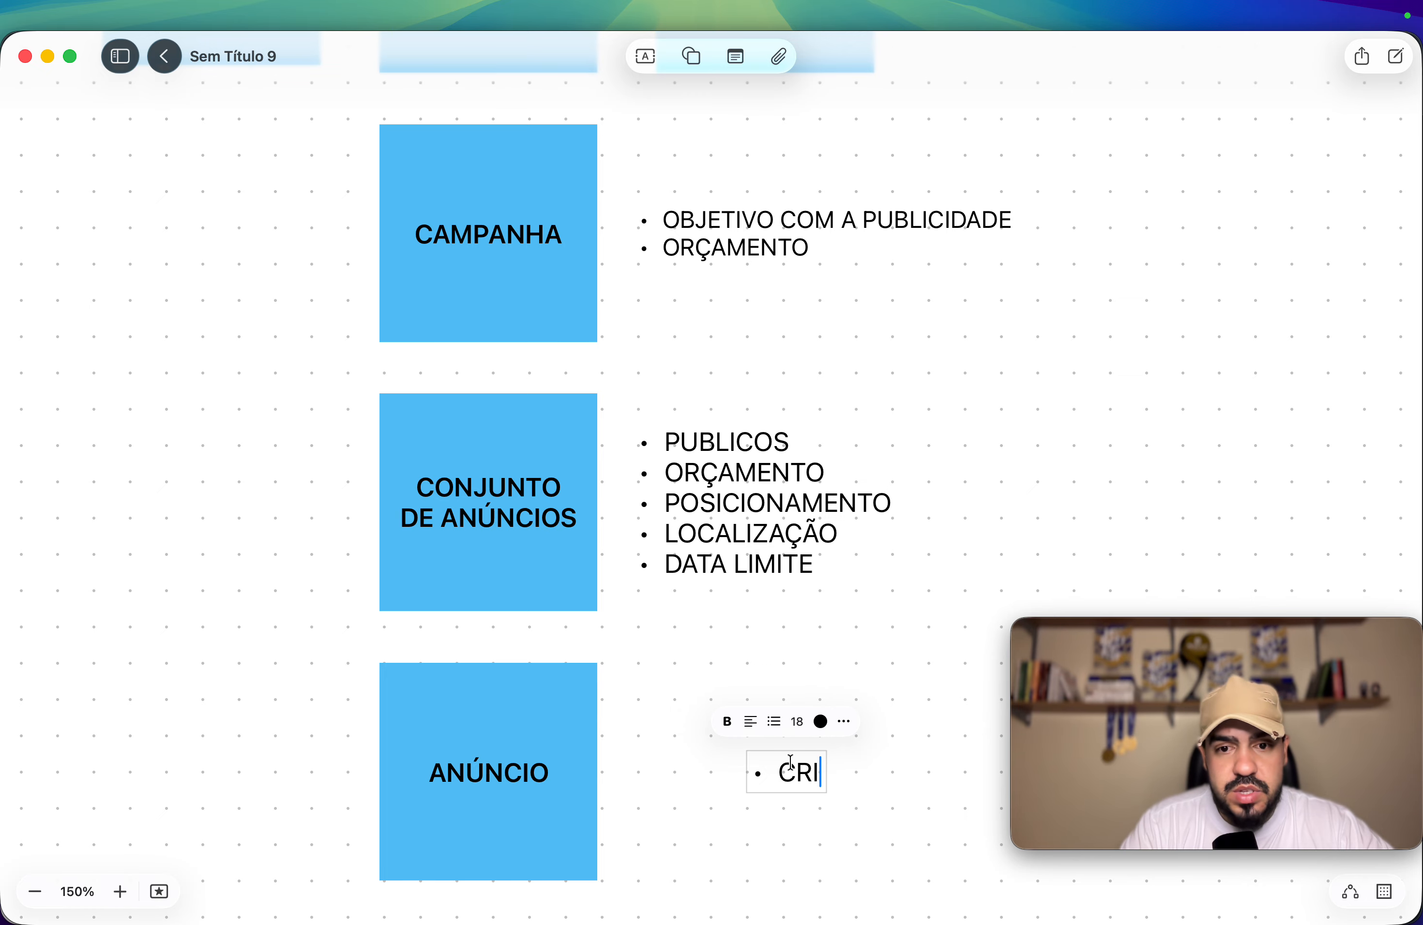
type("ATIVOS (")
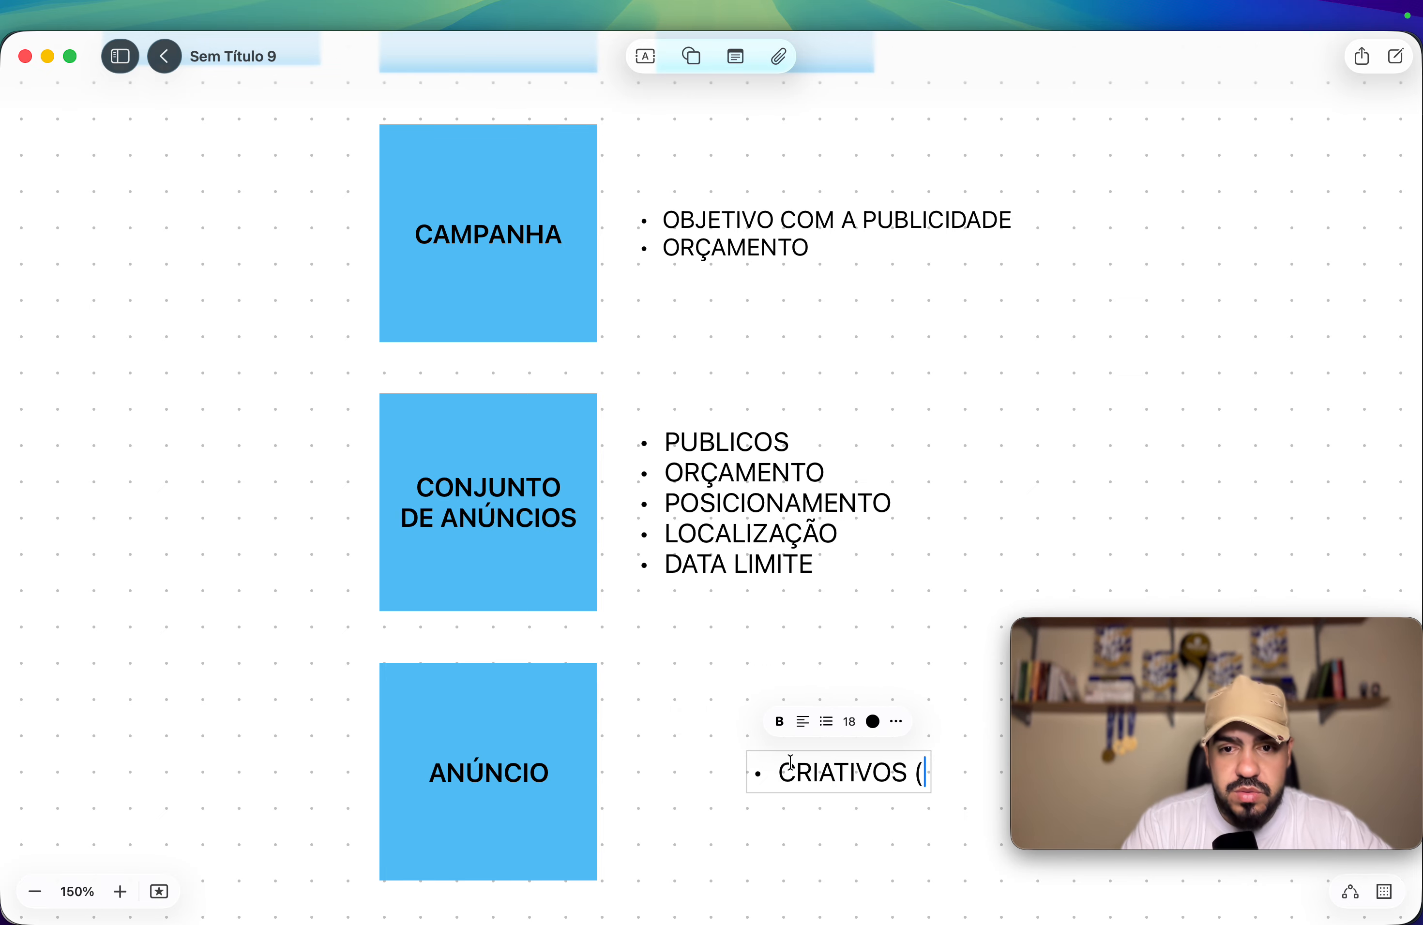
type("FOTOS")
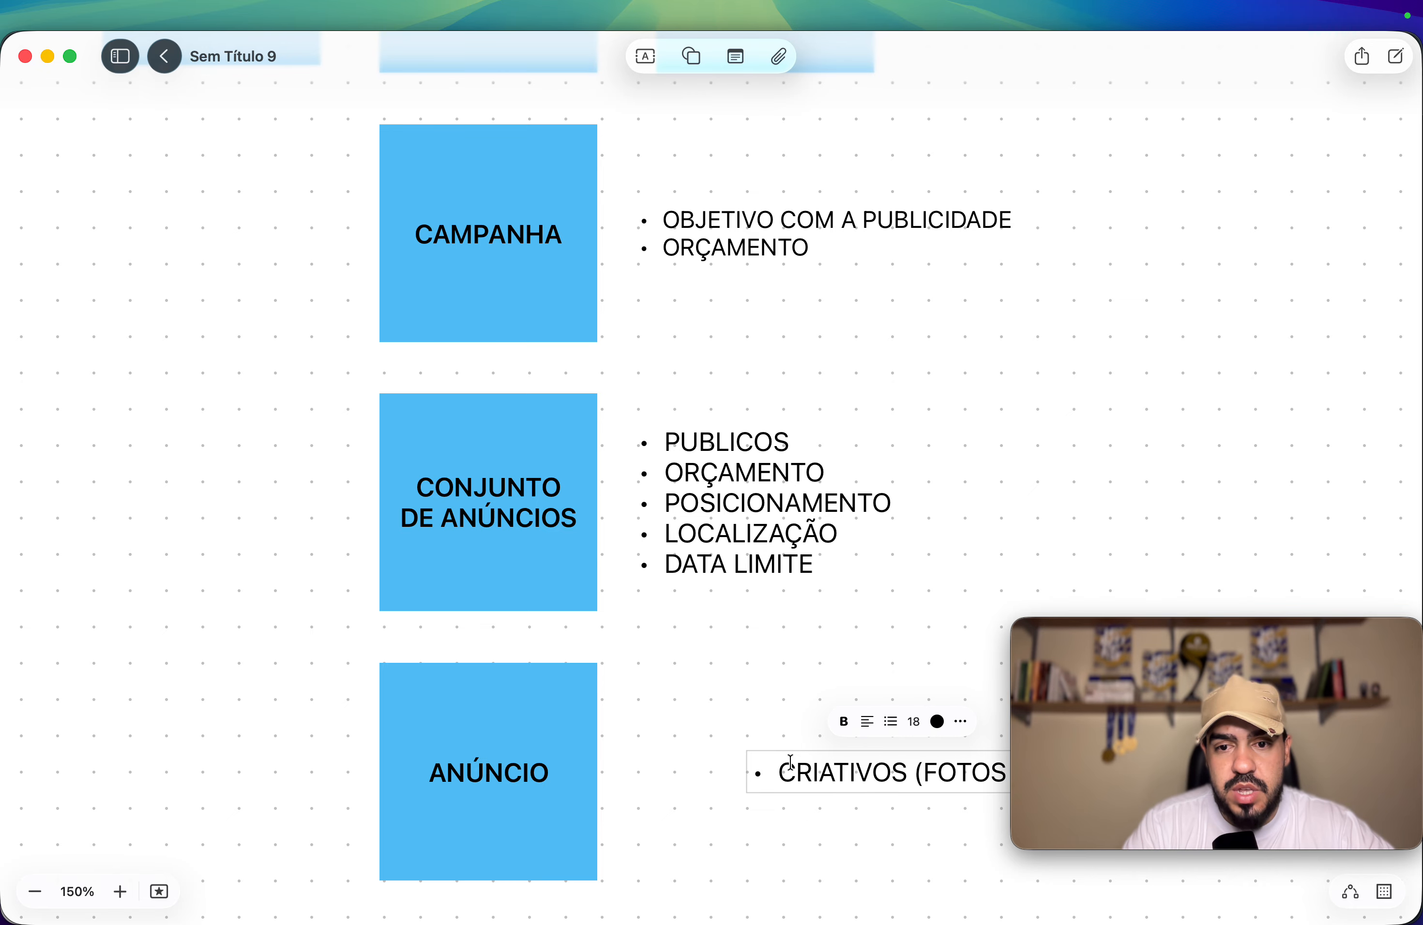
type(" E VIDEO")
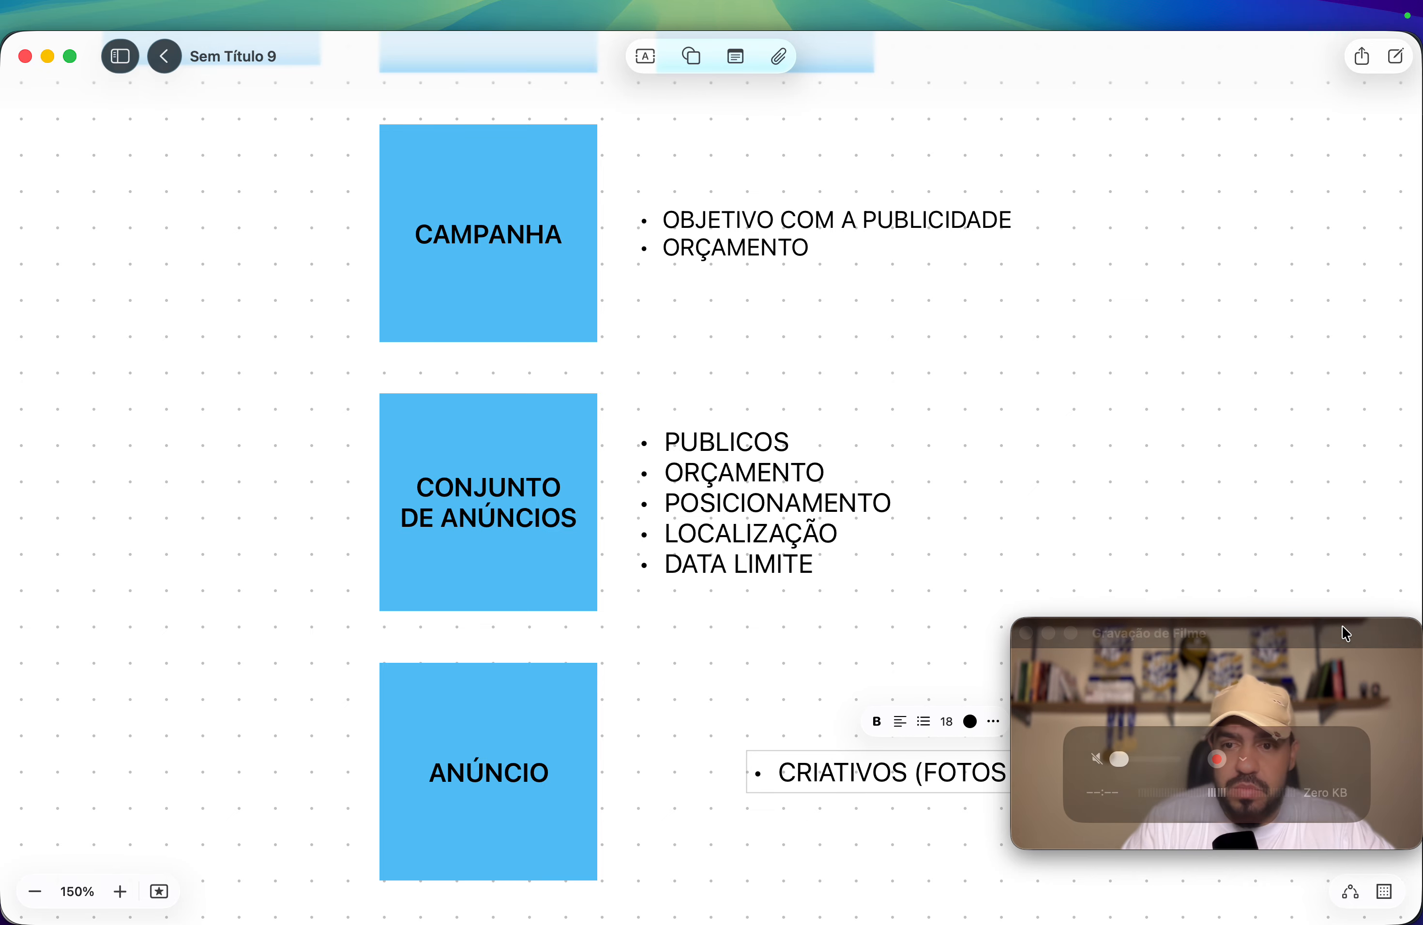
left_click_drag(1333, 634, 1291, 256)
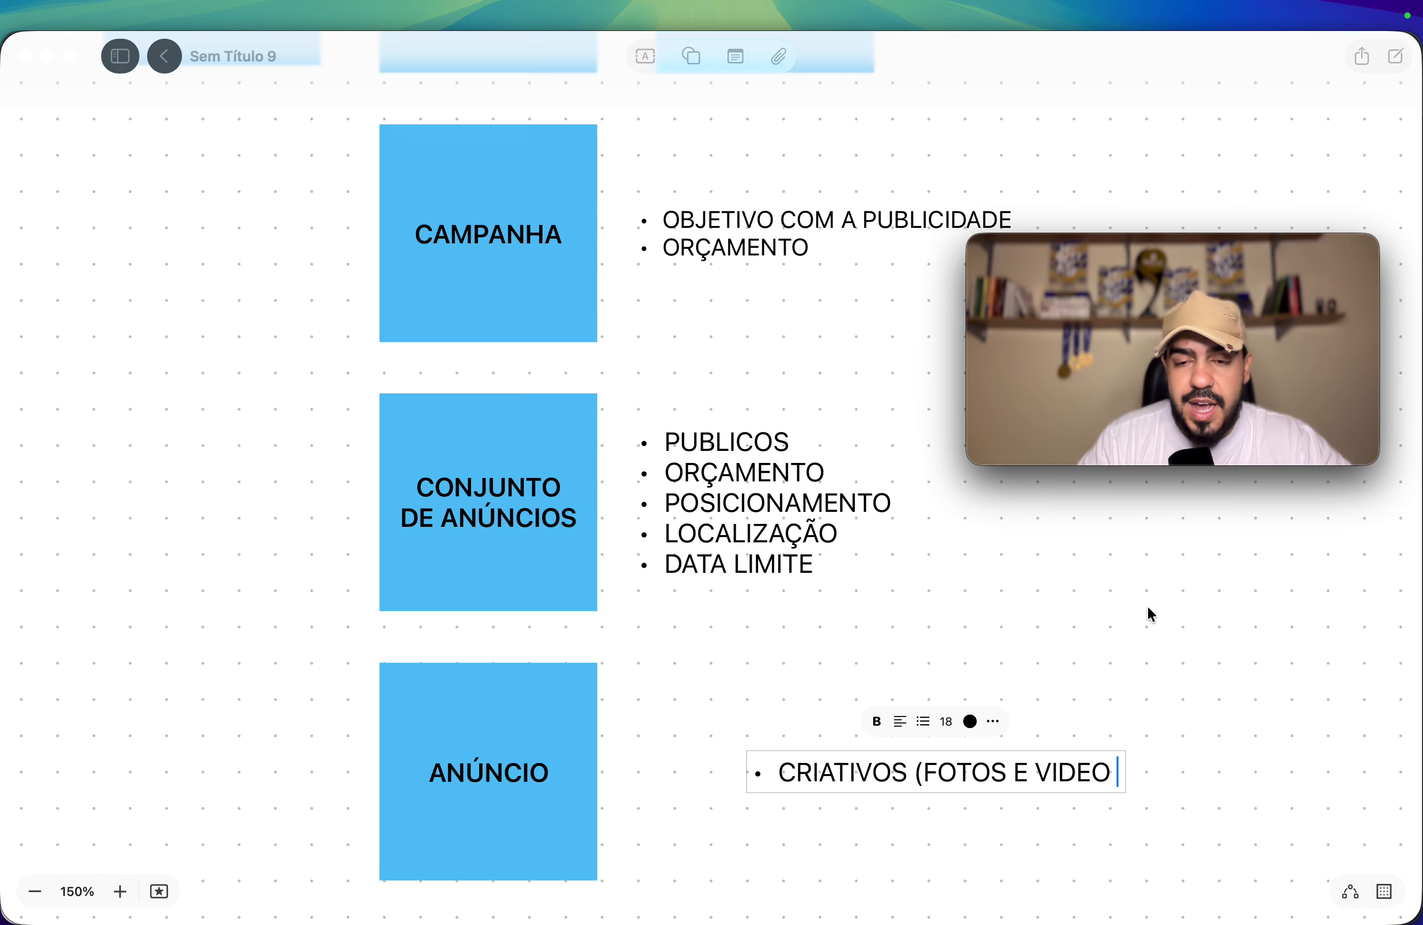
left_click(1102, 772)
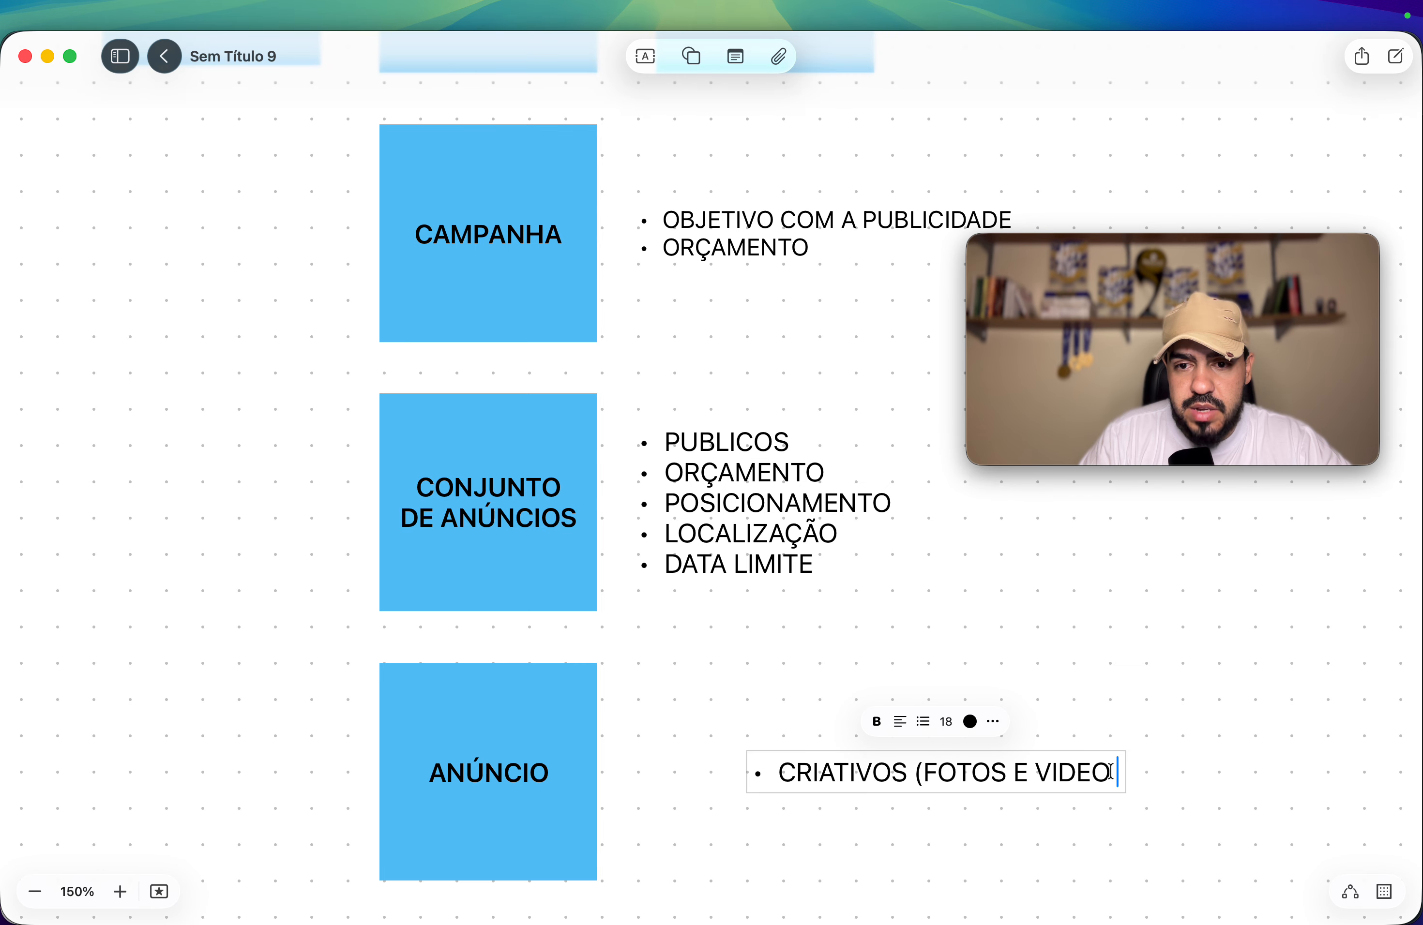
type(")")
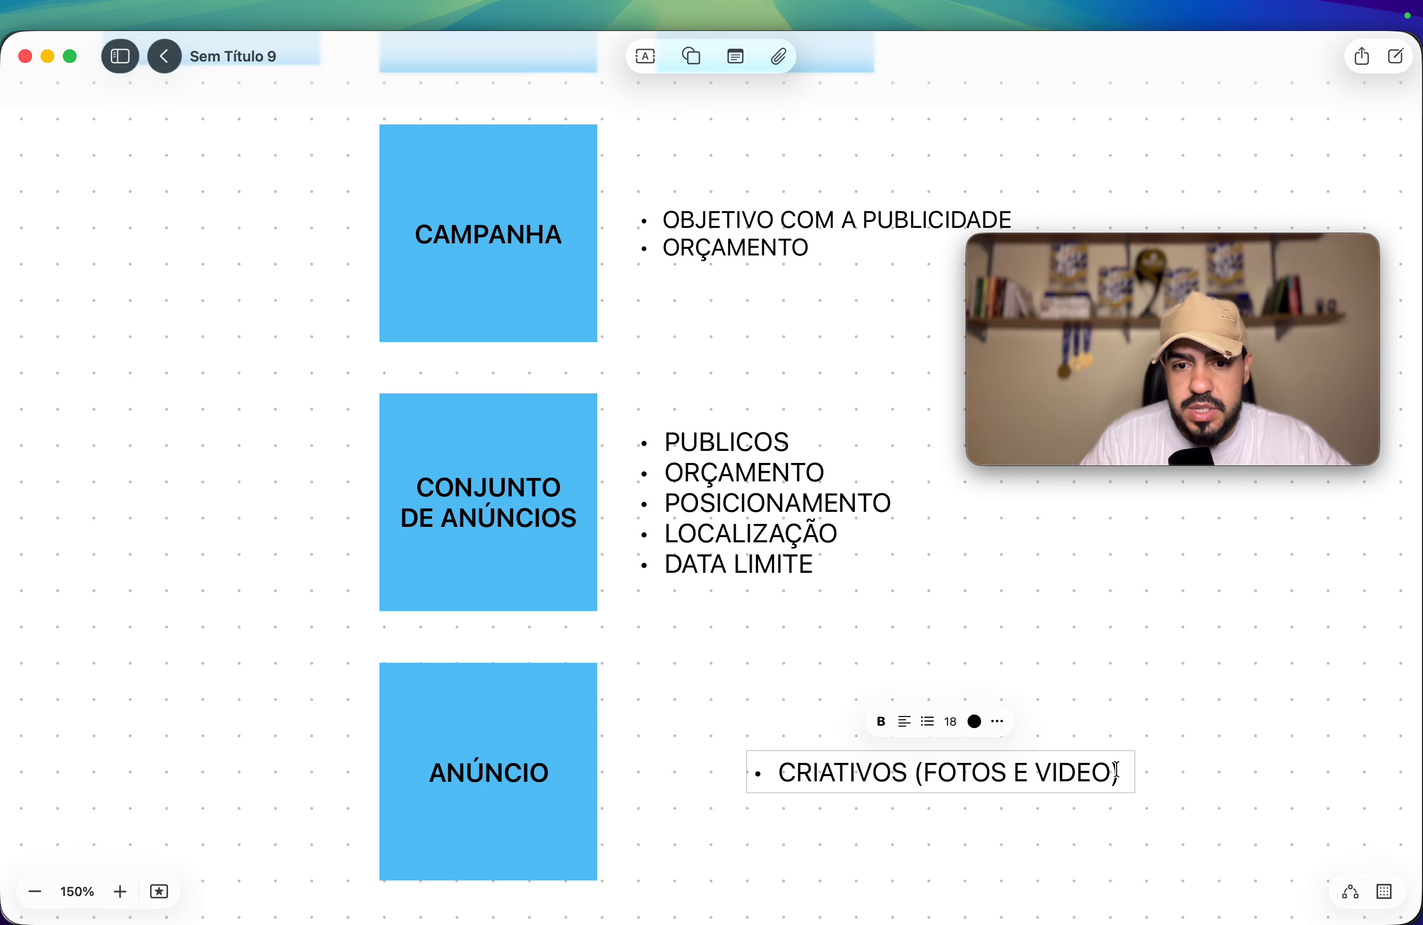
Step: Add the bullets "FORMAULARIOS" and "BOTÃO DE CTA" below the first item of the ANÚNCIO list
key("Return")
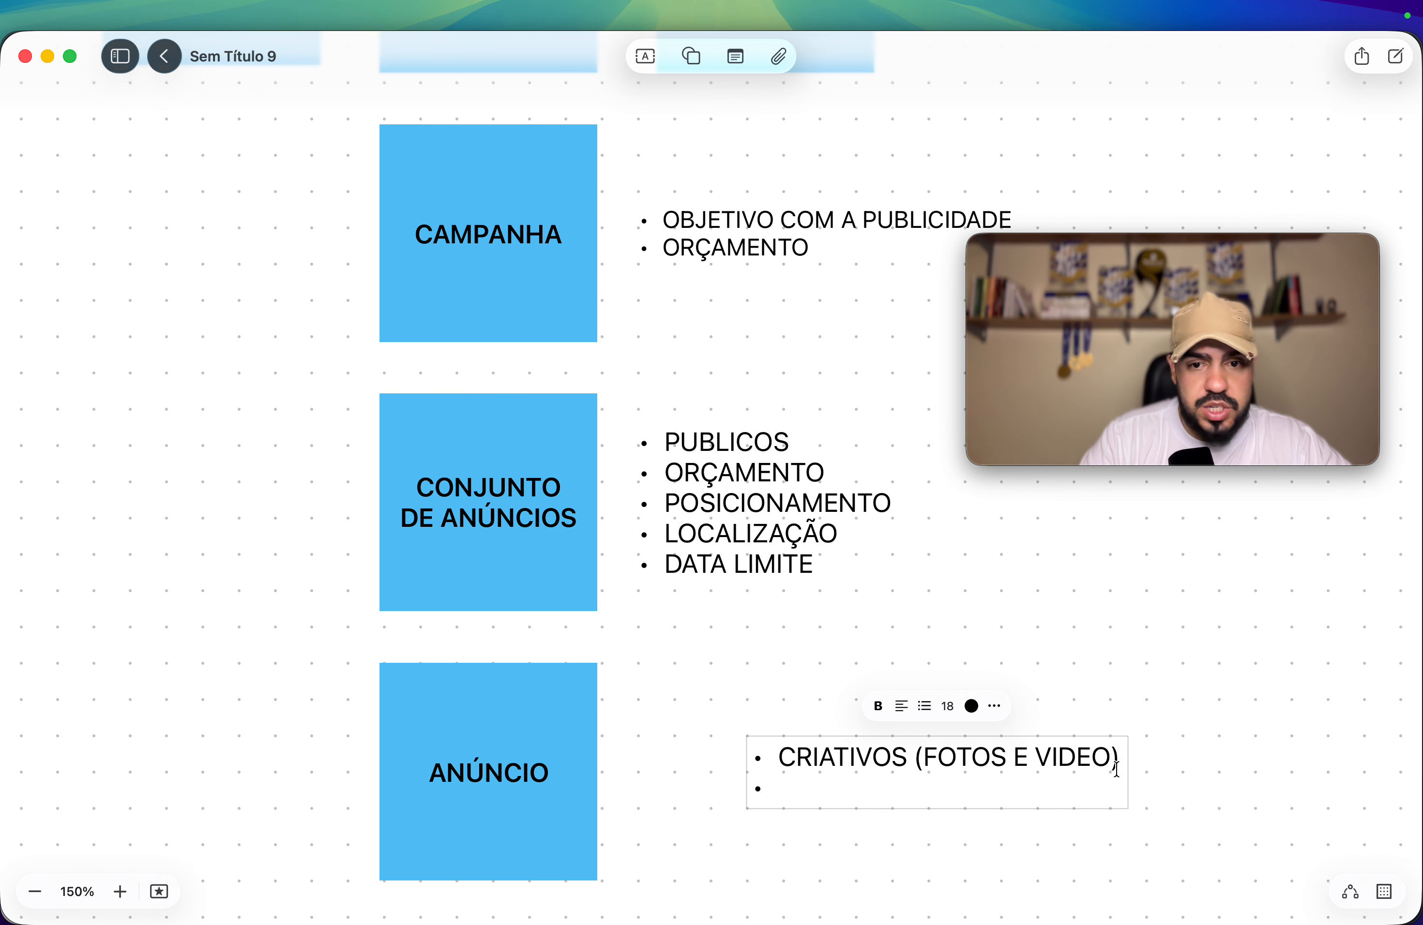
type("FORMA")
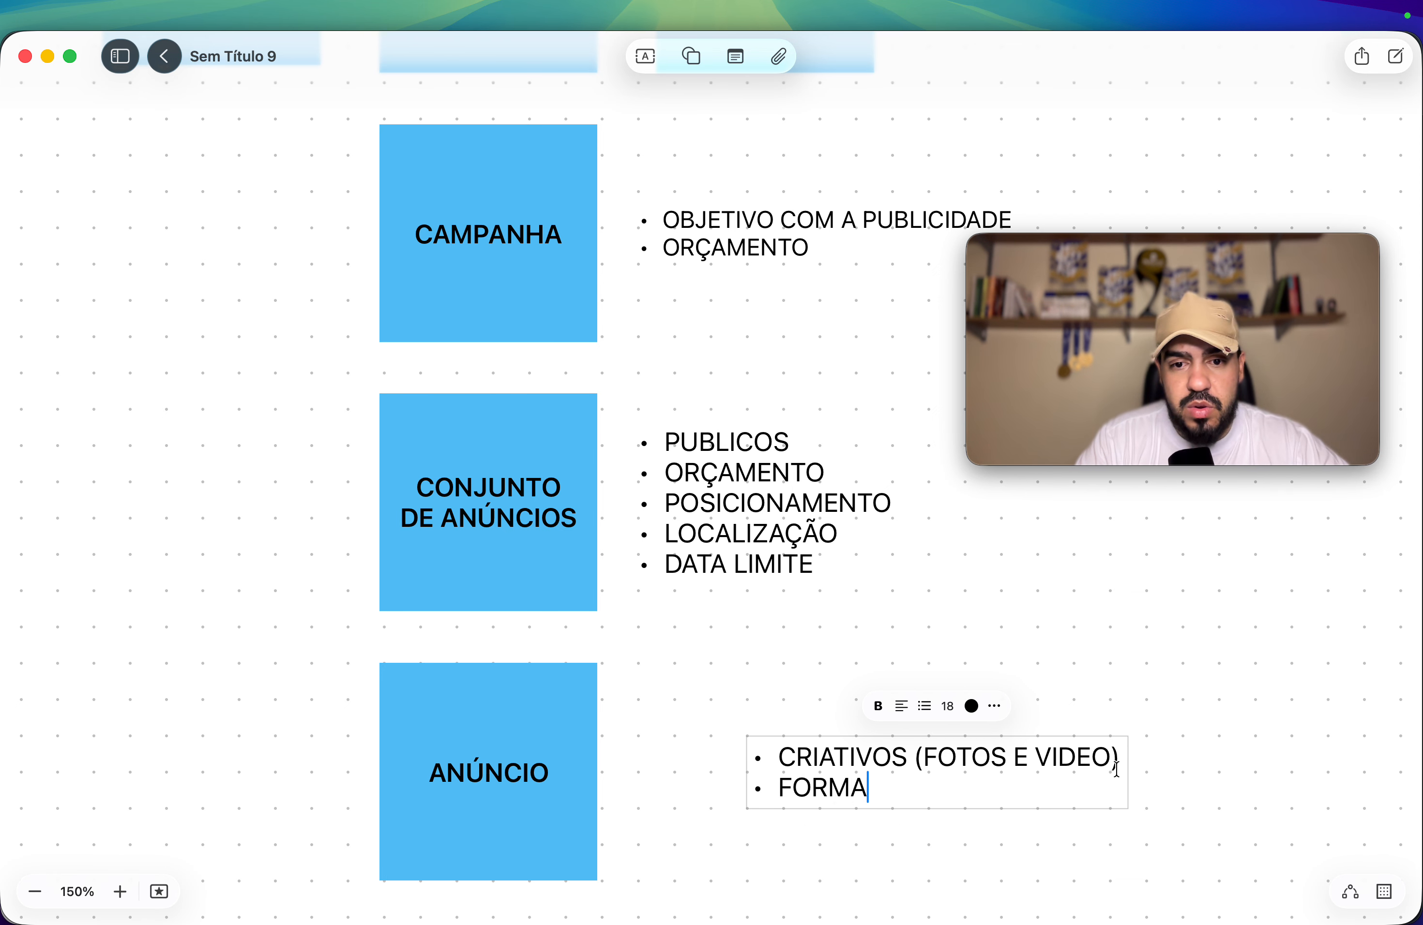
type("ULARIOS")
key("Return")
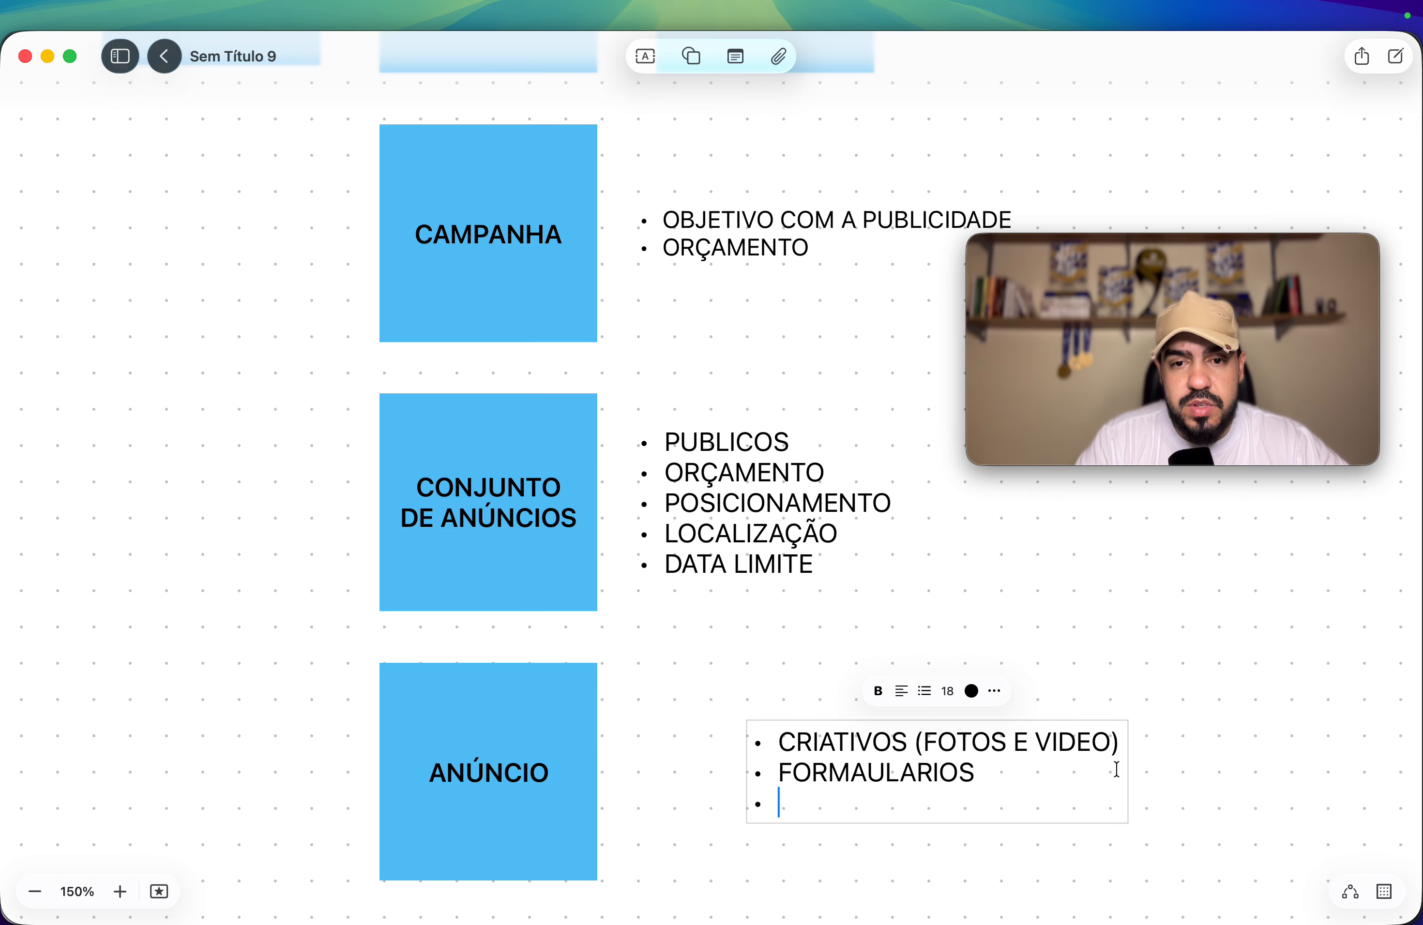
type("B")
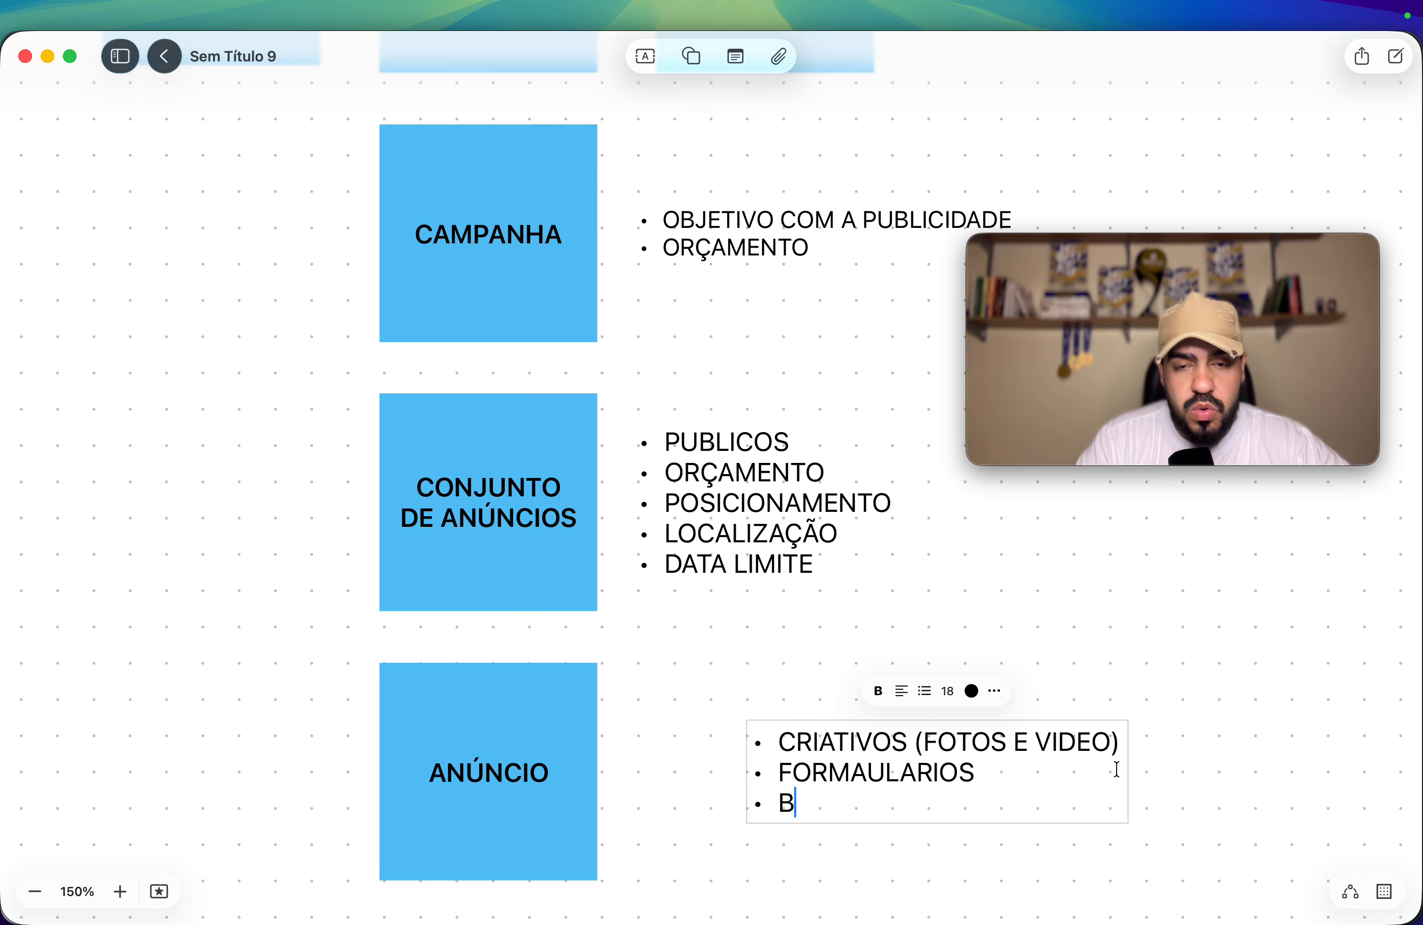
type("OTÃO ED")
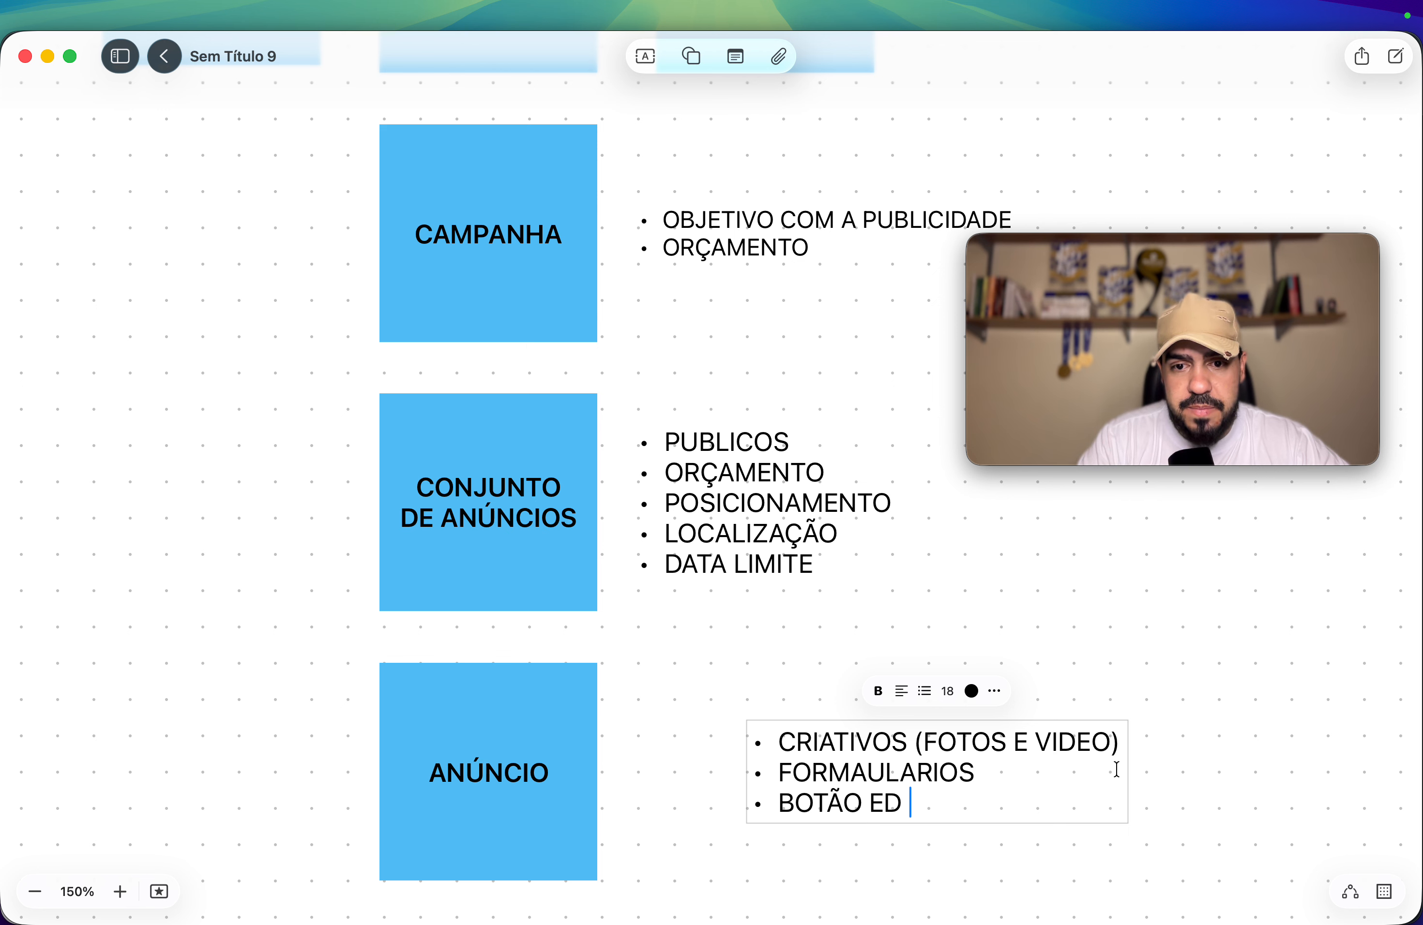
key("BackSpace")
key("BackSpace")
type("DE CTA")
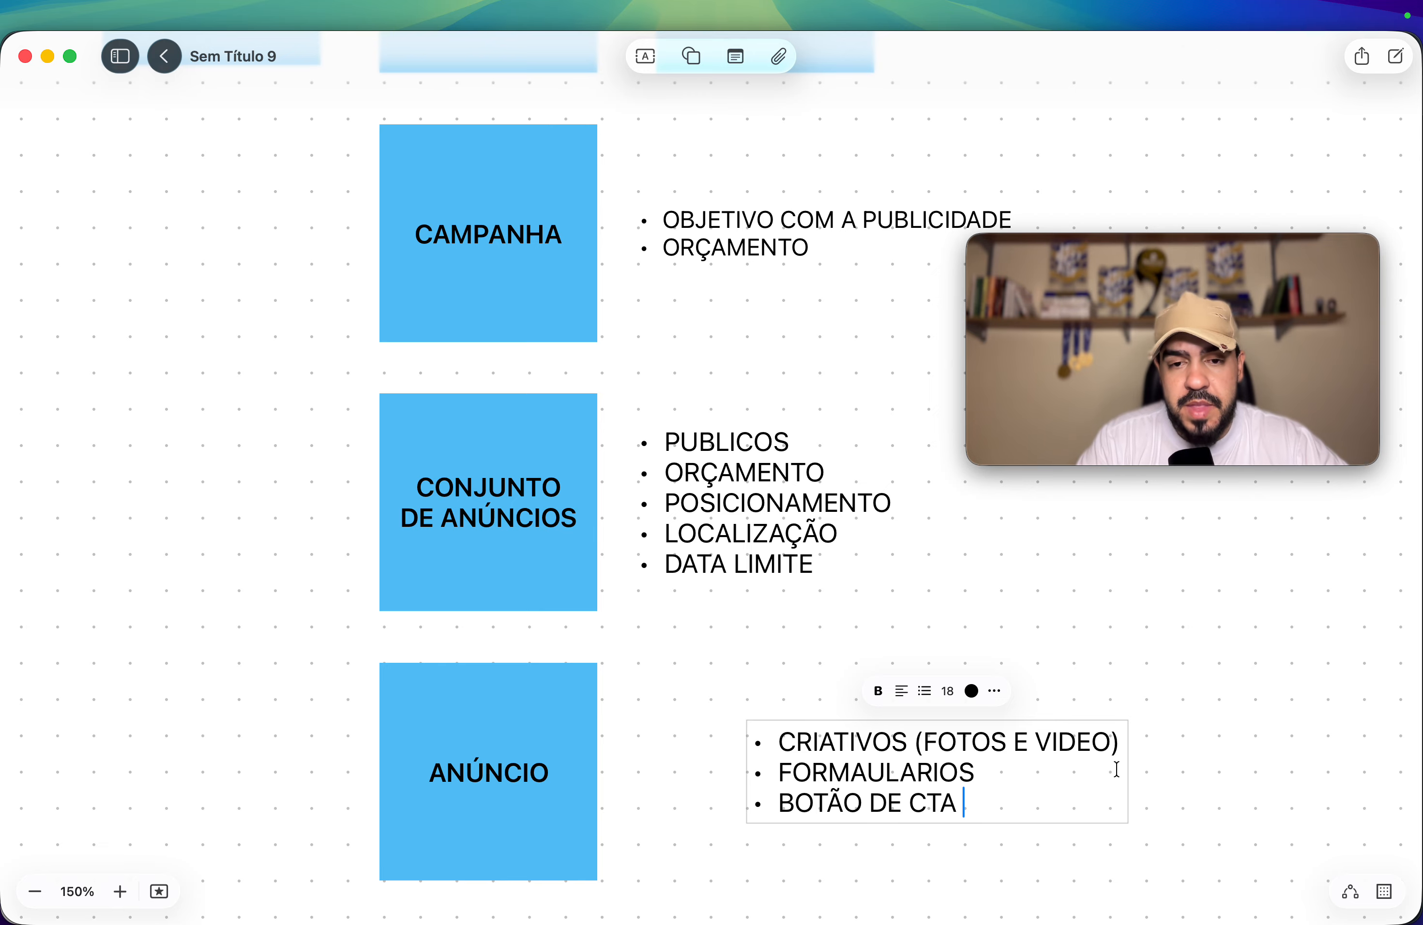
Step: Add a final bullet "COPYS (TEXTOS)" and move the ANÚNCIO list close beside its square, roughly in line with the lists above
key("Return")
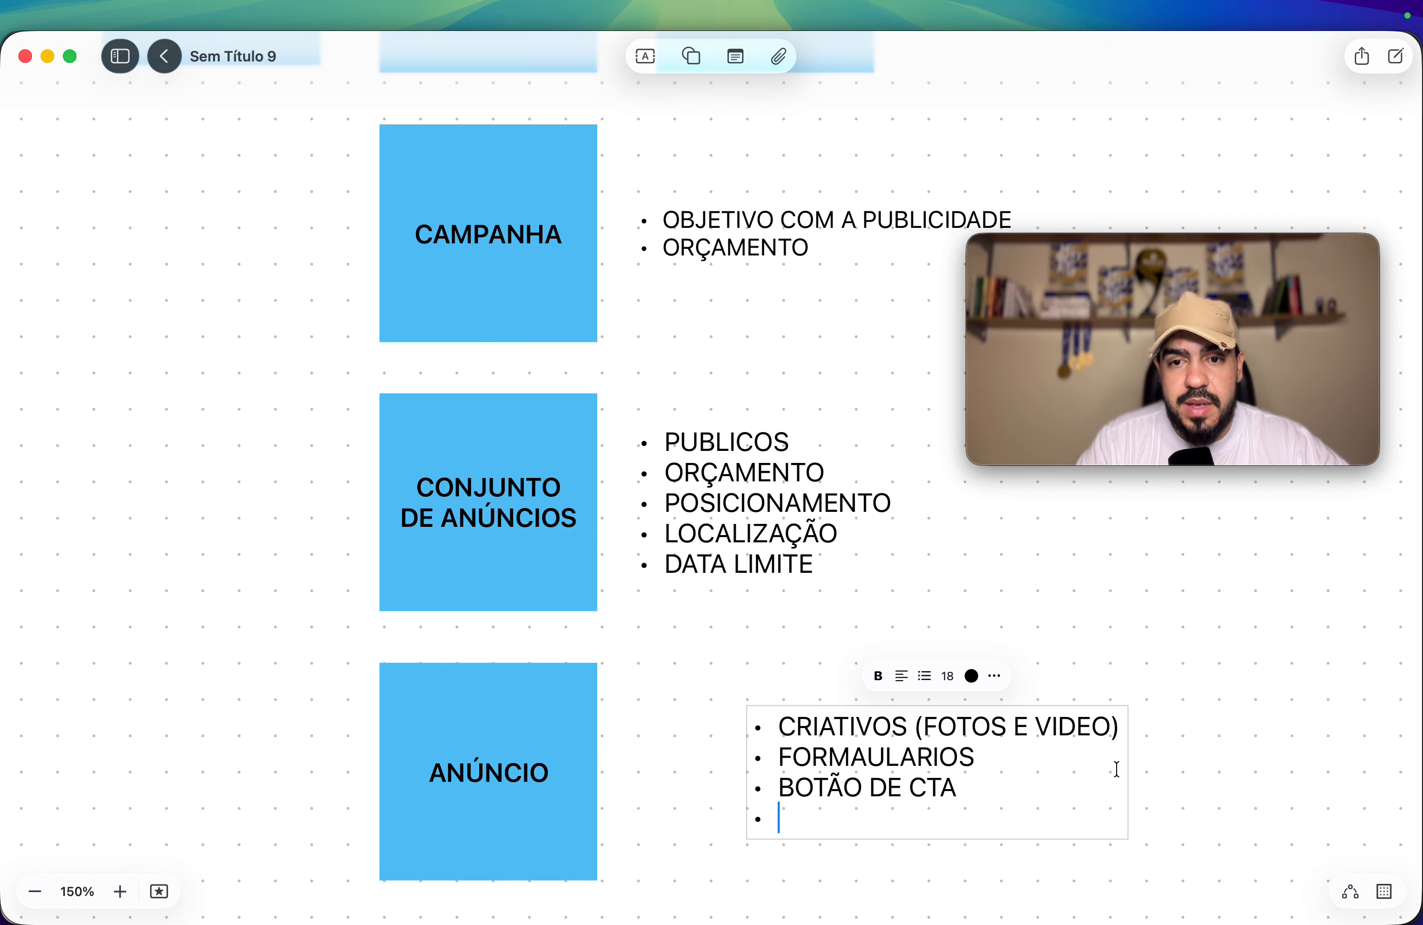
type("COPYS (TEXTOS)")
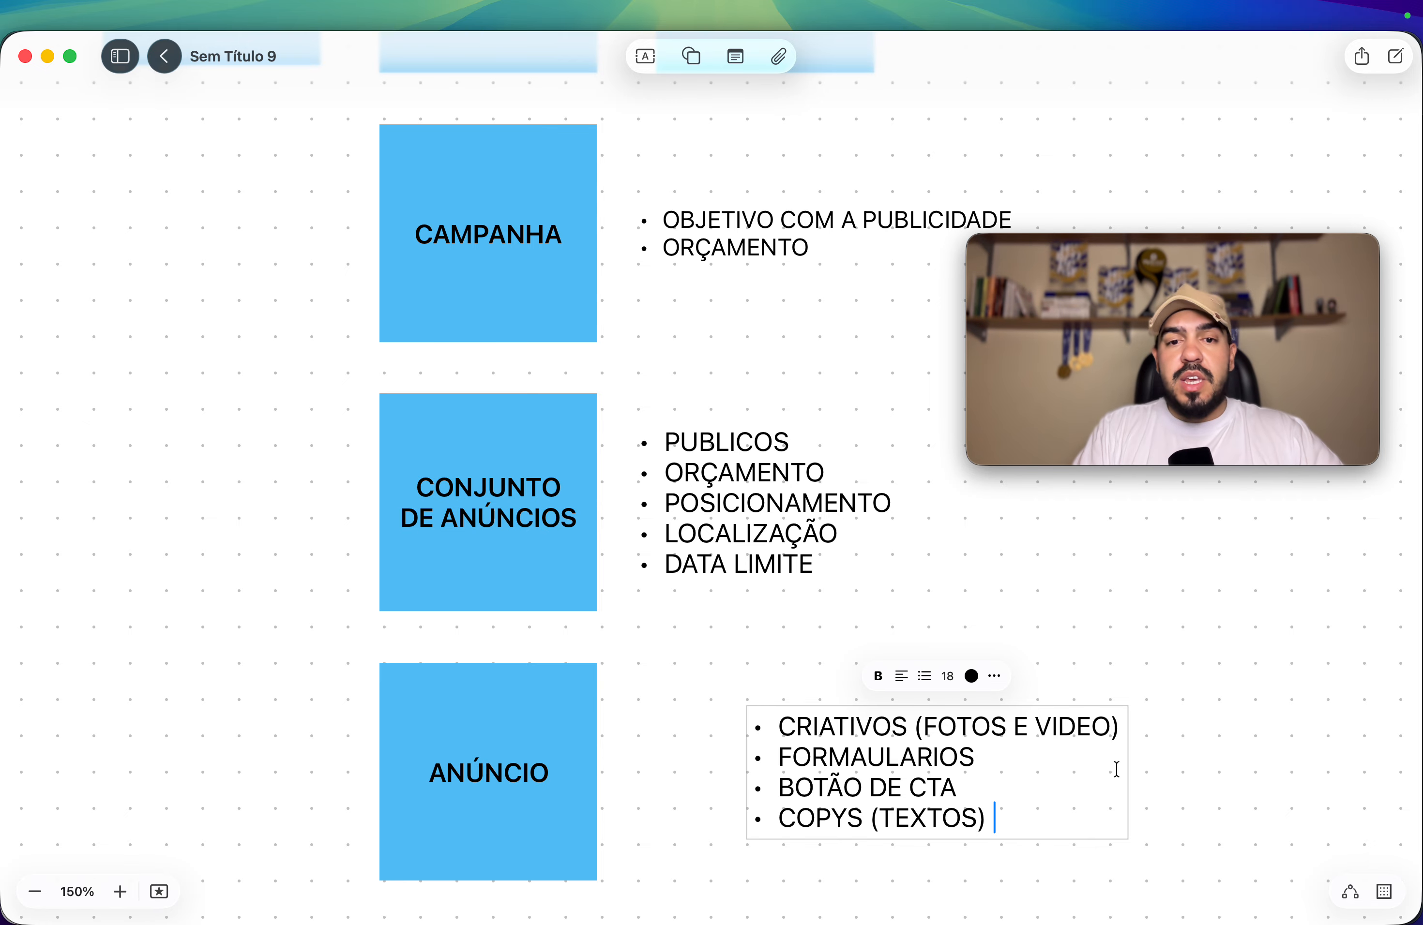
left_click(905, 582)
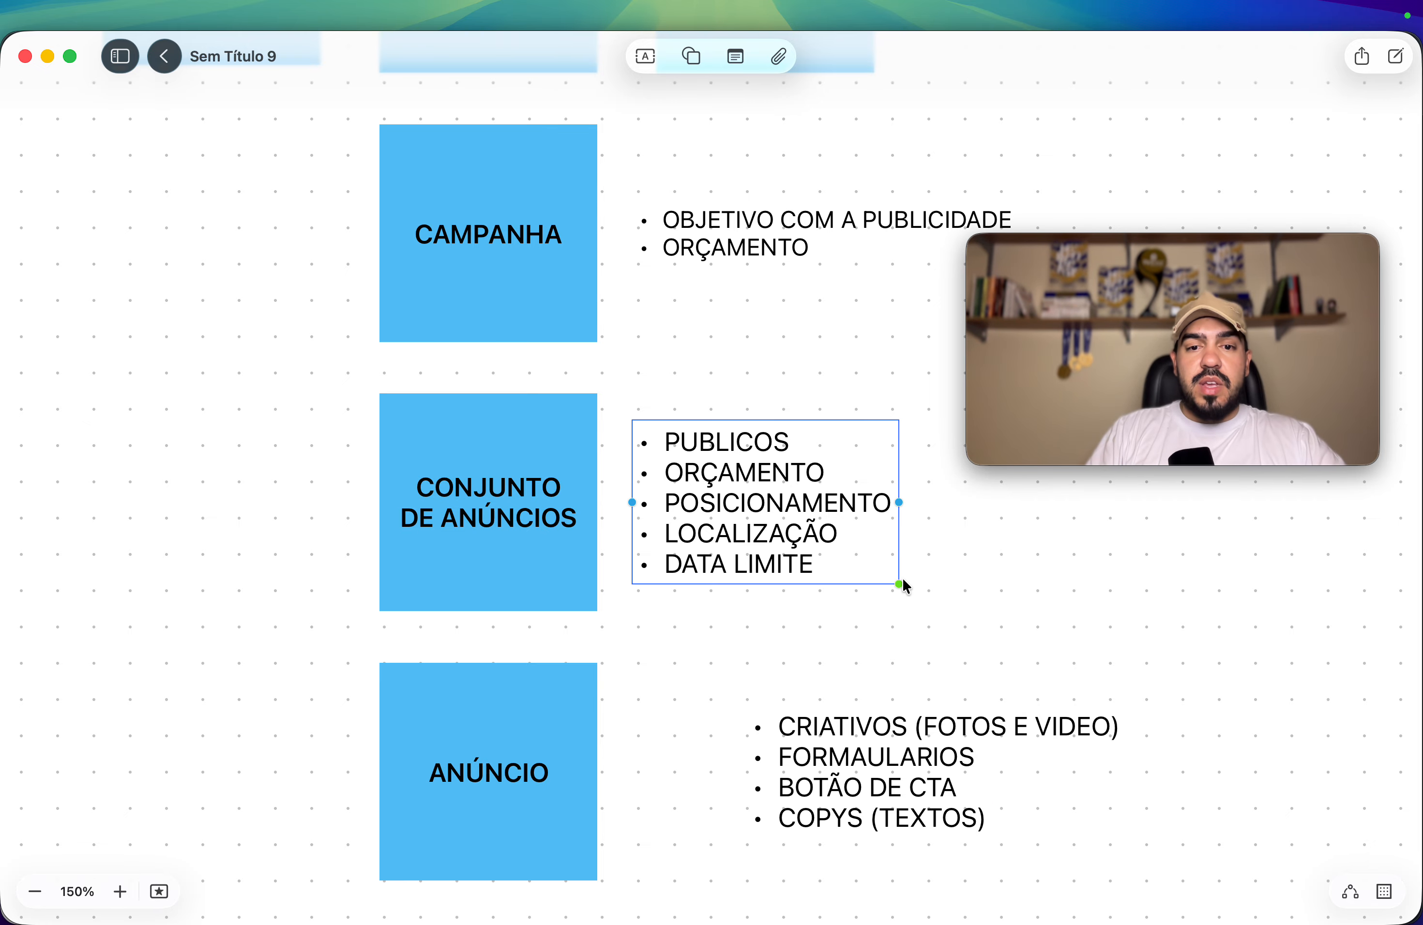
left_click_drag(880, 763, 770, 768)
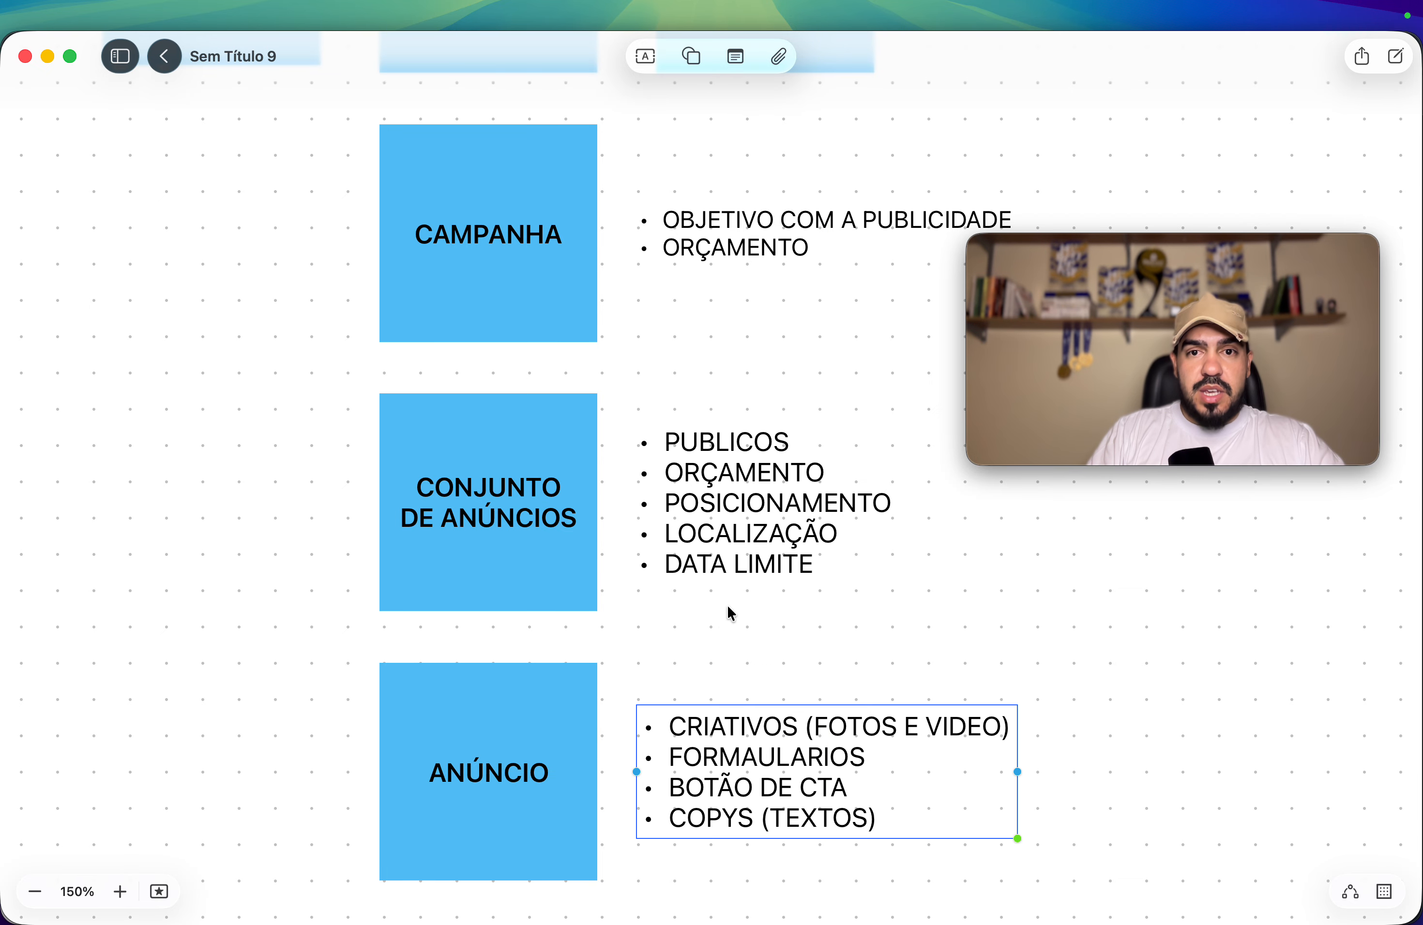
mouse_move(1218, 327)
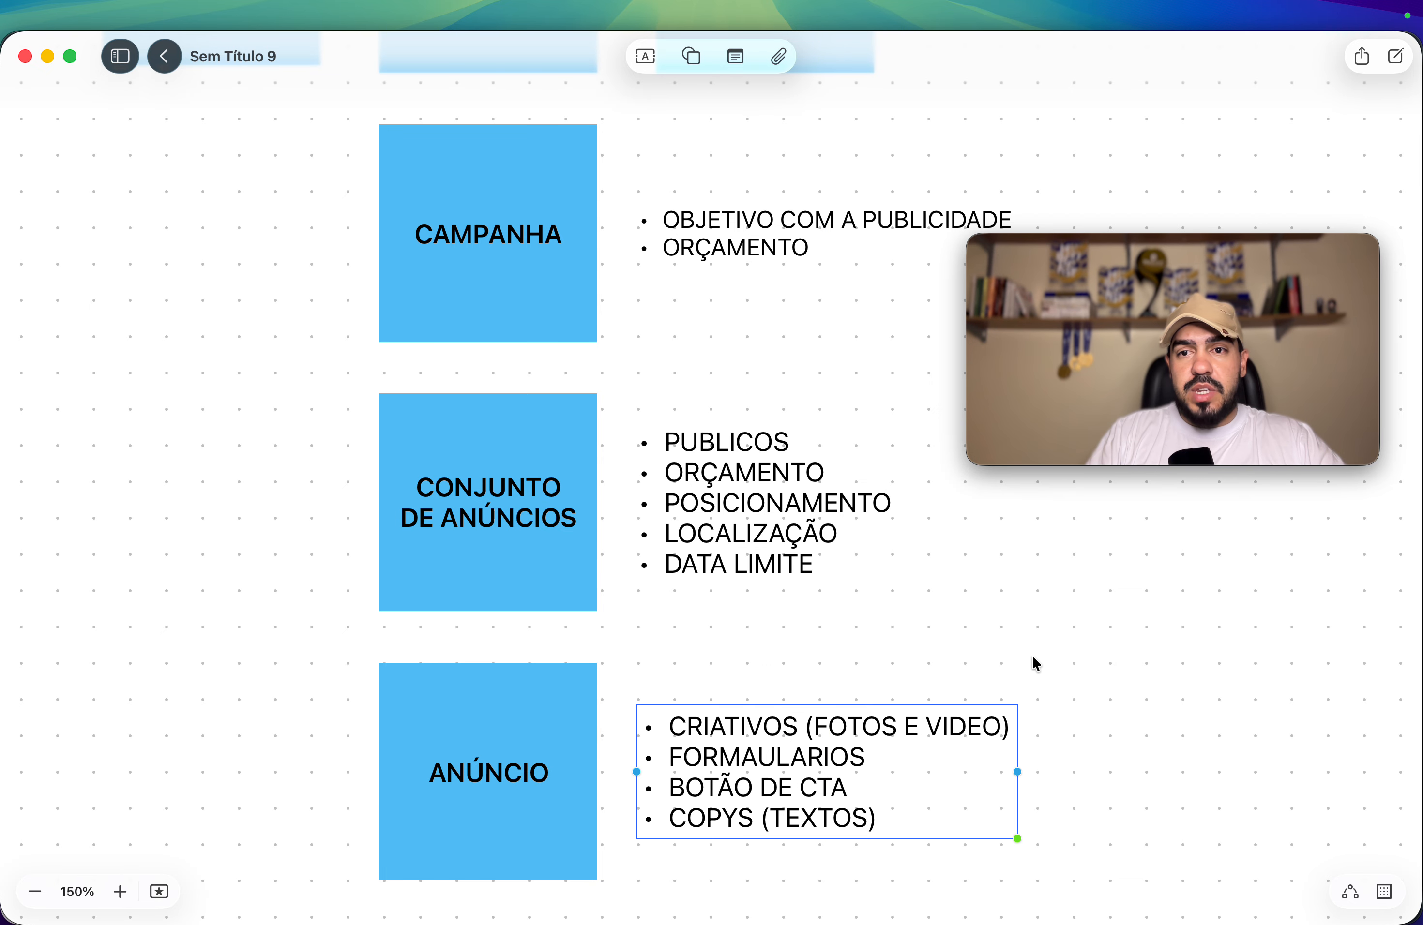
left_click(984, 462)
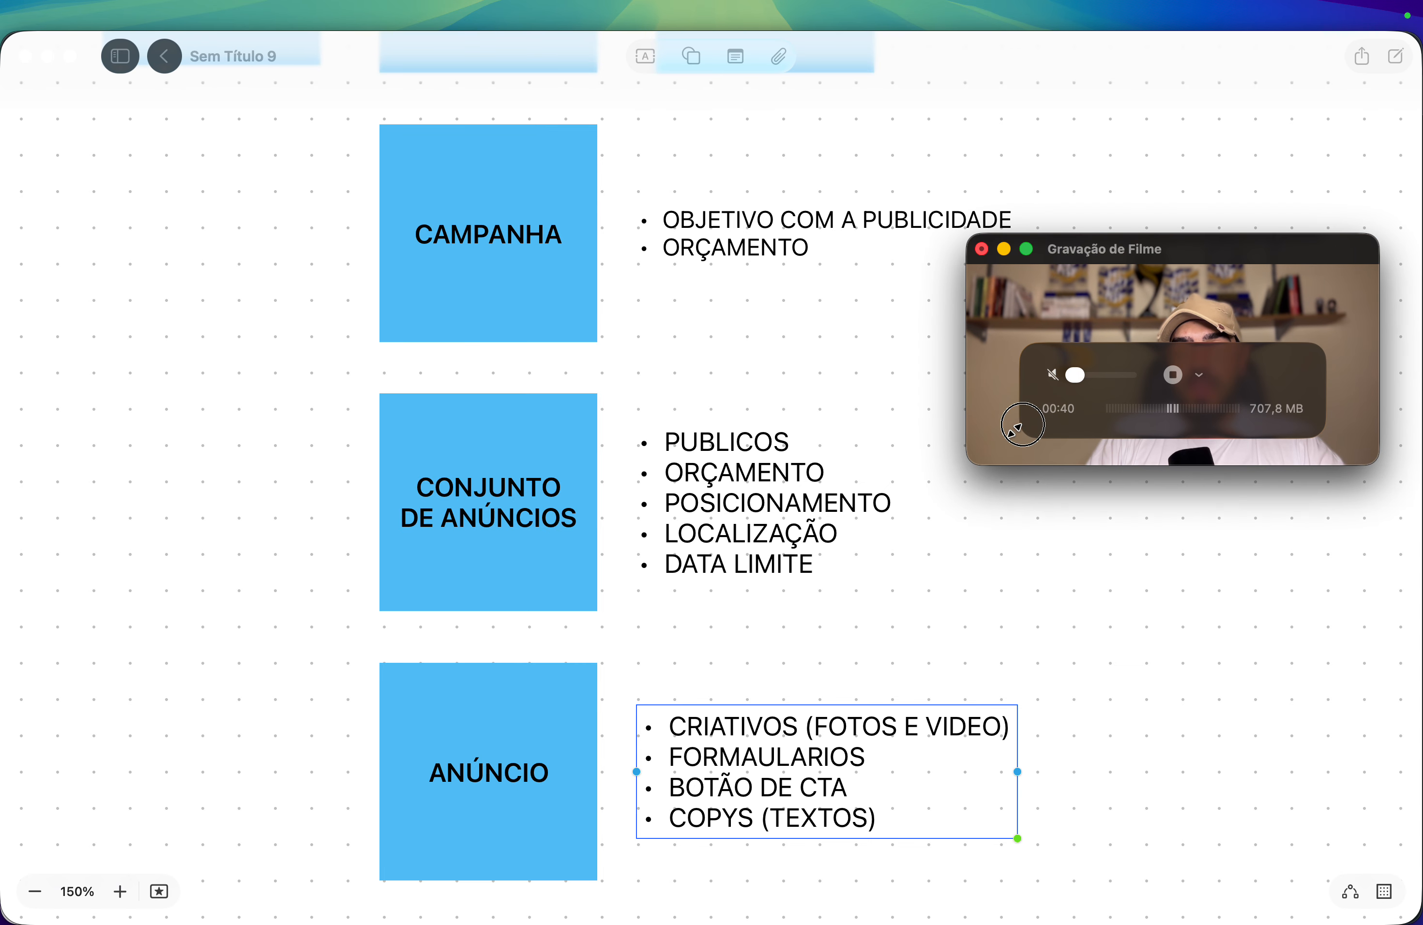
left_click_drag(1200, 248, 1232, 336)
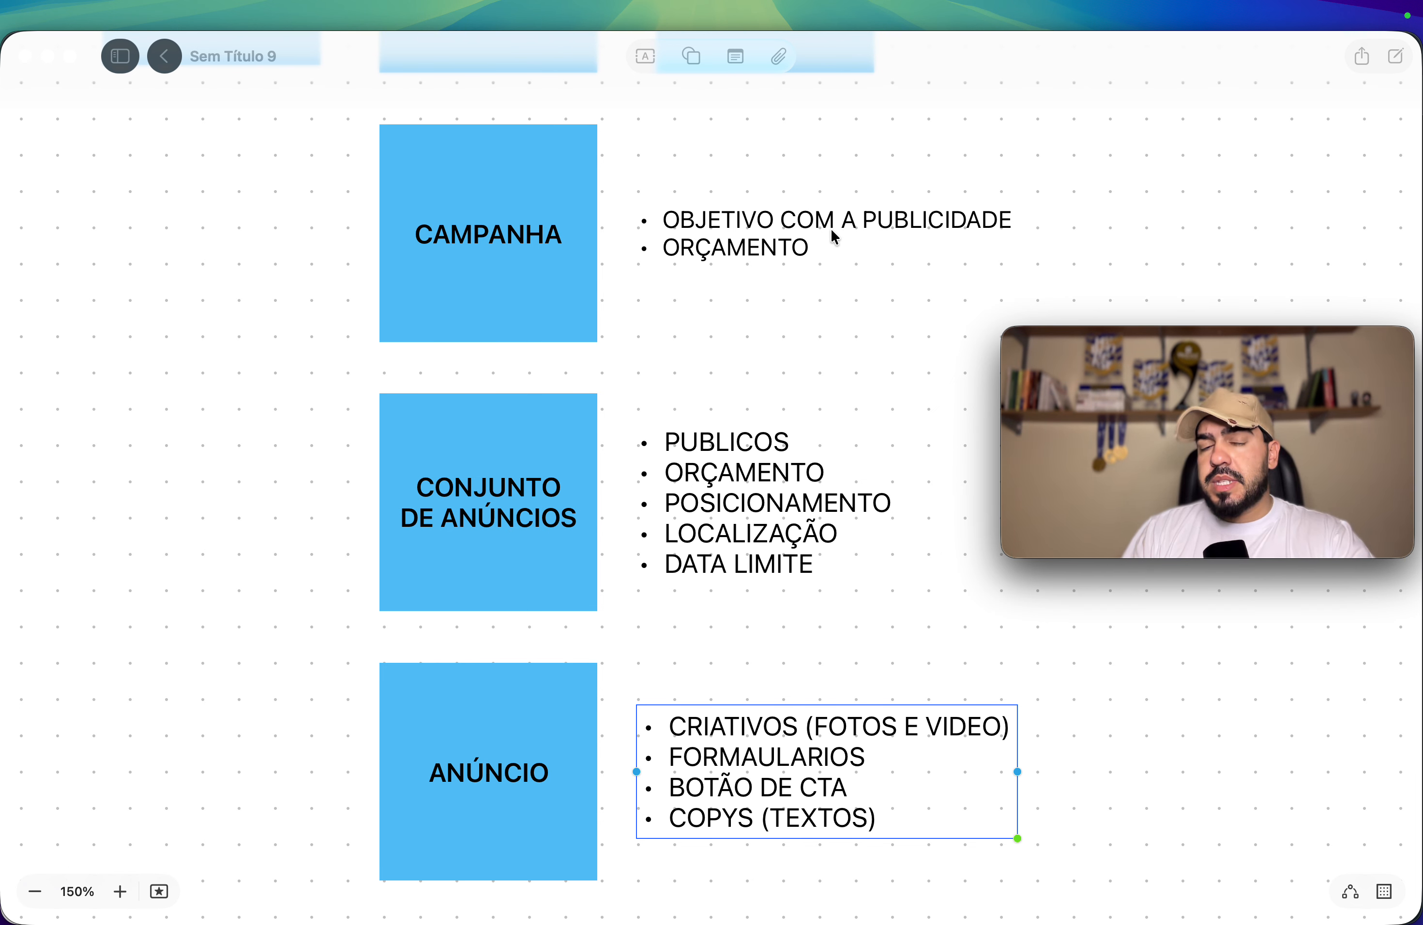
left_click(825, 518)
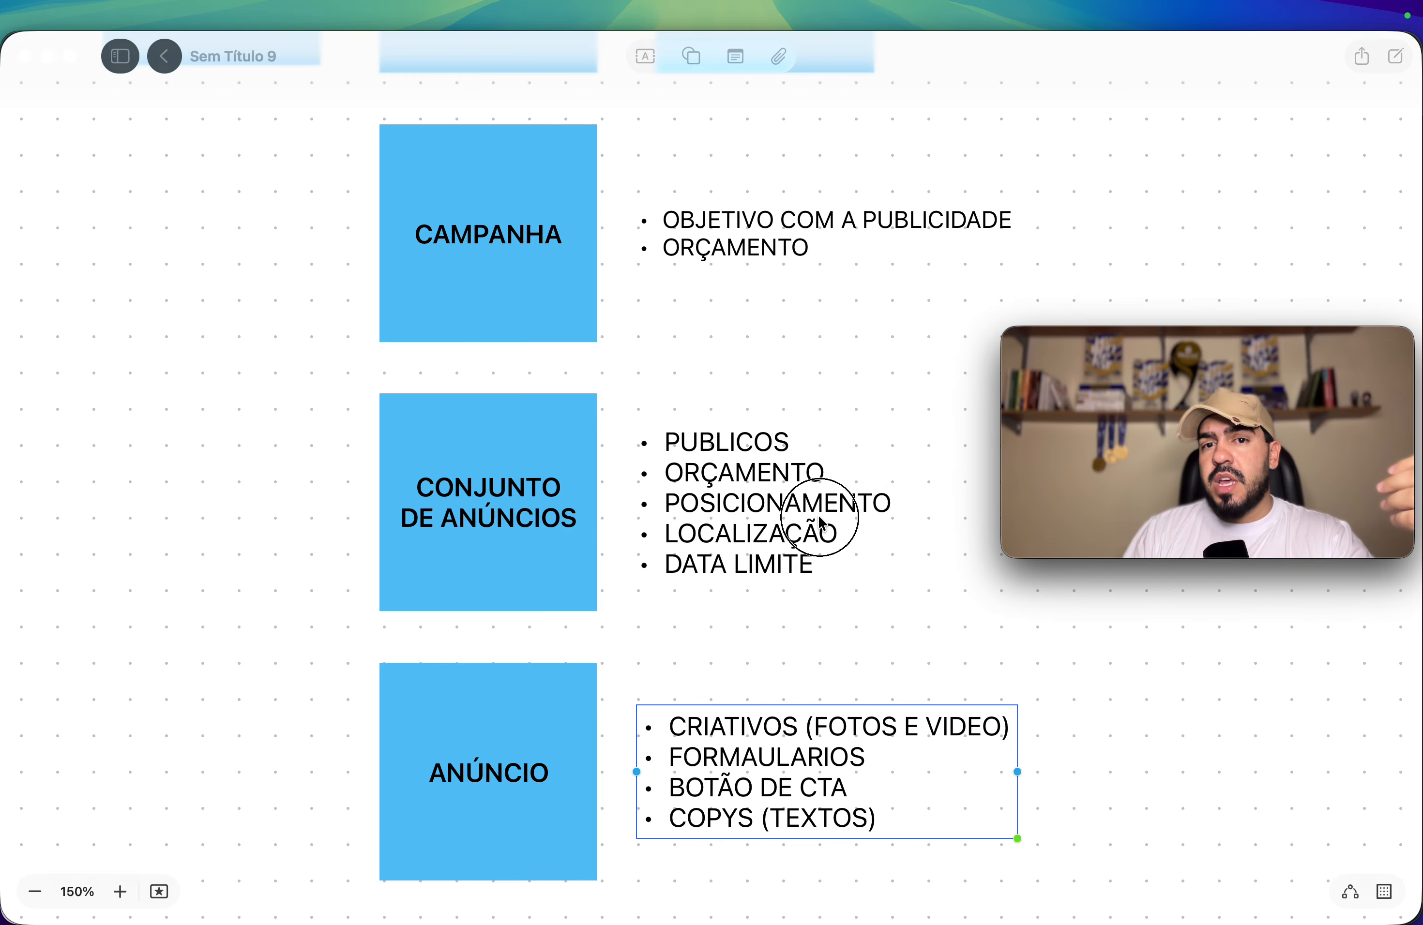
left_click(852, 523)
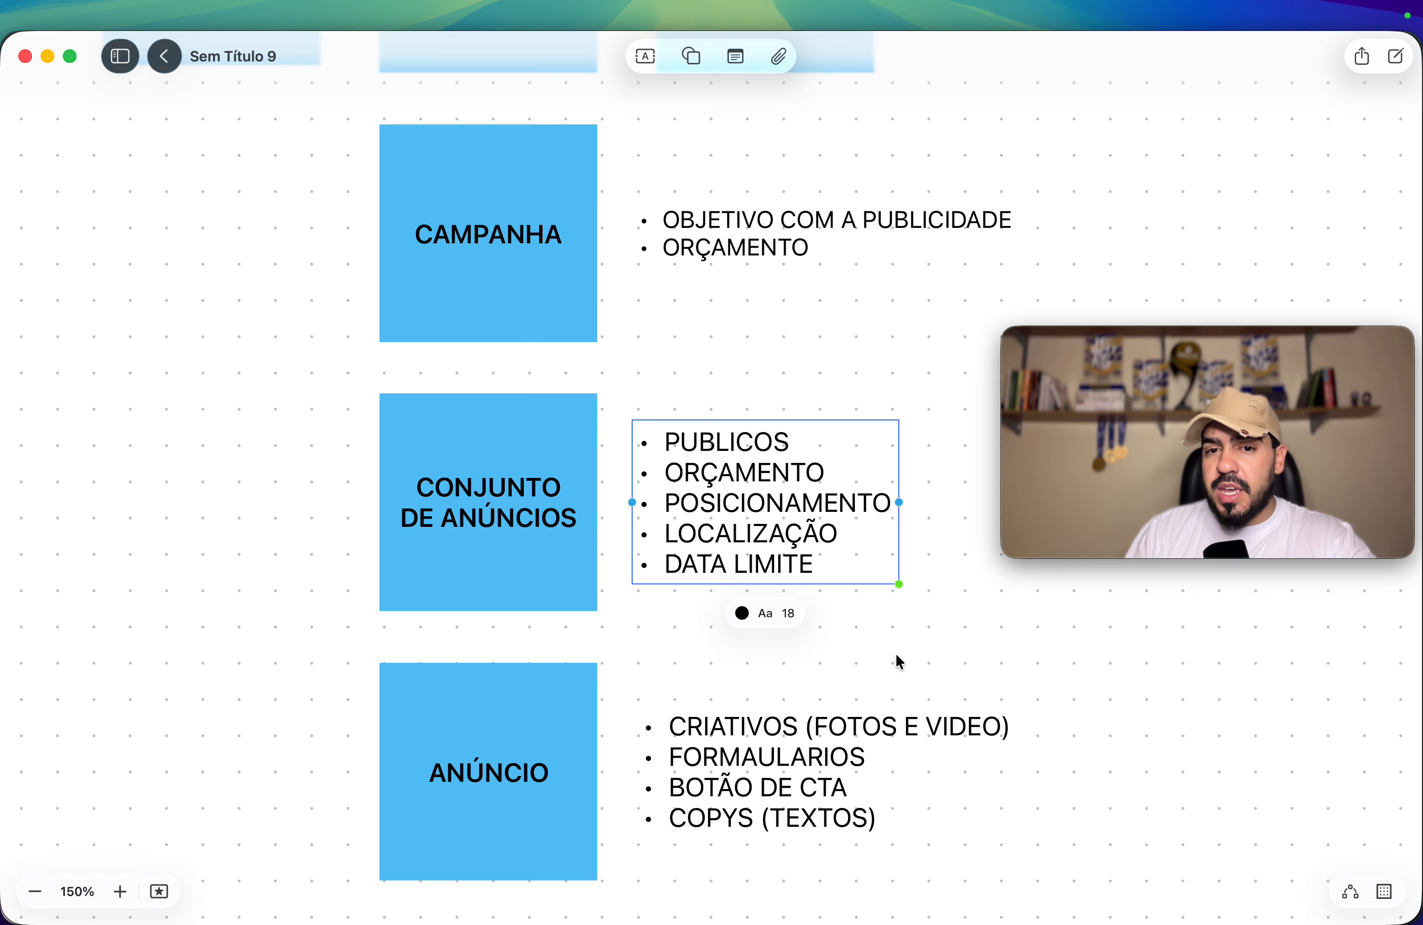
left_click(842, 759)
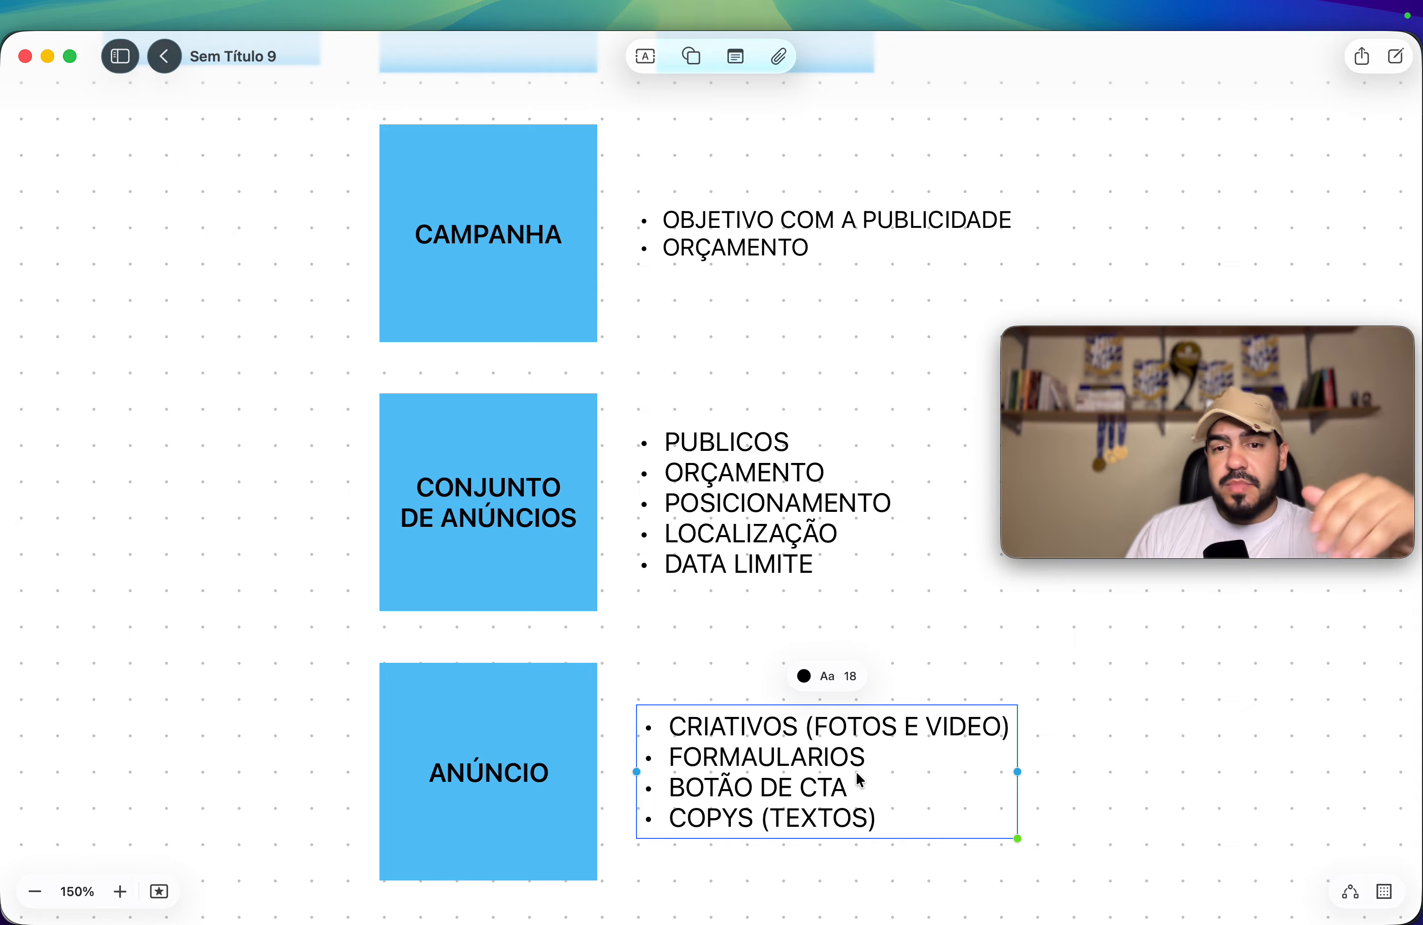
left_click_drag(881, 780, 881, 780)
left_click(1074, 699)
left_click(885, 238)
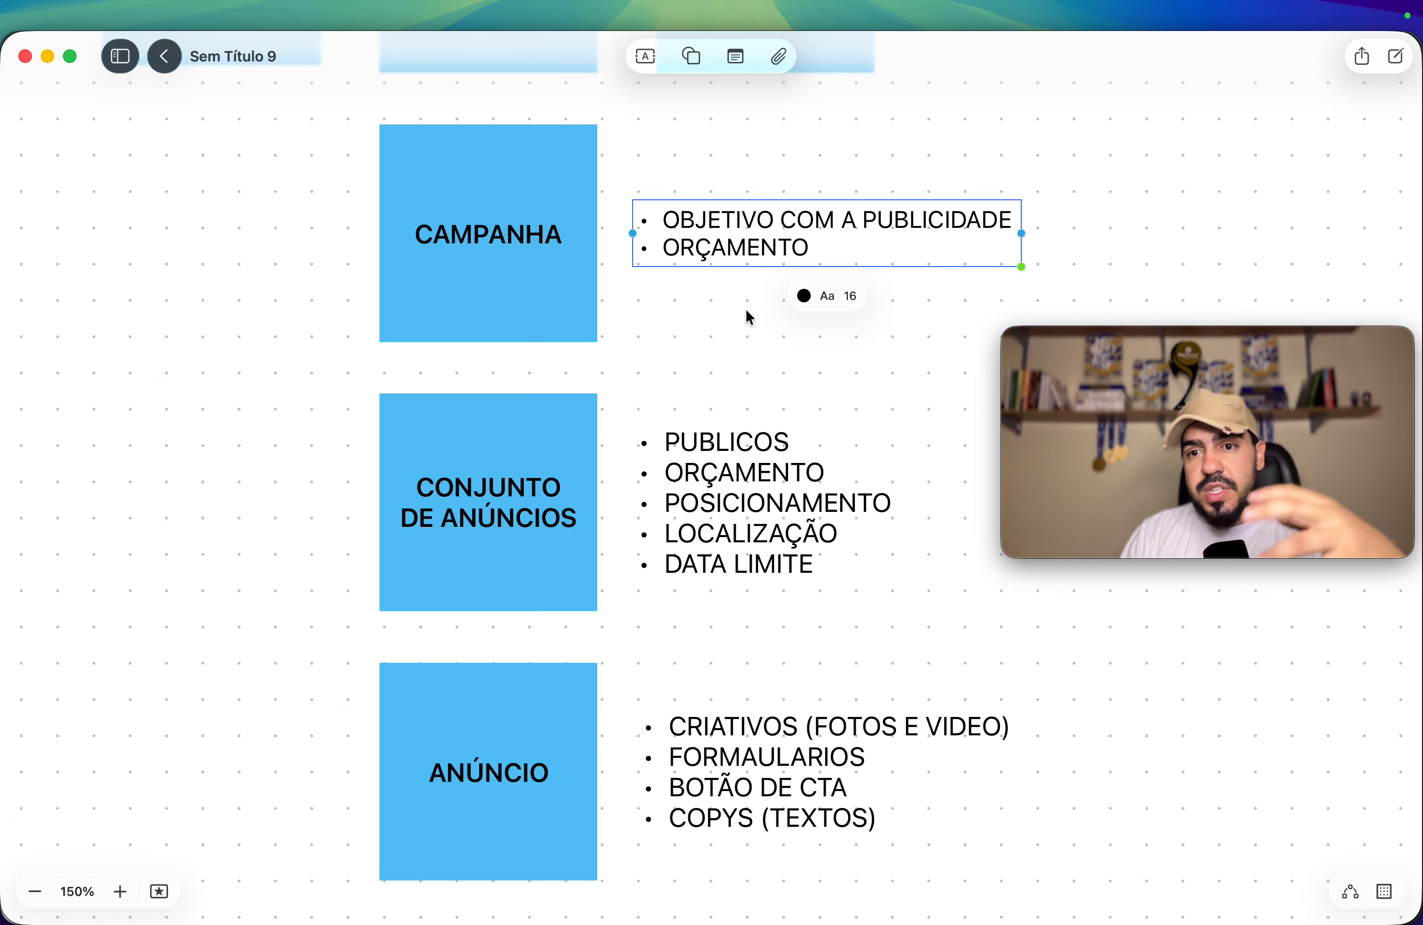
left_click(791, 339)
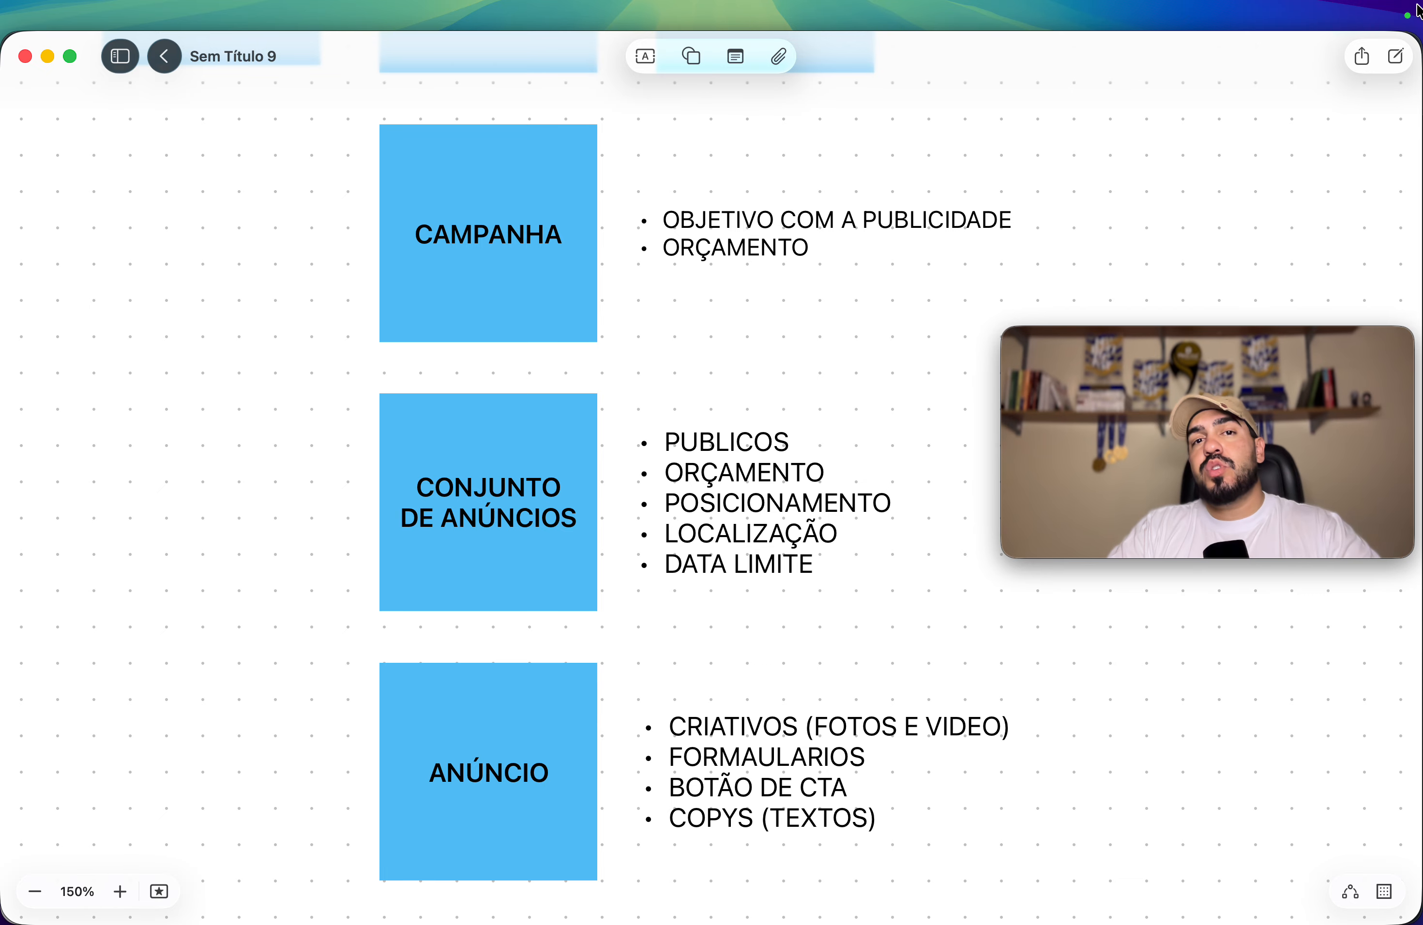
Step: Switch to Google Chrome, showing the campaigns page of Meta's Gerenciador de Anúncios
mouse_move(661, 919)
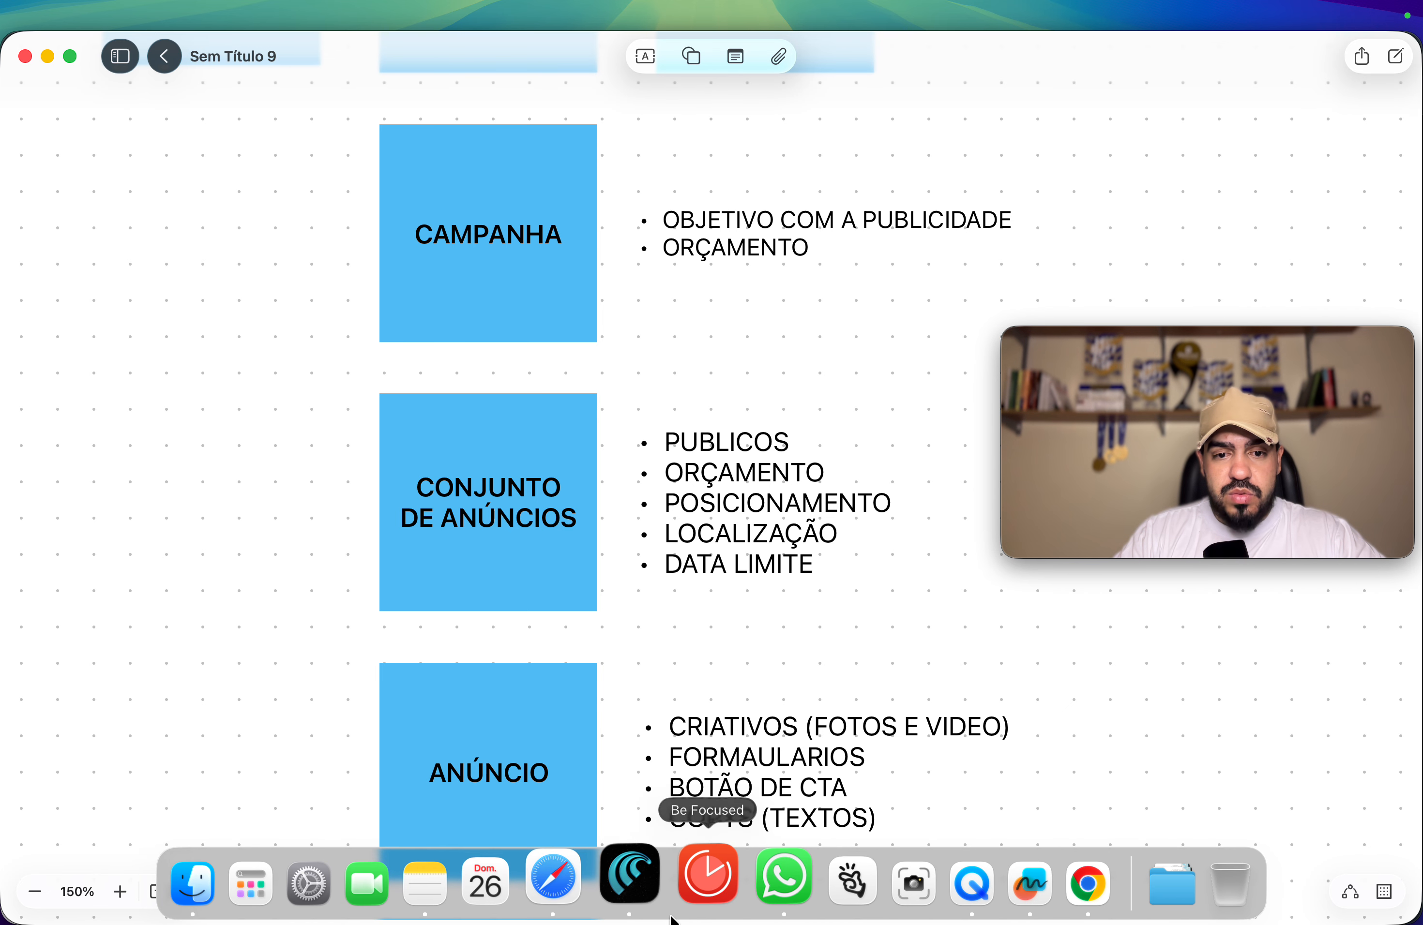
left_click(1049, 890)
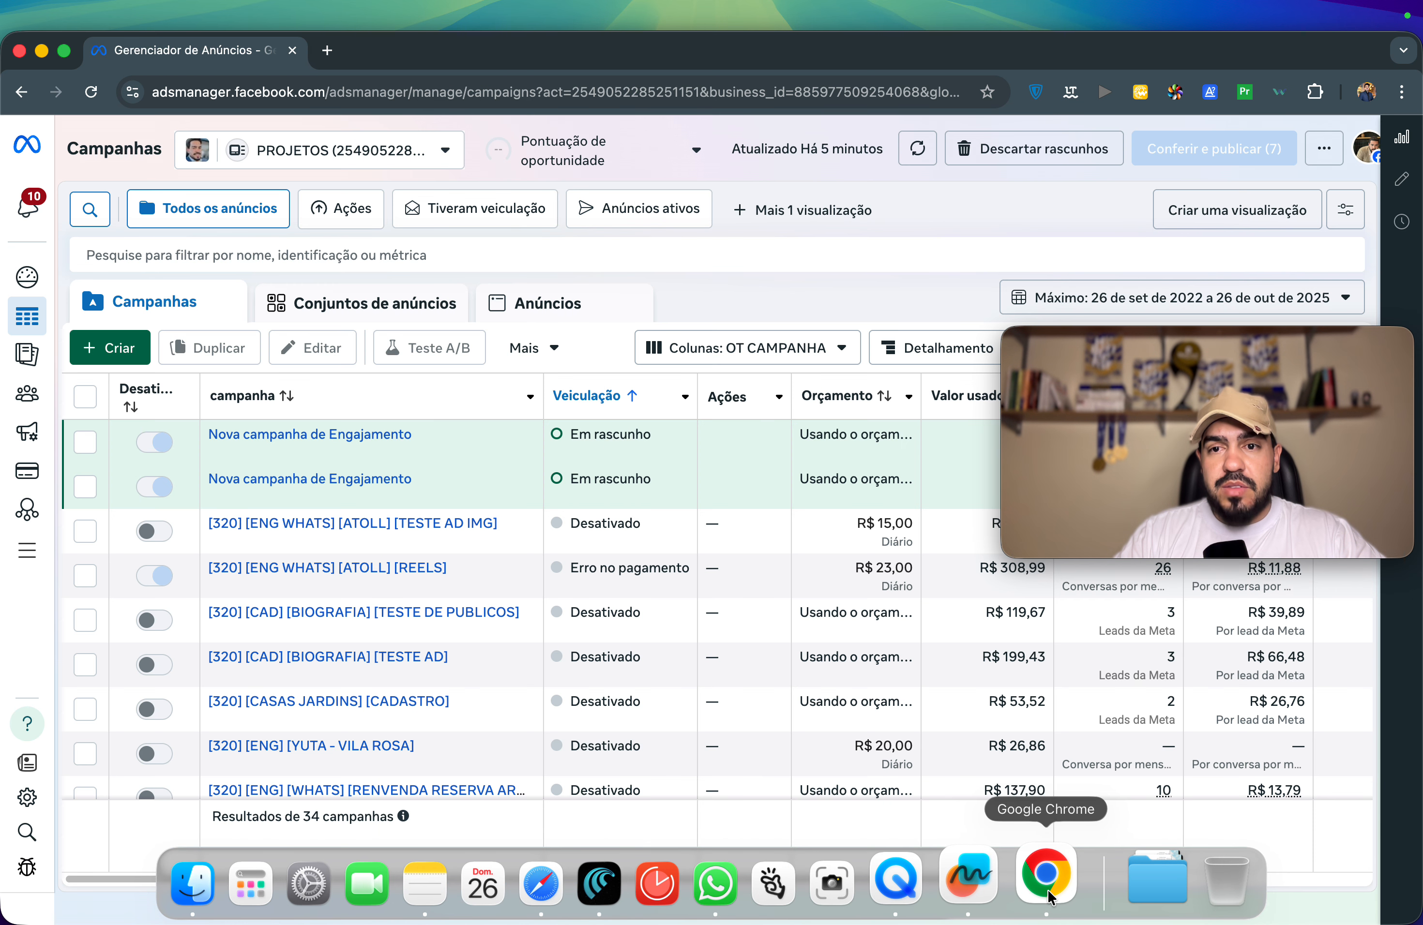
mouse_move(1321, 708)
left_click_drag(1321, 708, 1319, 908)
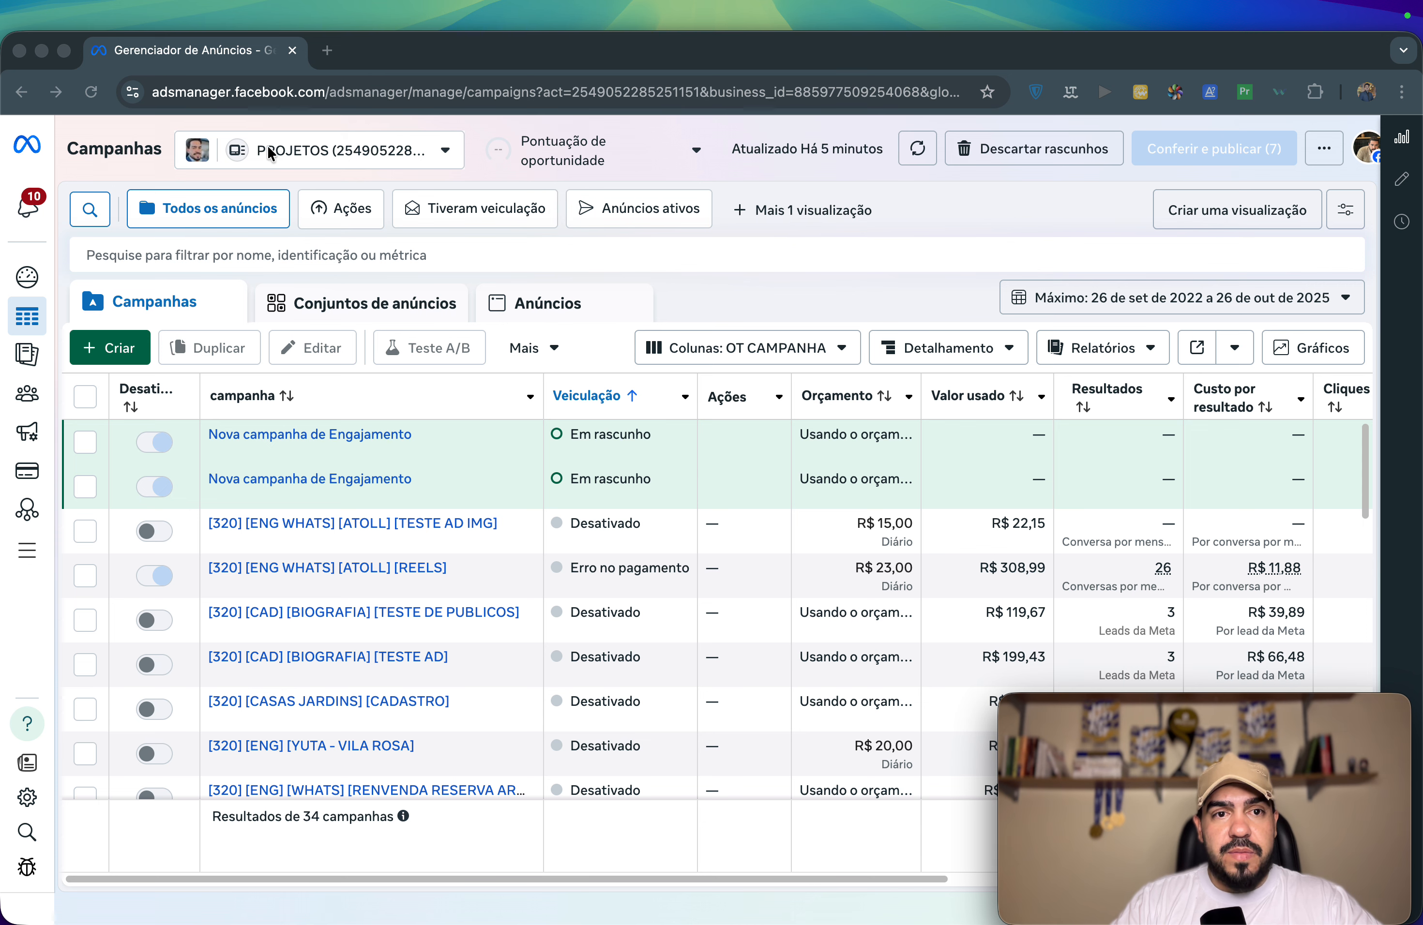
Step: Examine the ad accounts available under the business portfolios and the personal account, keeping PROJETOS as the active account
left_click(448, 153)
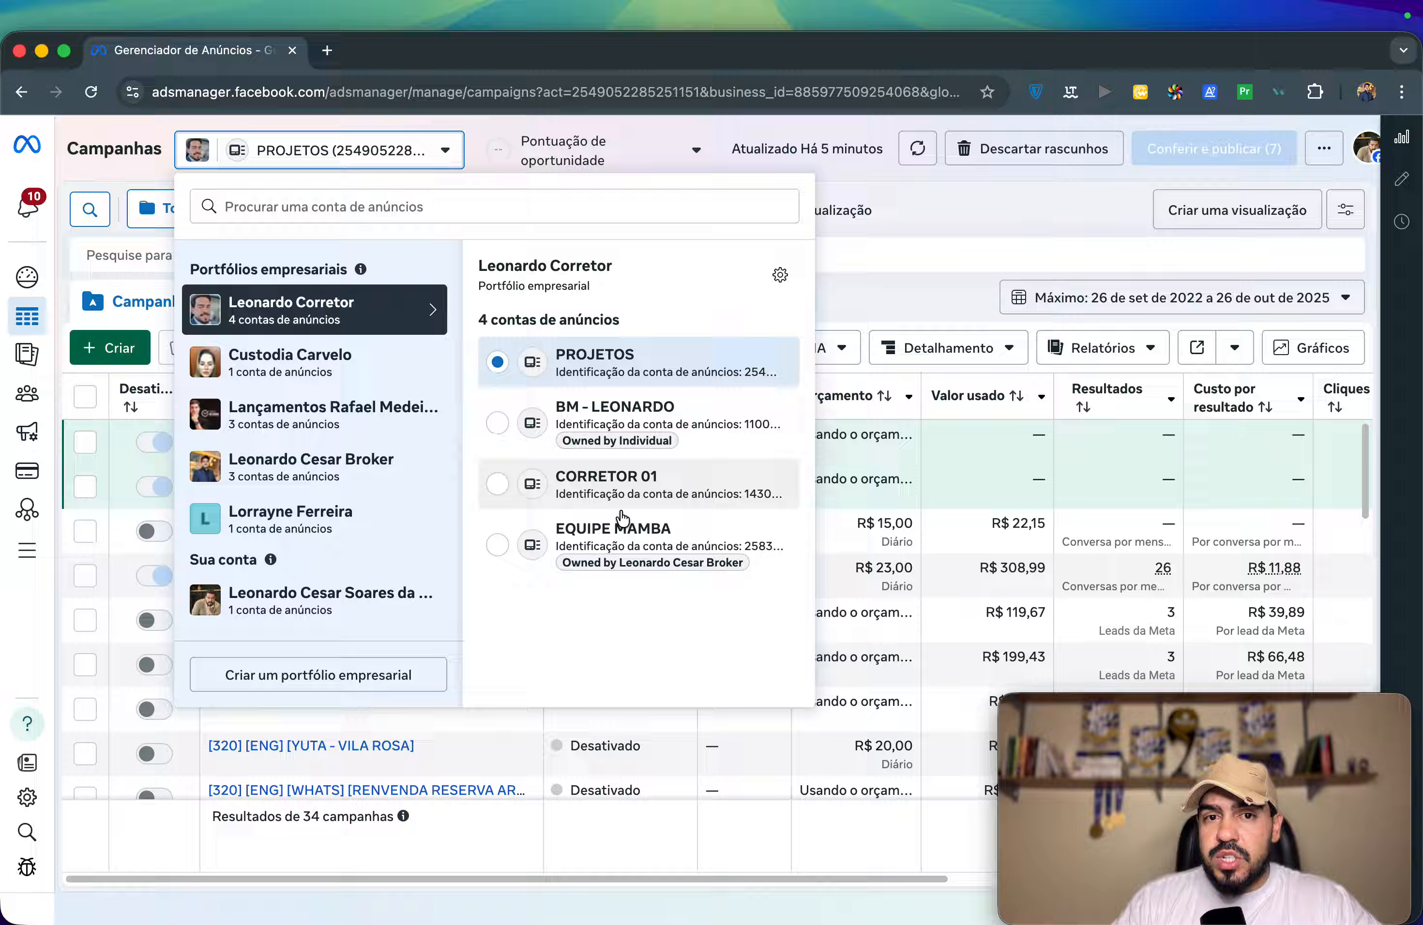
left_click(297, 364)
left_click(290, 418)
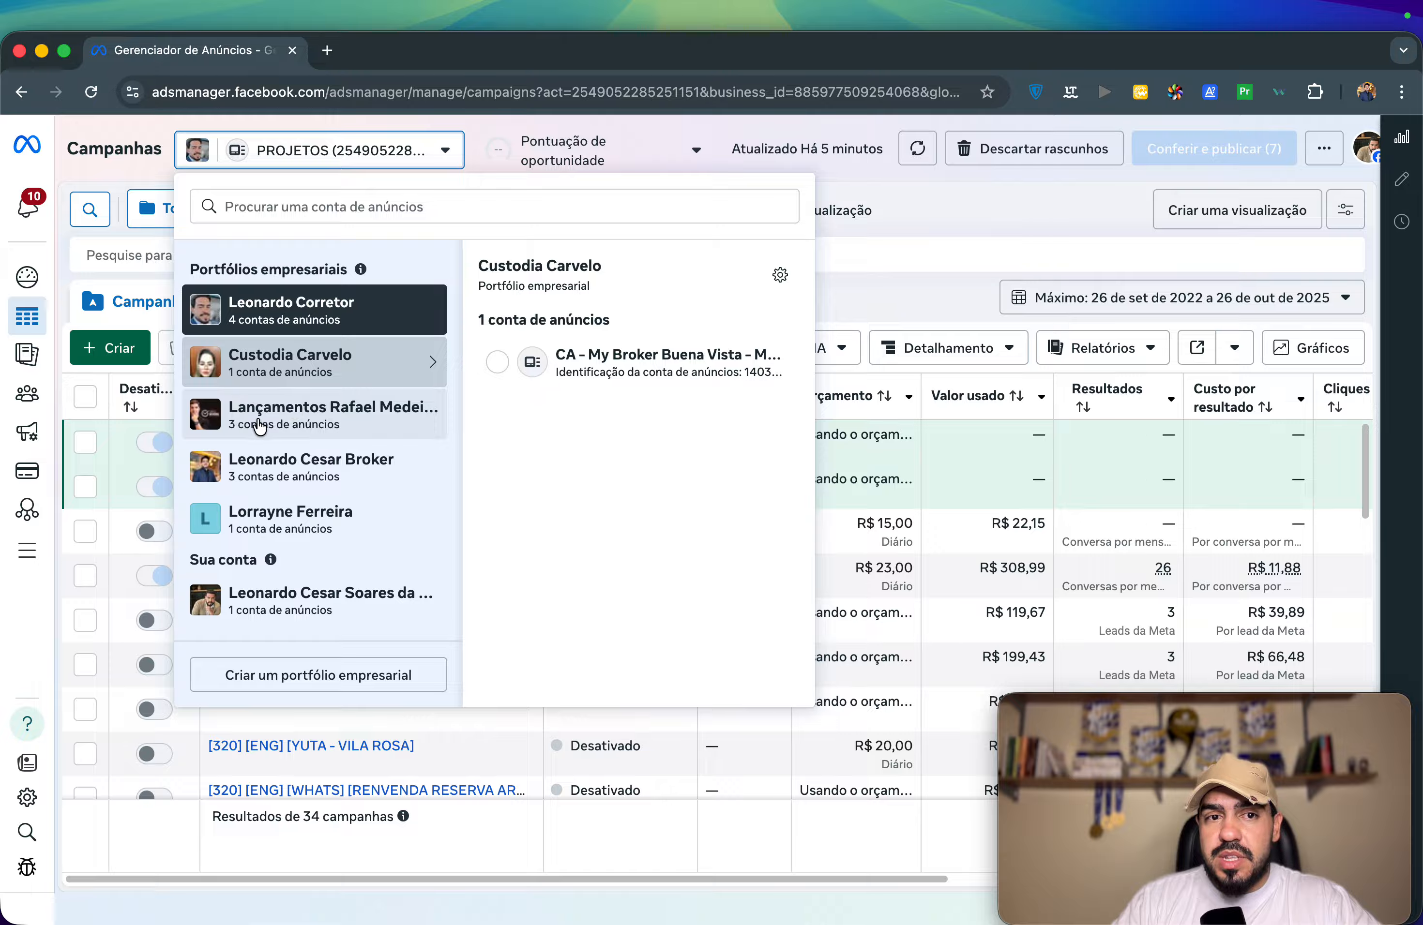
left_click(283, 463)
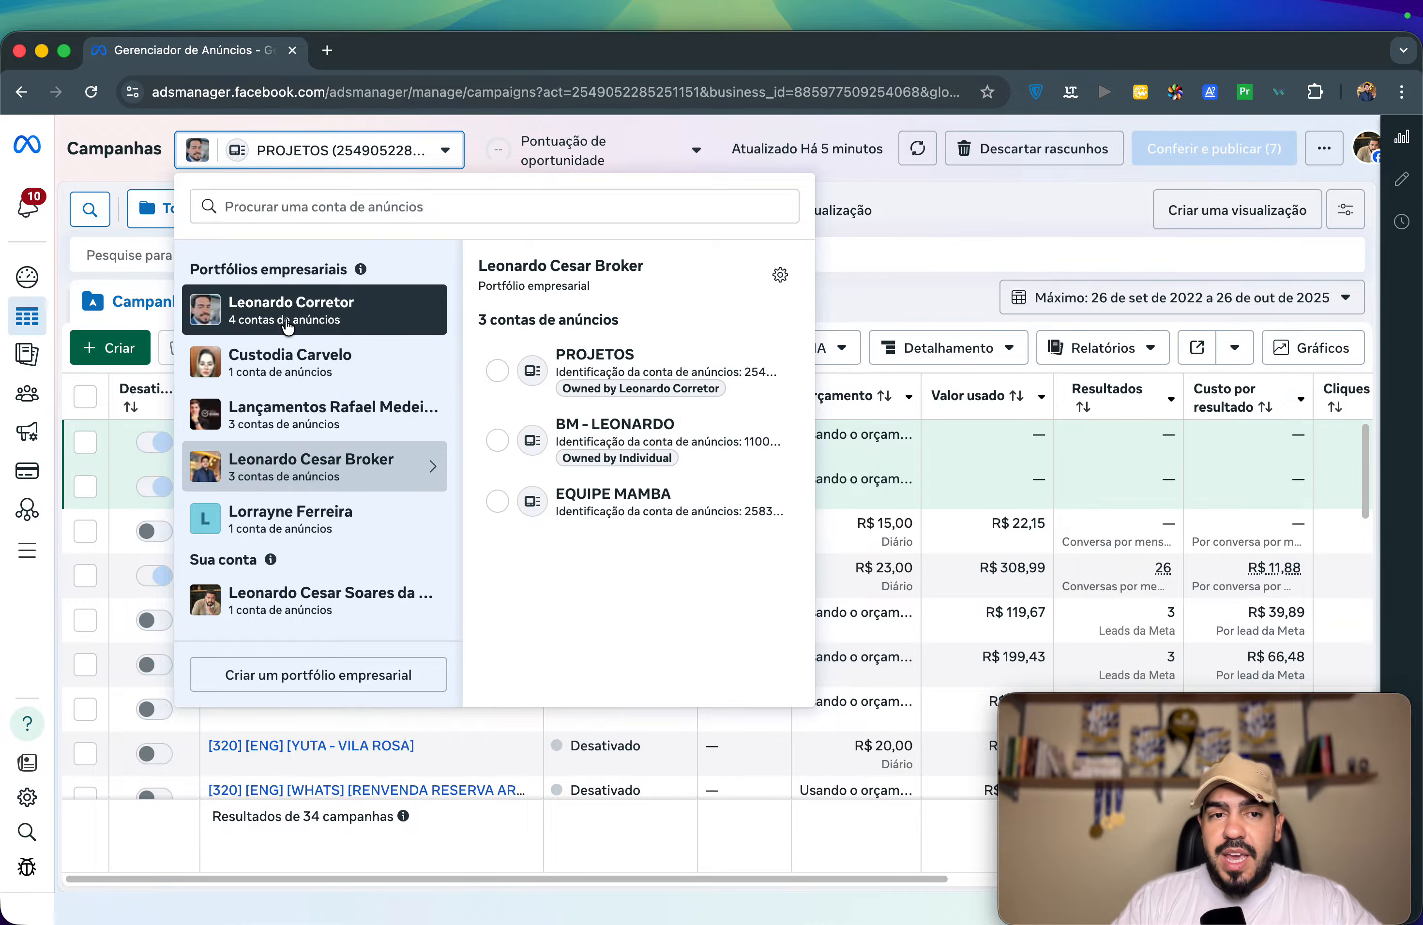
left_click(290, 356)
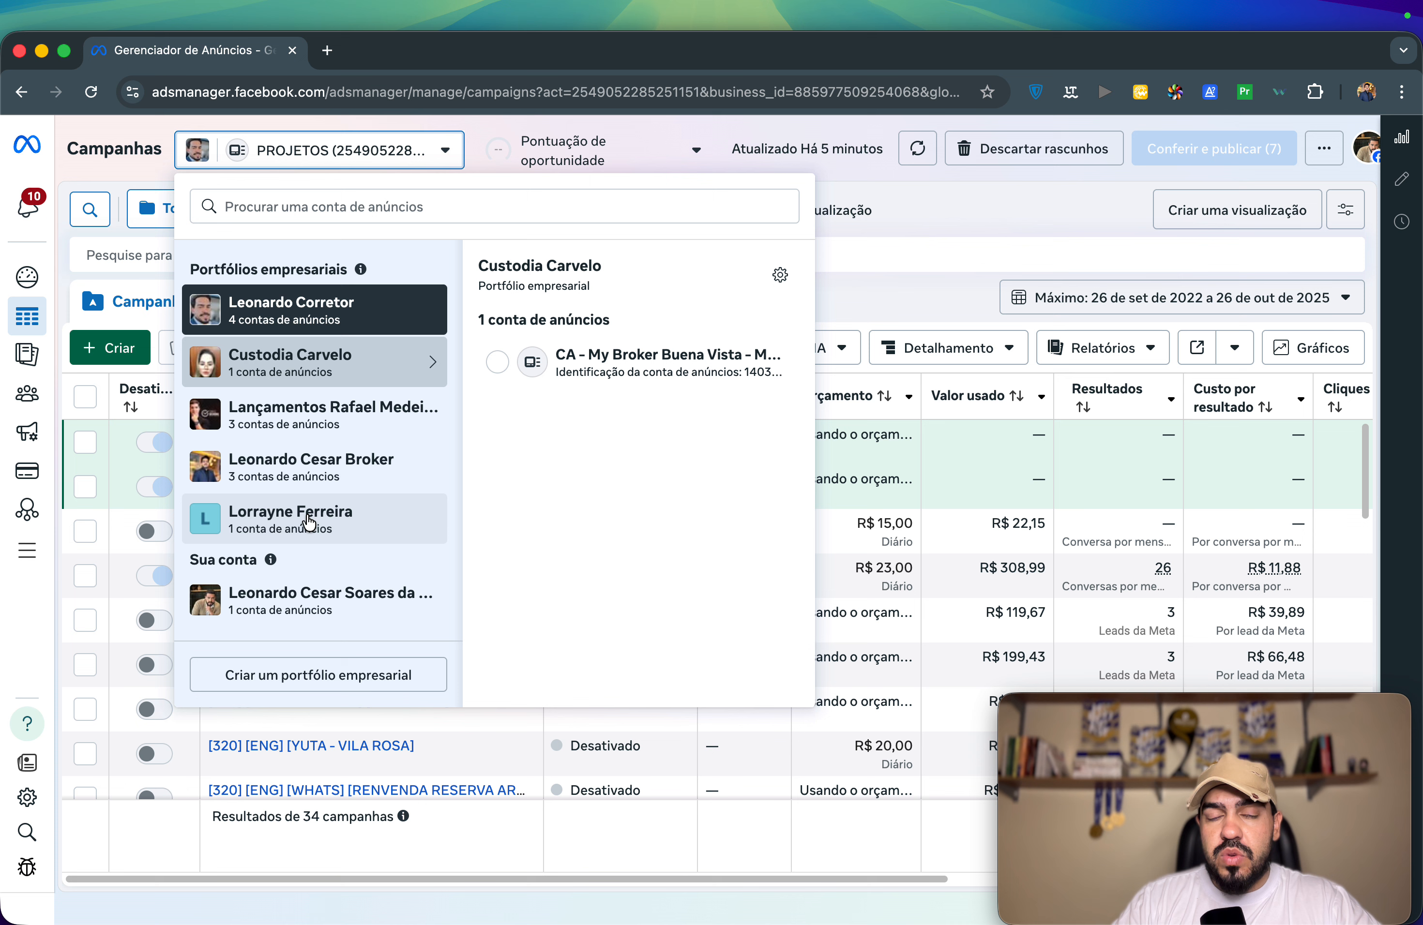
left_click(332, 329)
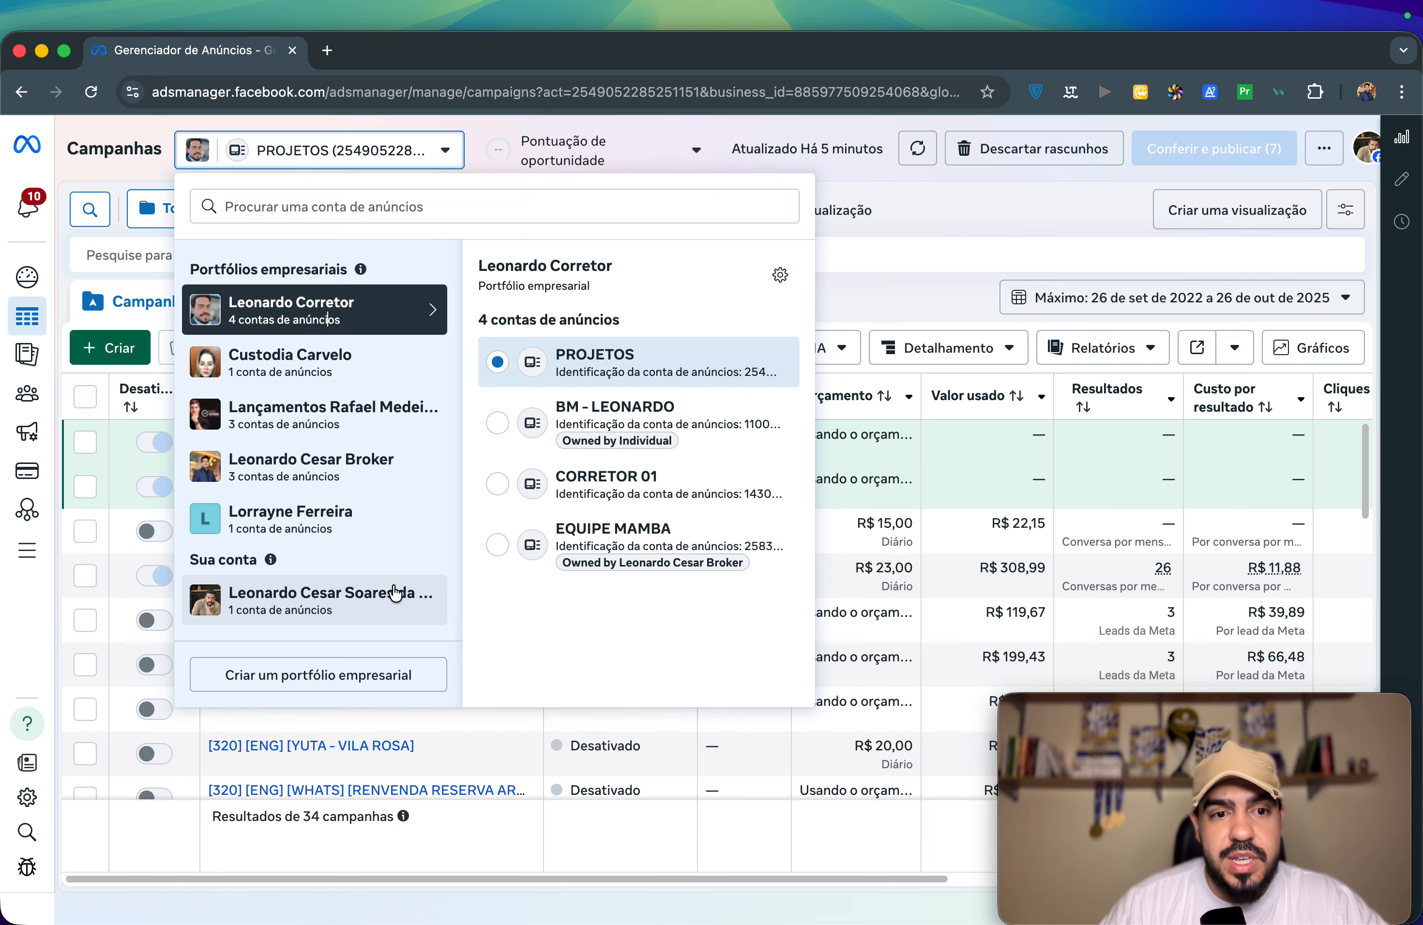
left_click(383, 601)
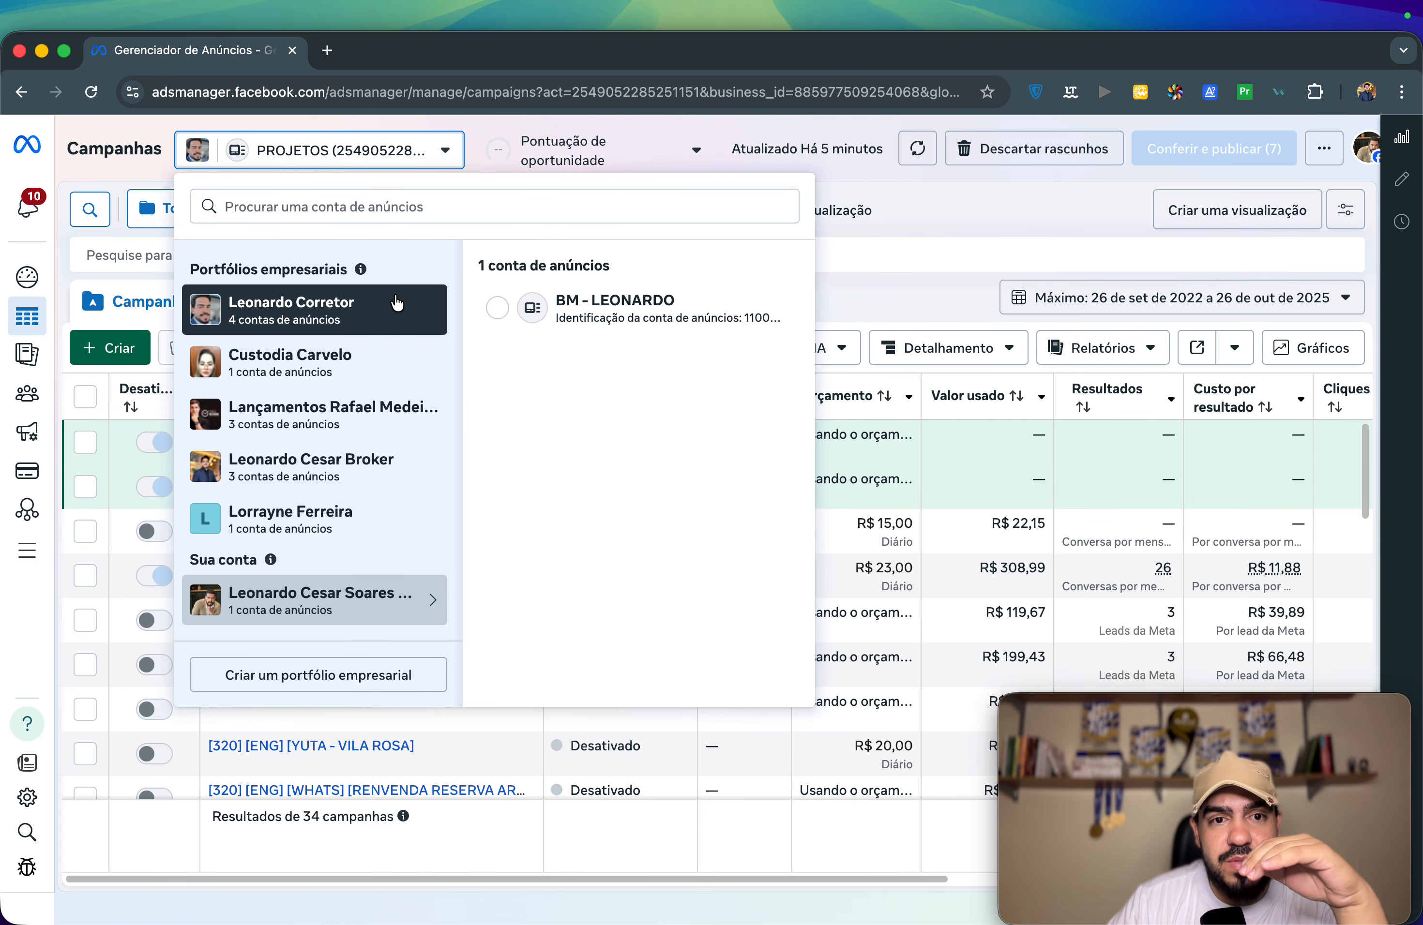
left_click(395, 305)
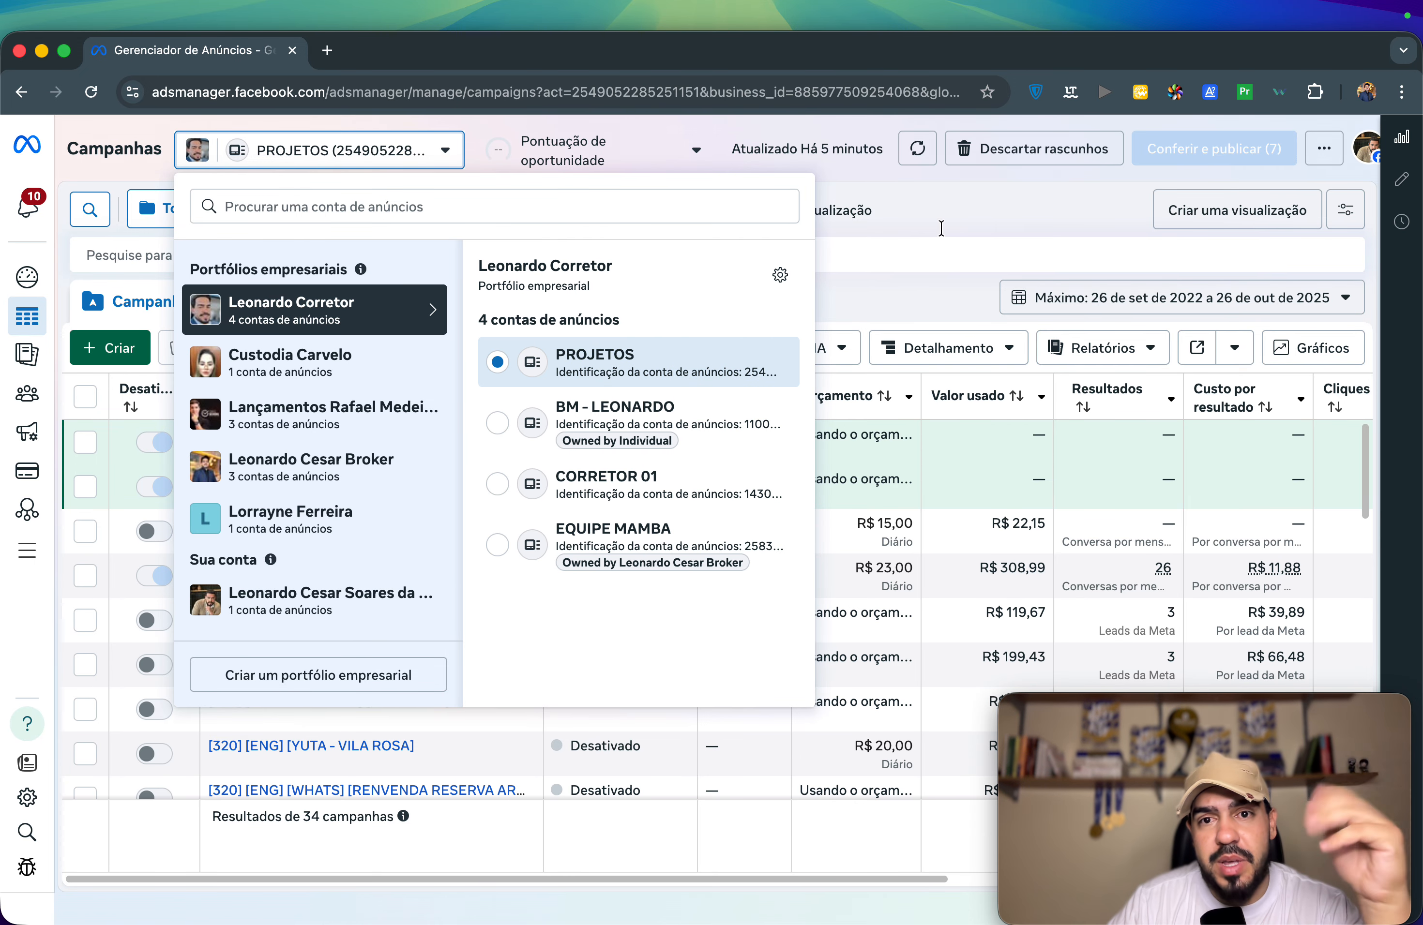
left_click(964, 224)
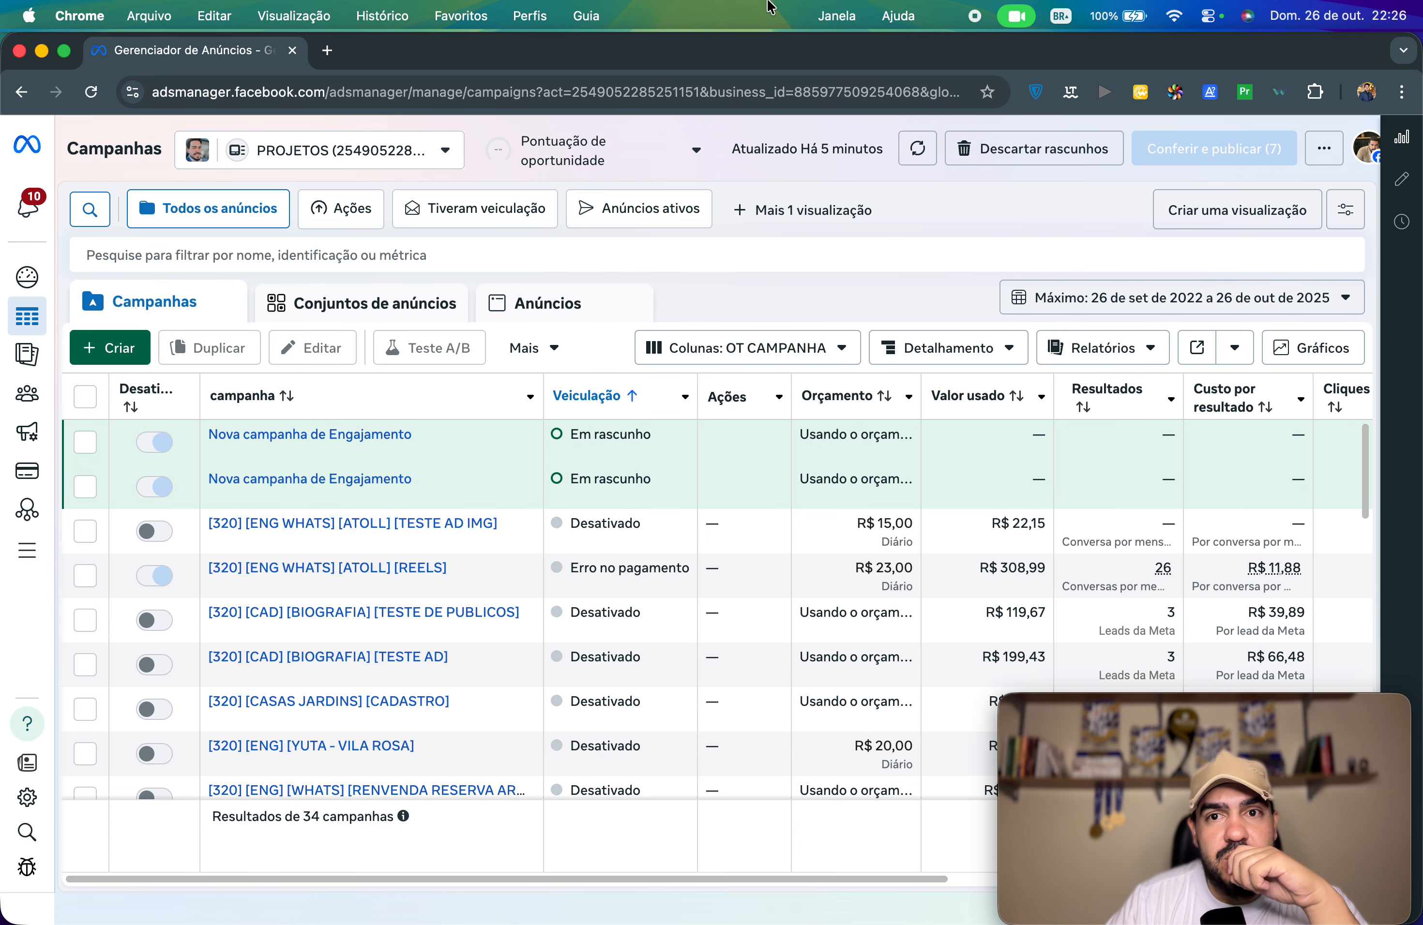
Step: Start creating a new campaign and go through the objectives Reconhecimento, Tráfego, Engajamento and Leads to read their descriptions
left_click(110, 348)
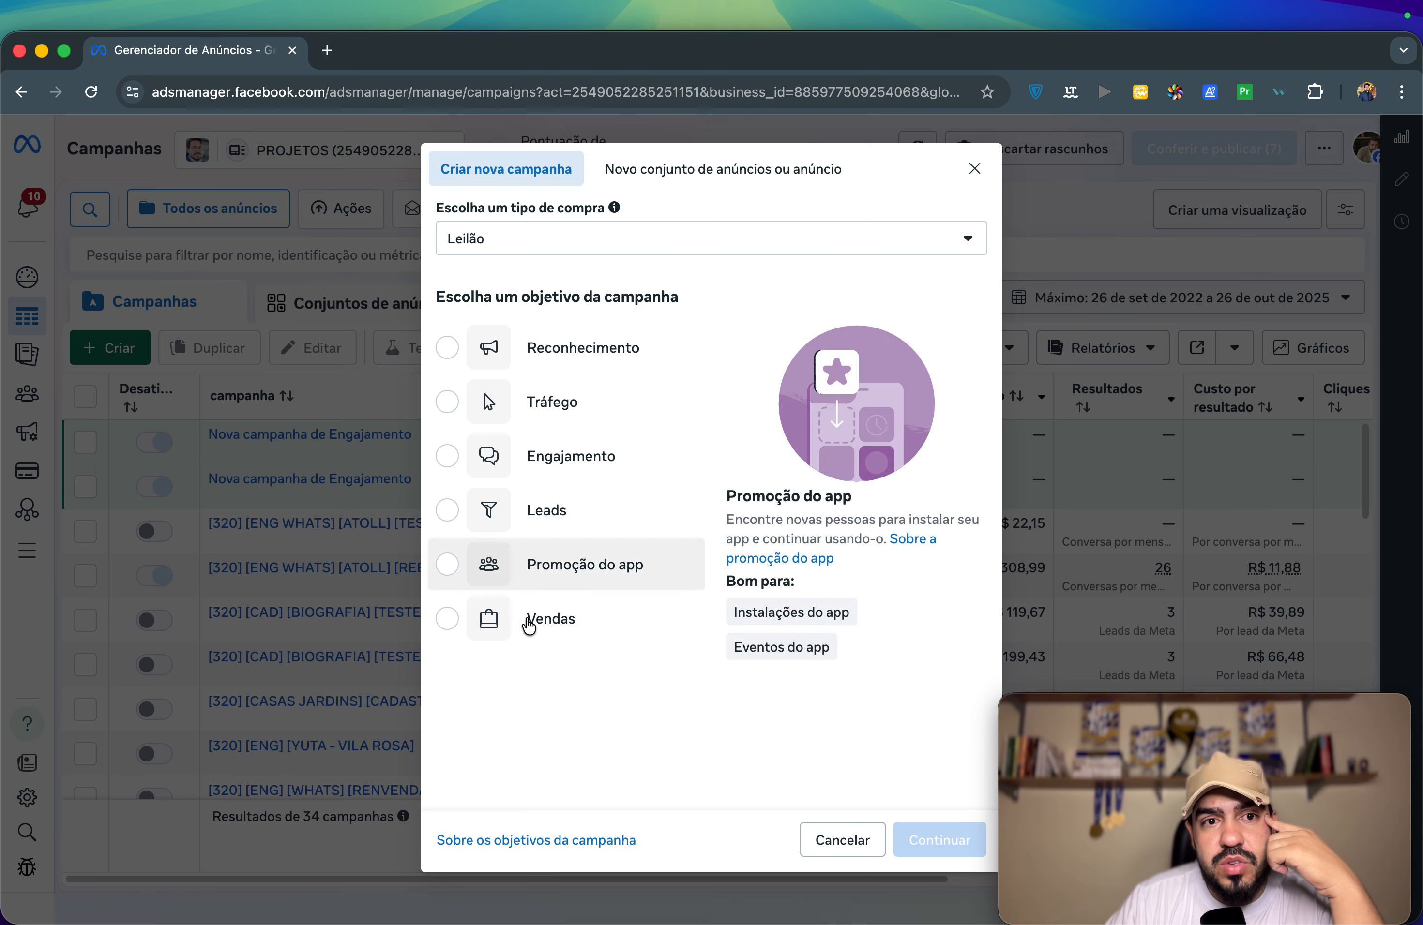
mouse_move(557, 348)
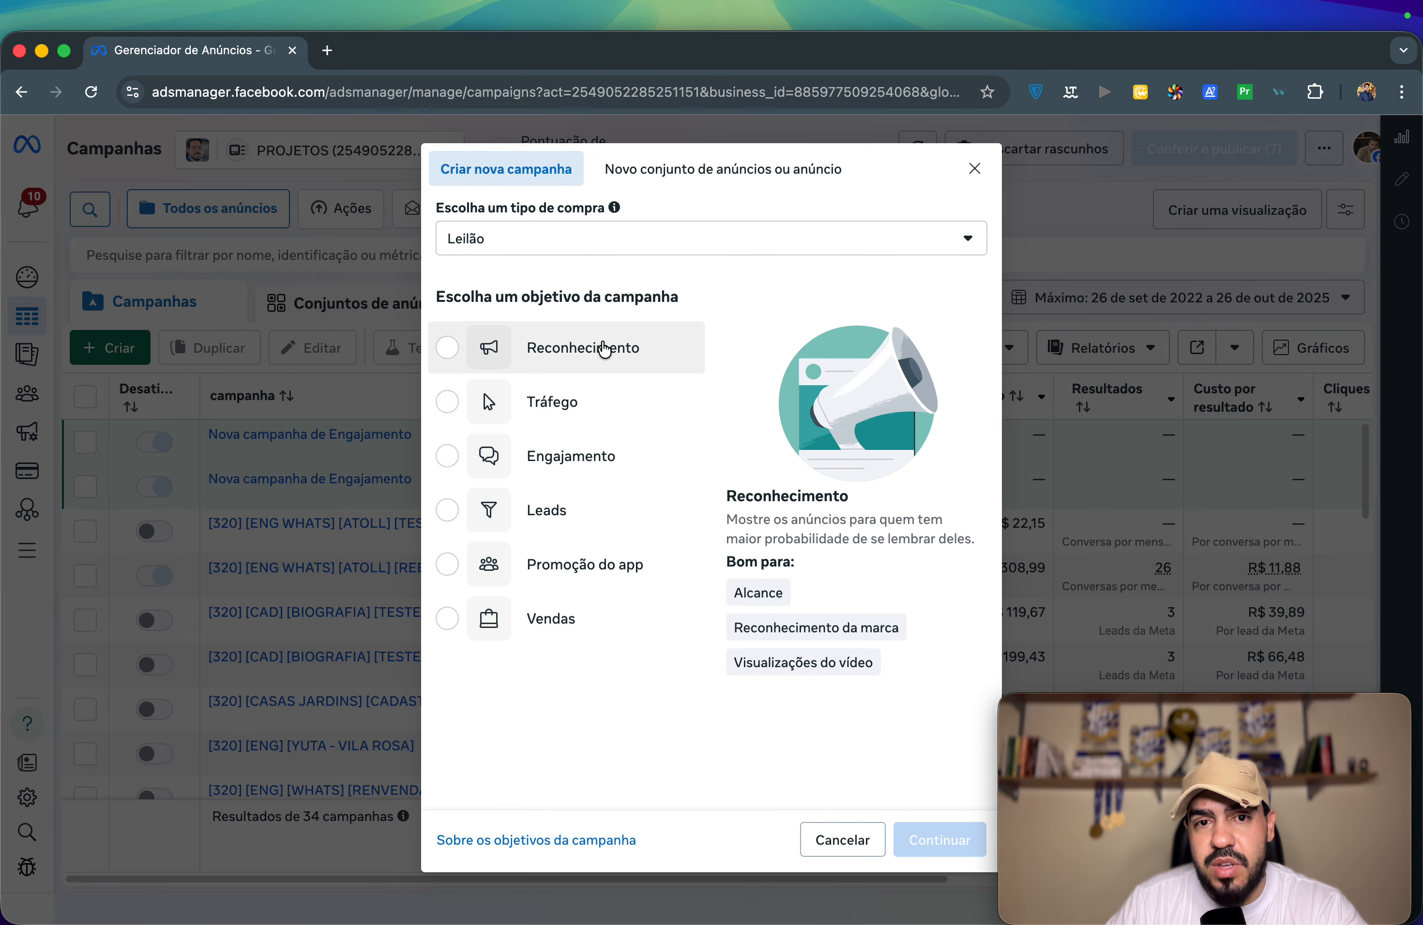
left_click(602, 346)
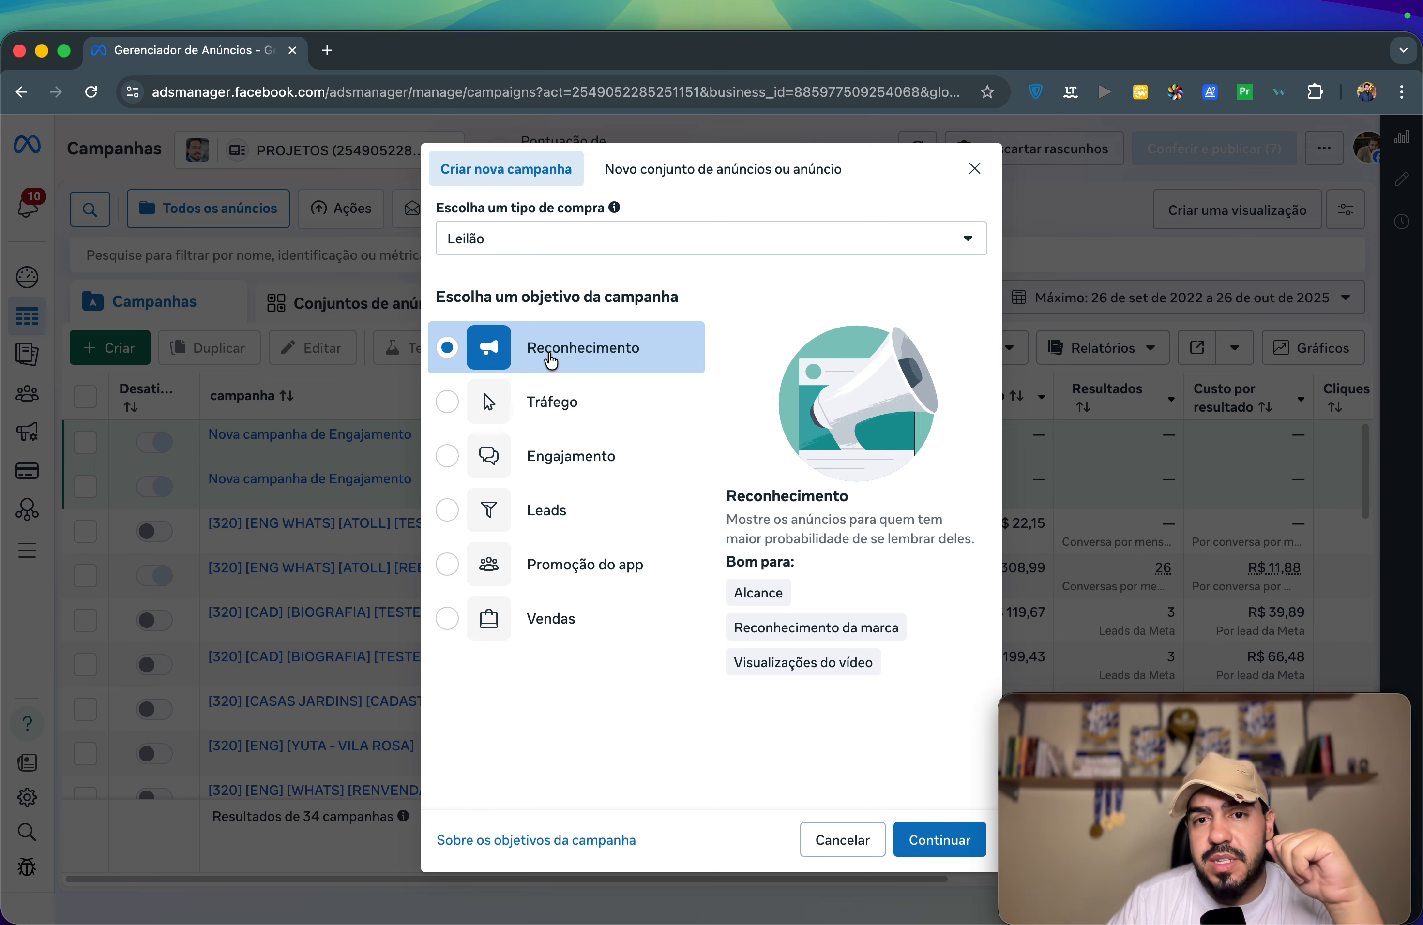
left_click(581, 391)
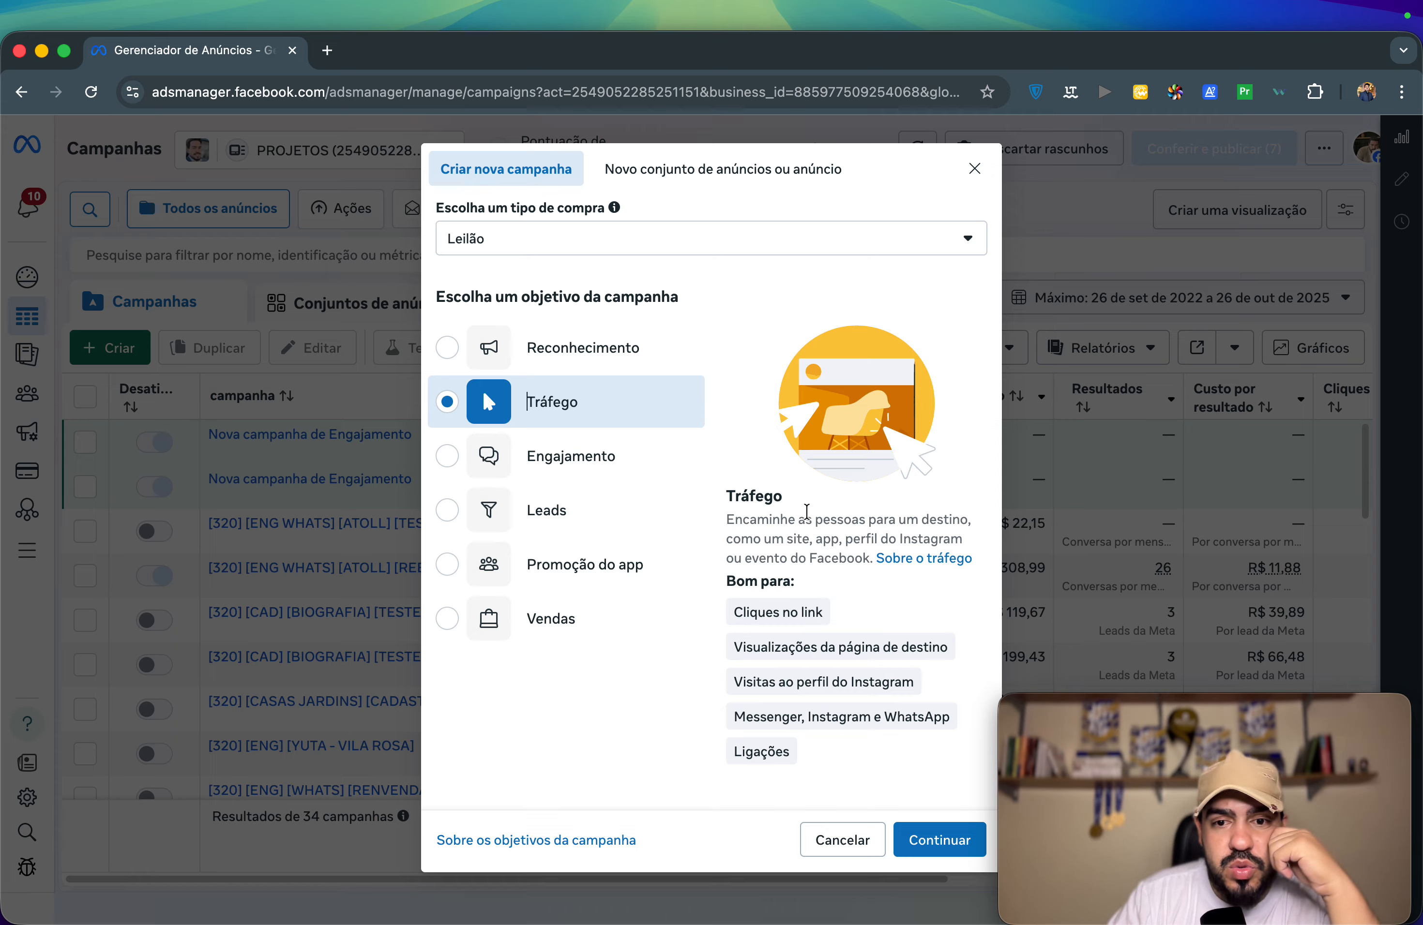
left_click(570, 455)
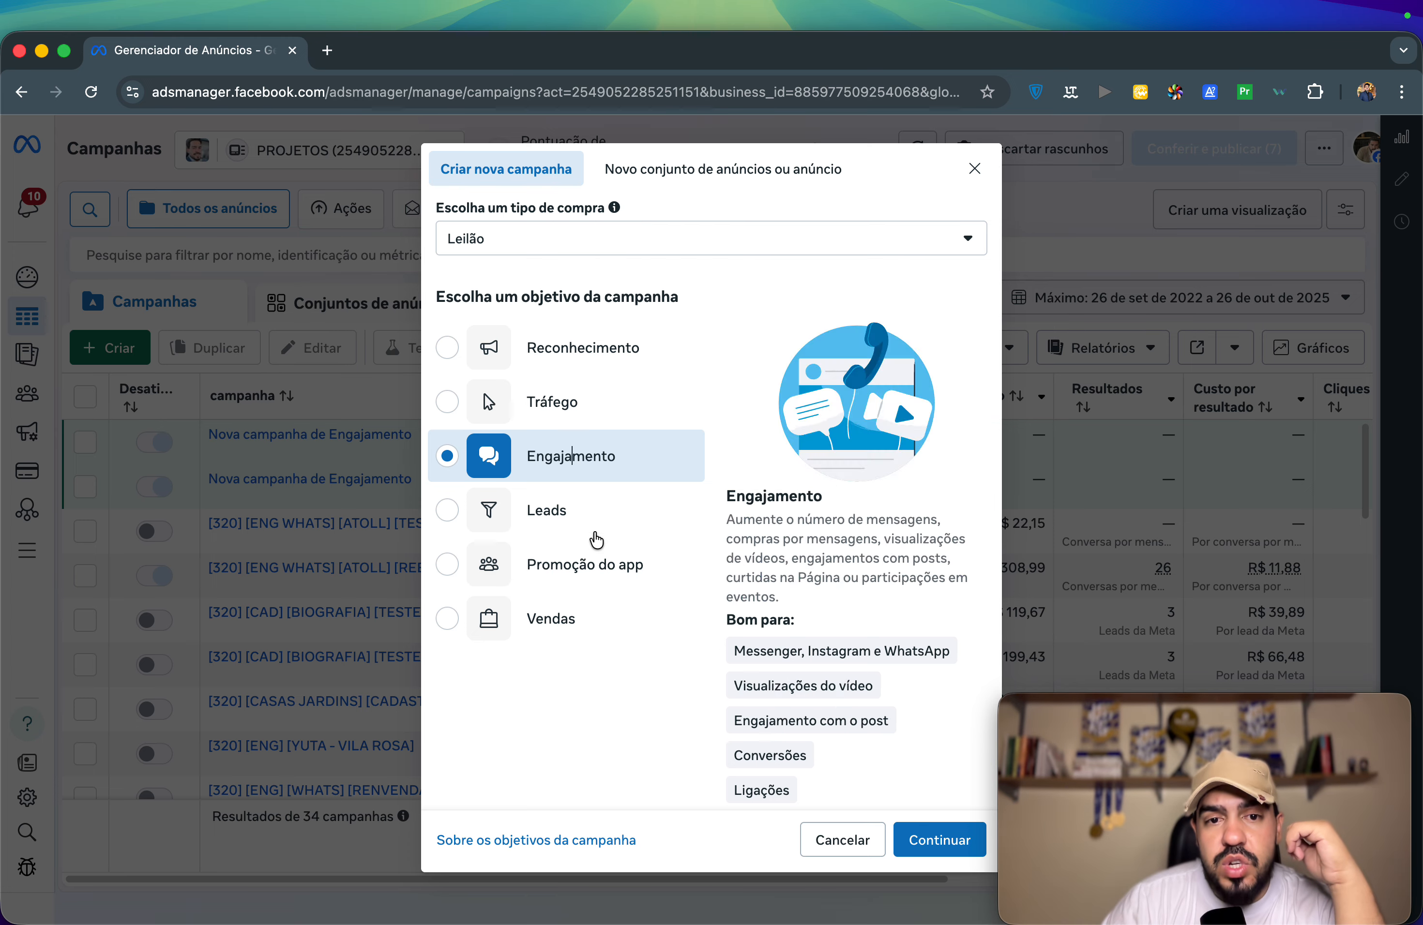
left_click(594, 508)
mouse_move(870, 572)
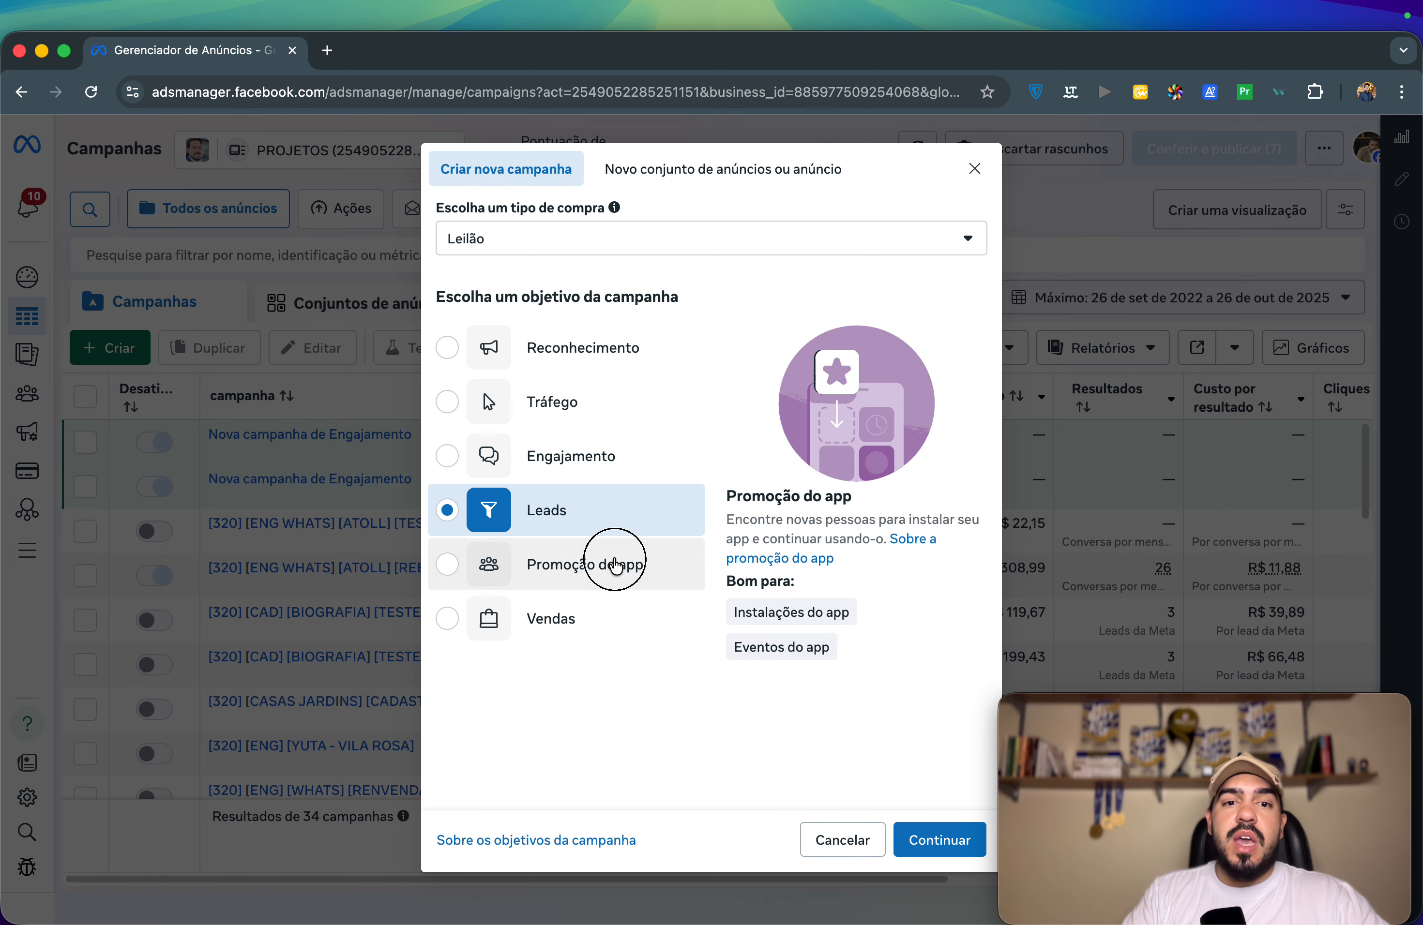
Step: Select the Promoção do app objective and read its description and suggested uses
left_click(613, 564)
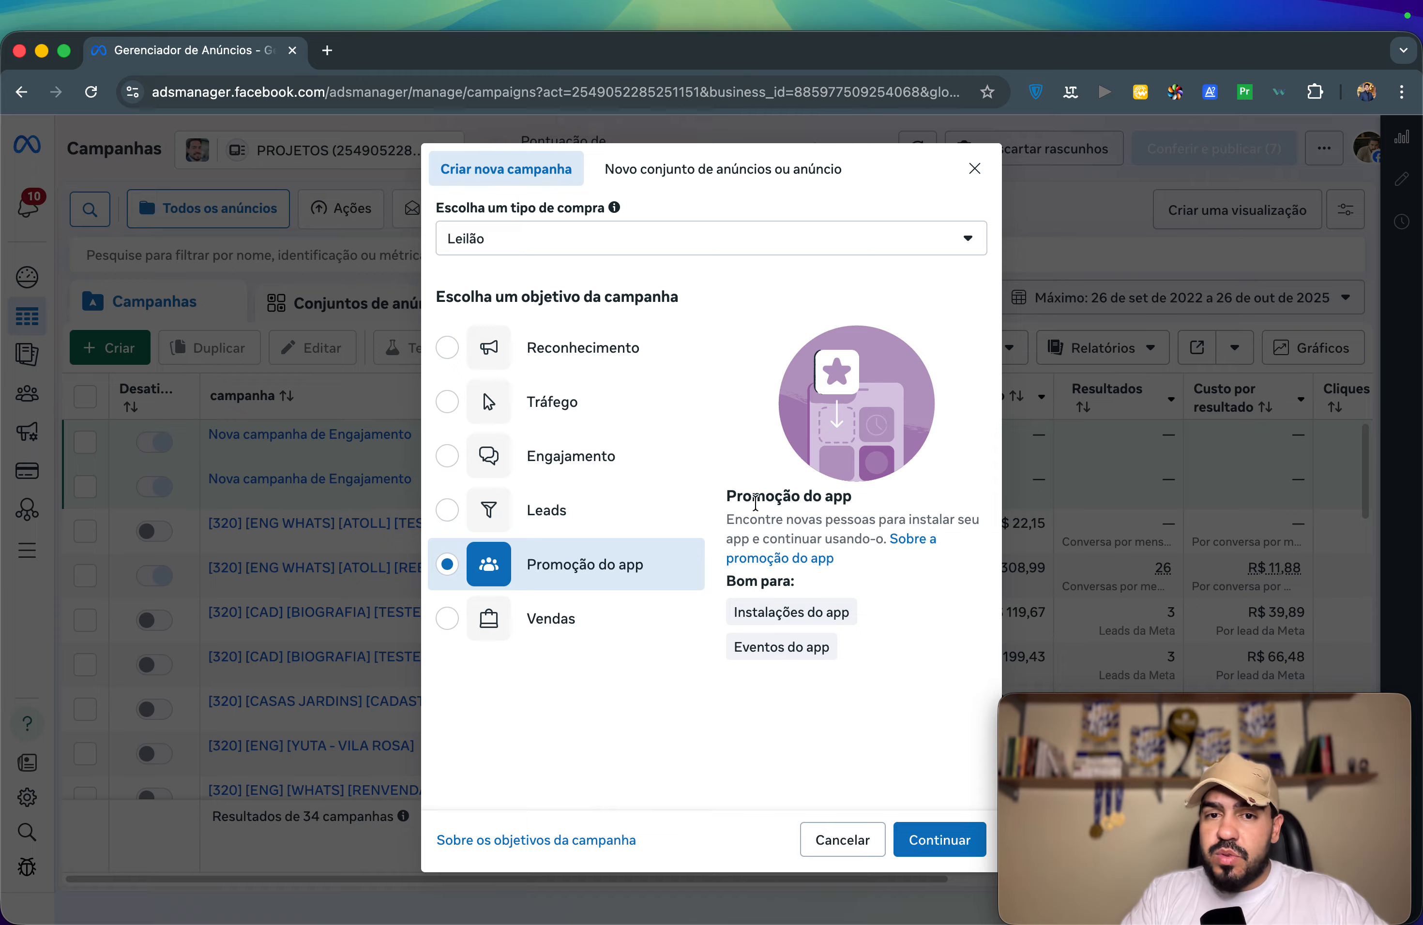
left_click_drag(734, 497, 870, 510)
left_click(791, 508)
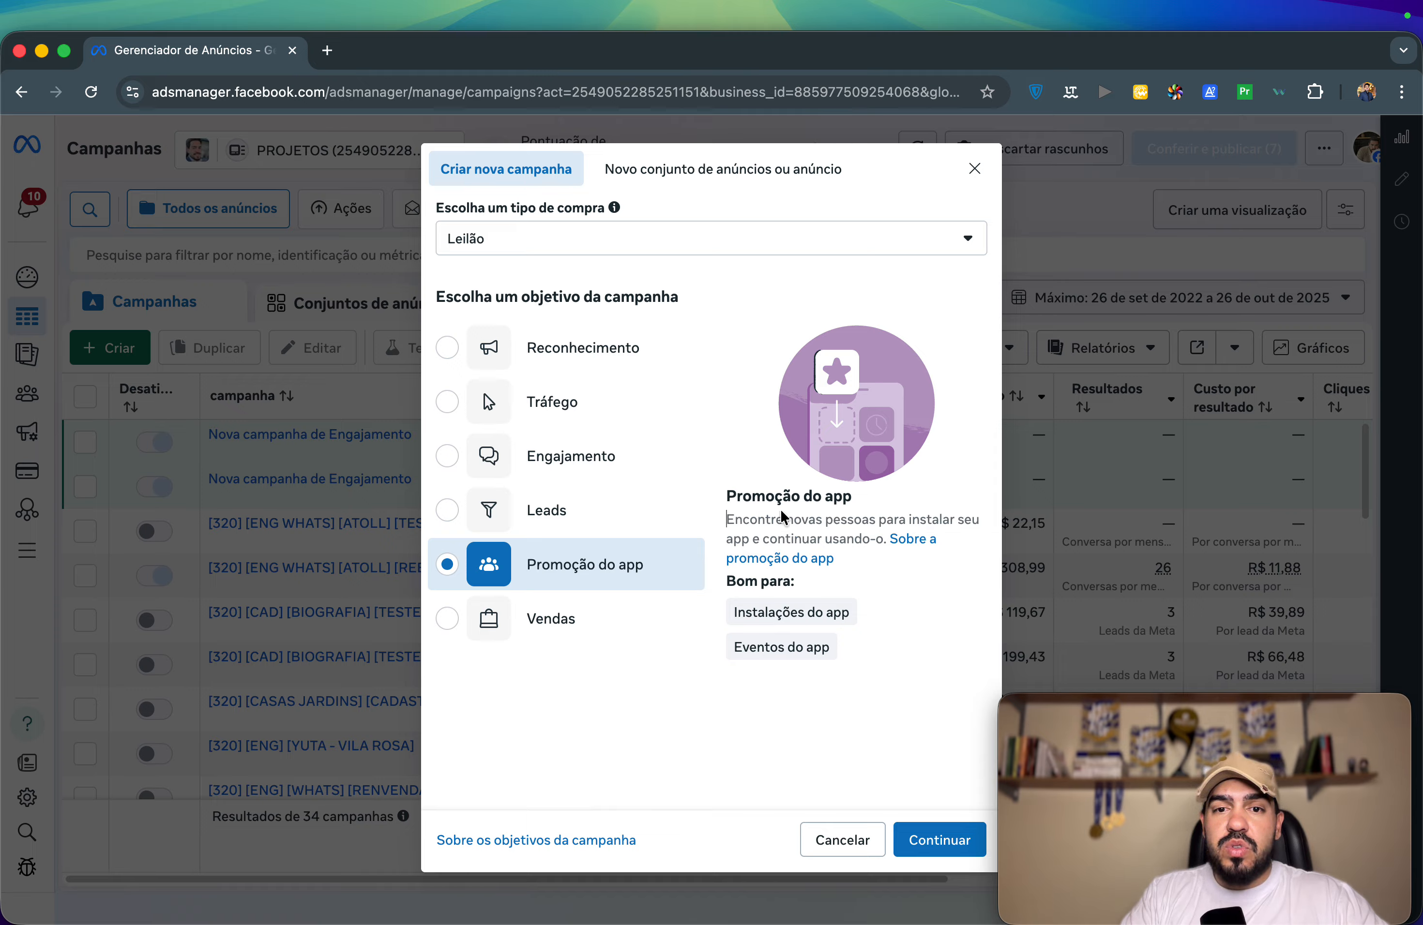
left_click_drag(705, 493, 861, 539)
left_click(863, 539)
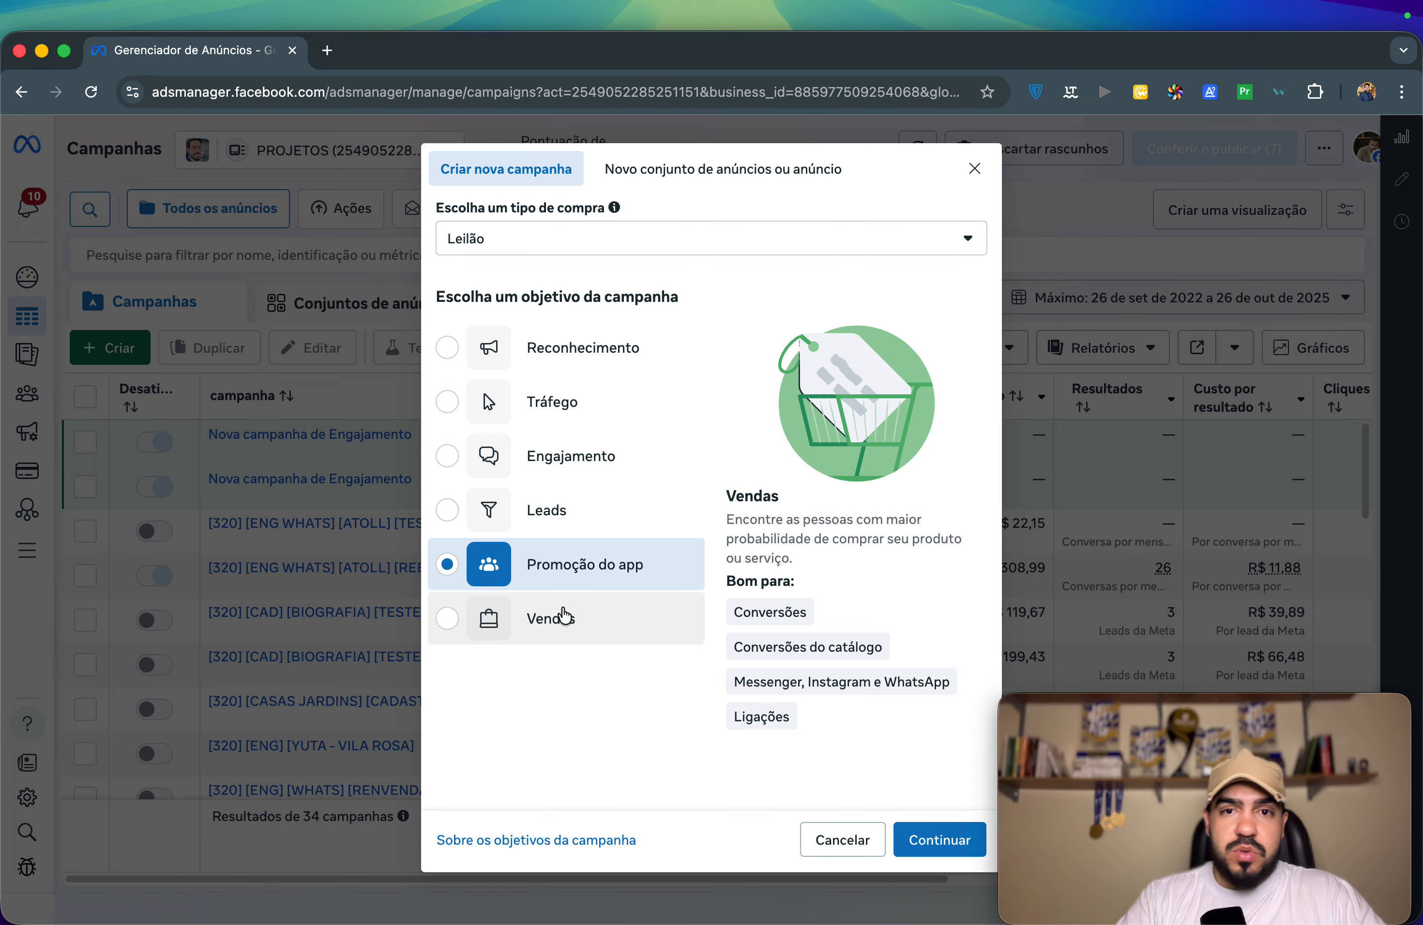
Step: Choose Vendas as the campaign objective and continue to the new campaign's settings
left_click(565, 616)
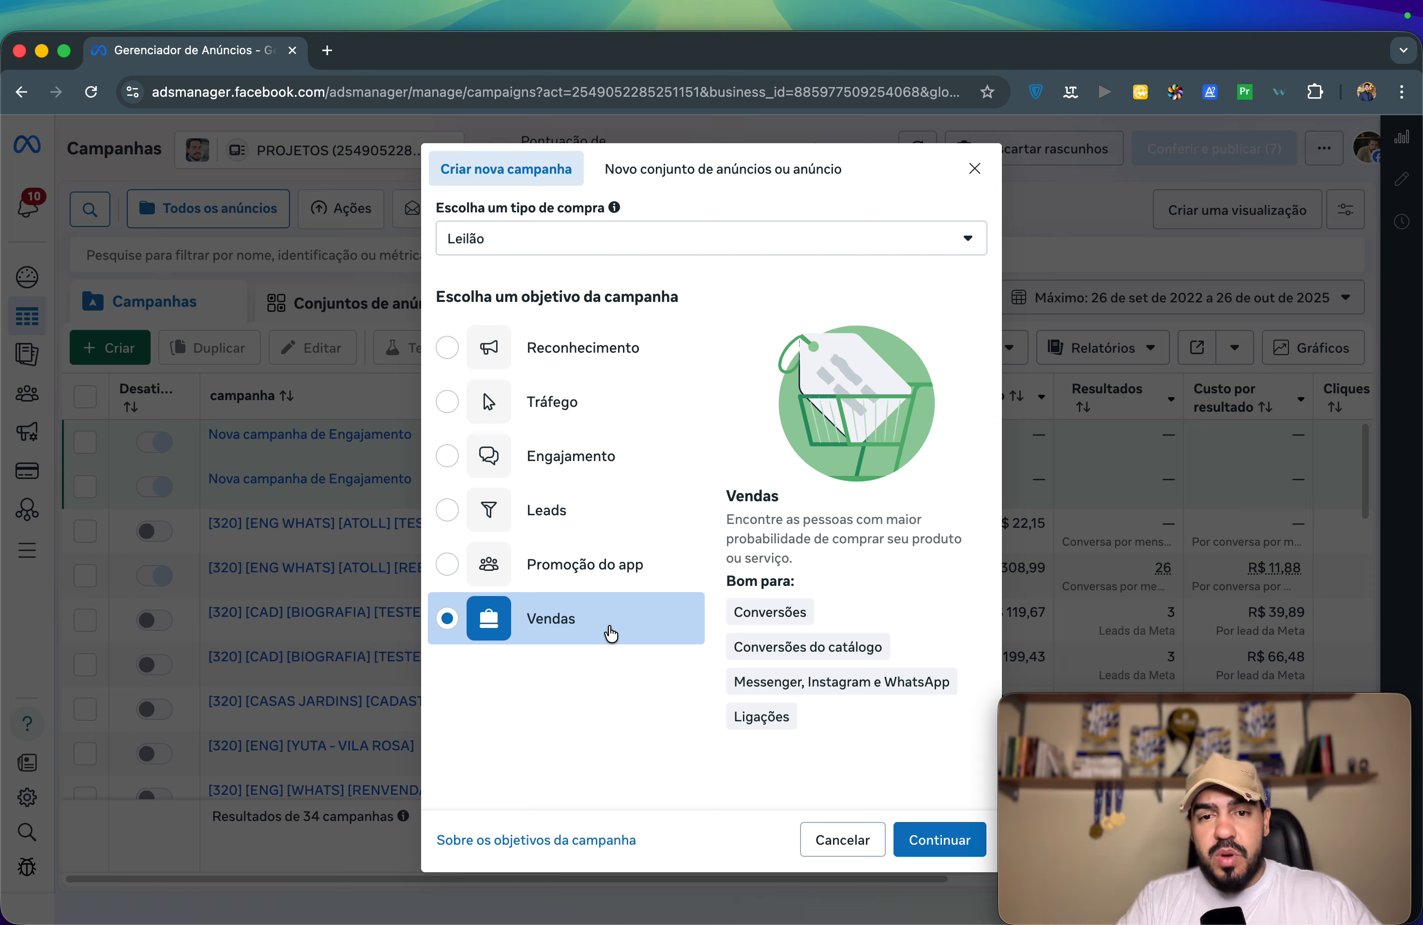
mouse_move(866, 645)
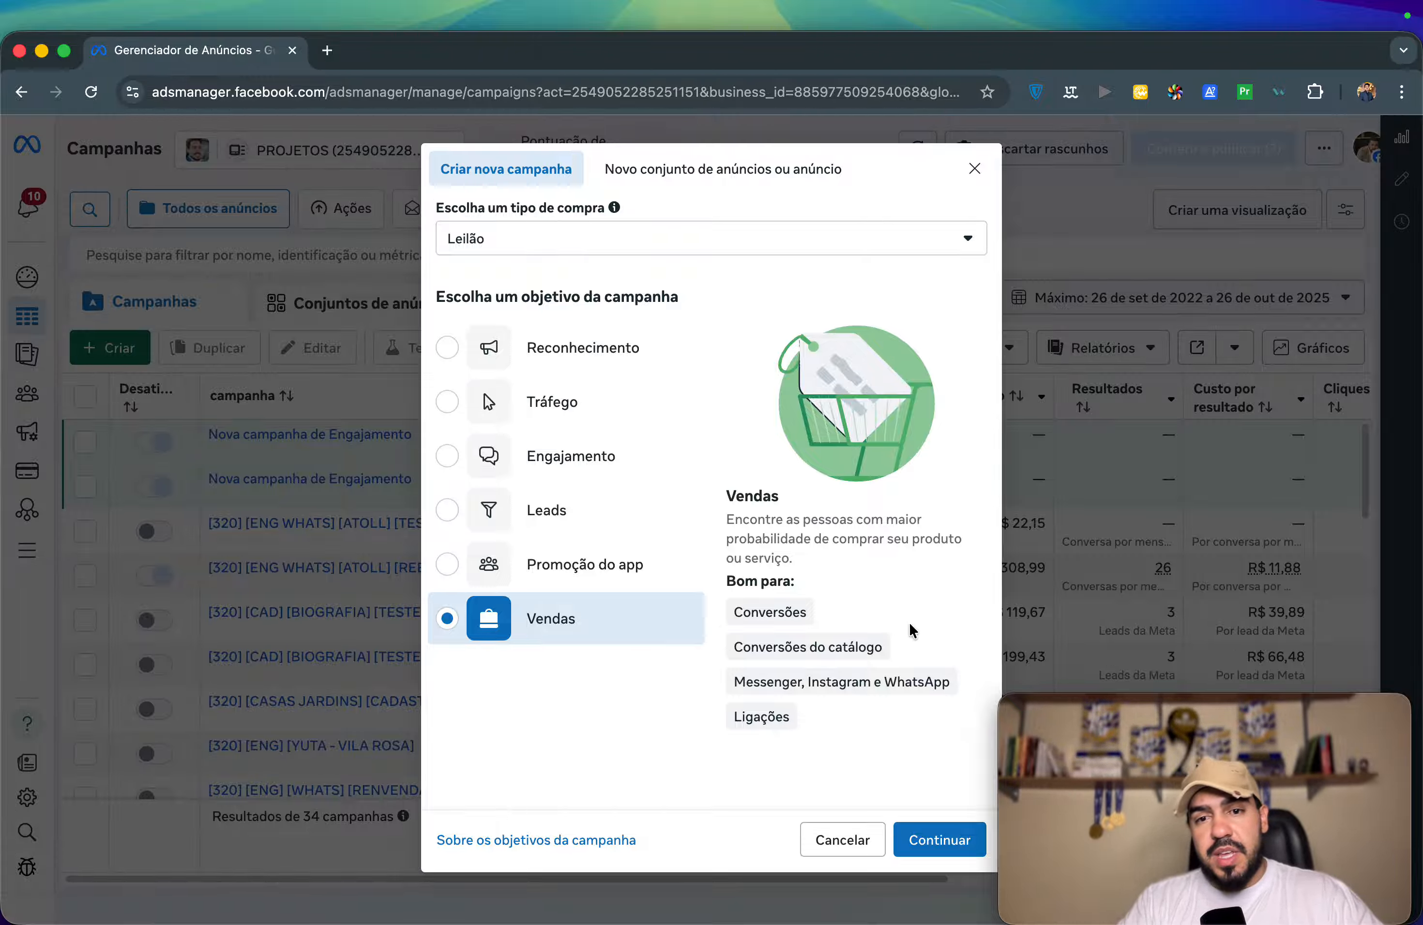
mouse_move(909, 681)
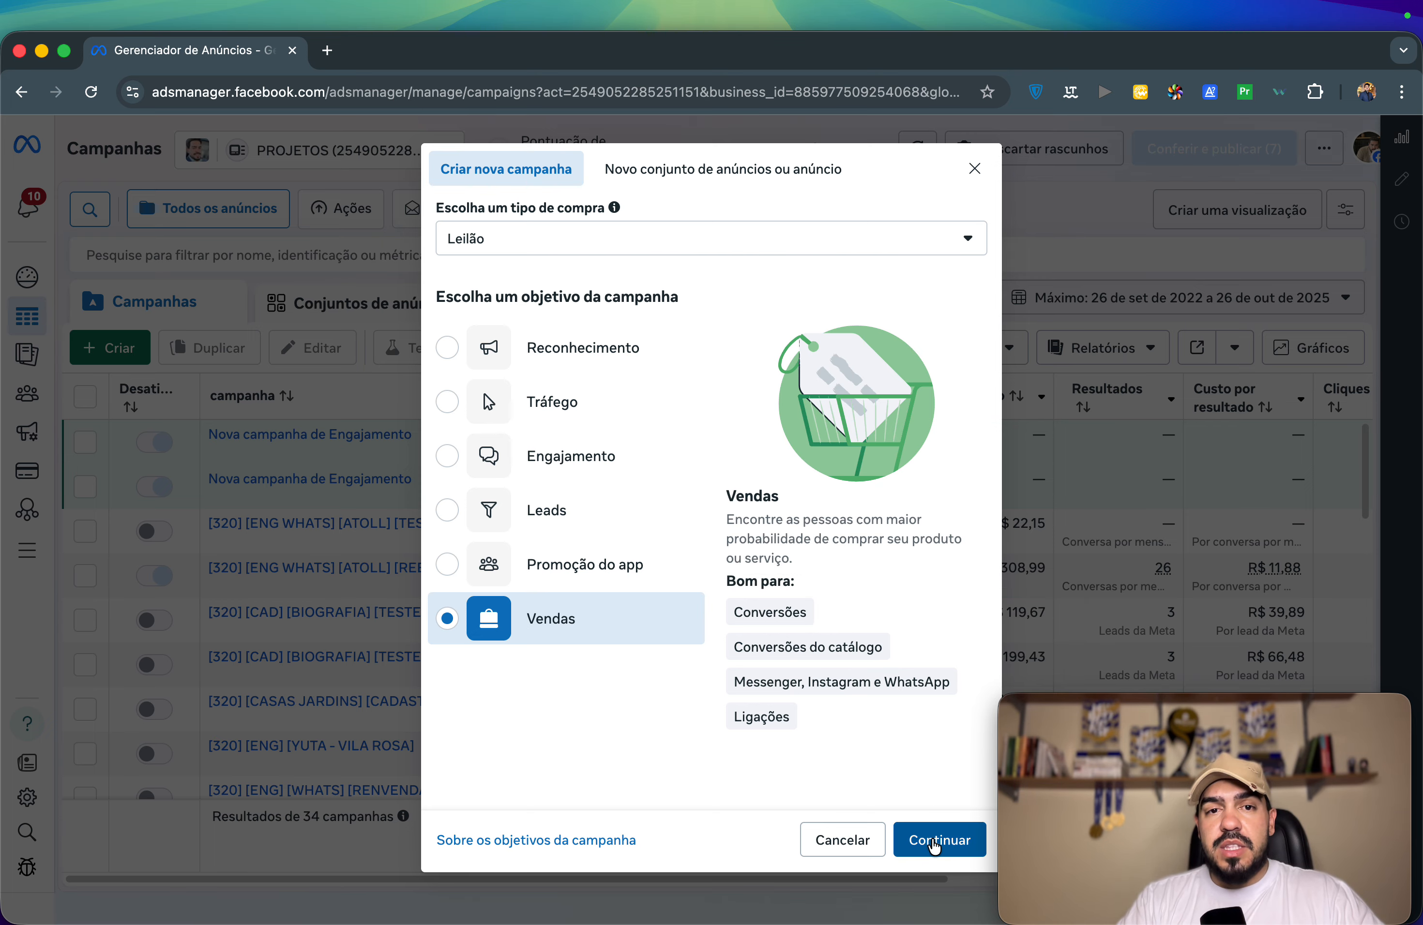
left_click(933, 848)
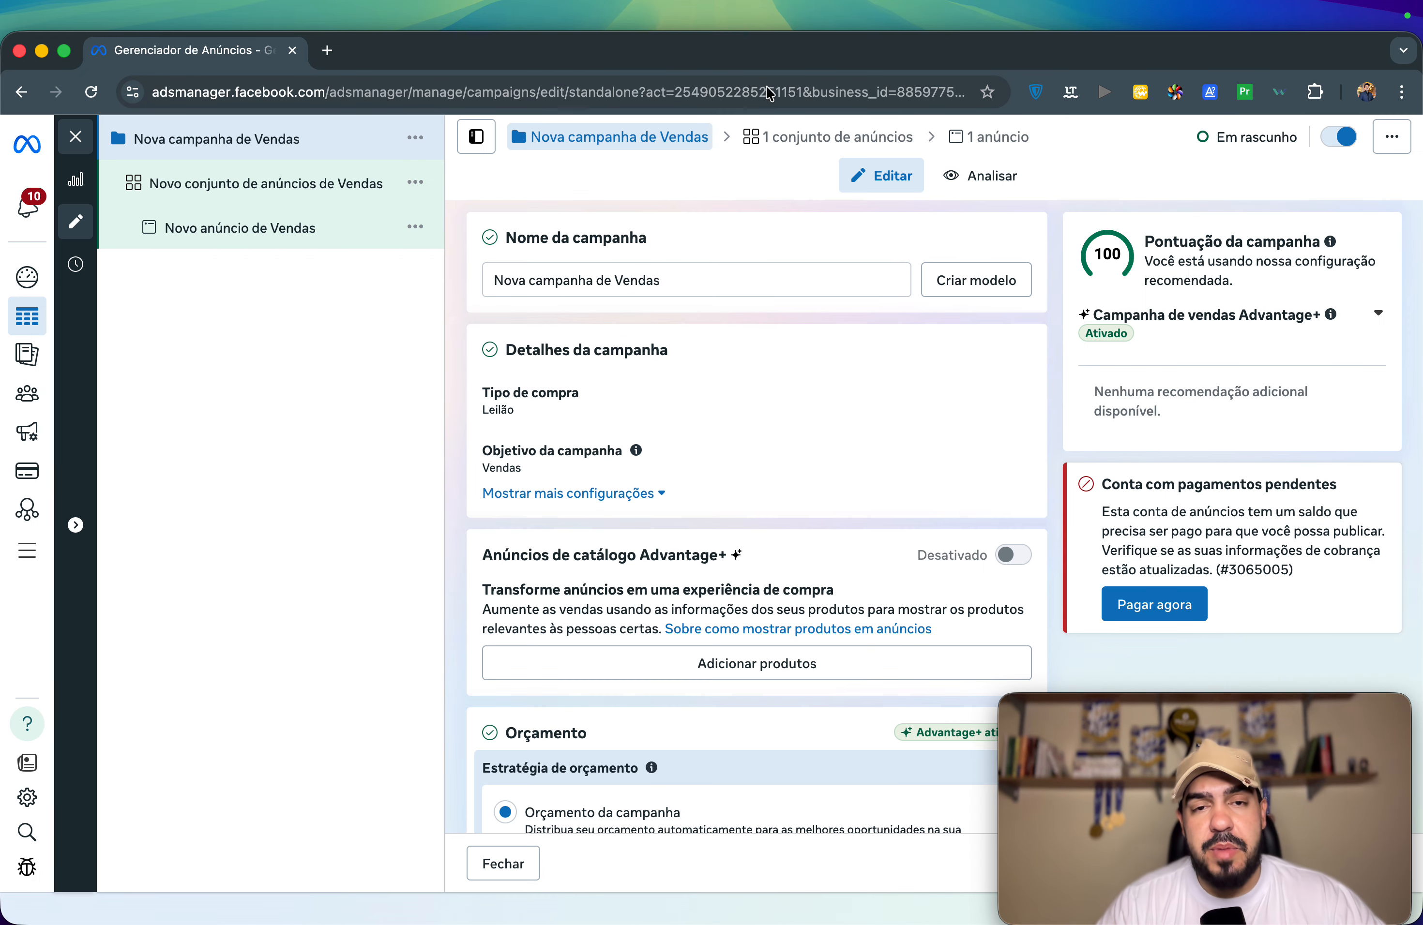
scroll(766, 313, "down", 5)
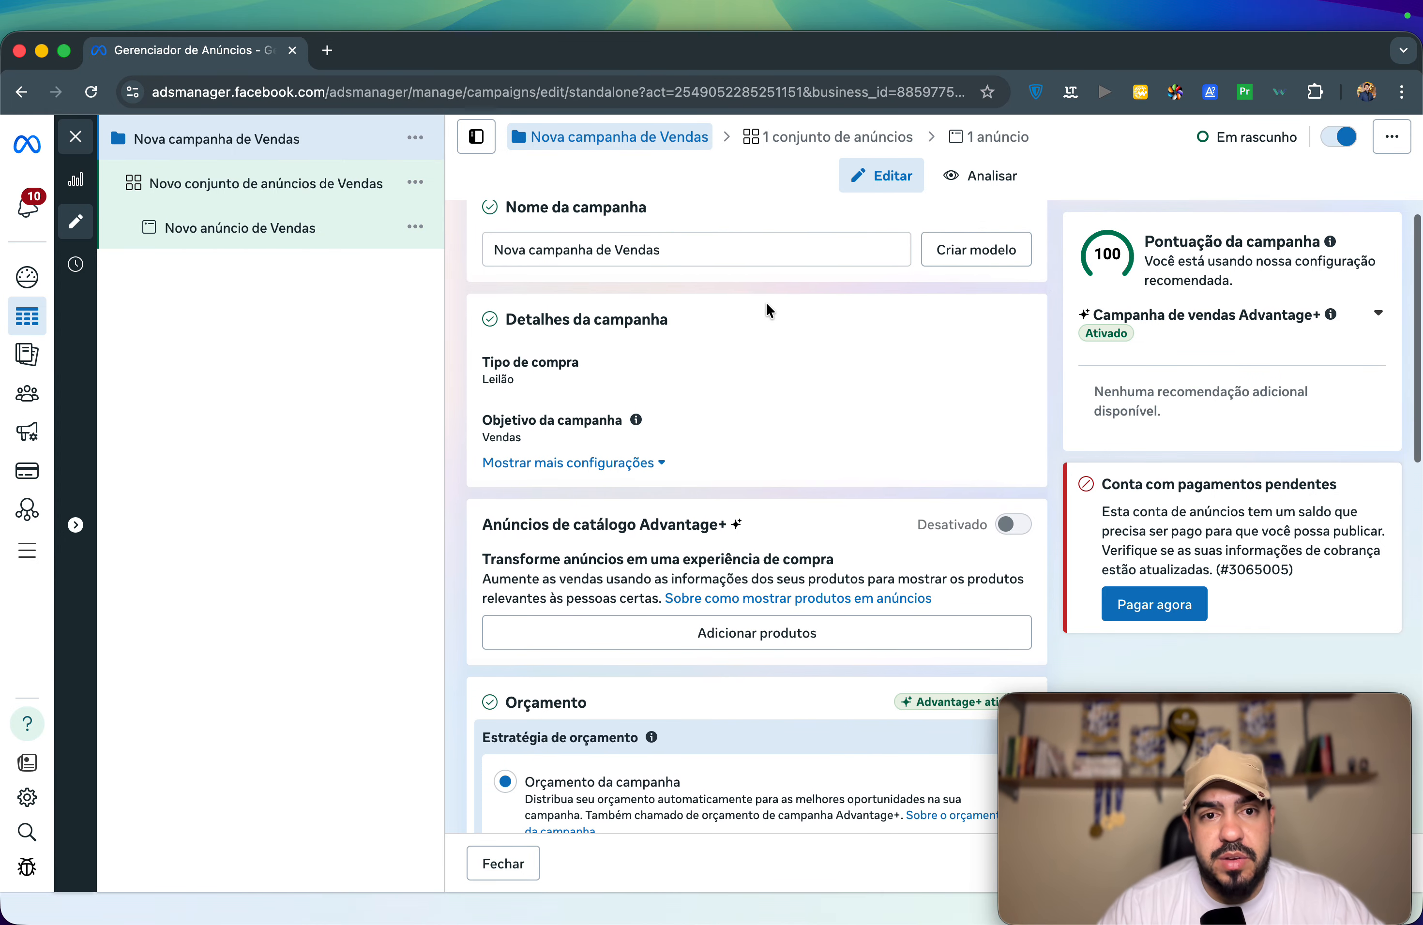
scroll(826, 293, "up", 5)
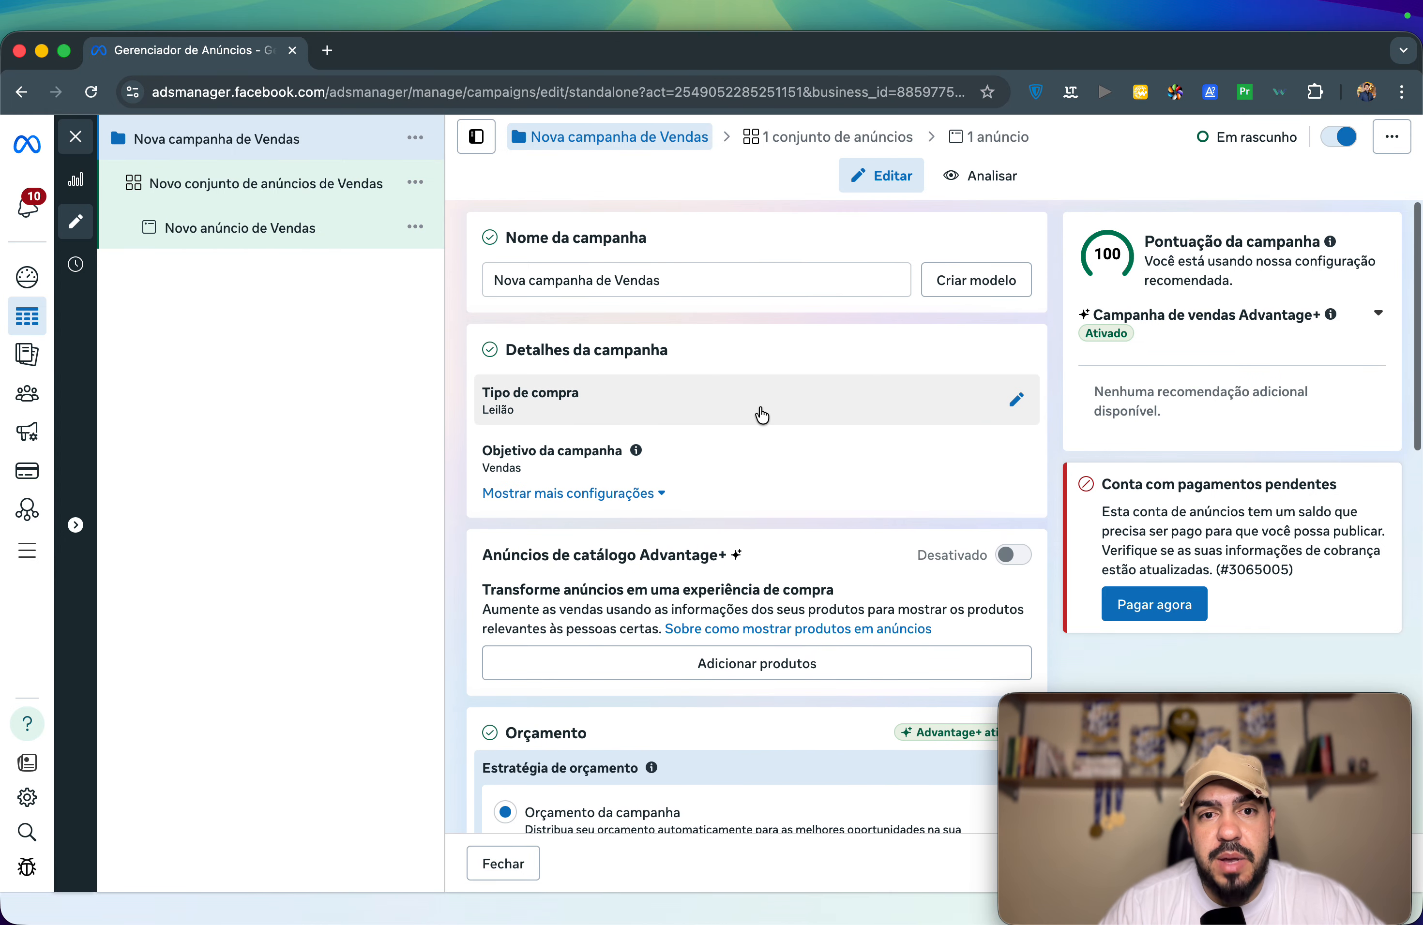
Step: Switch the campaign's Tipo de compra to Reserva and set it back to Leilão
left_click(961, 412)
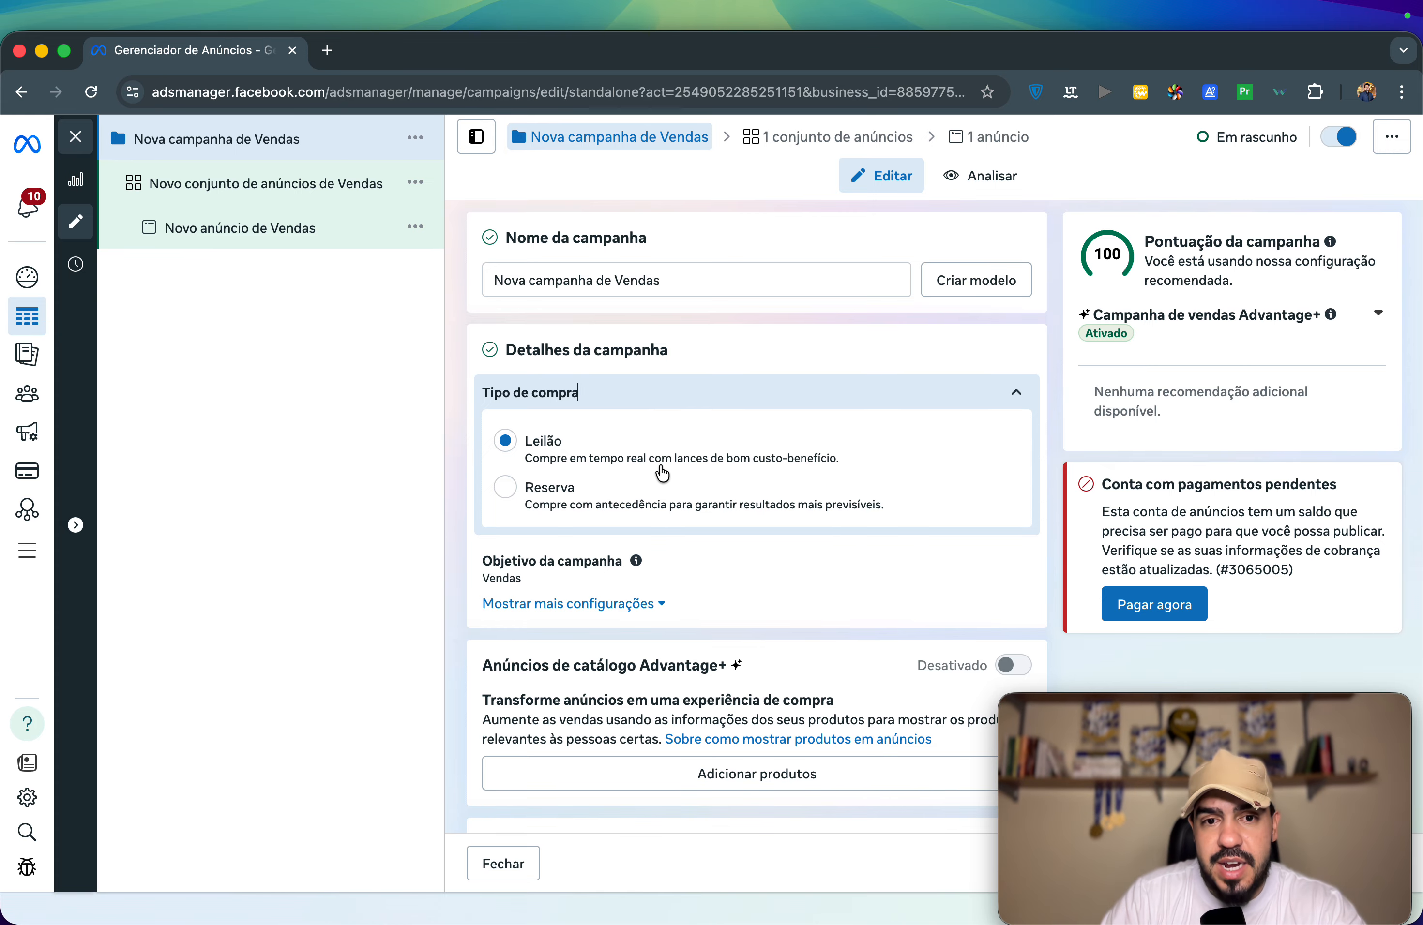
left_click(588, 501)
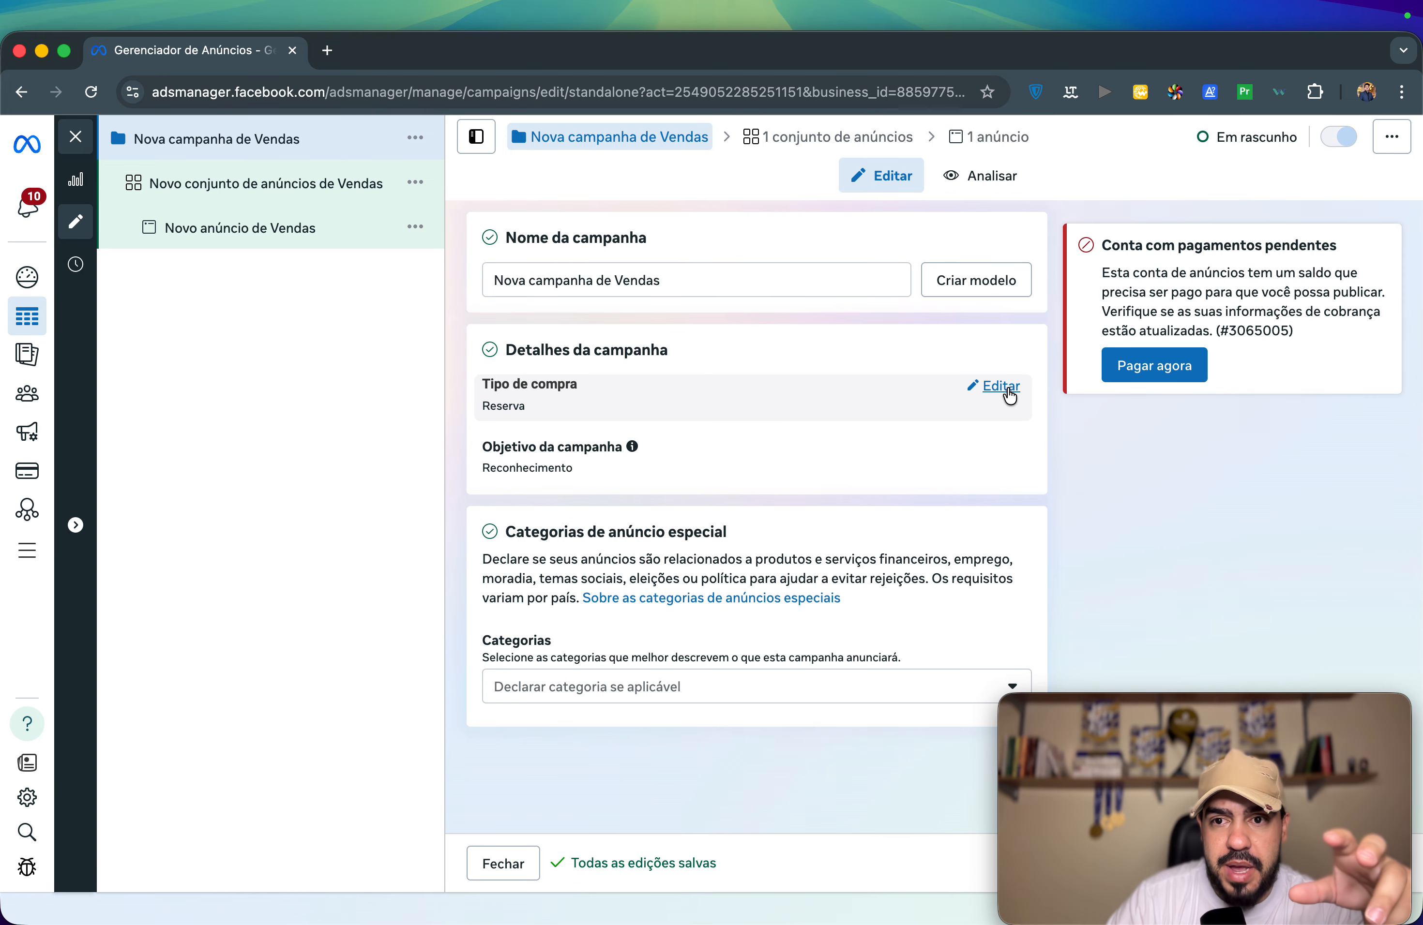
left_click(1001, 386)
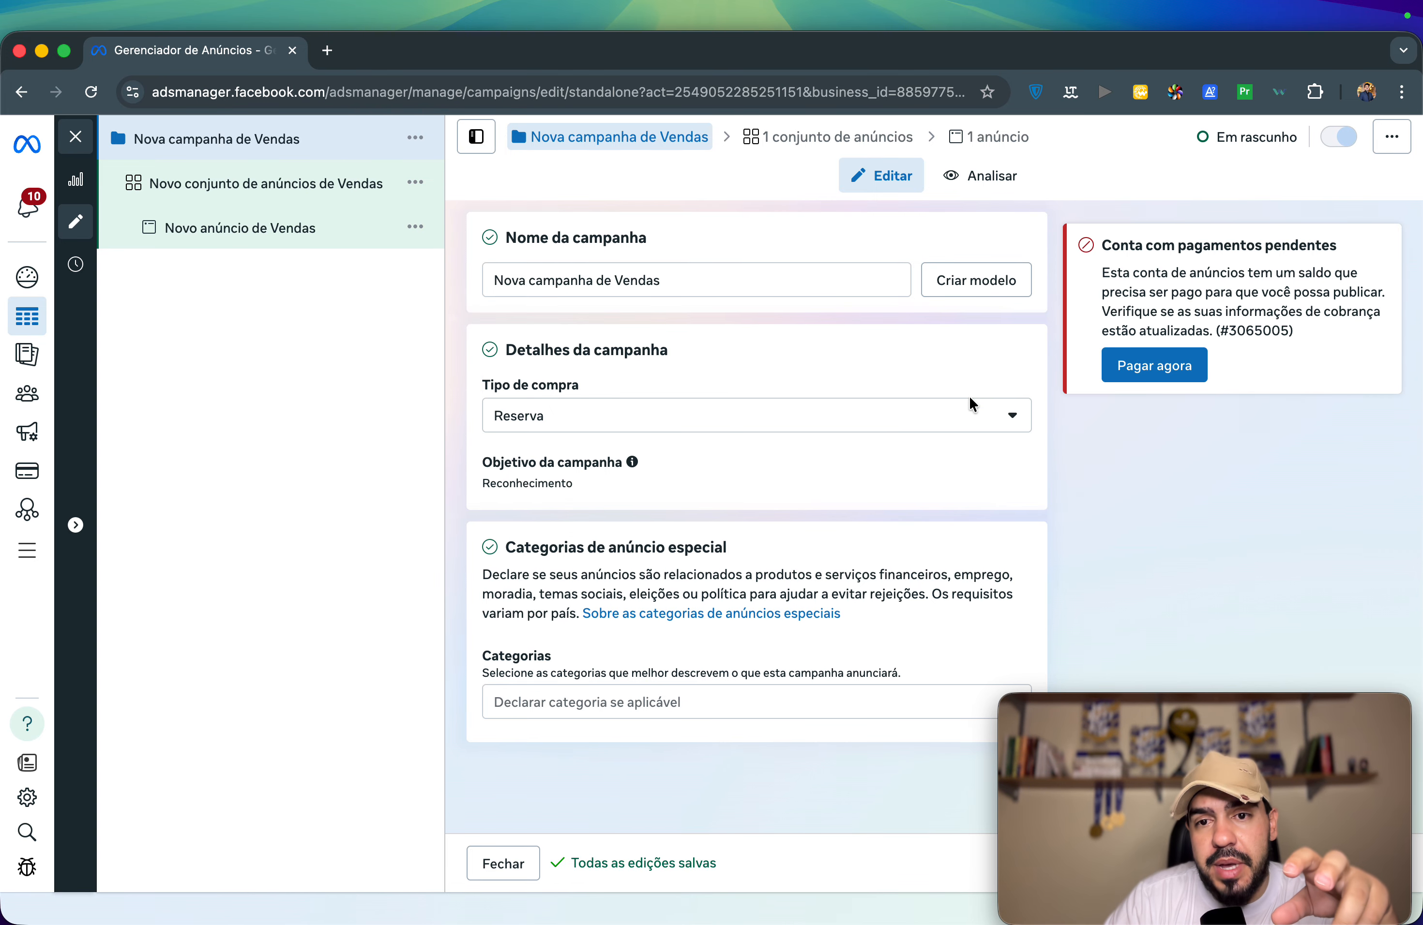
left_click(940, 410)
left_click(651, 471)
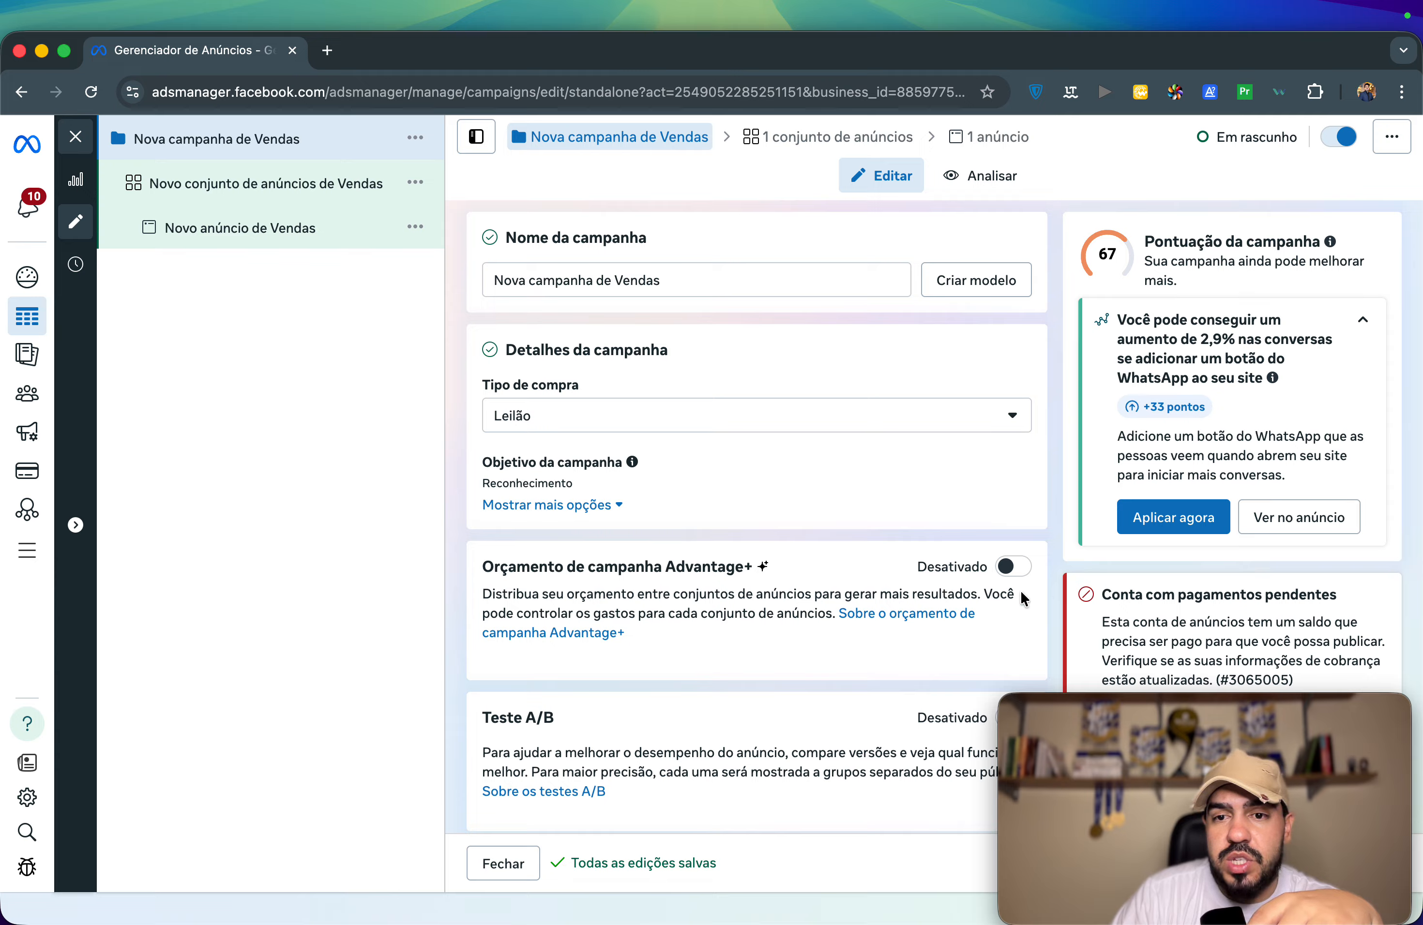
Step: Turn on Orçamento de campanha Advantage+ to show its budget settings, and turn it off again
left_click(1013, 567)
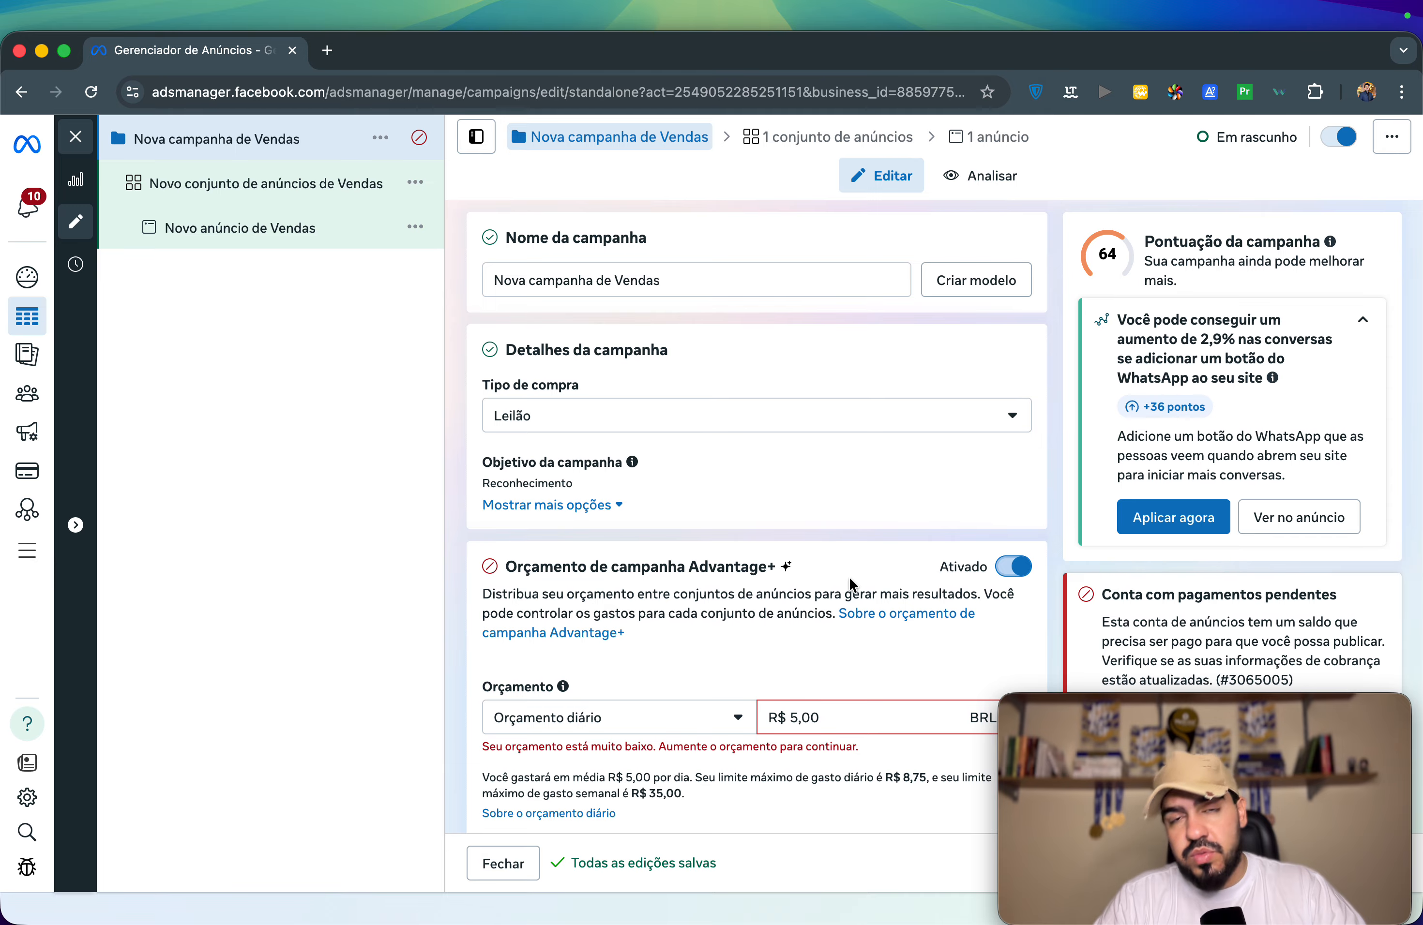
left_click(1012, 577)
scroll(721, 601, "down", 5)
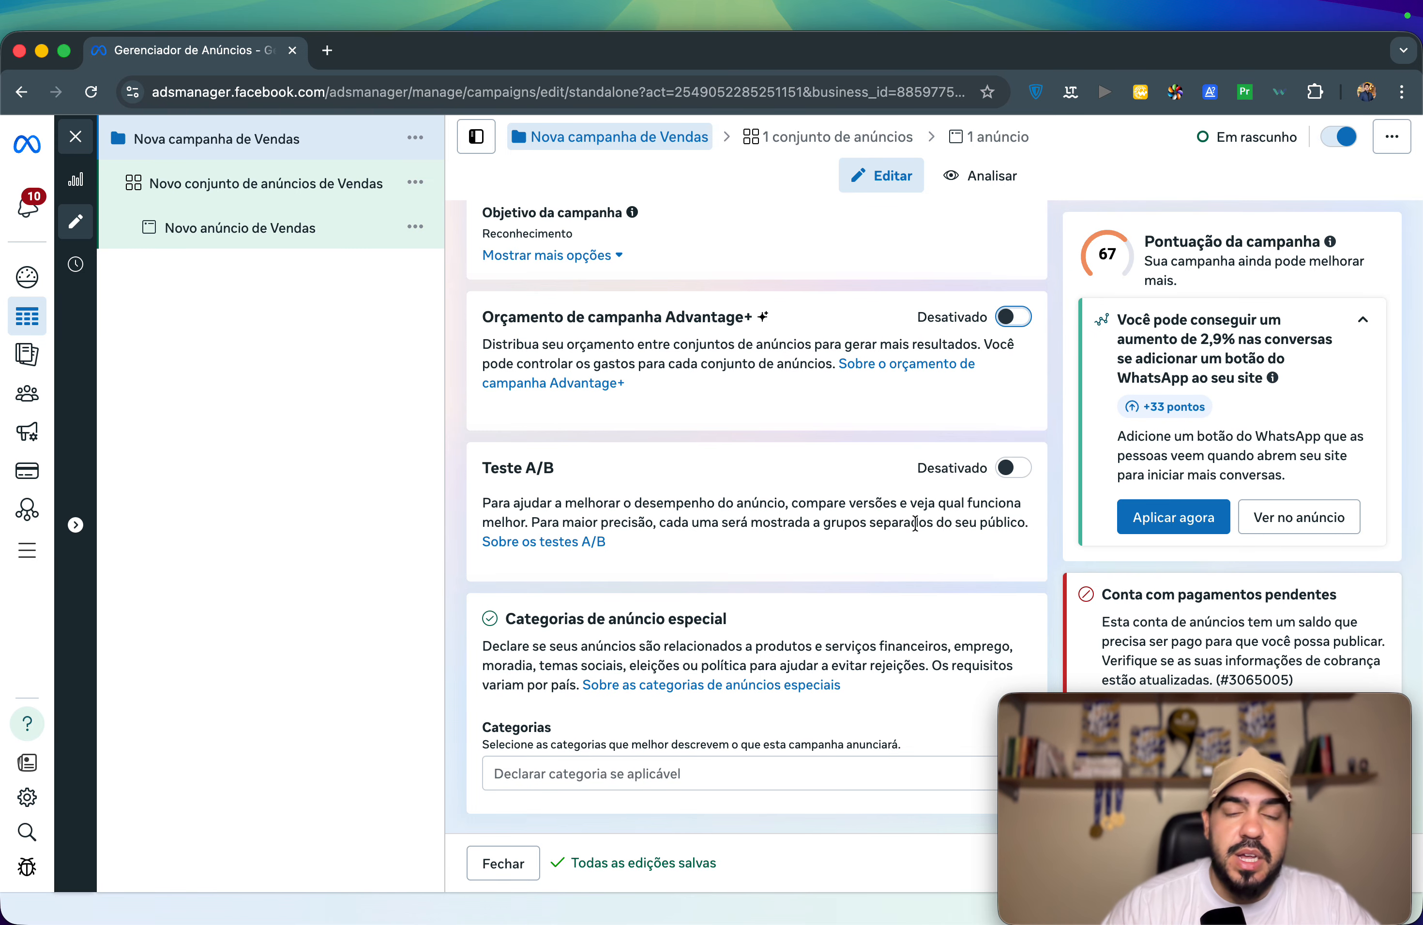
scroll(890, 523, "down", 1)
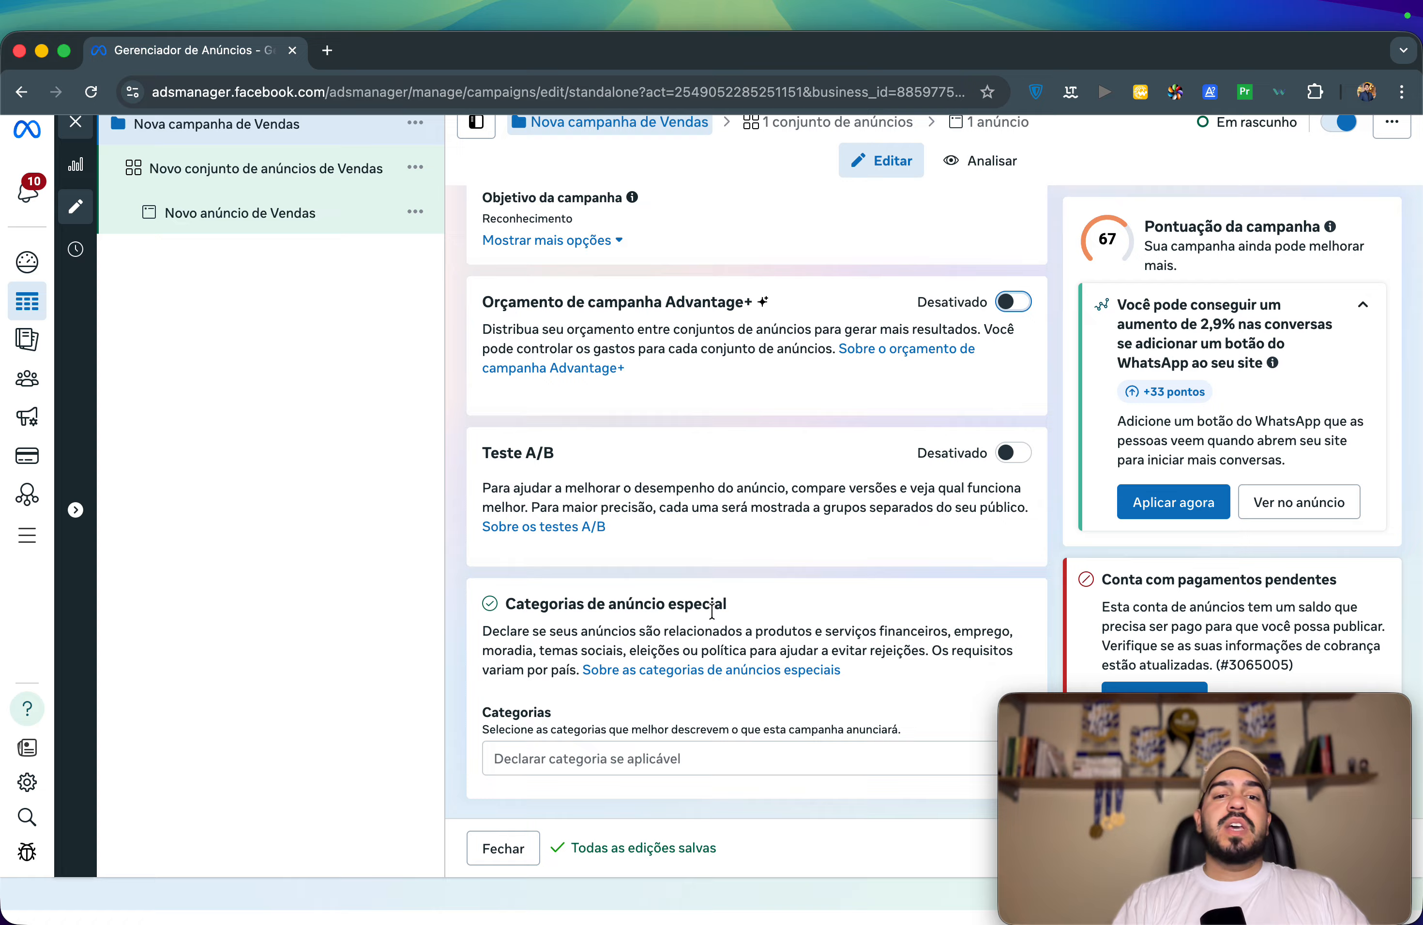
Step: Declare Moradia as the campaign's special ad category and clear that selection again
left_click_drag(1284, 714, 1262, 355)
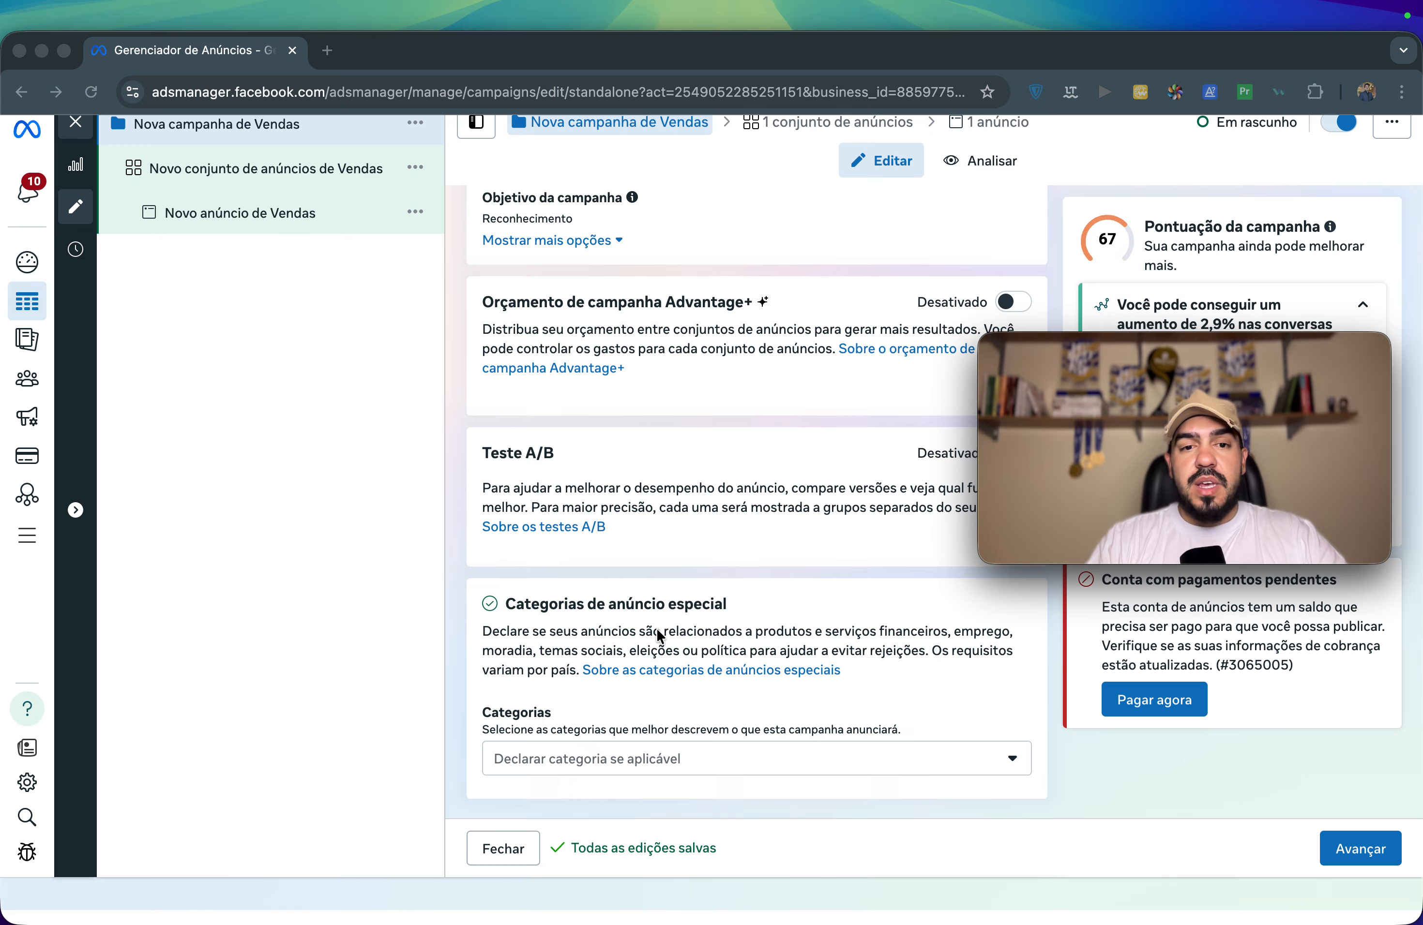
left_click(1013, 763)
left_click(1013, 761)
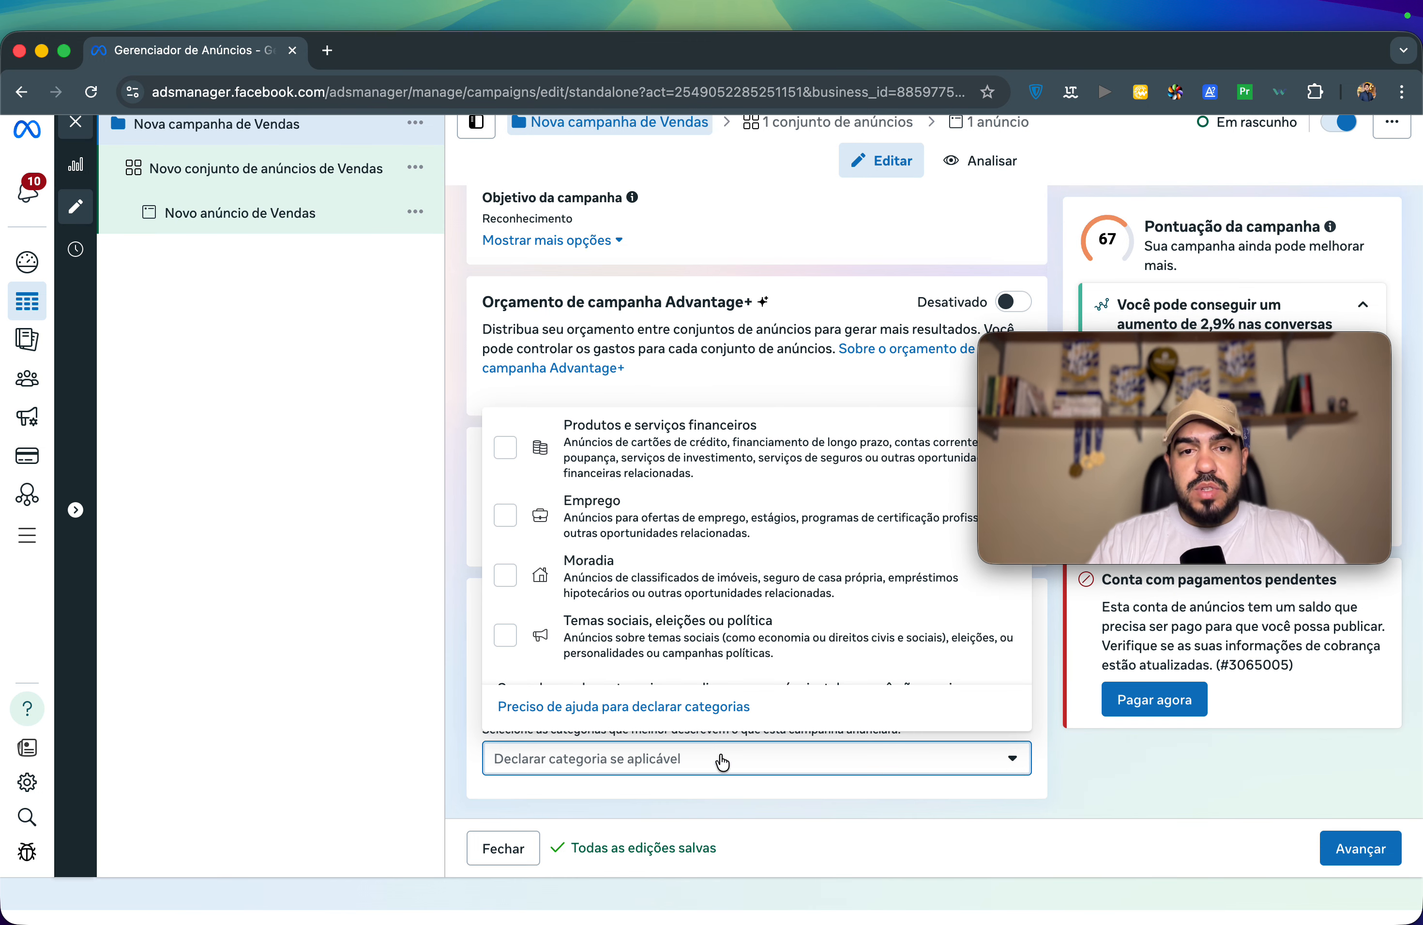
left_click(709, 581)
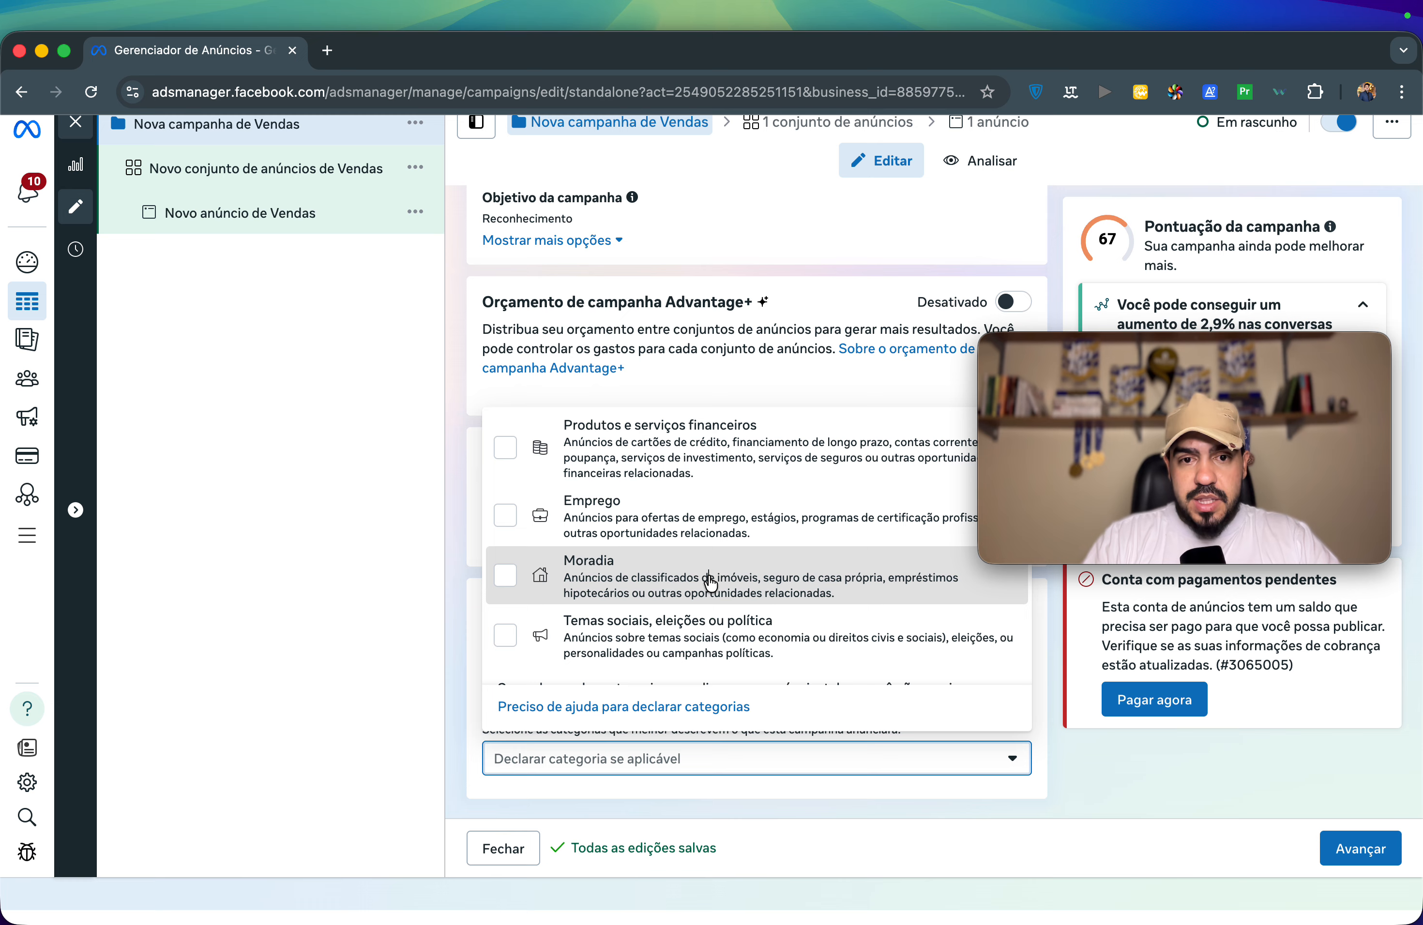
left_click(957, 775)
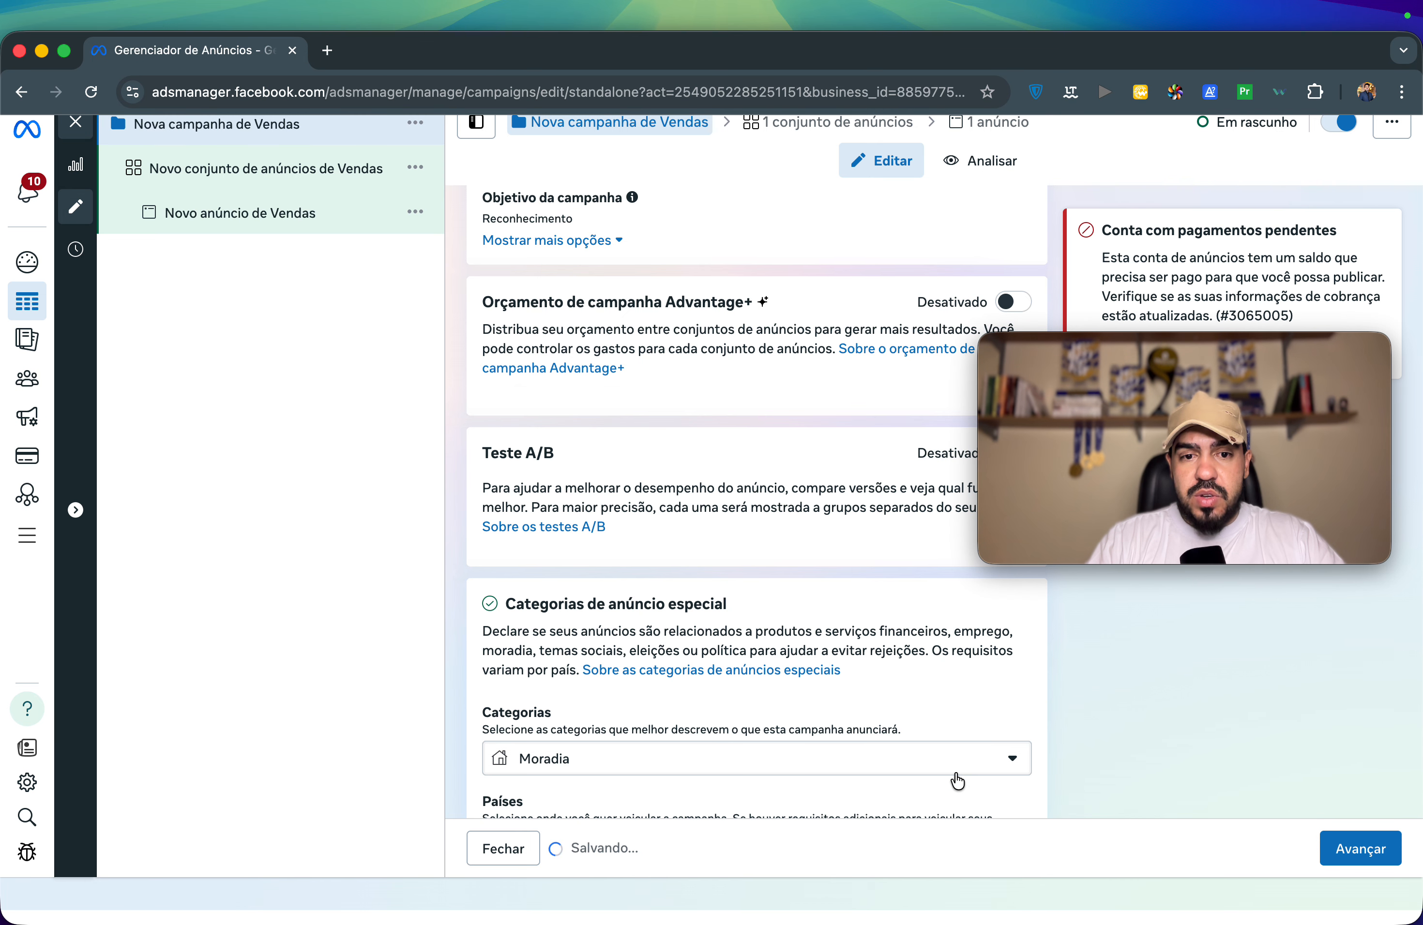
left_click(956, 776)
left_click(503, 575)
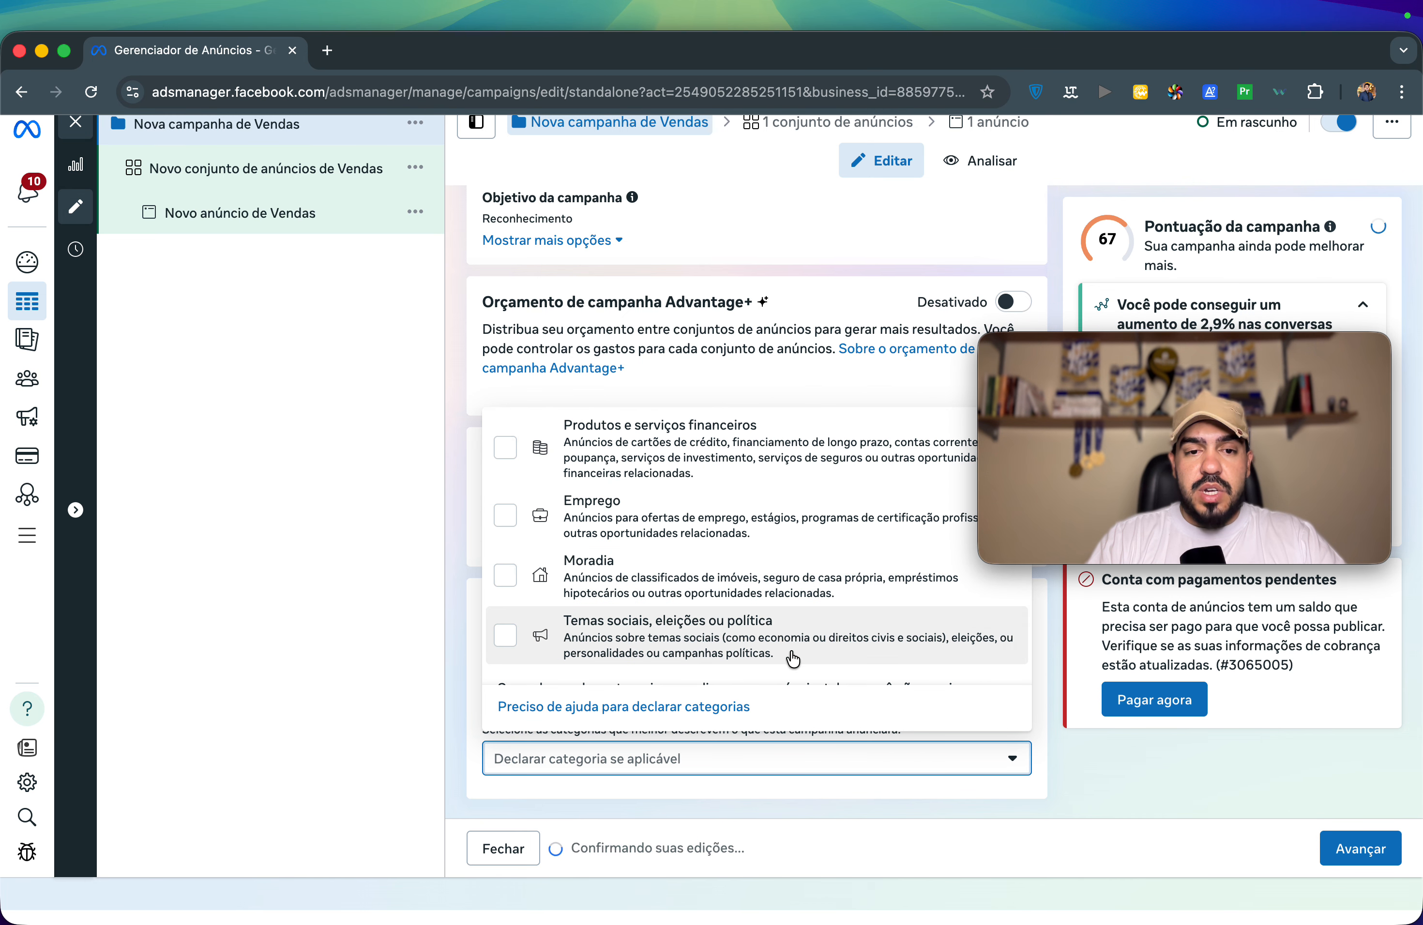
Step: Dismiss the special ad category list and open the settings of the new ad set, down to its Reconhecimento section
left_click(1109, 783)
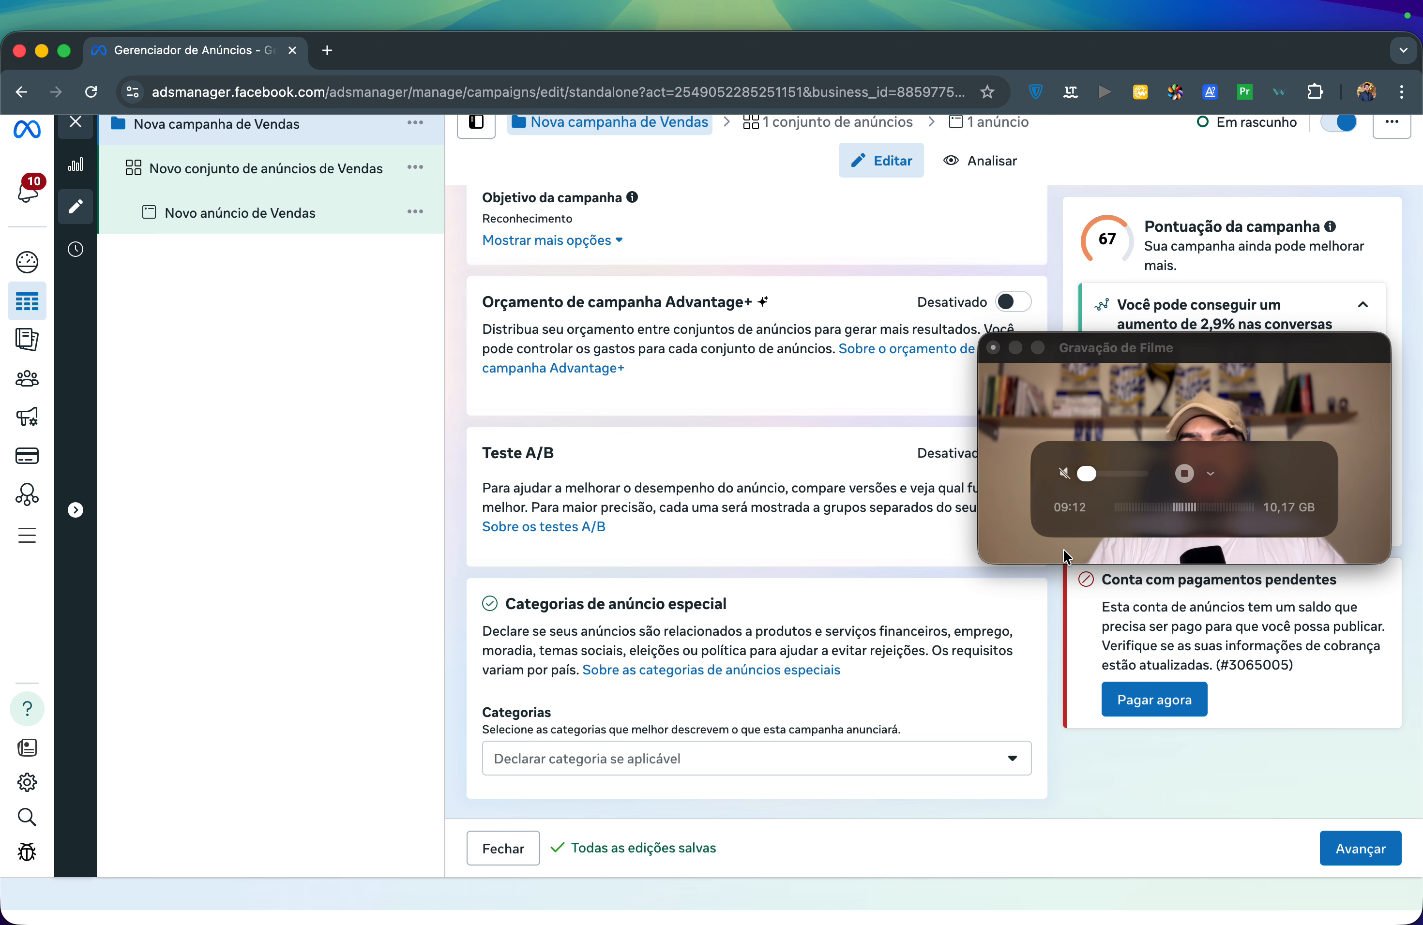
scroll(555, 301, "up", 5)
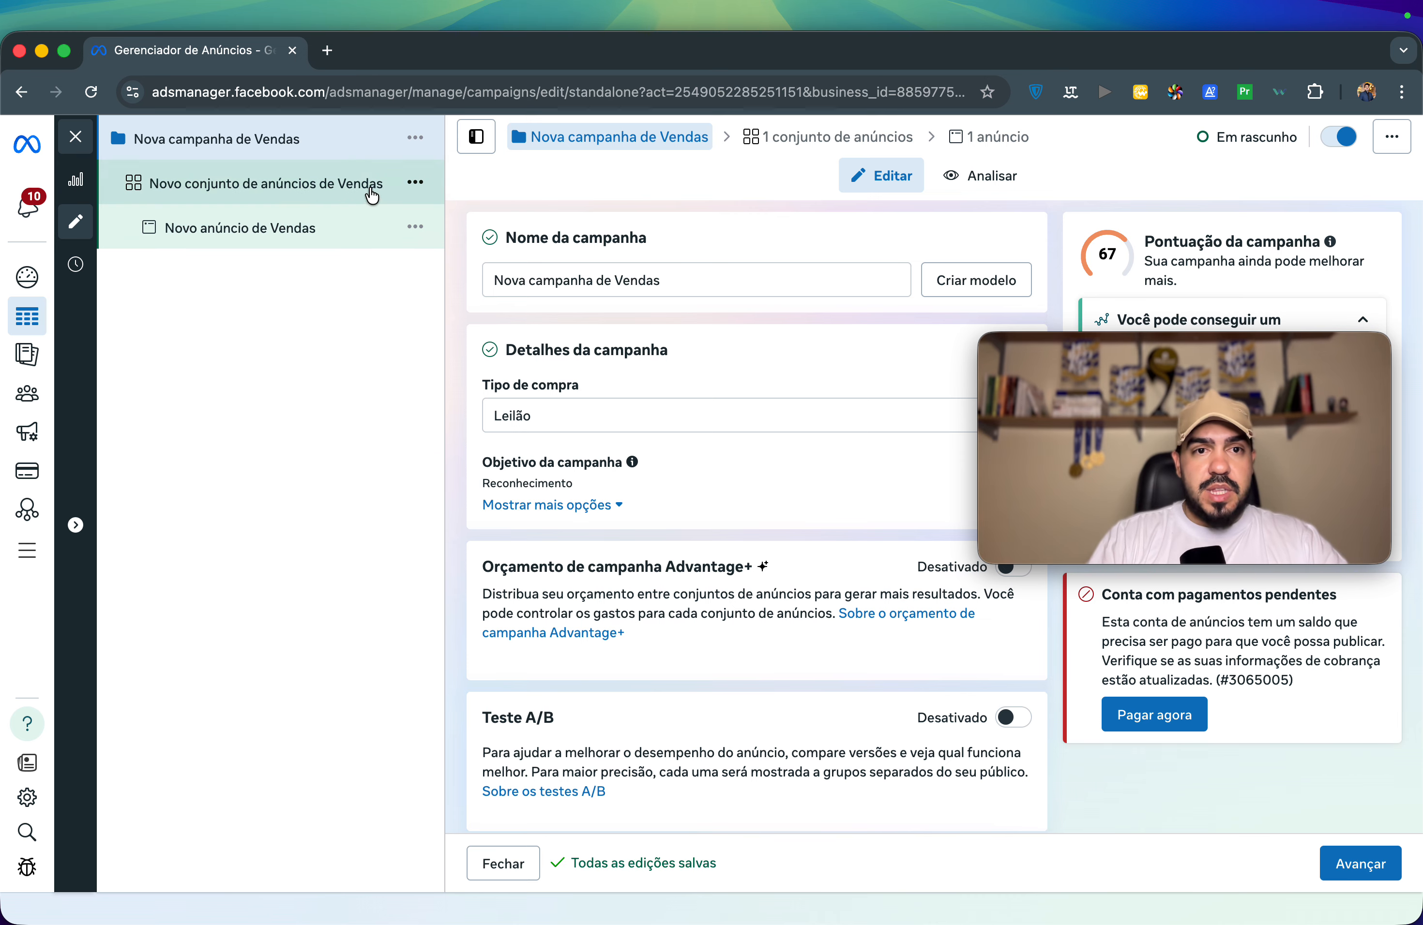
left_click(203, 180)
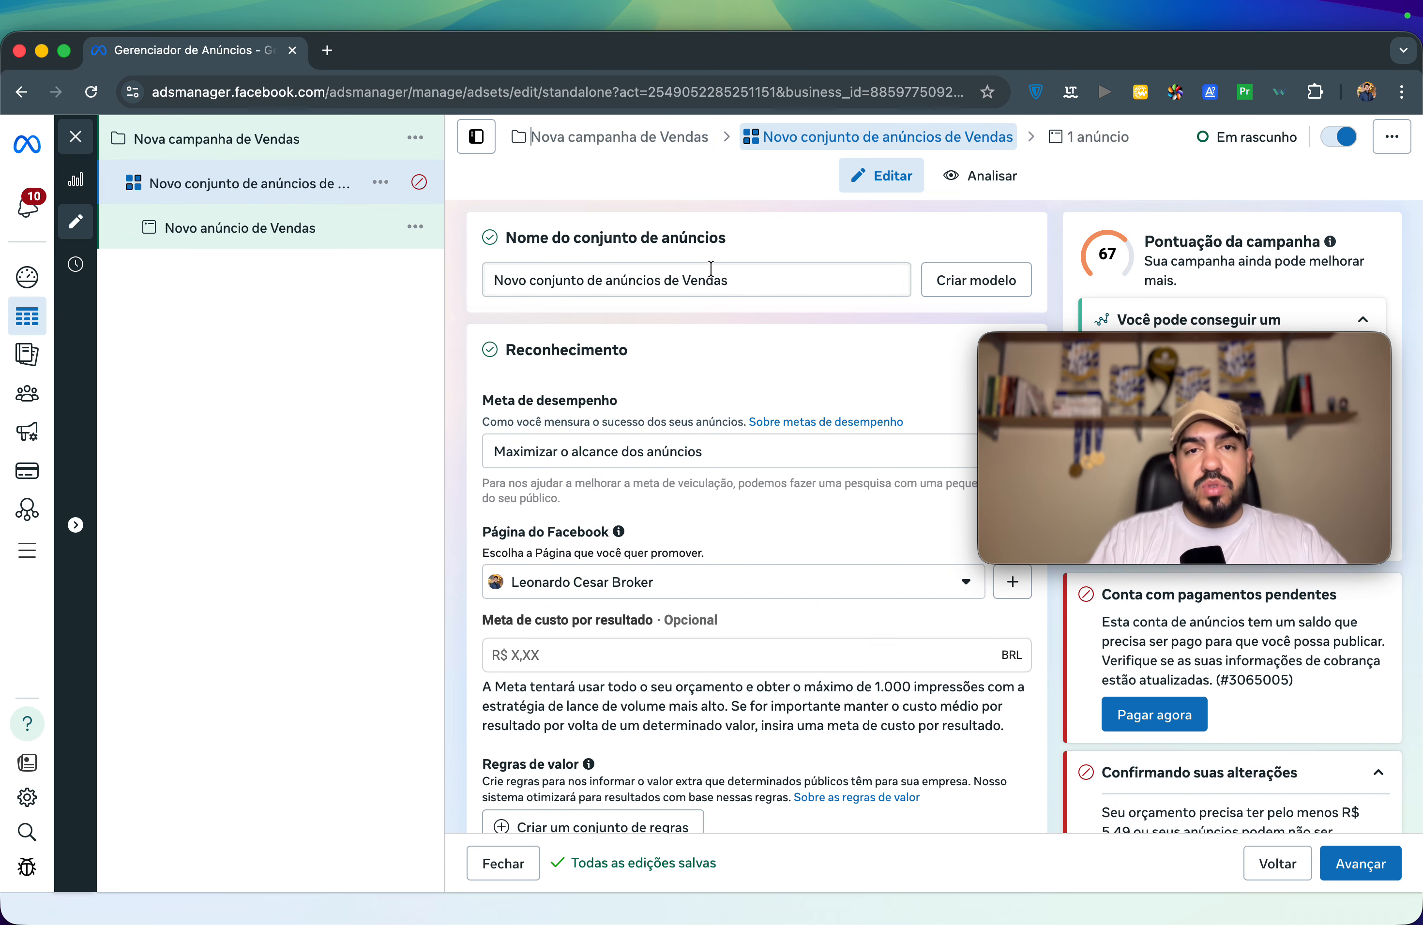
scroll(719, 392, "down", 3)
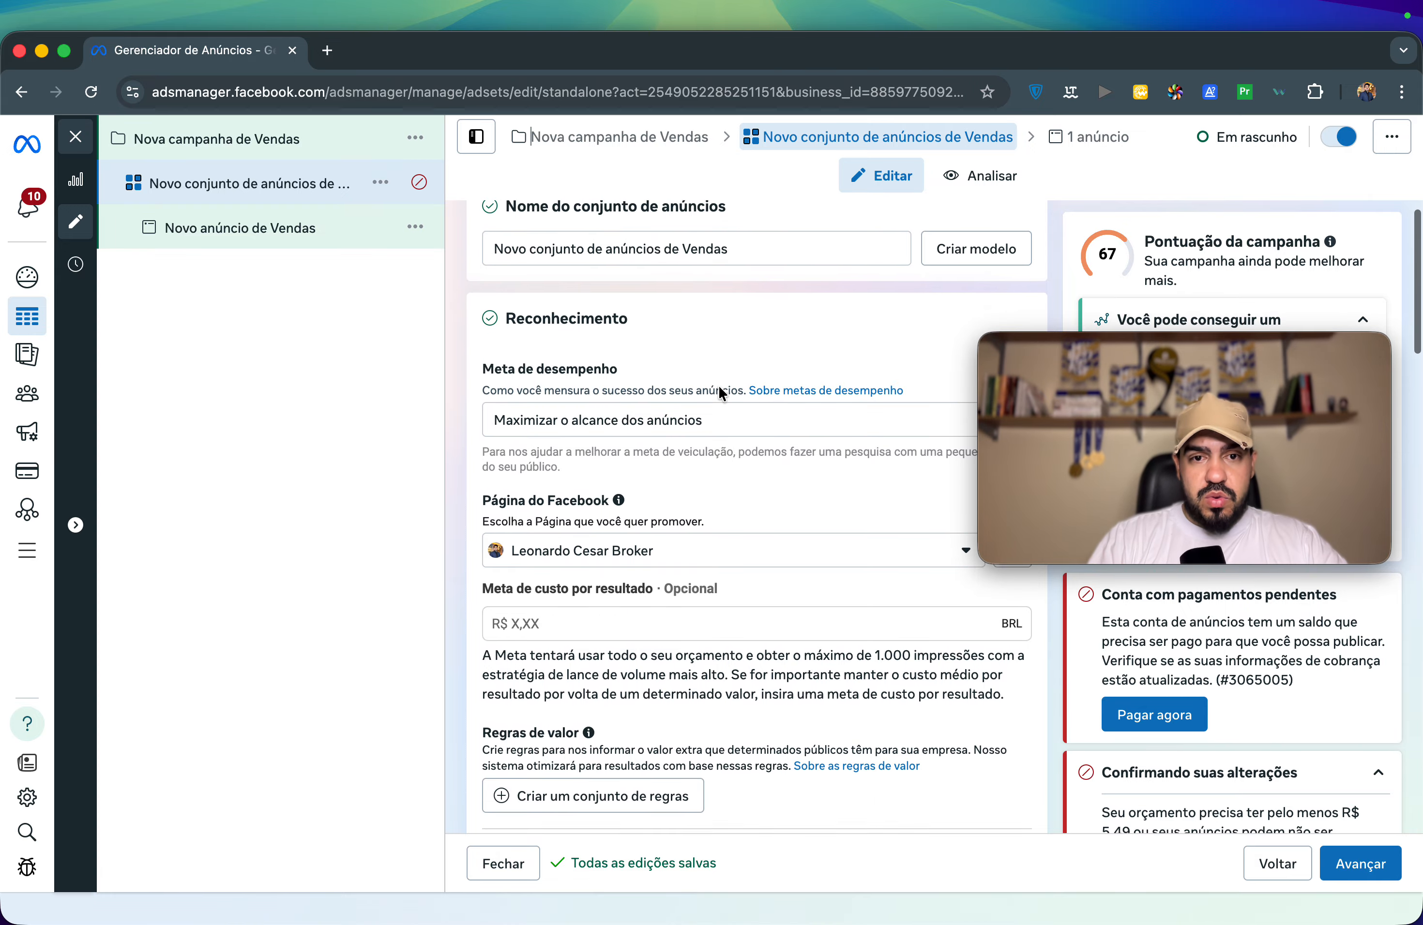
scroll(675, 388, "down", 1)
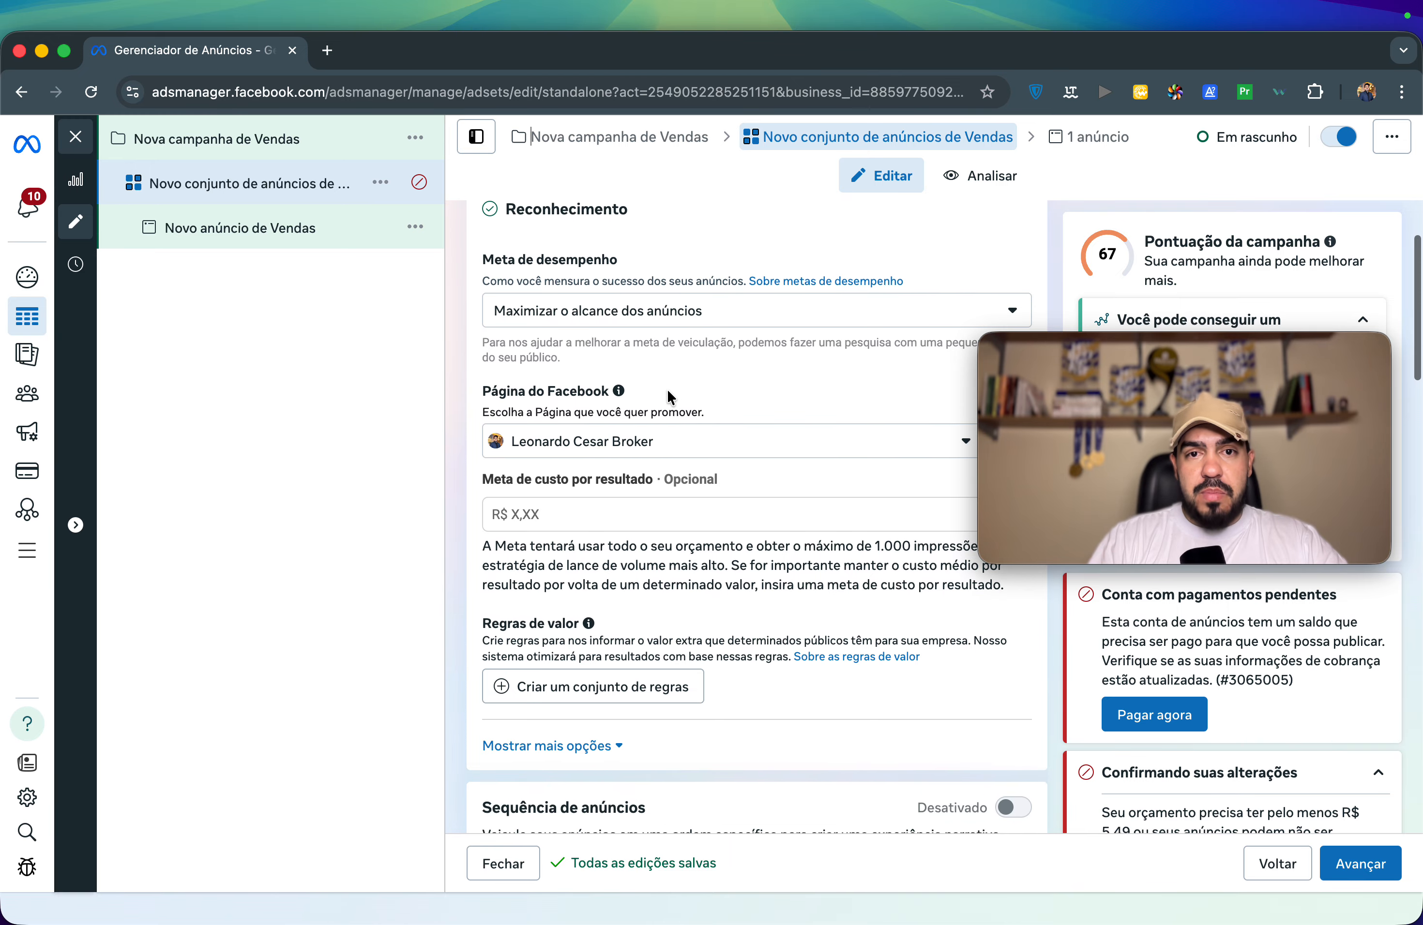
Step: Review the Meta de desempenho options offered in the ad set's Reconhecimento section, including the video viewing goals
left_click(740, 323)
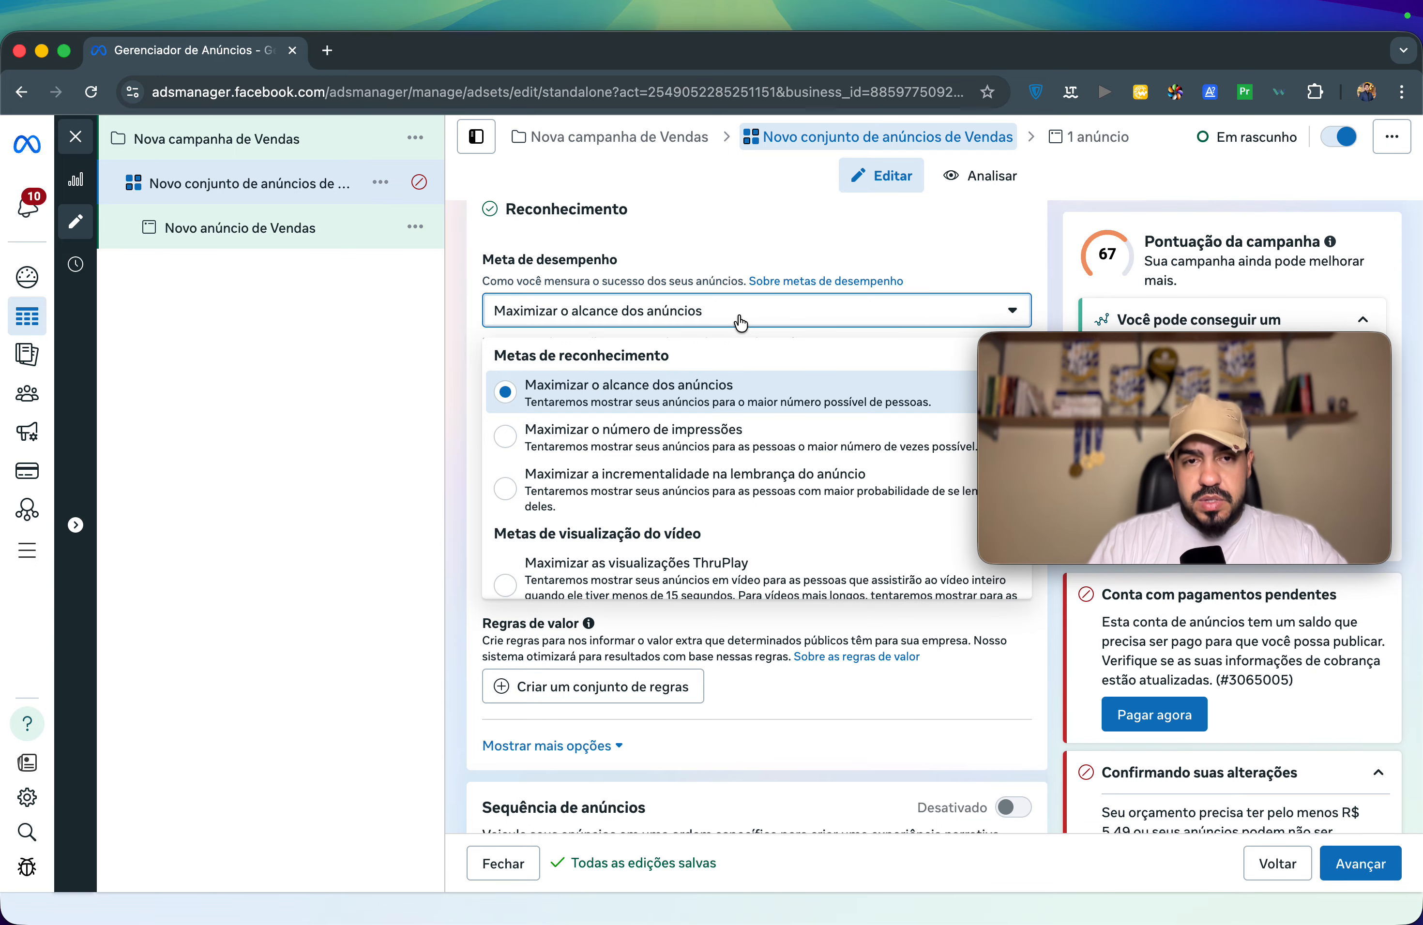
left_click(543, 251)
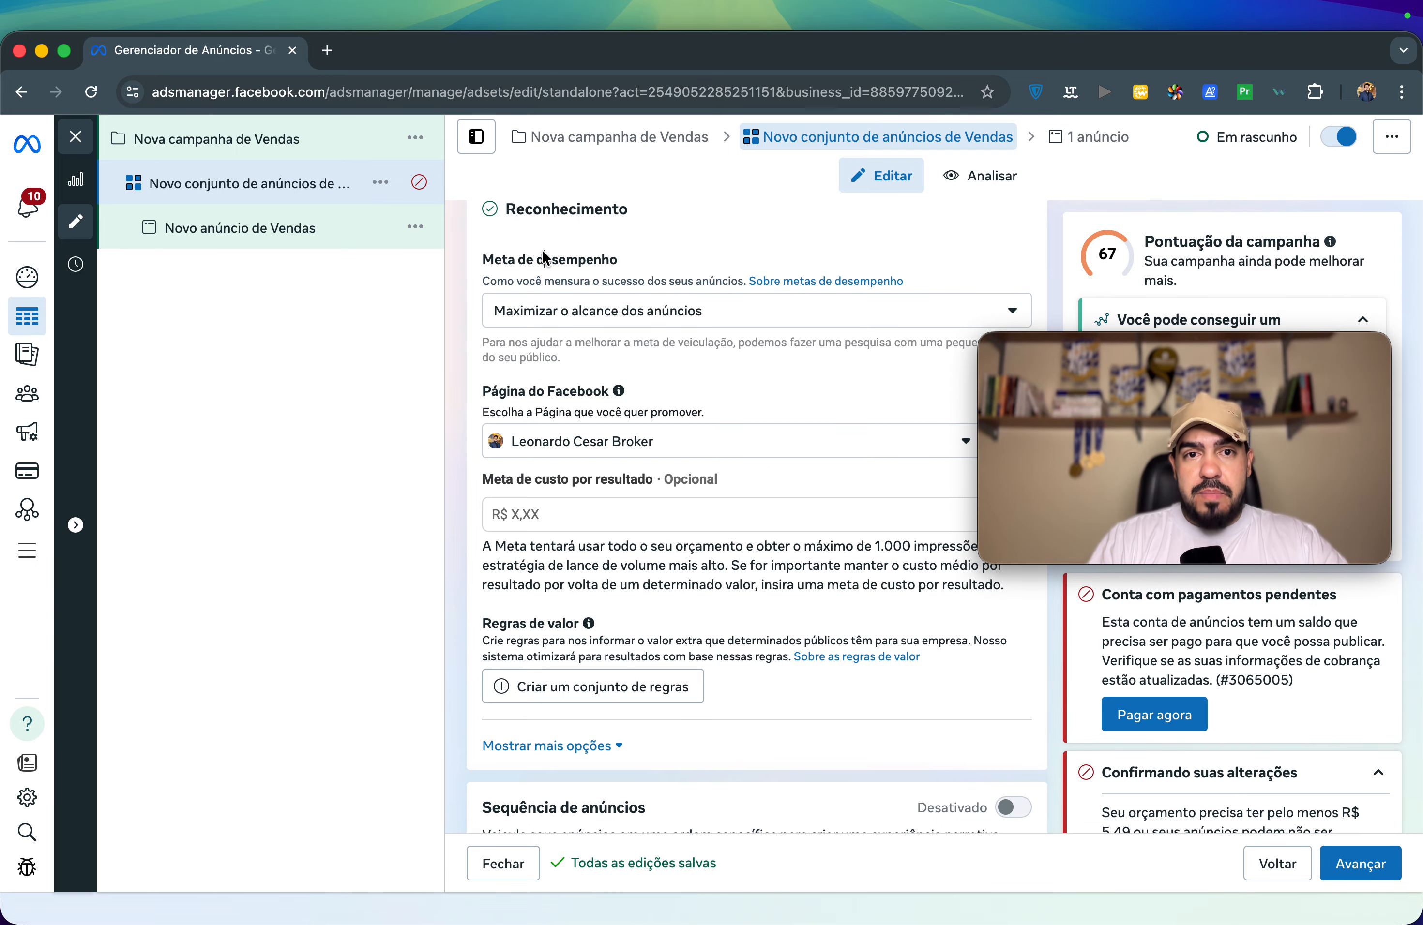
left_click(739, 312)
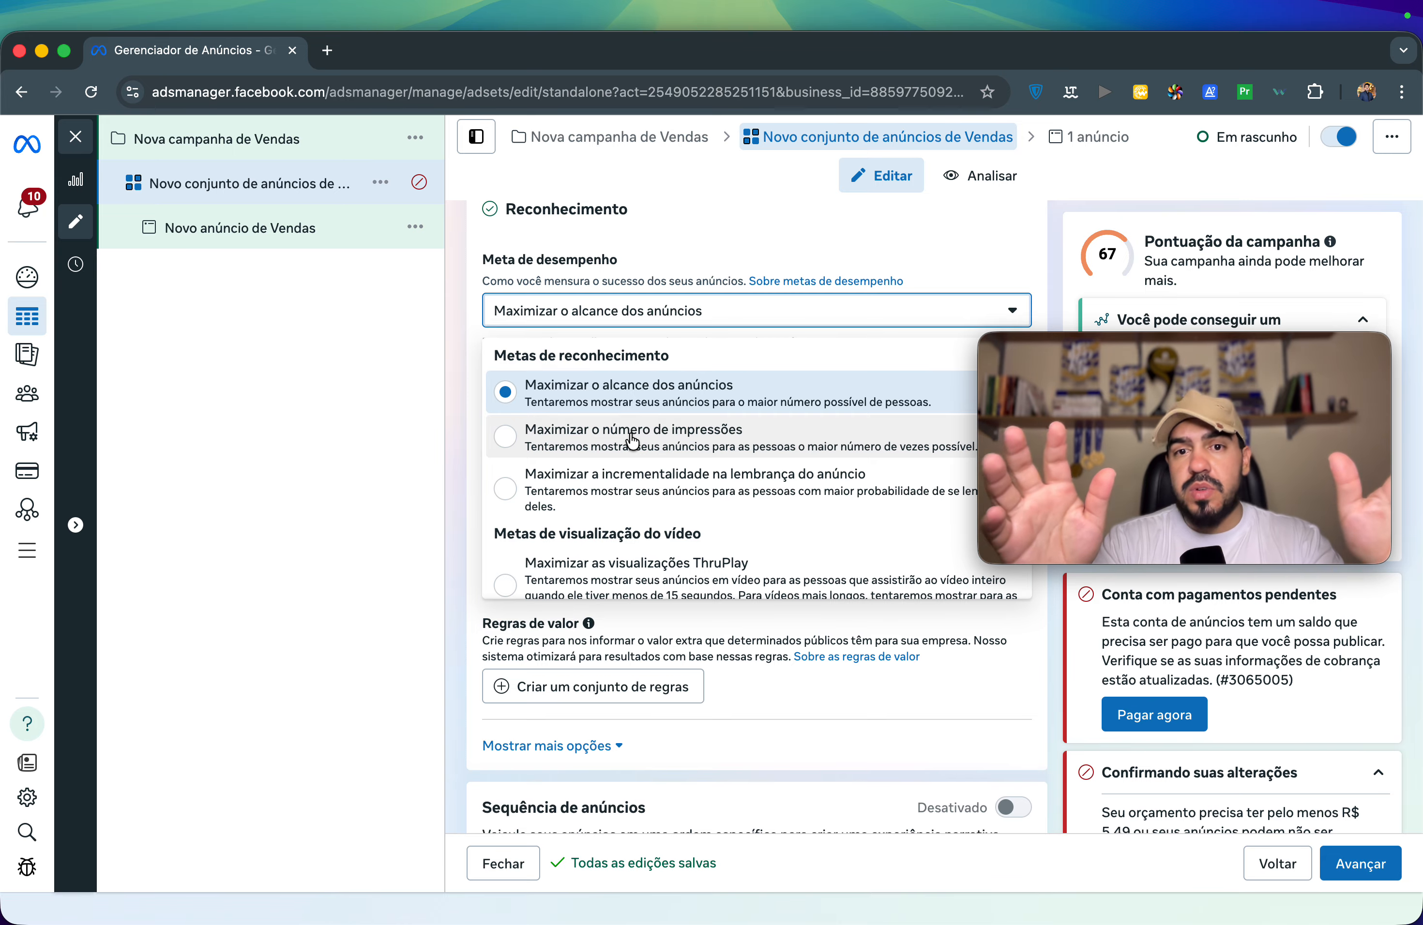
scroll(622, 505, "down", 5)
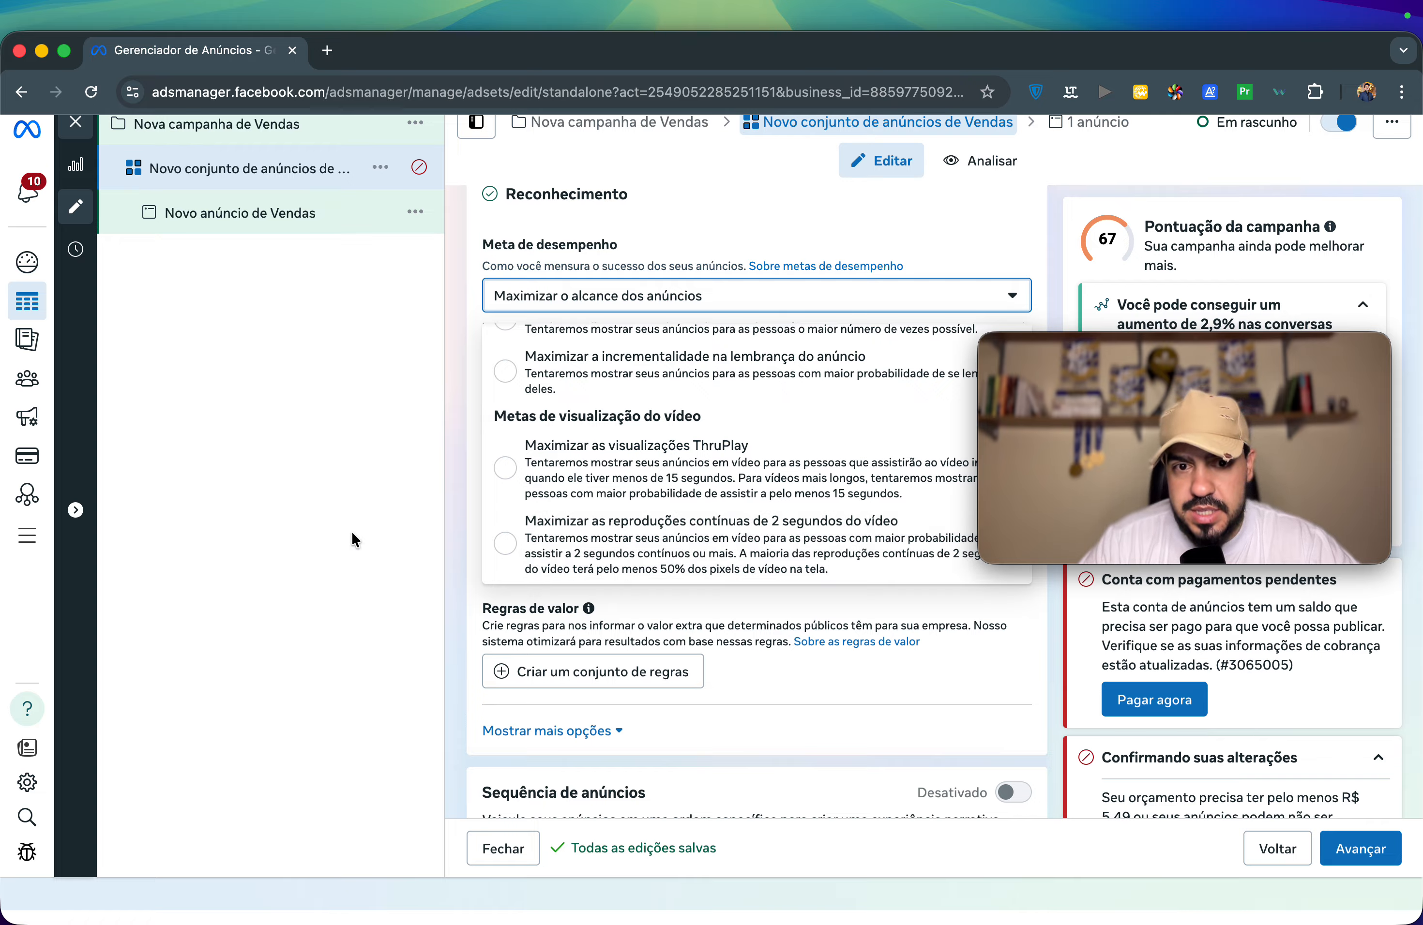
left_click(419, 421)
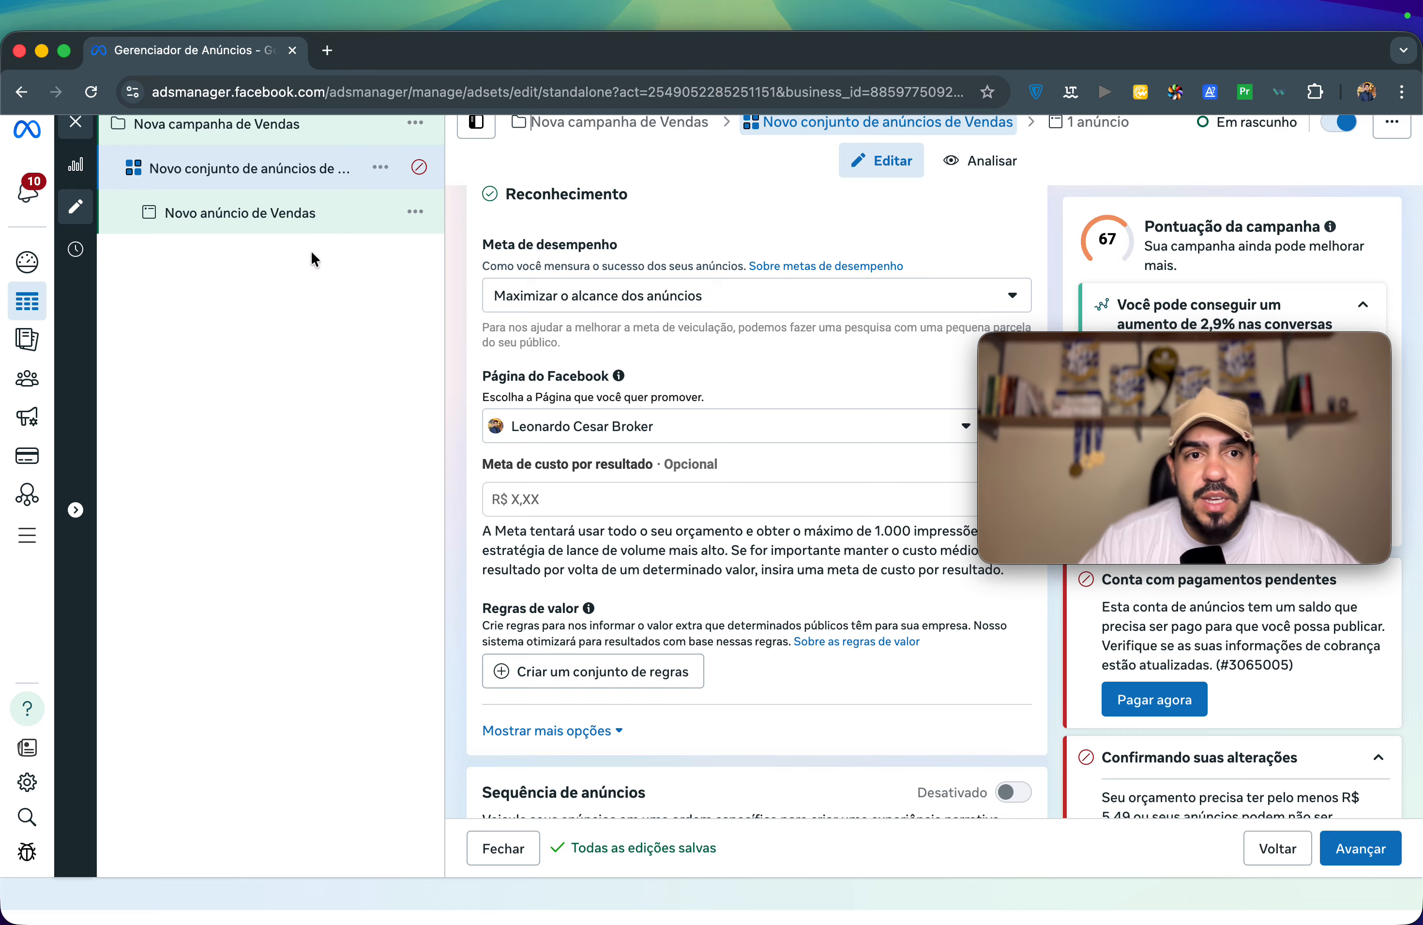
scroll(635, 199, "up", 3)
left_click(654, 443)
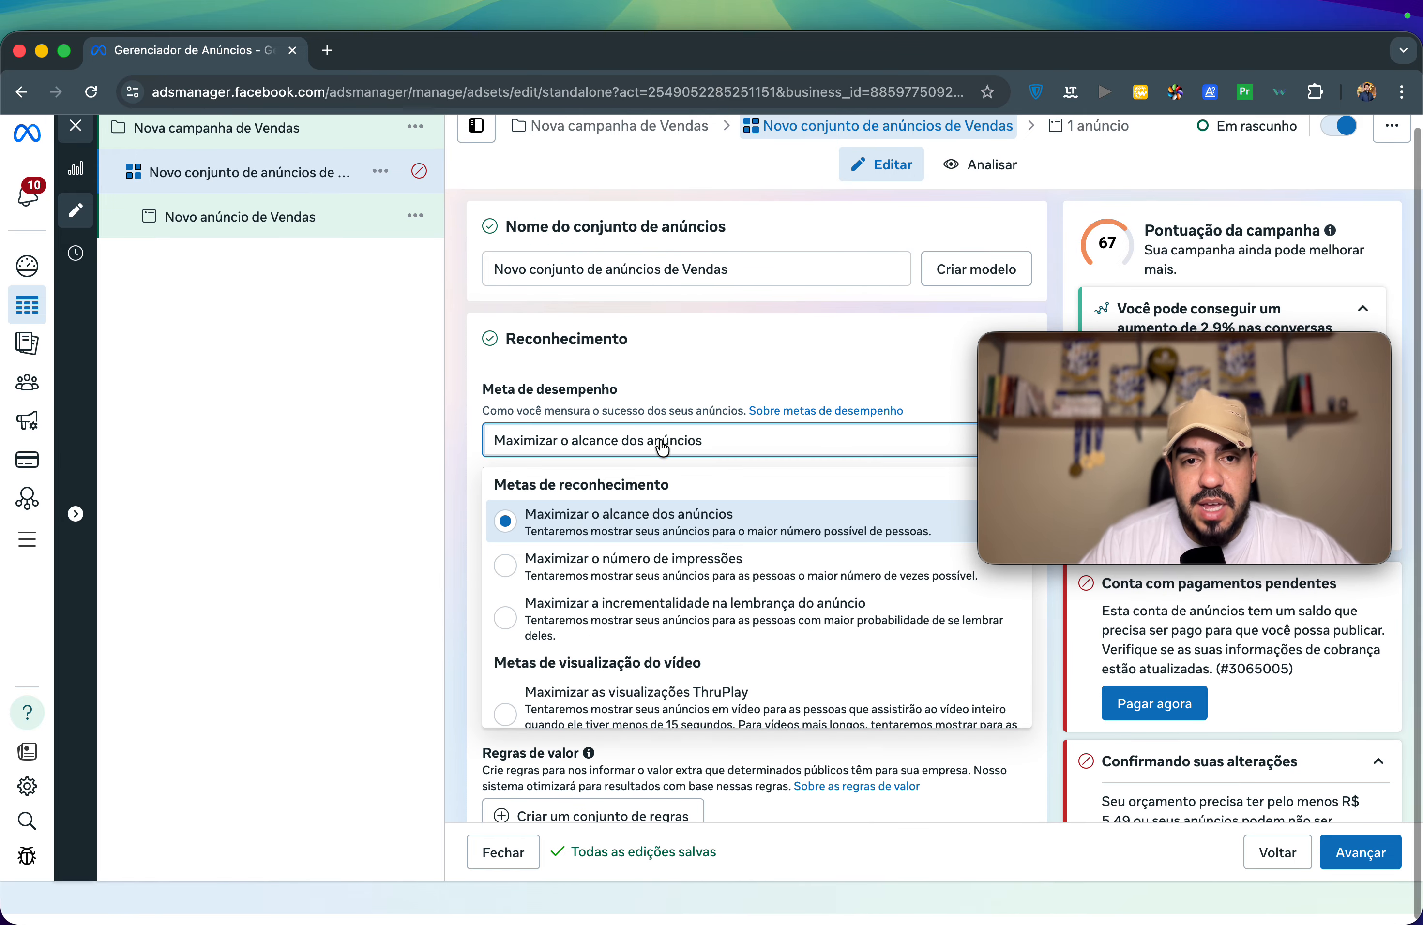
Step: Return to the campaign level and change the Objetivo da campanha to Engajamento
left_click(331, 151)
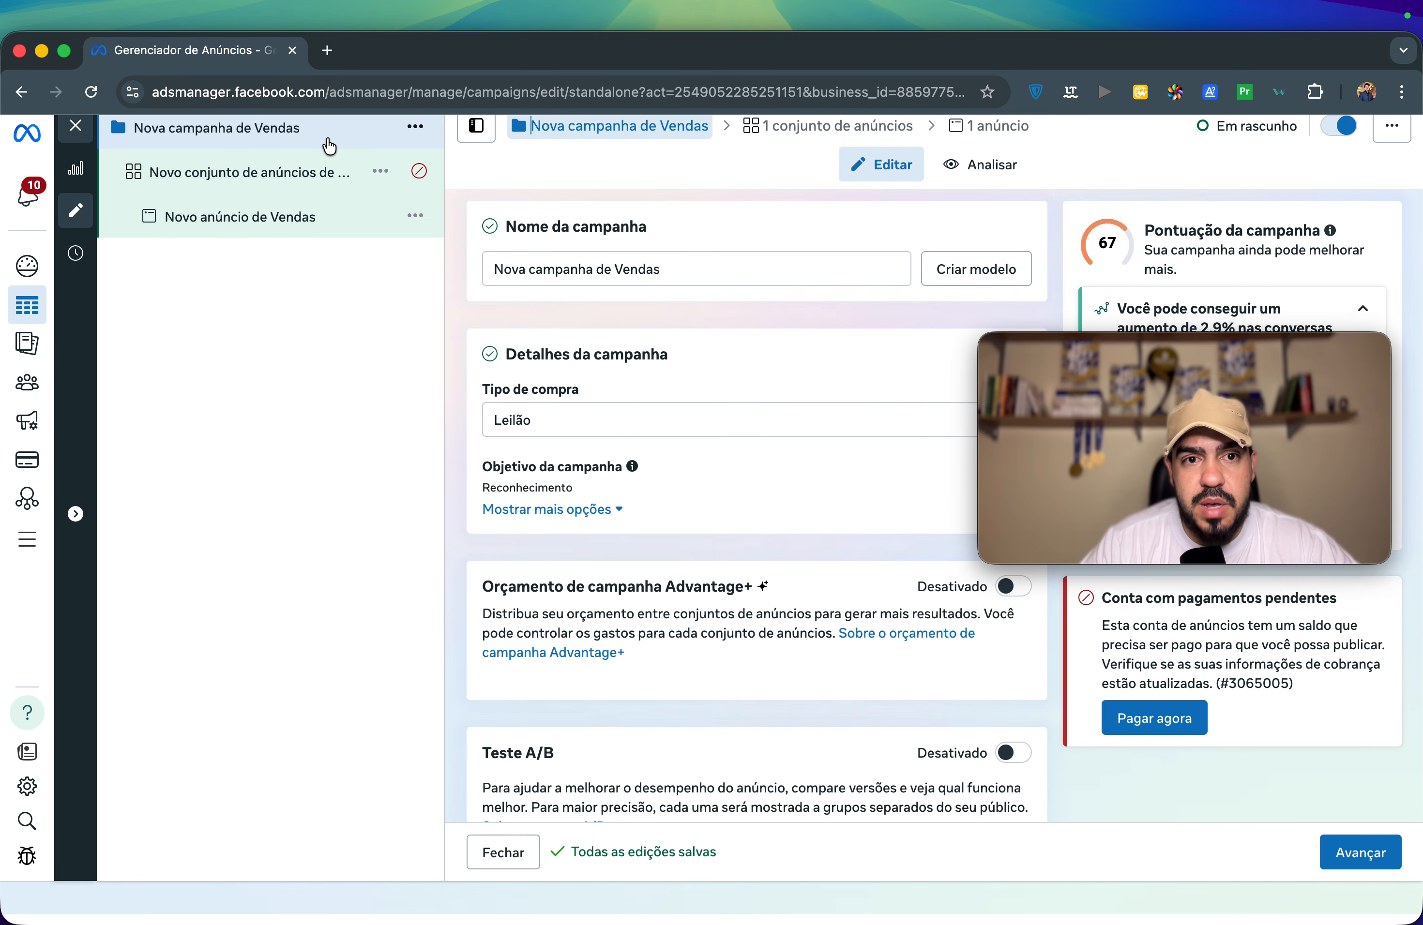
scroll(648, 541, "down", 4)
scroll(599, 443, "up", 4)
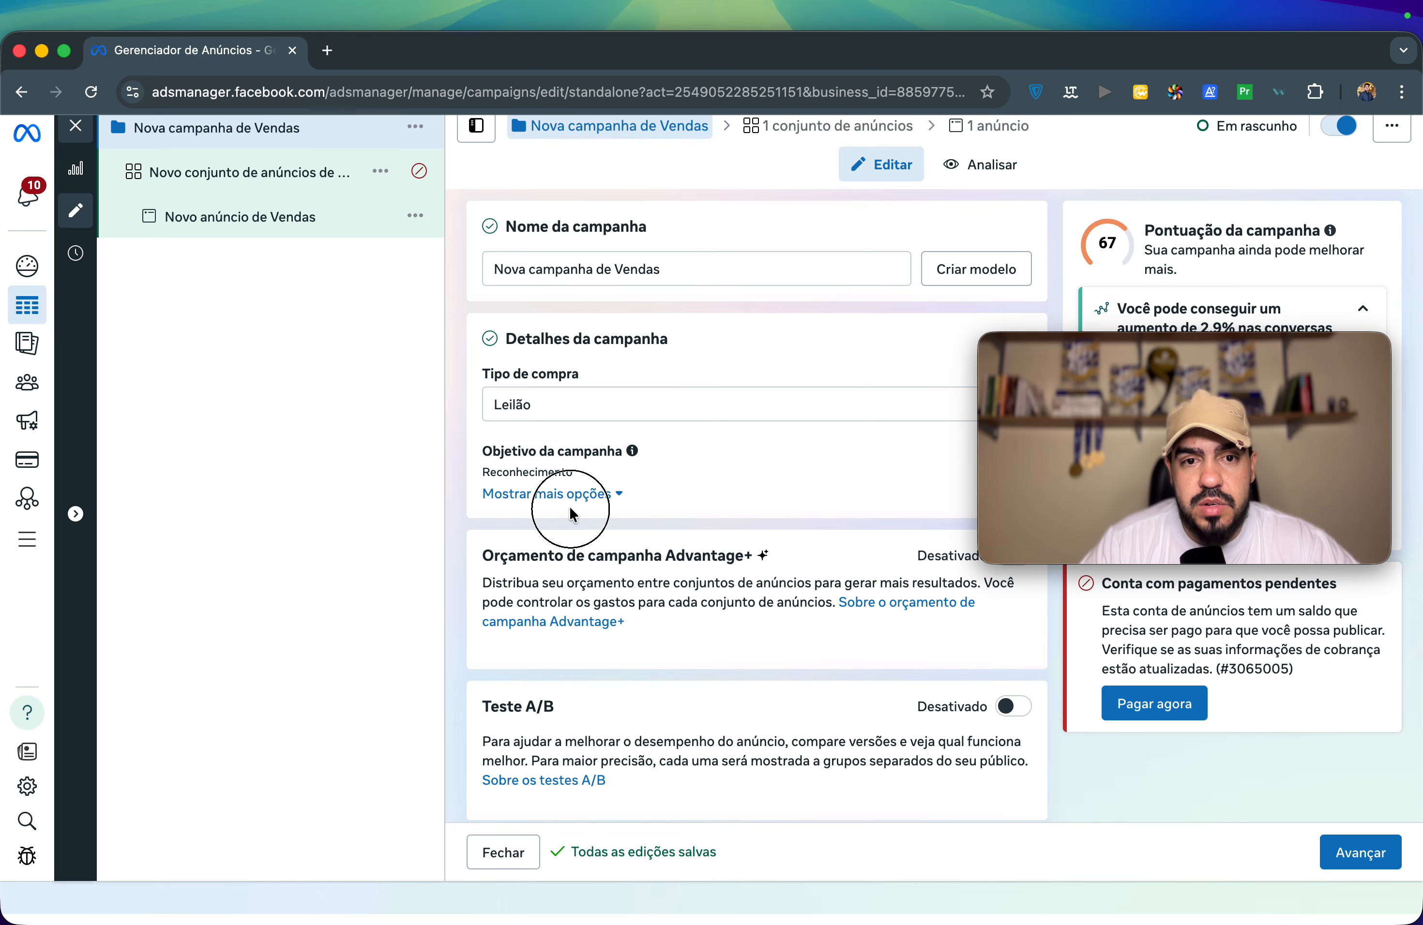
left_click(572, 498)
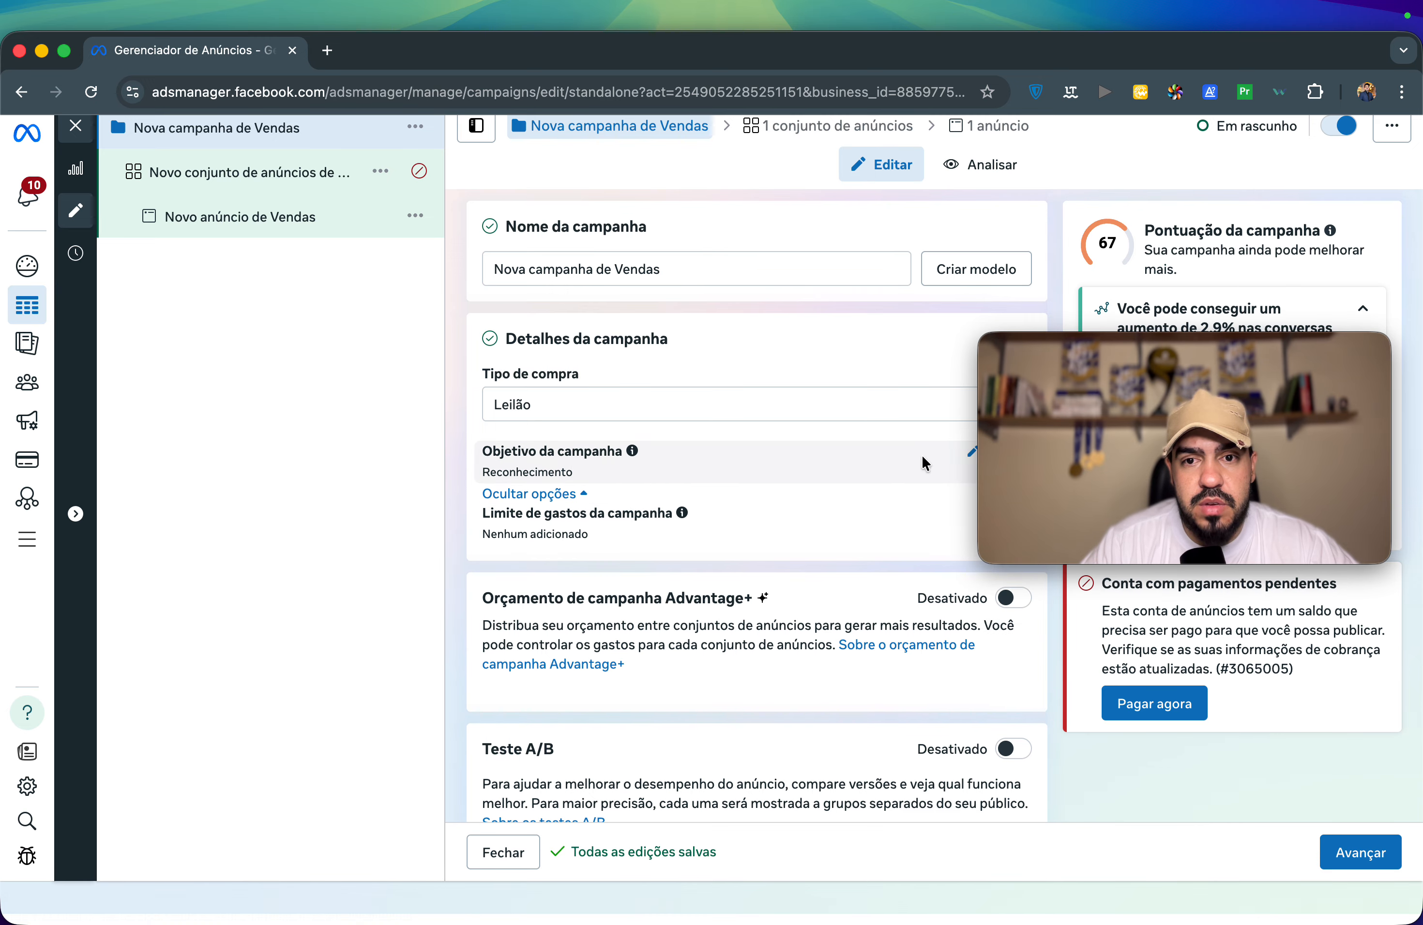
left_click(966, 458)
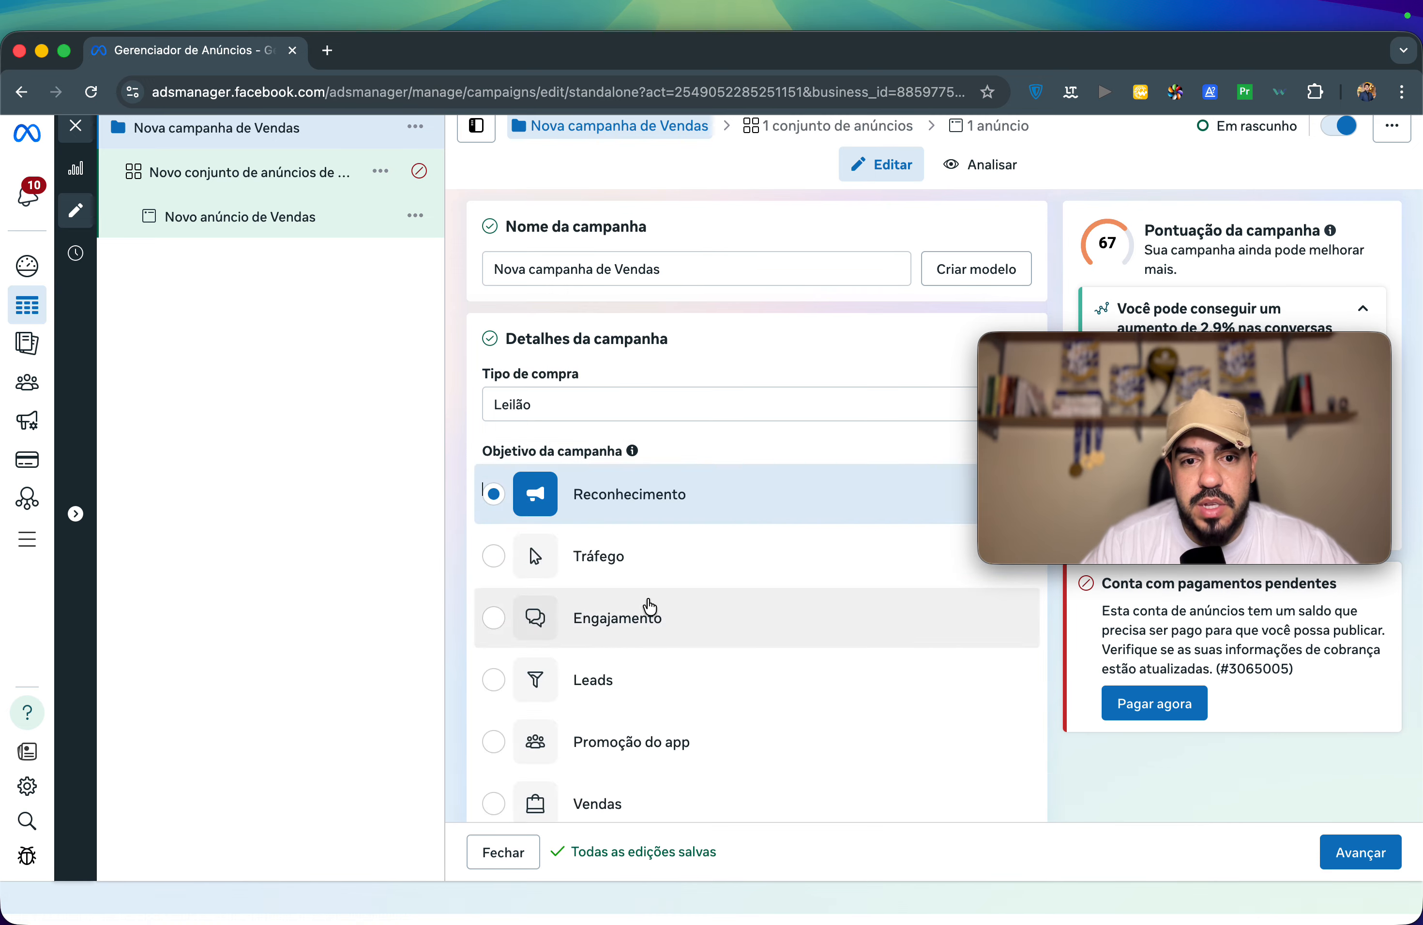
left_click(650, 614)
left_click(916, 505)
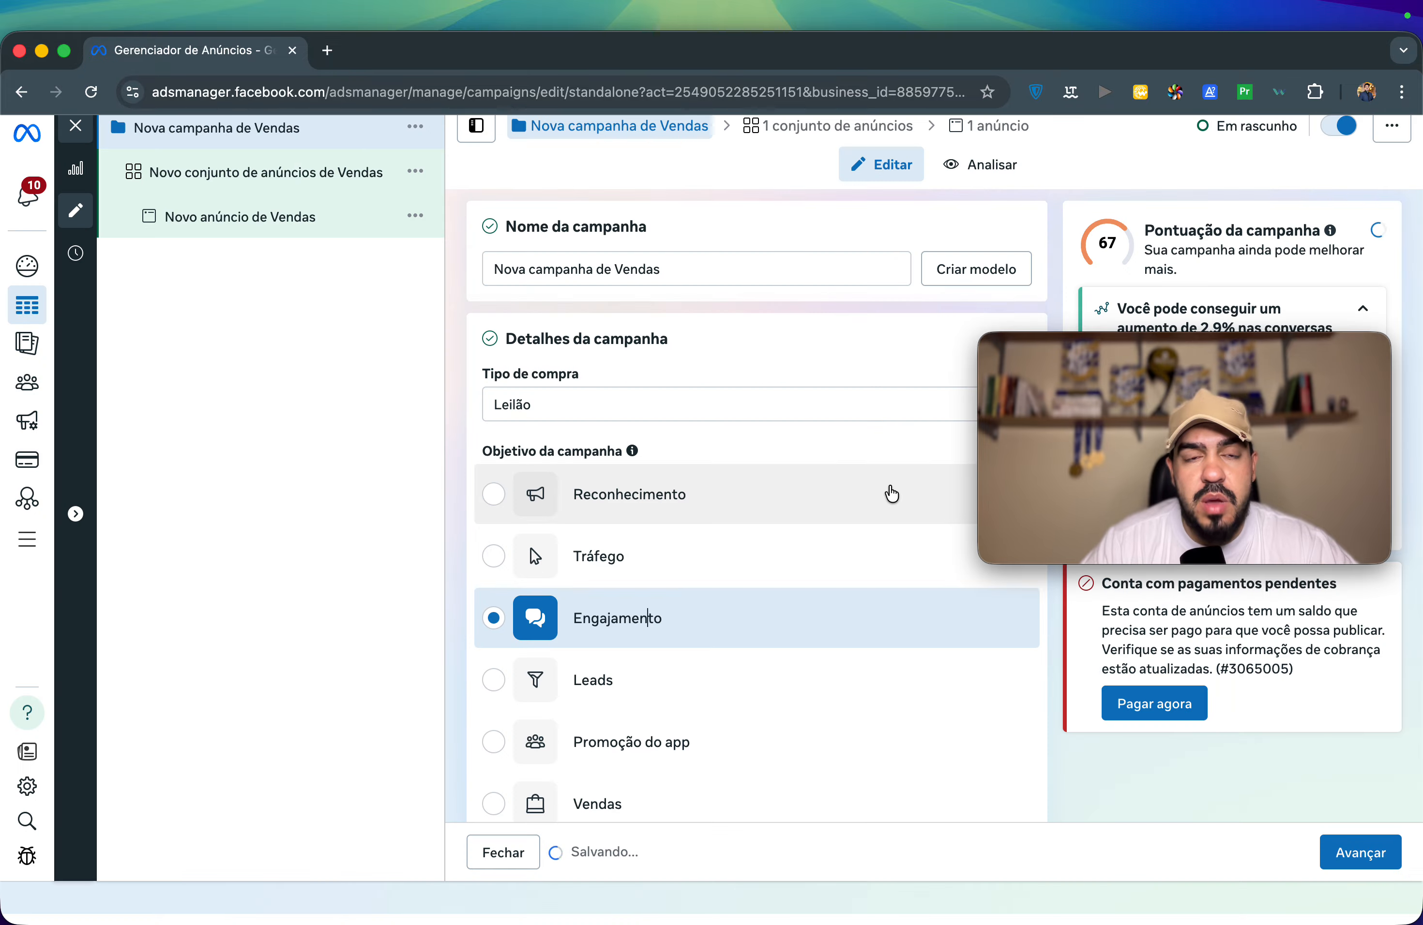
Step: In the ad set, try Ligações as the Local da conversão, and switch it to Destinos das mensagens
left_click(340, 182)
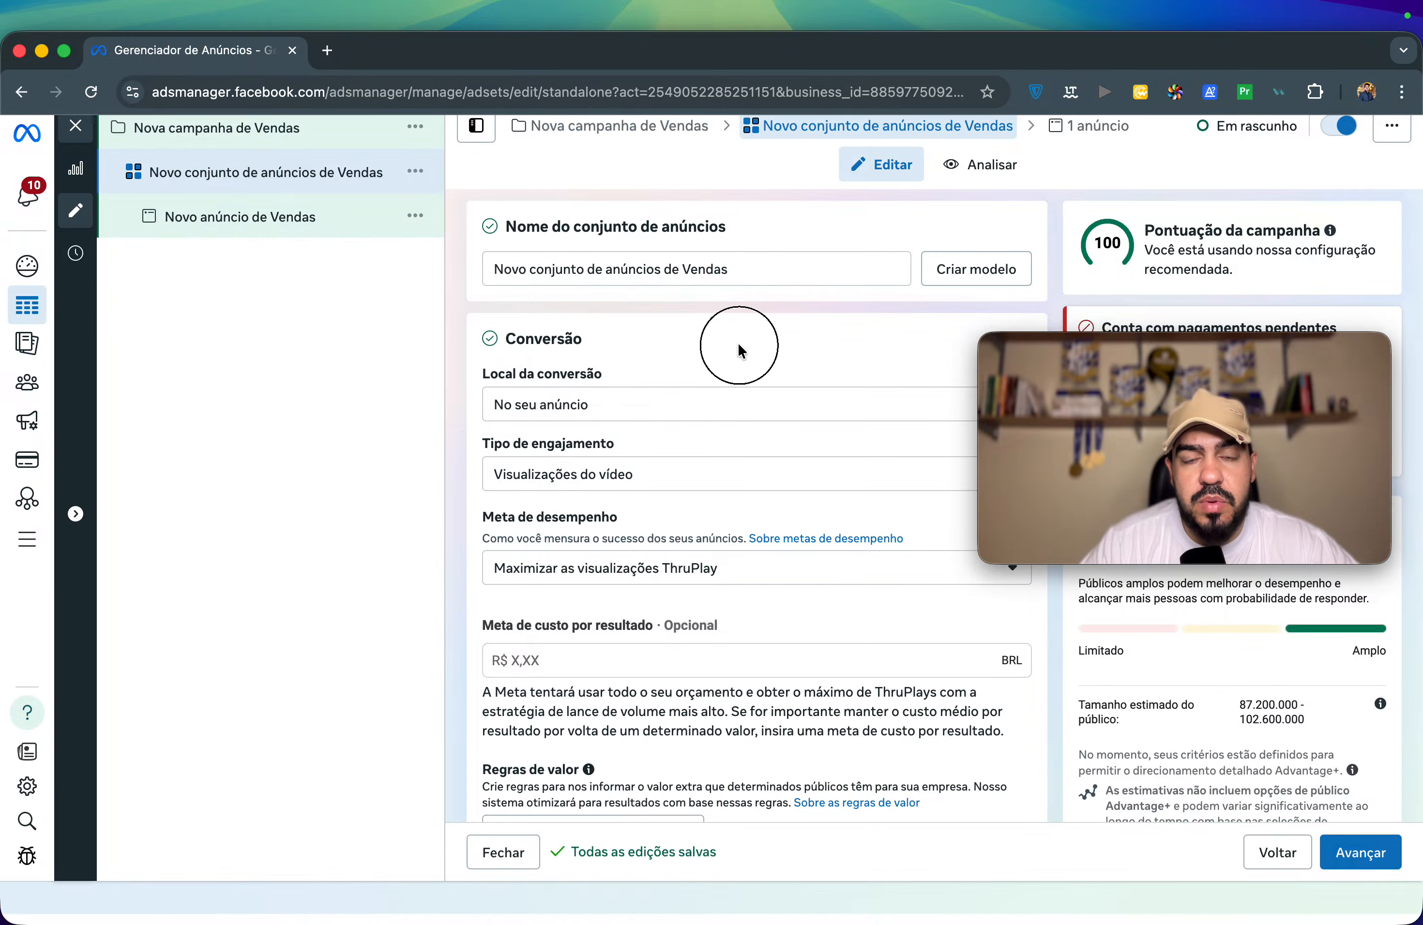
scroll(736, 409, "down", 1)
left_click(671, 384)
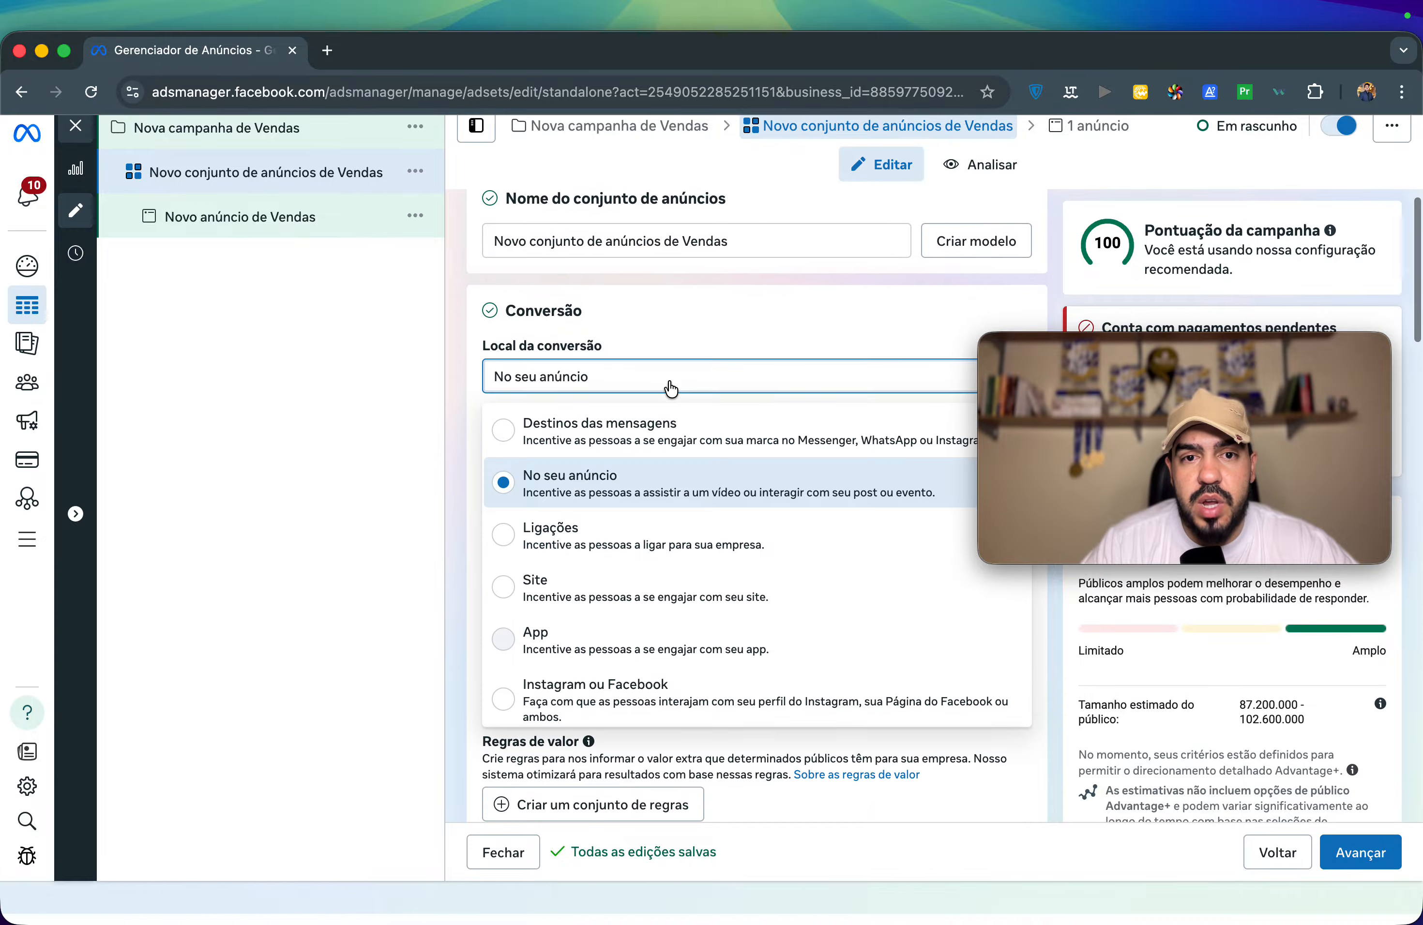
scroll(704, 529, "up", 1)
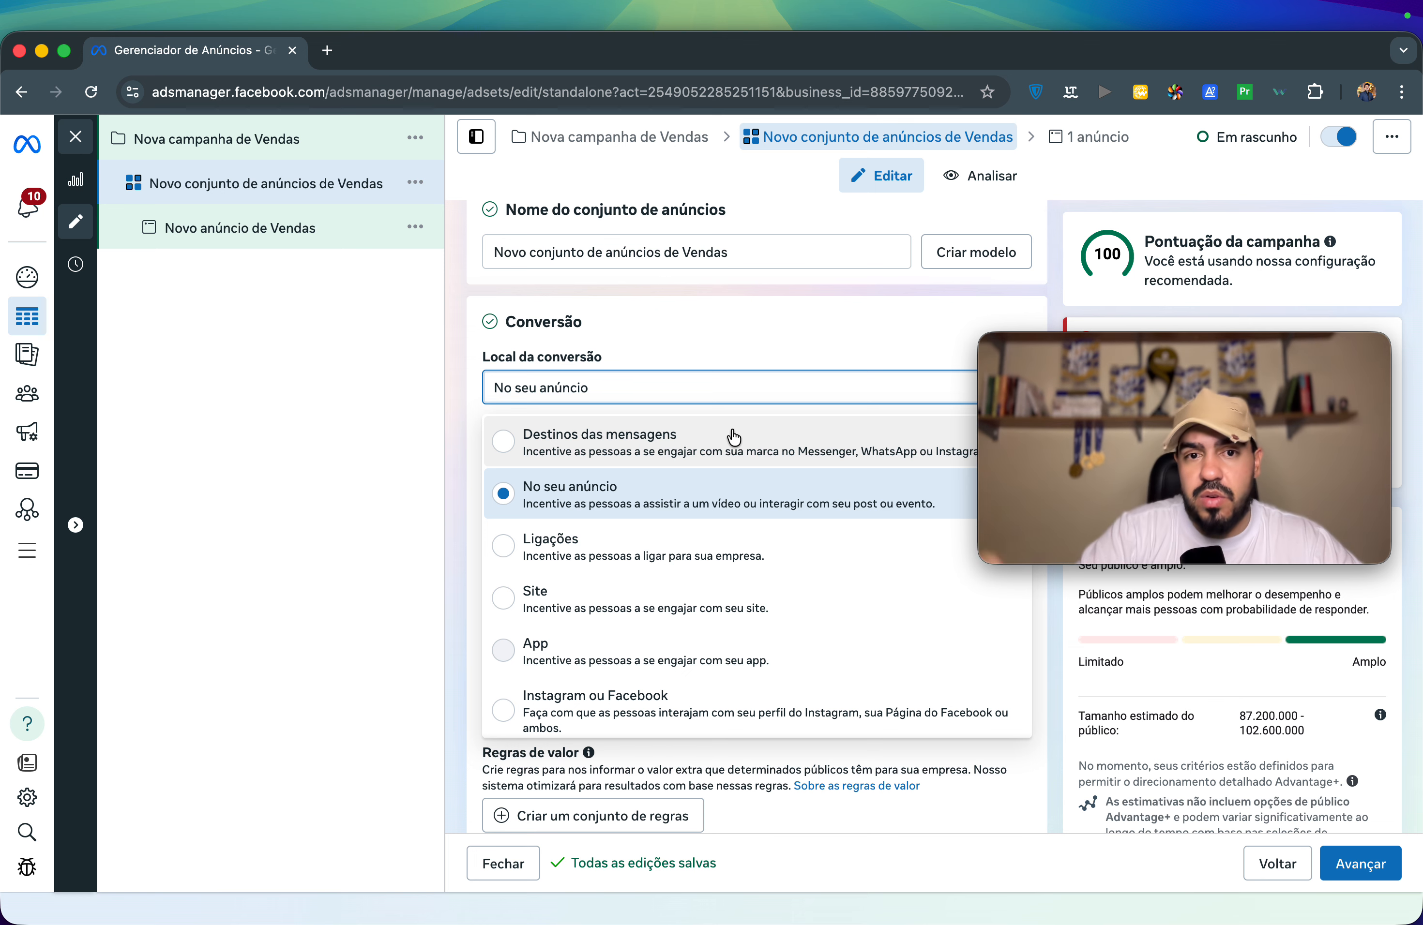
left_click(636, 559)
left_click(639, 395)
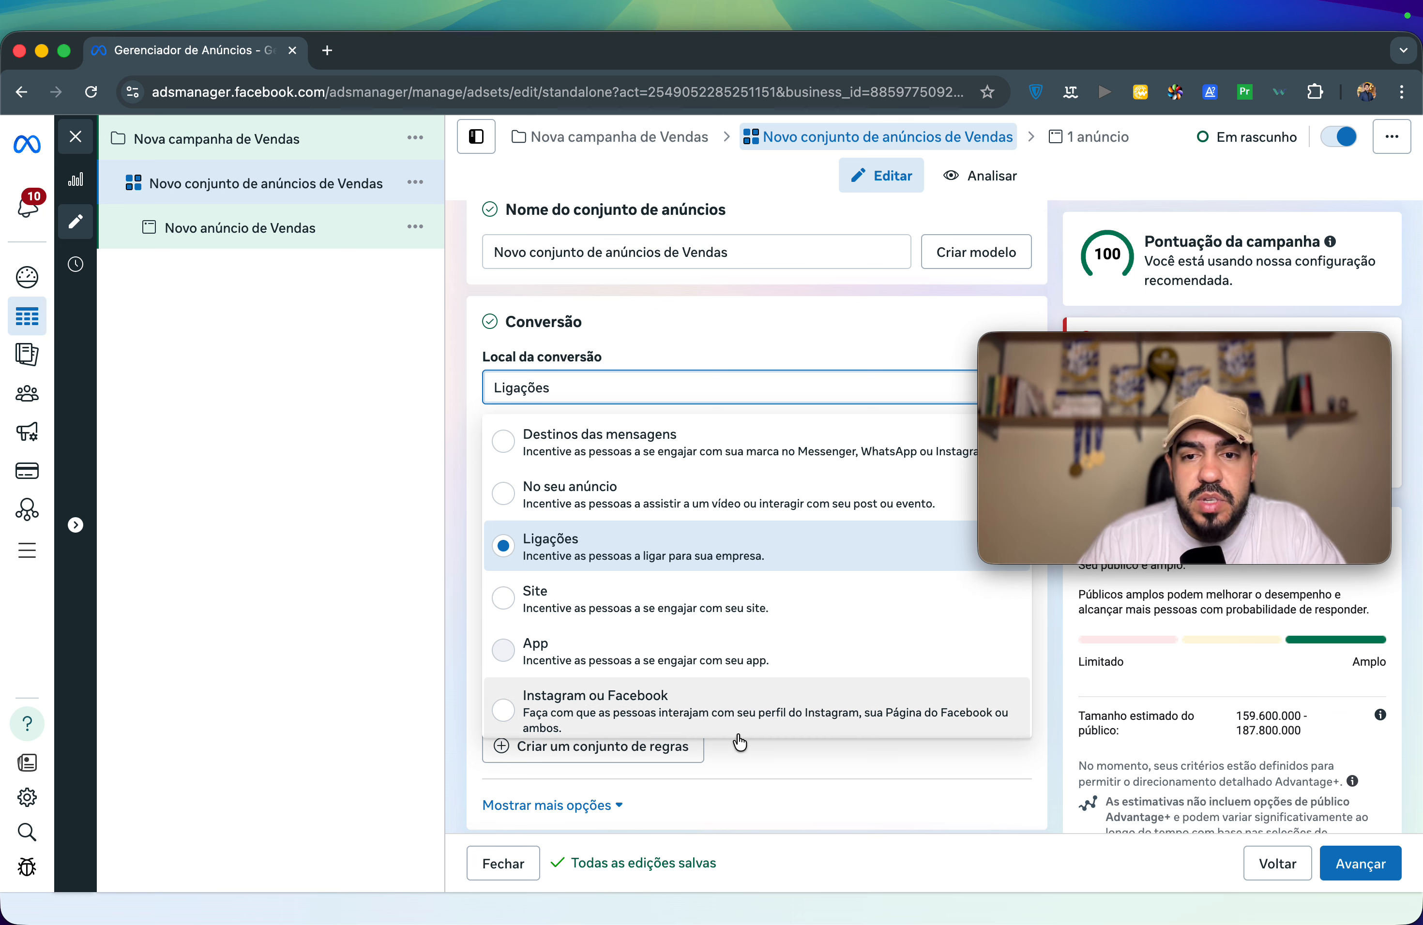
left_click(537, 461)
left_click(503, 443)
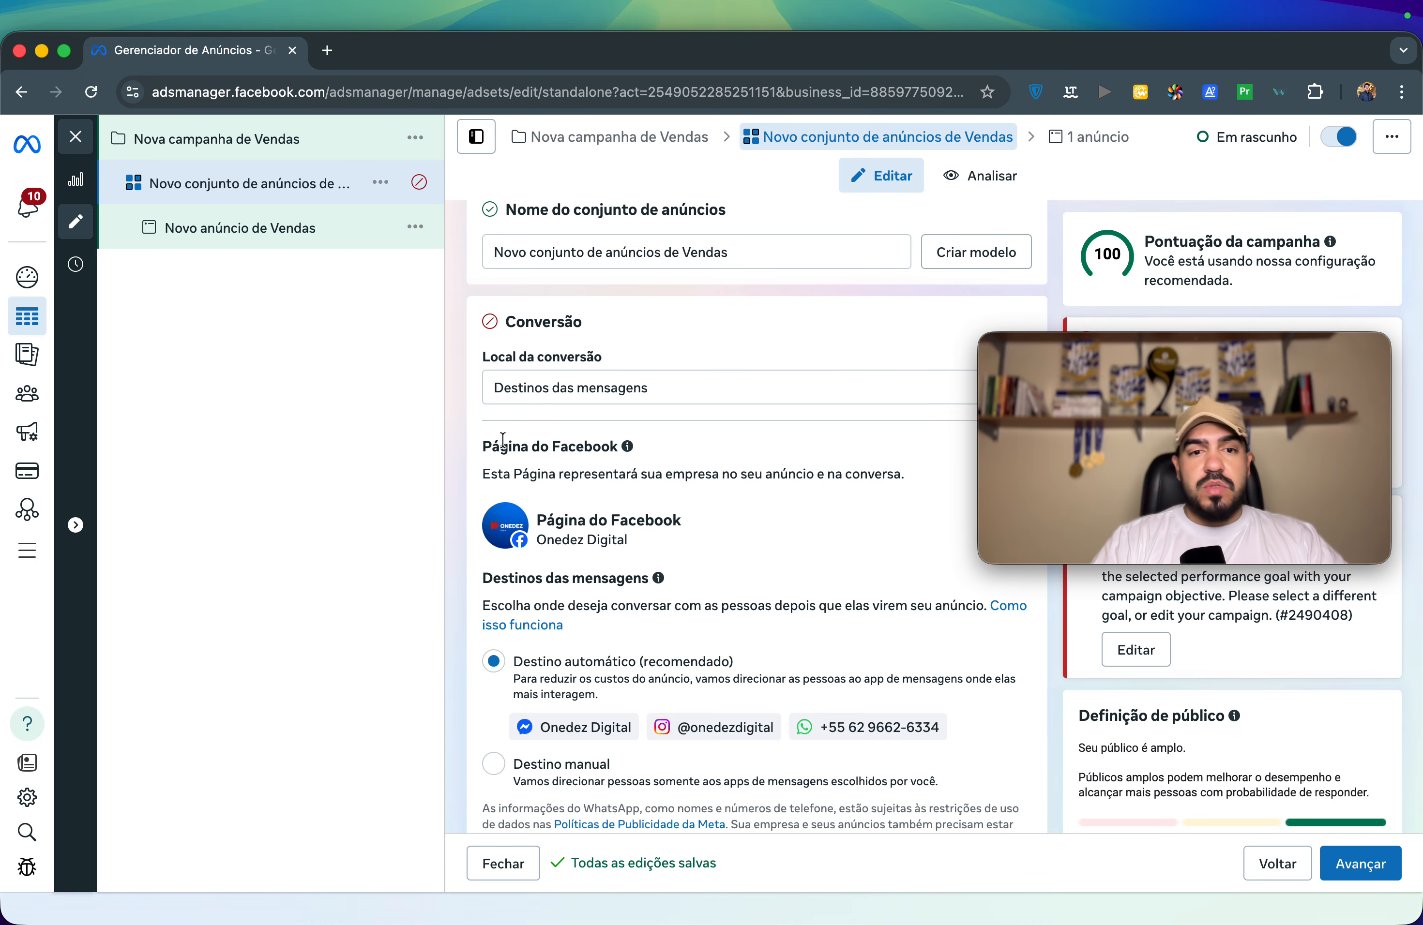
Step: Choose Destino manual for the message destinations and deselect Messenger and Instagram, keeping only WhatsApp
scroll(567, 605, "down", 3)
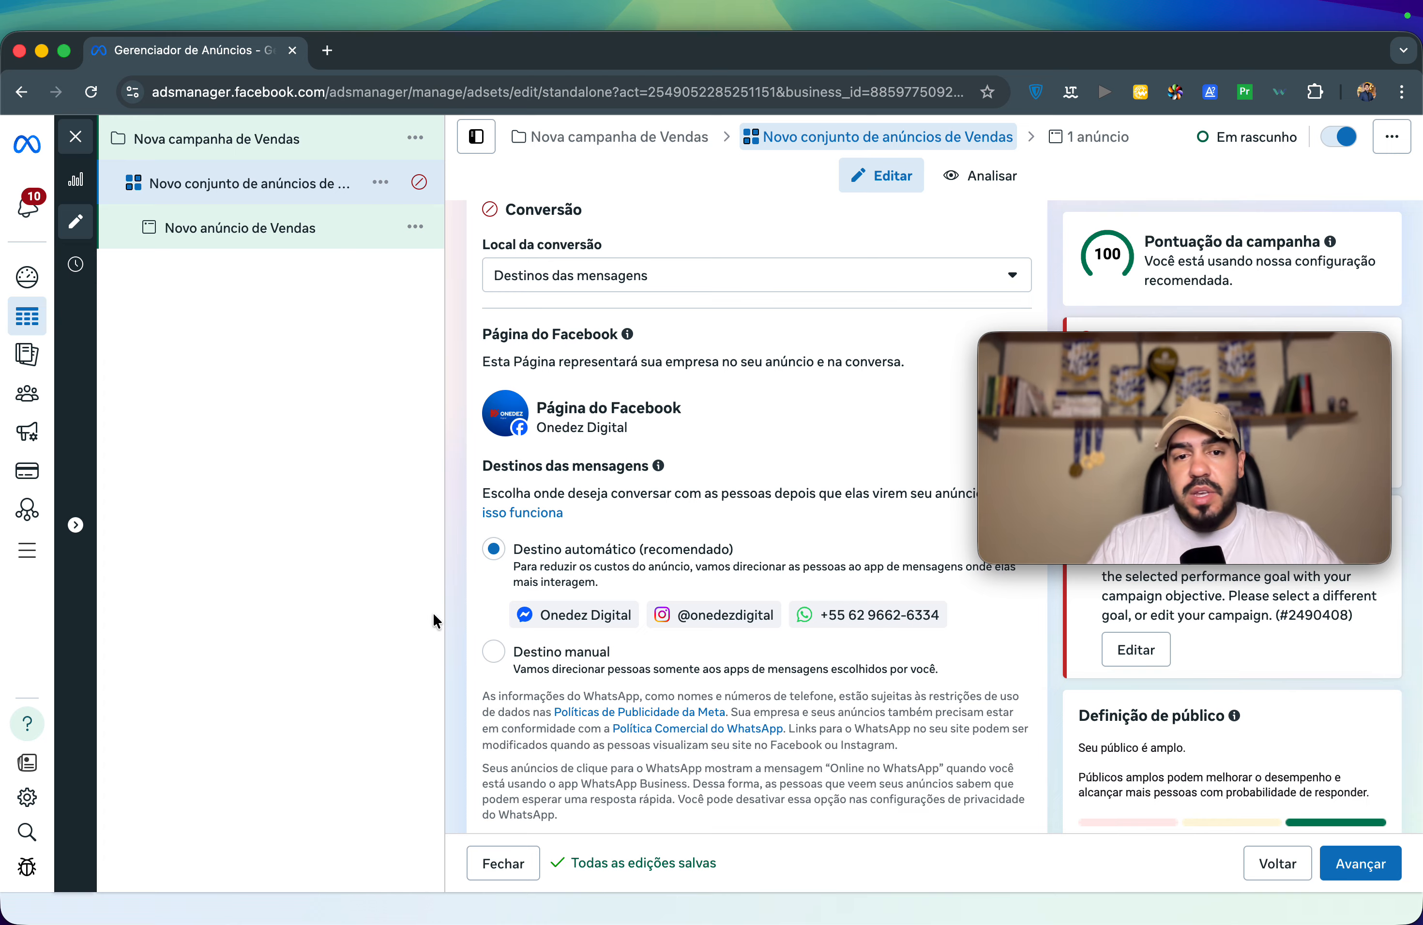
left_click(494, 652)
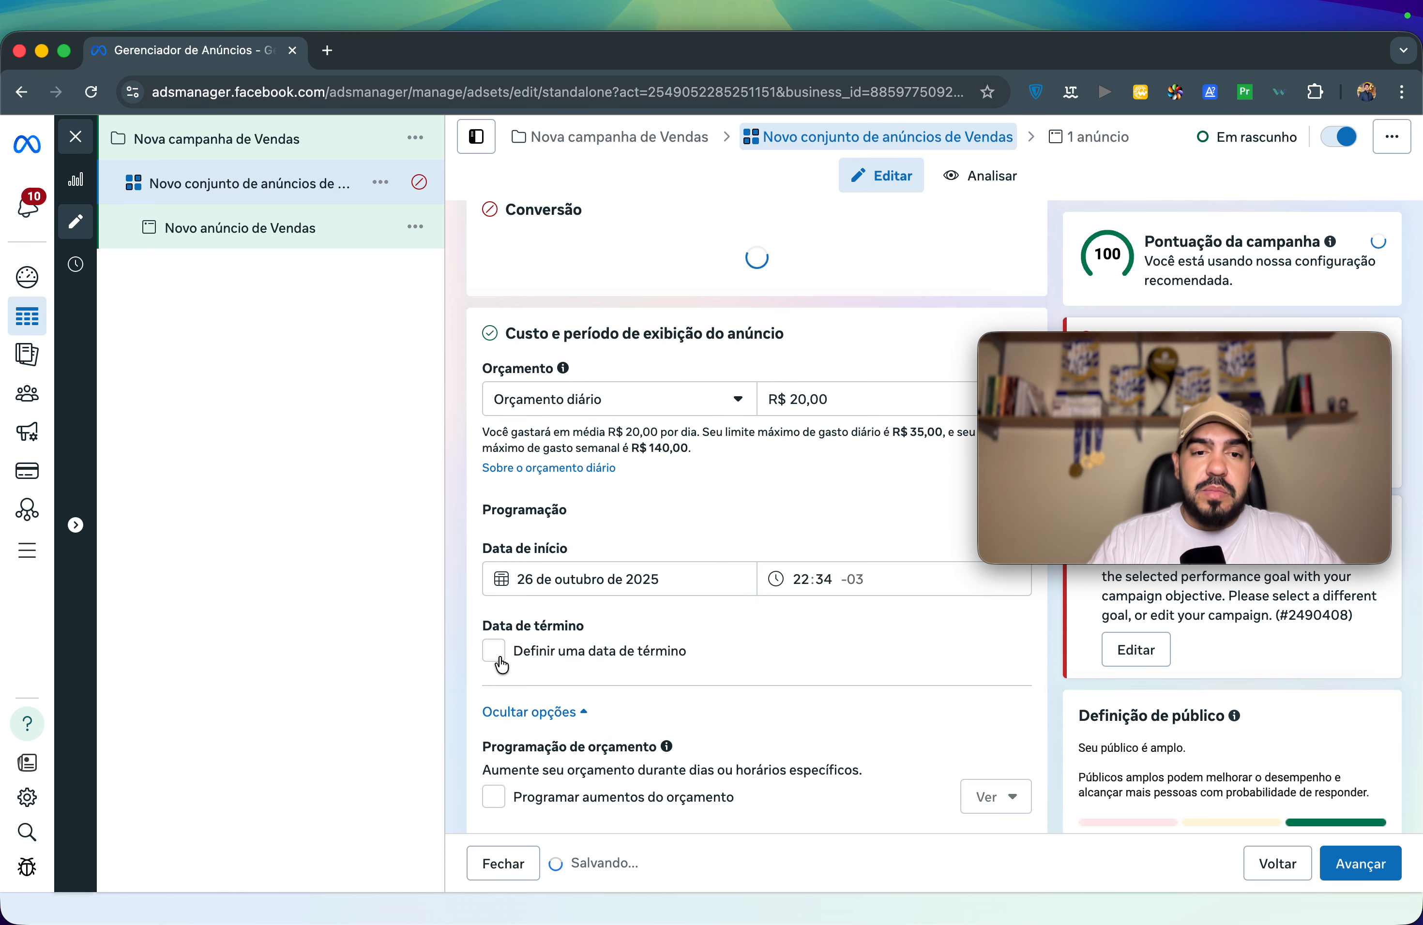
scroll(589, 677, "down", 3)
scroll(589, 678, "down", 1)
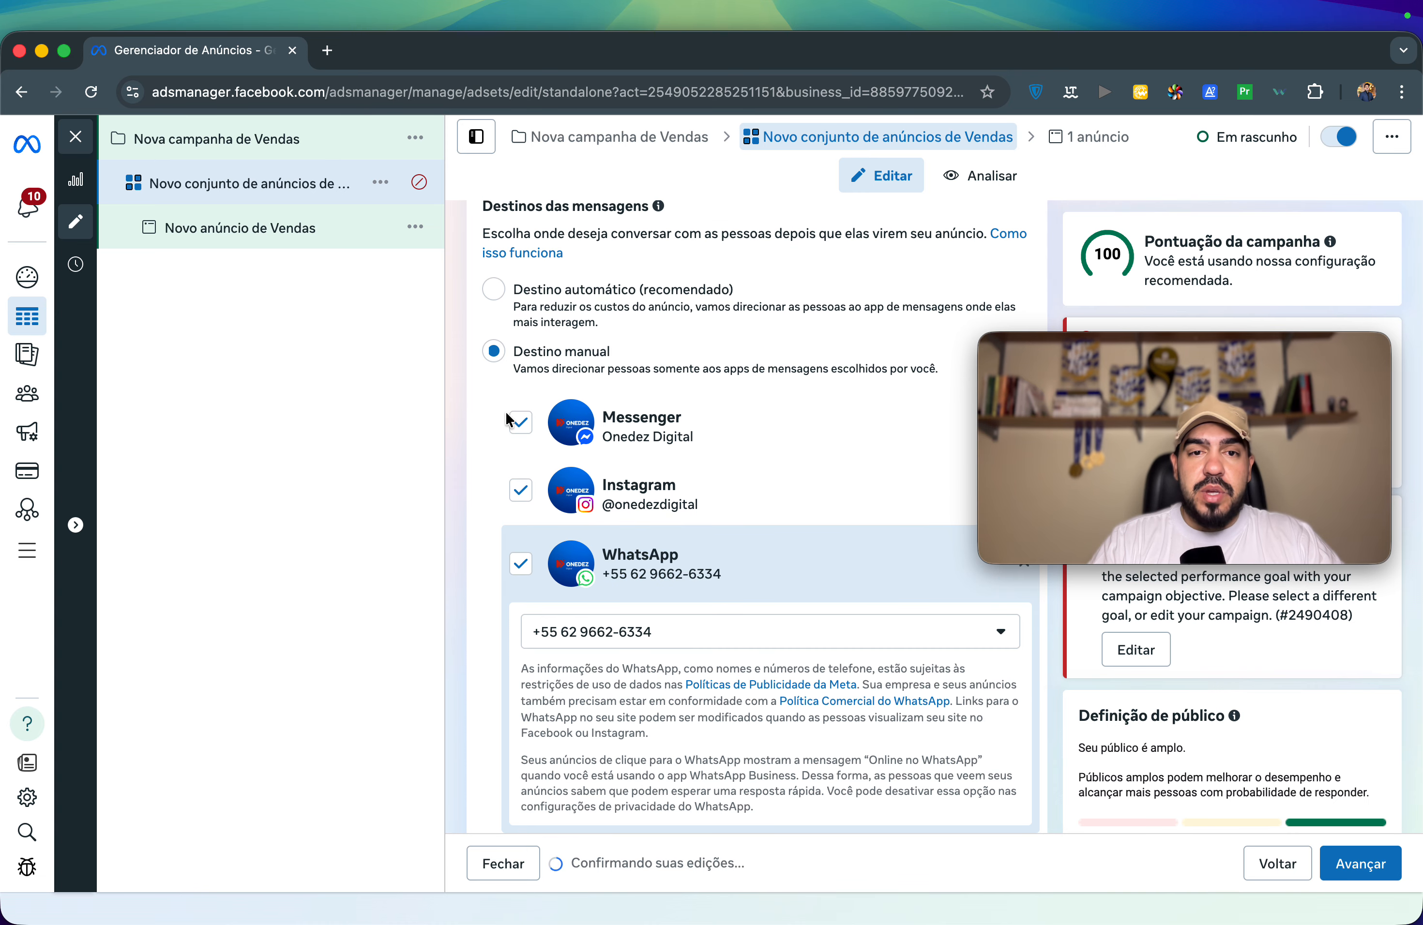
left_click(517, 424)
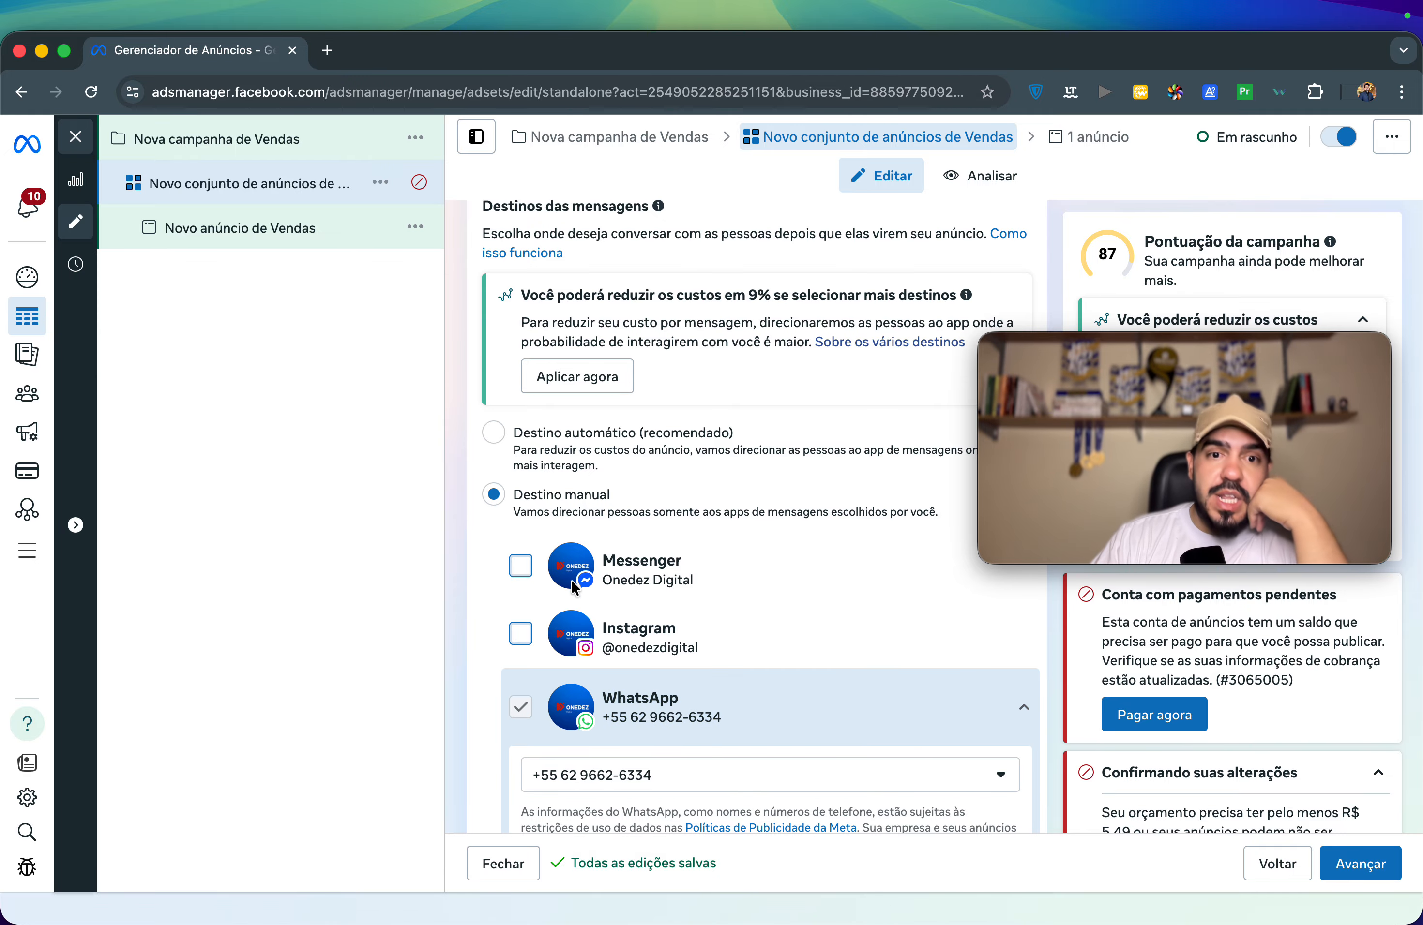
Step: Set the ad set's Meta de desempenho to Maximizar o número de cliques no link
scroll(574, 587, "down", 8)
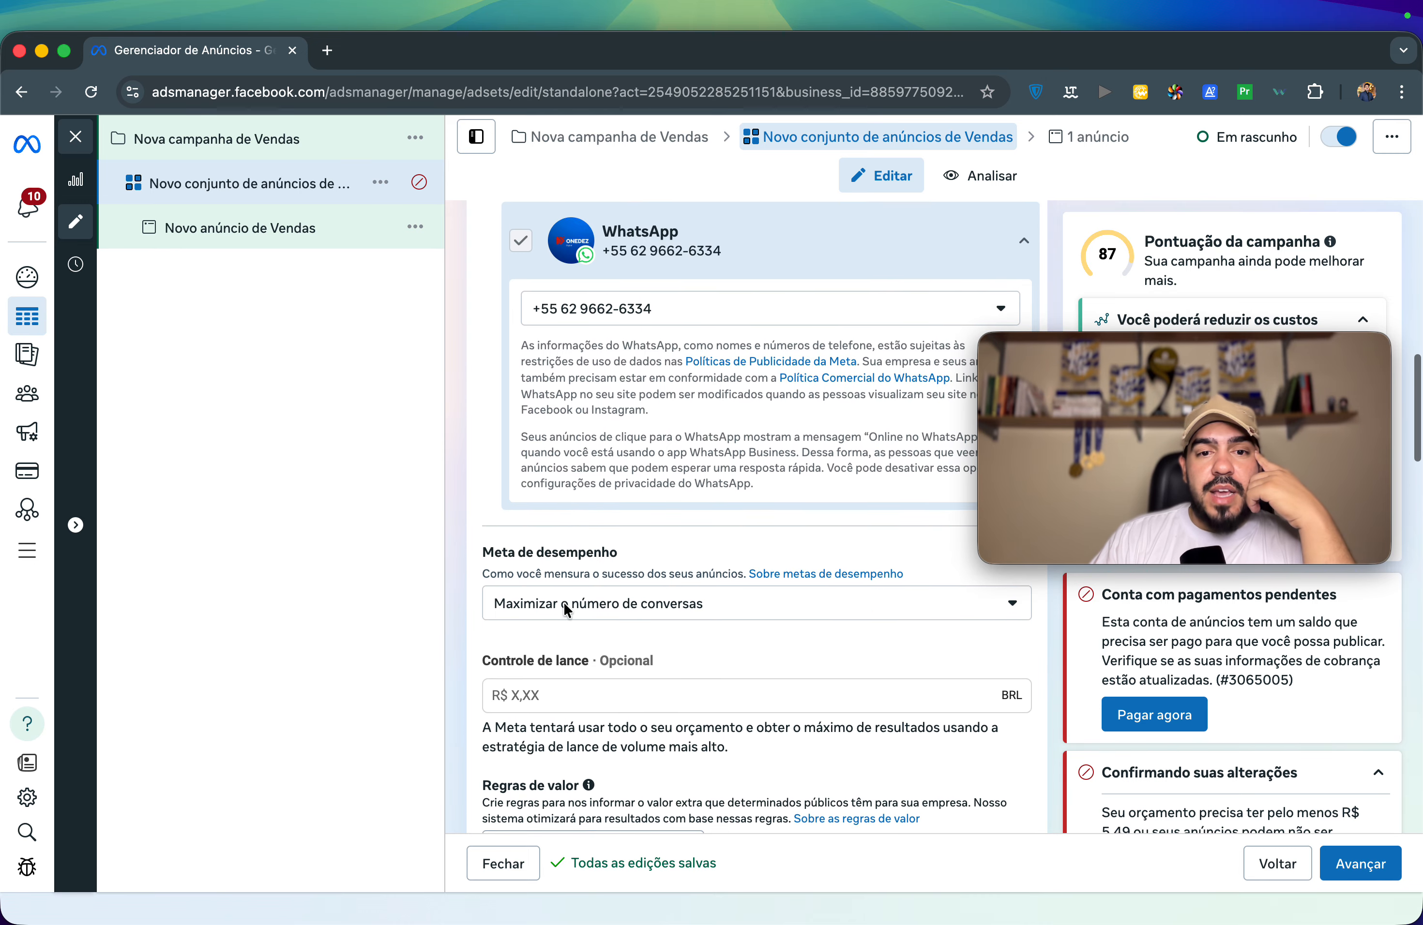
scroll(565, 608, "down", 1)
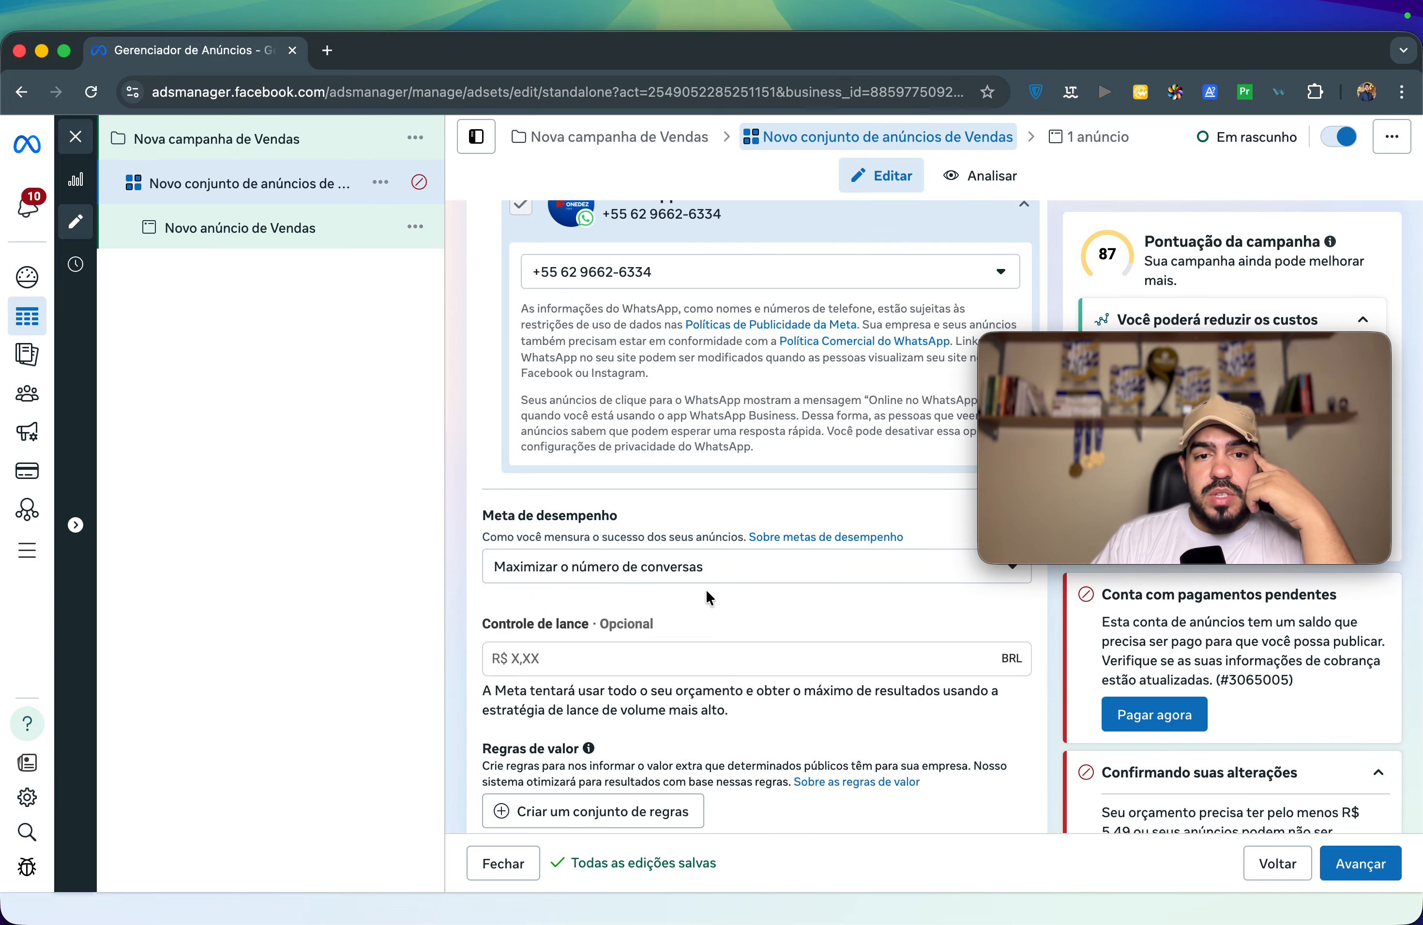
left_click(699, 571)
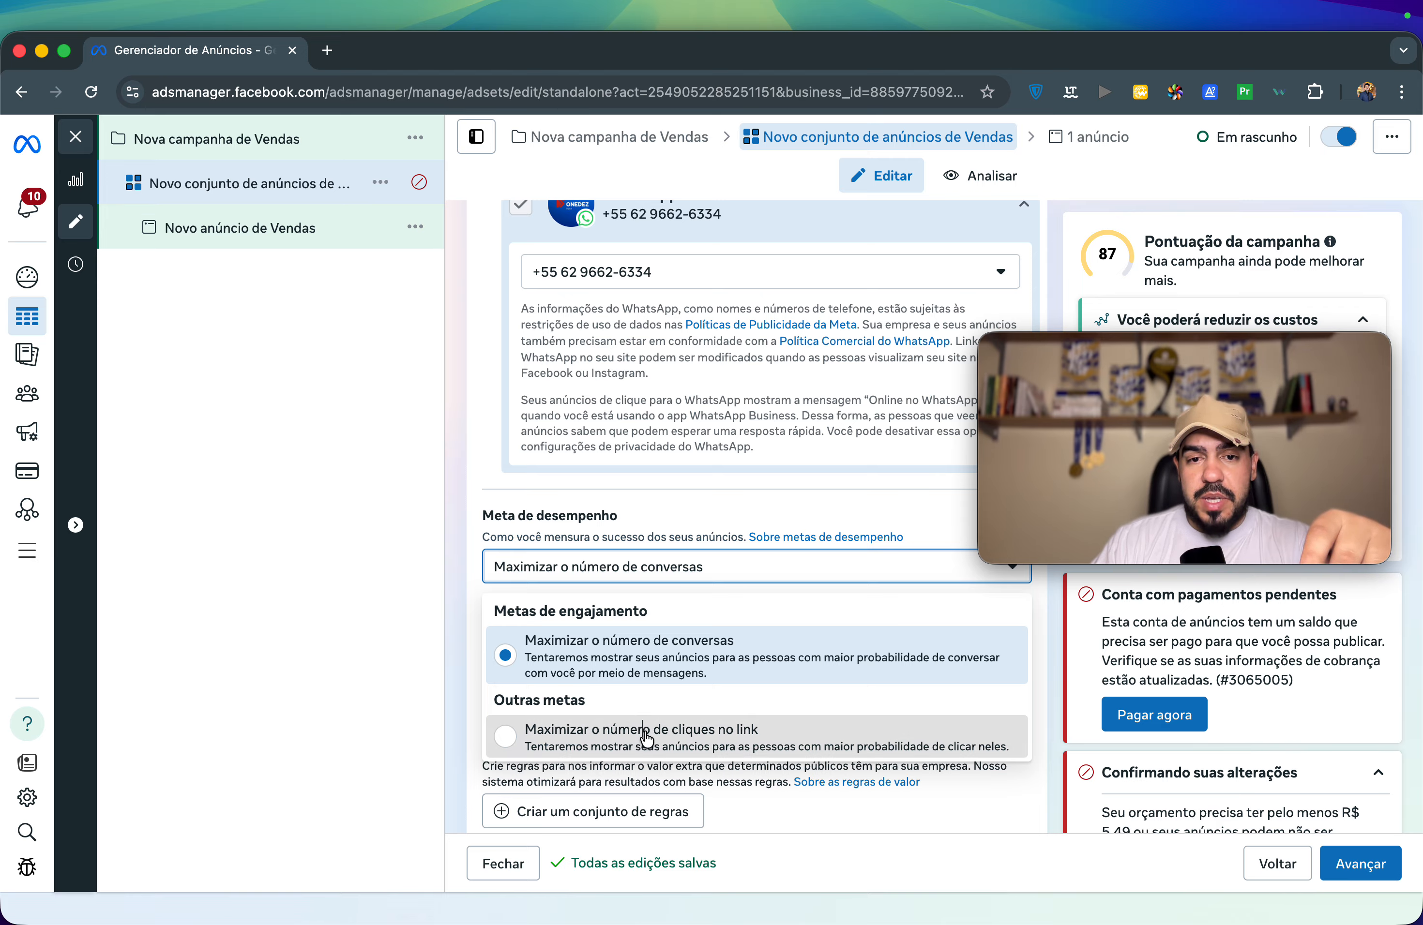
left_click(628, 731)
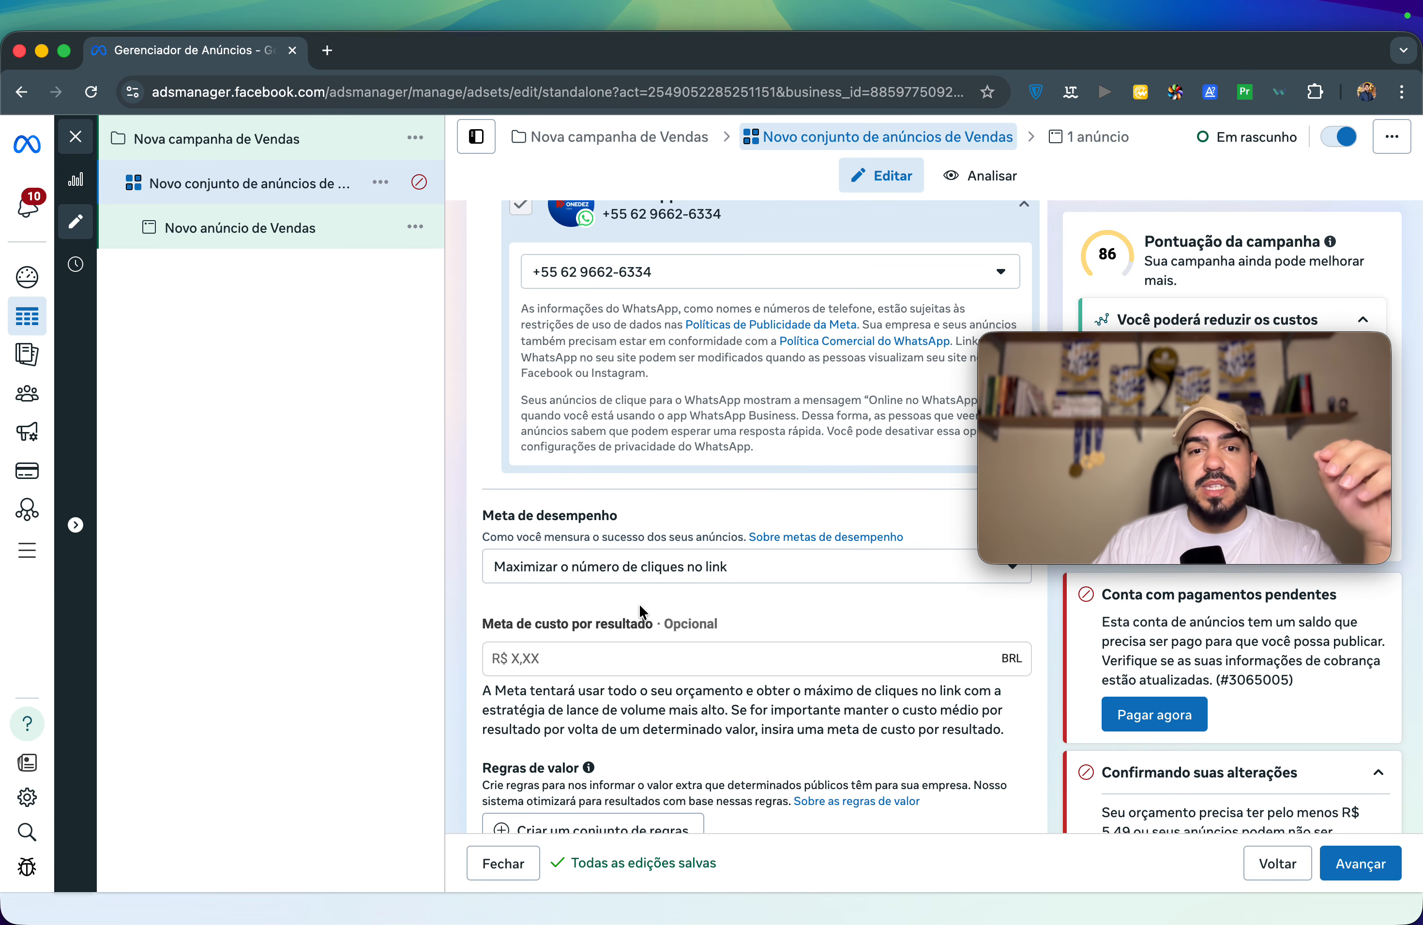
Step: Set the optional Meta de custo por resultado to R$ 20,00
scroll(640, 569, "down", 5)
left_click(591, 445)
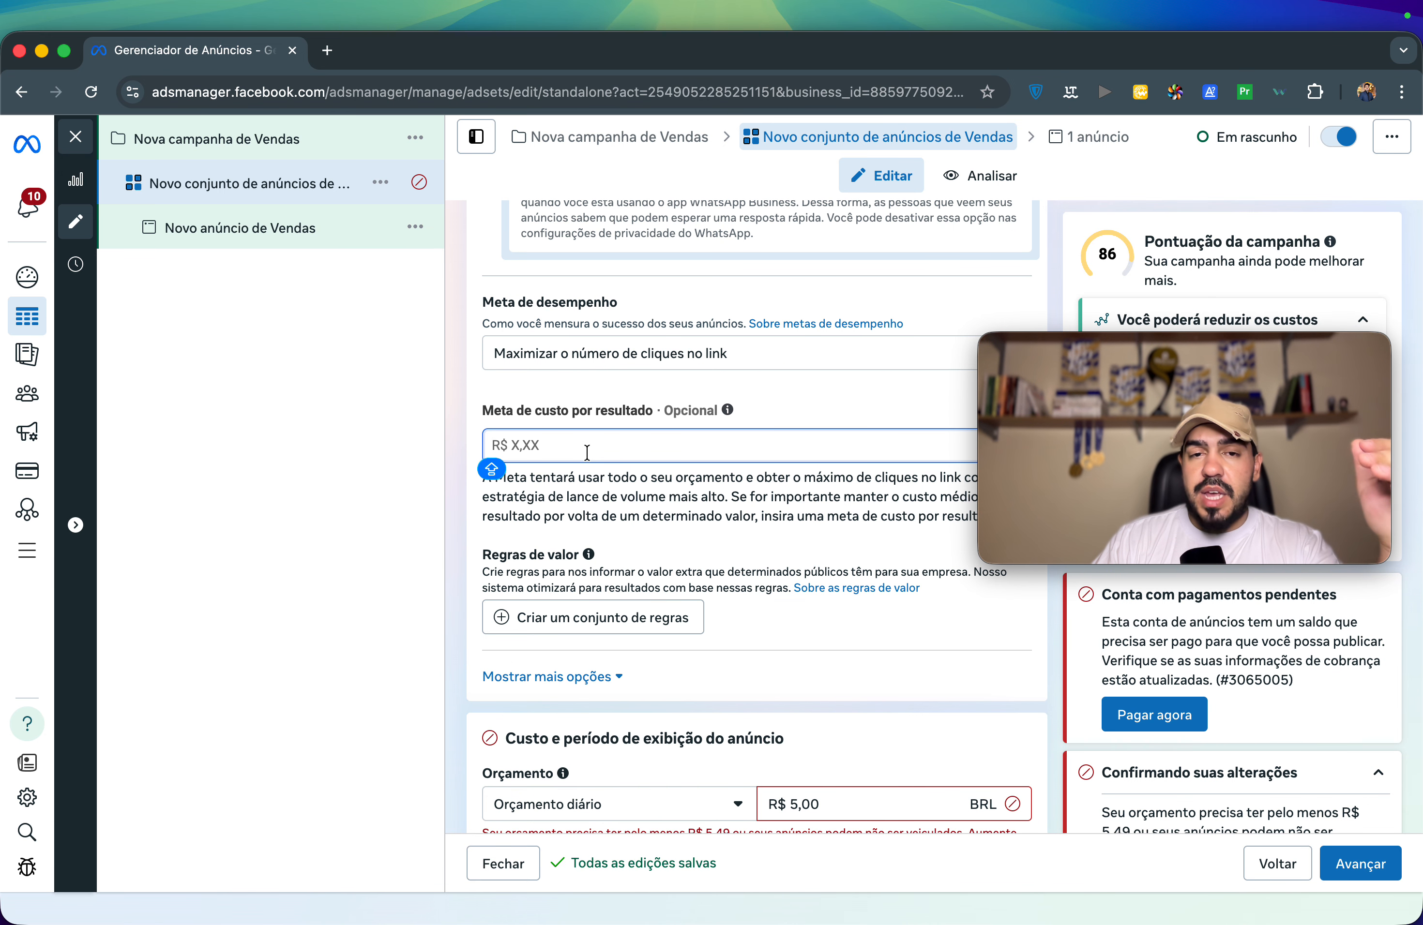
type("20")
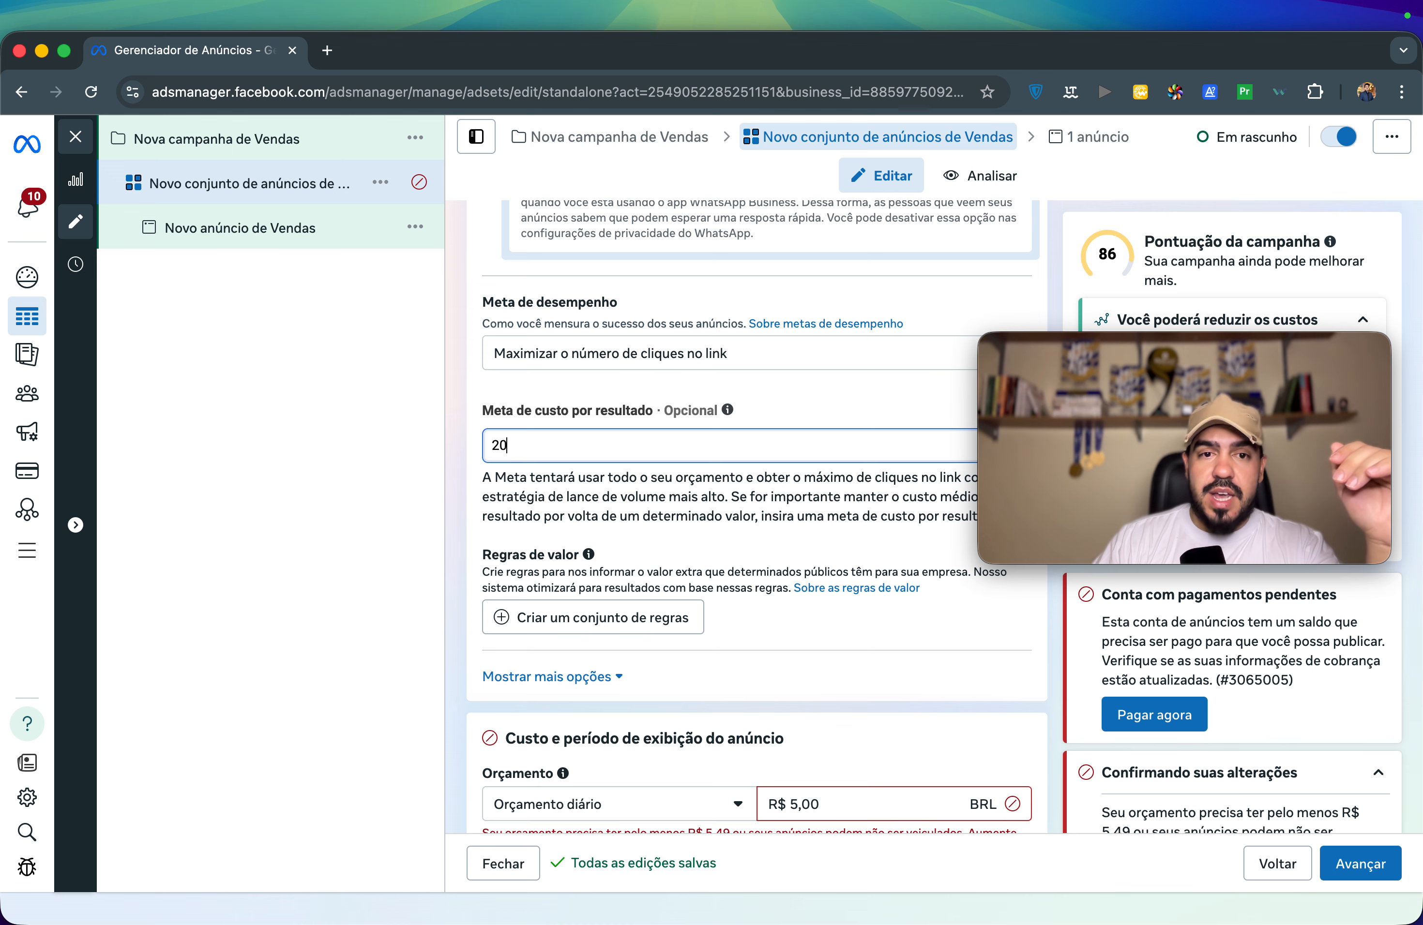
left_click(655, 492)
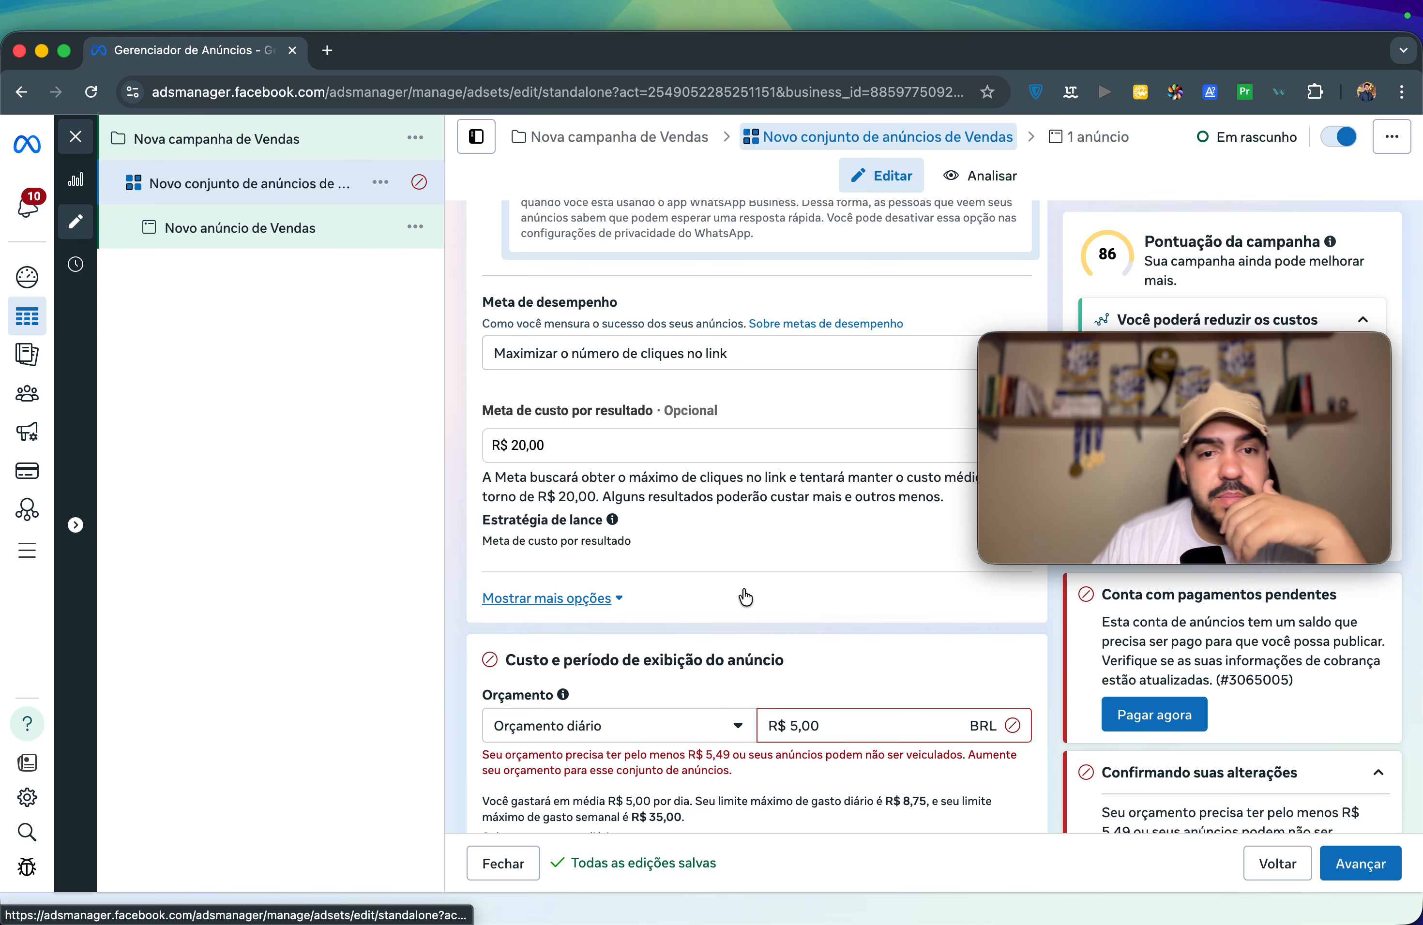
Step: Expand the extra options of the Conversão section to examine the charging and Tipo de veiculação settings
left_click(612, 601)
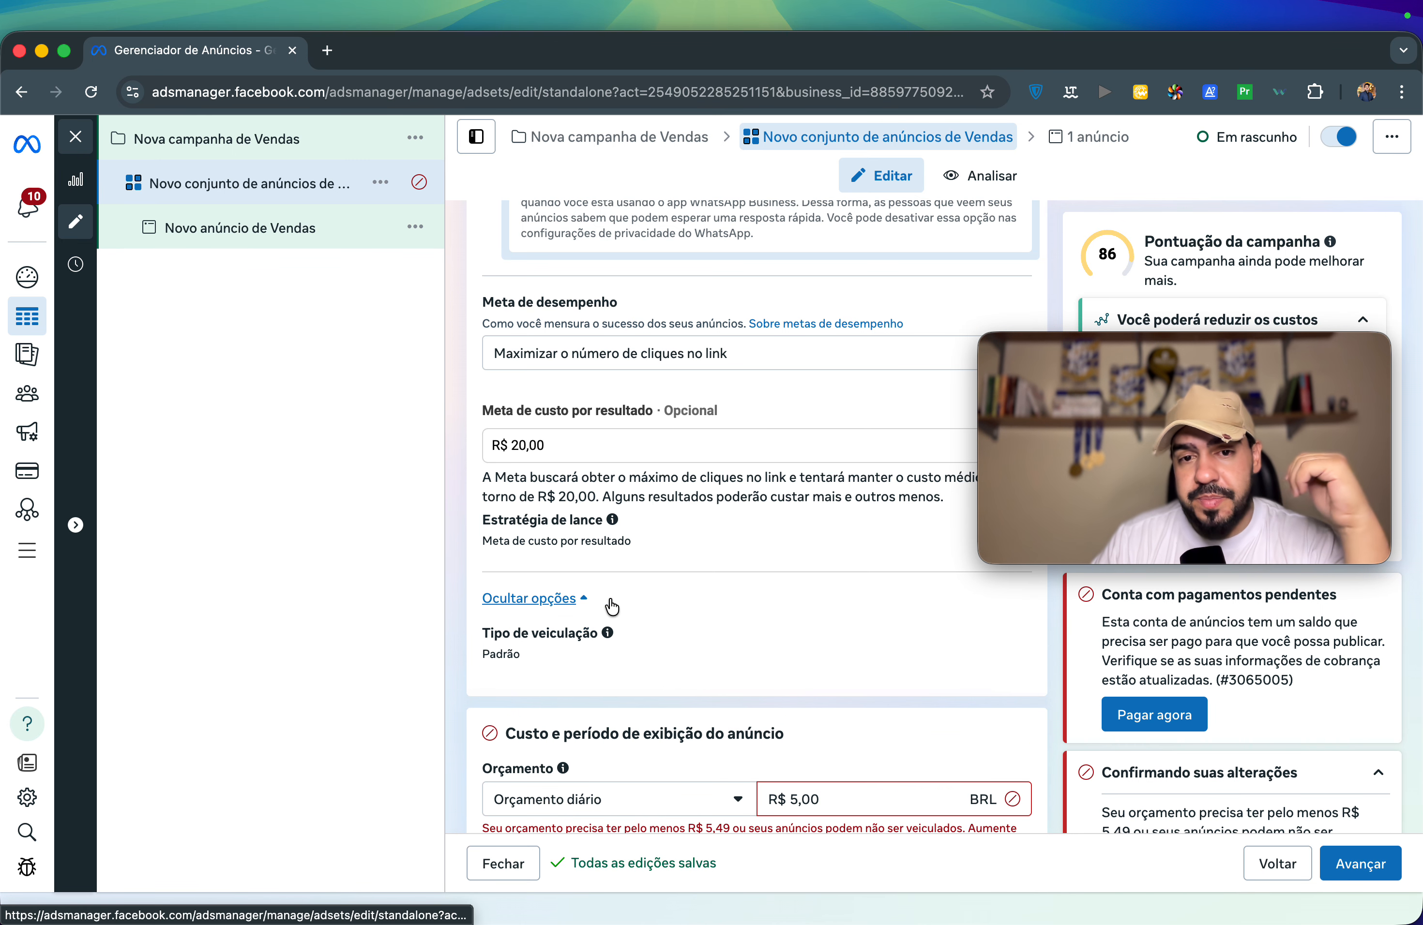
scroll(633, 605, "down", 3)
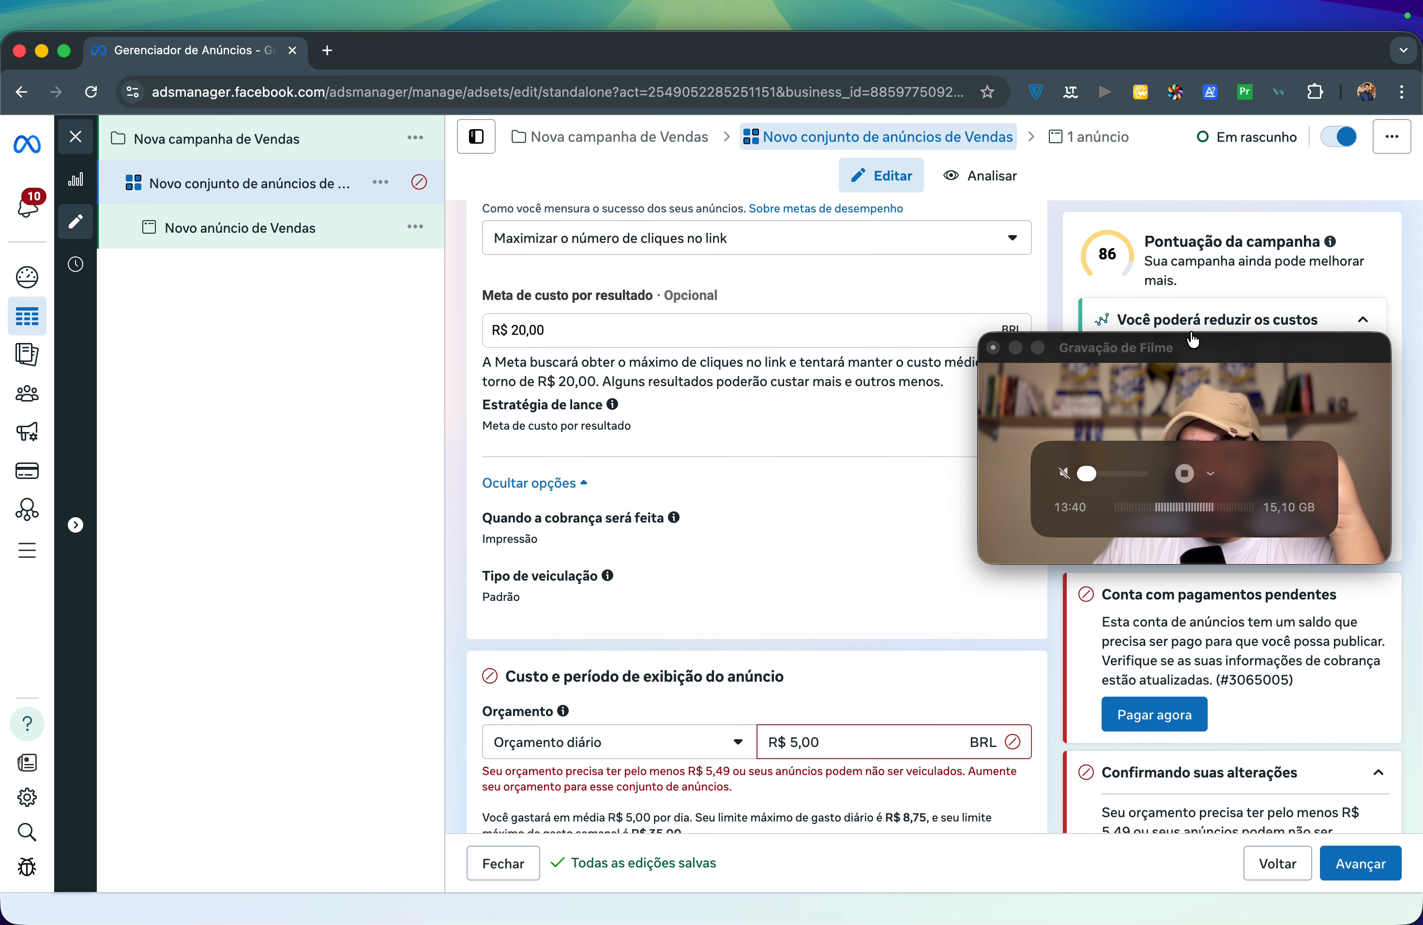
left_click_drag(1192, 341, 1214, 696)
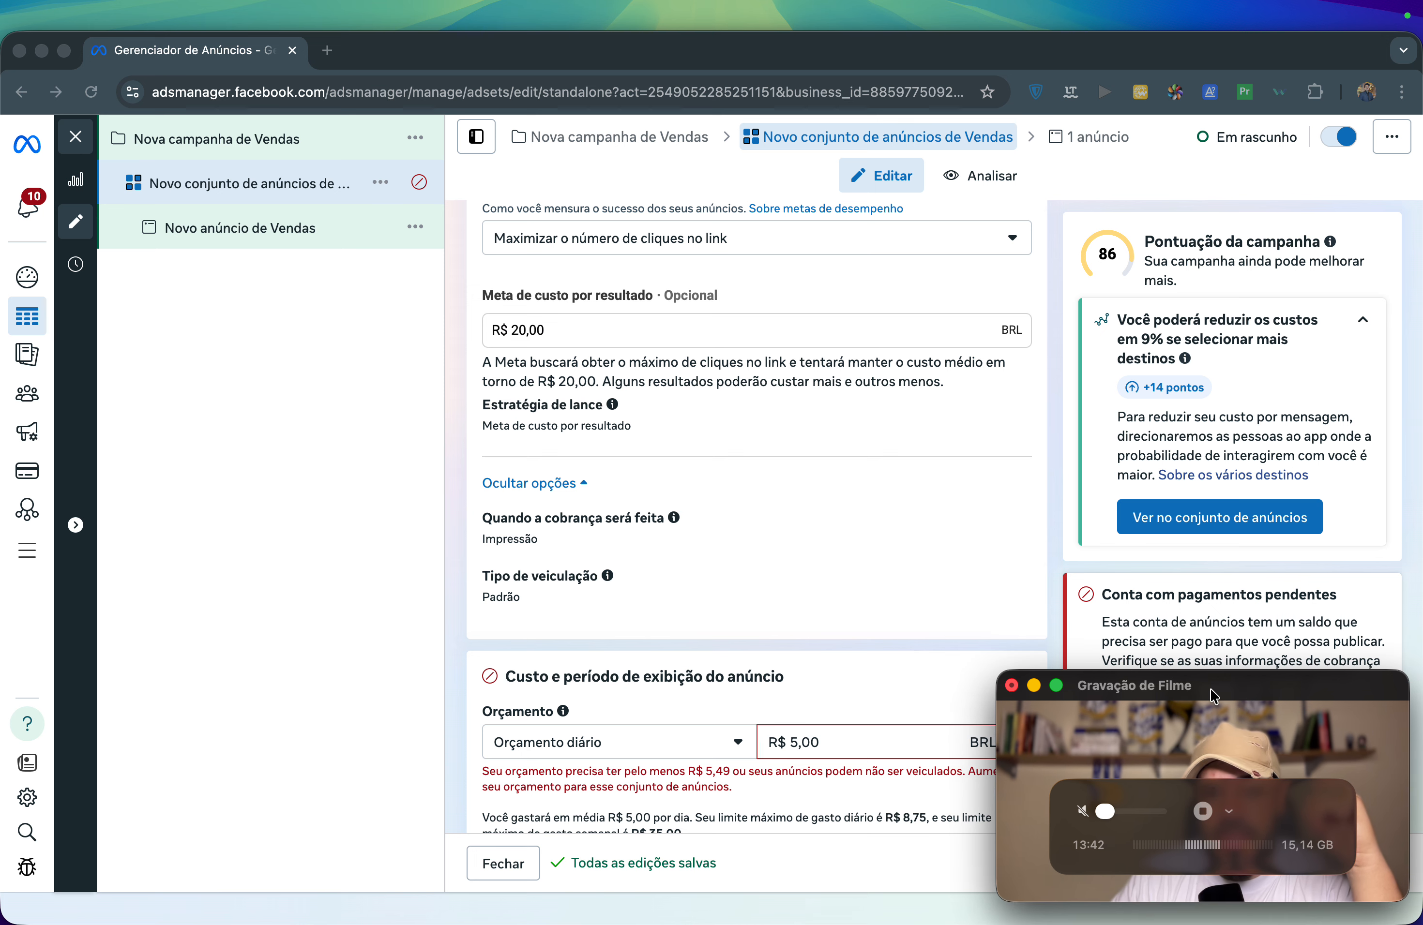
Step: Open the Quando a cobrança será feita setting and examine its Impressão and Clique no link (CPC) options
left_click(568, 530)
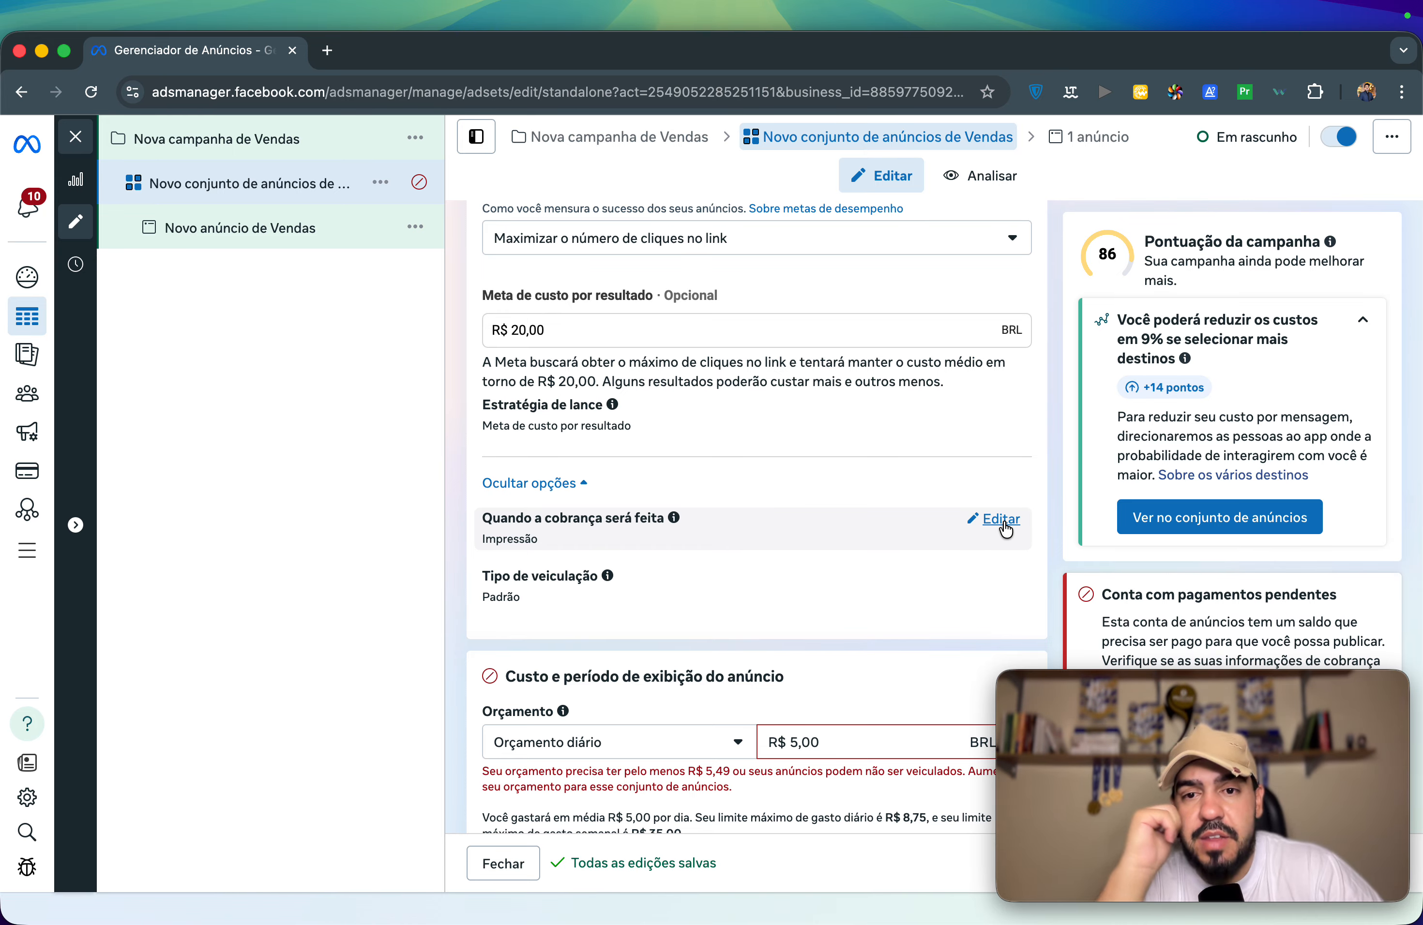
left_click(1005, 527)
left_click(973, 562)
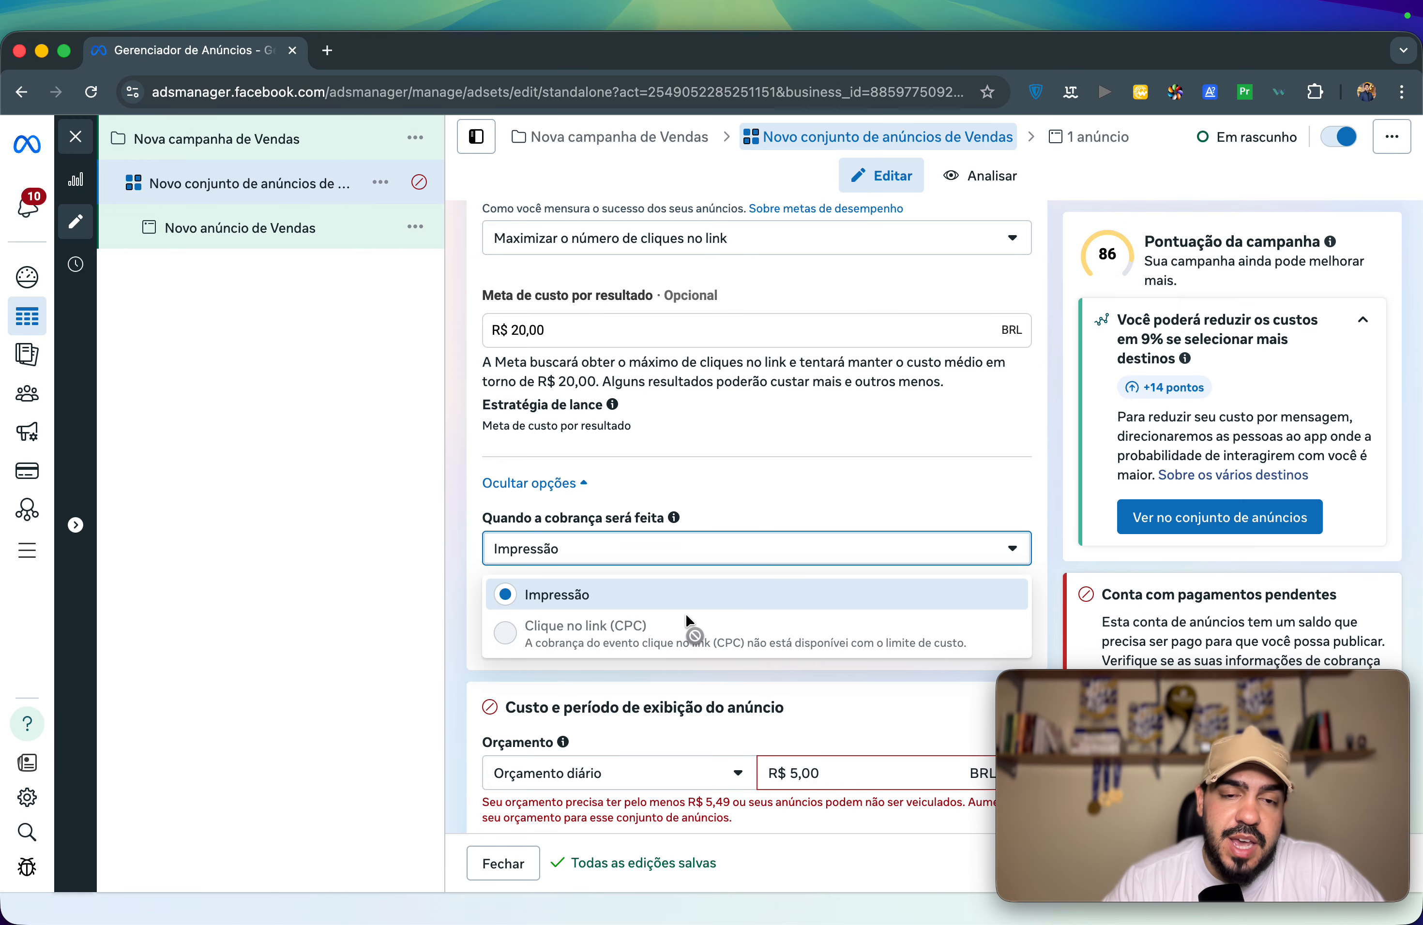
left_click(827, 498)
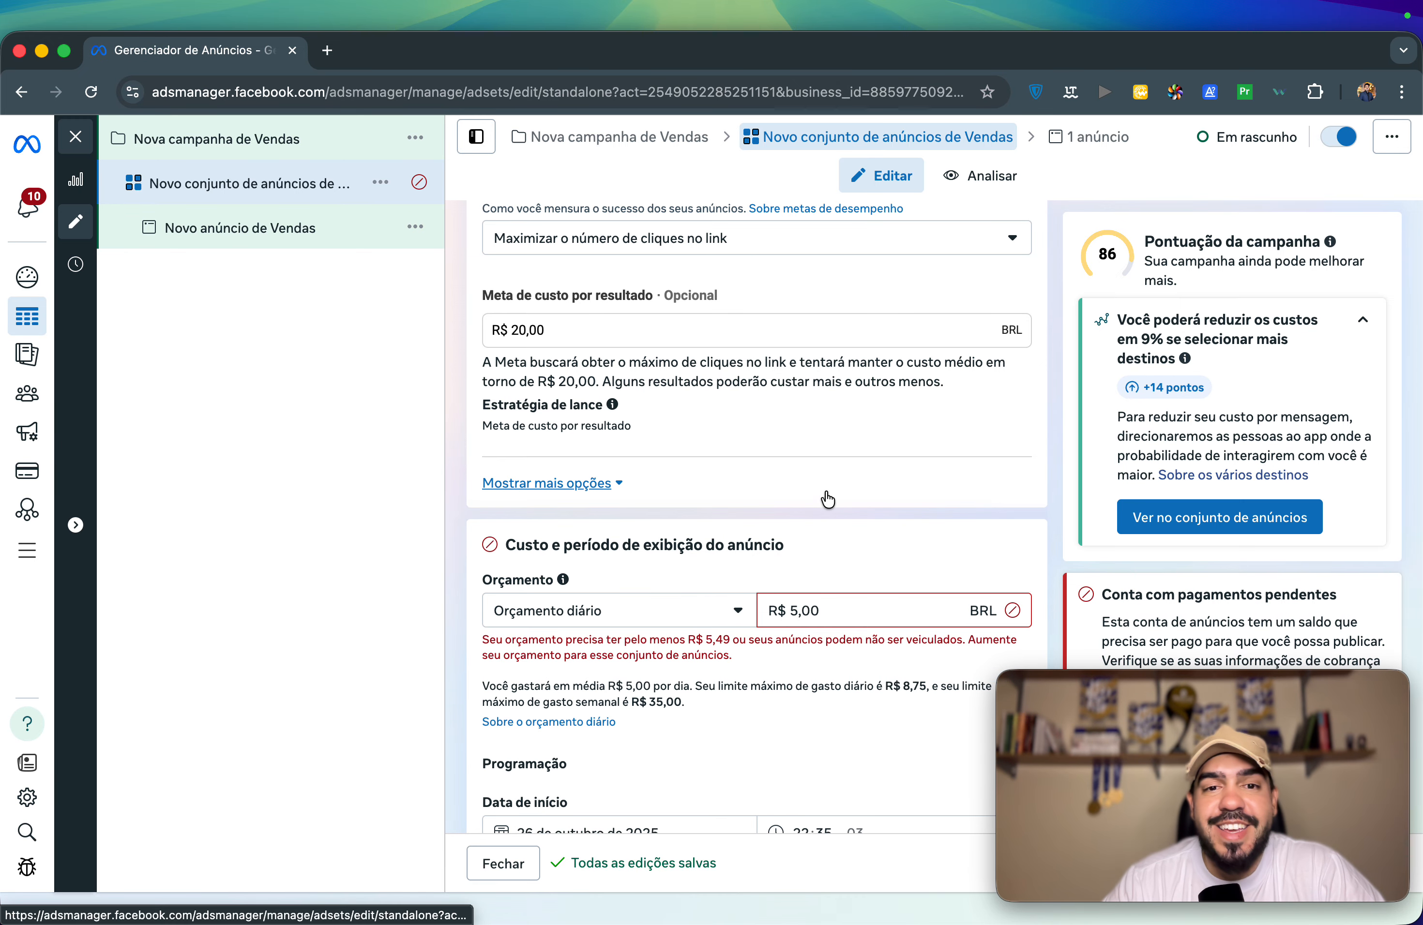
left_click(568, 494)
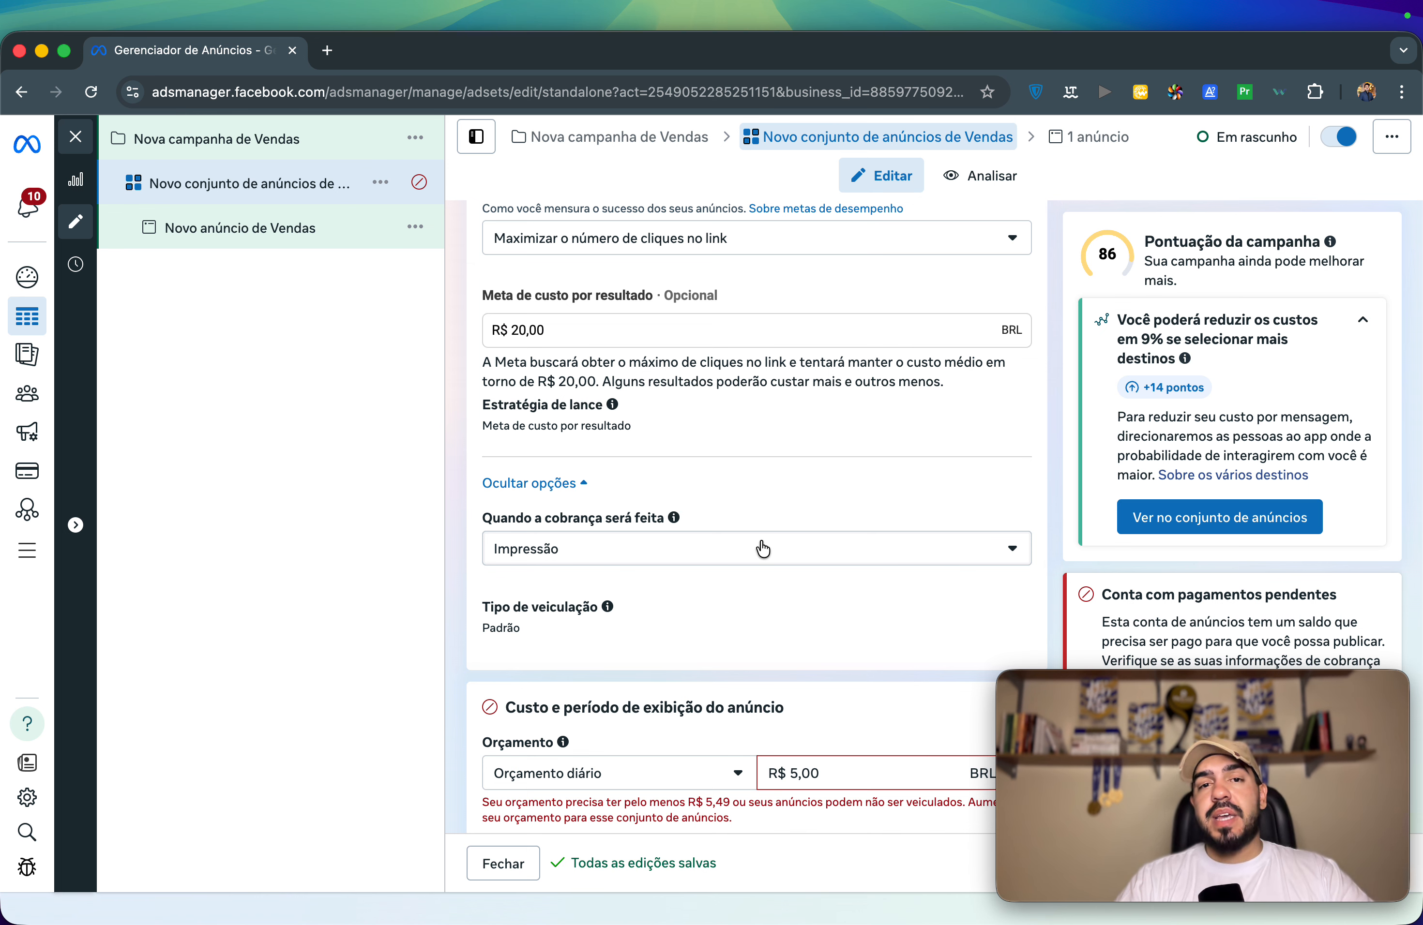
Step: Read the explanation of standard and accelerated delivery for the ad set's Tipo de veiculação
scroll(626, 631, "down", 5)
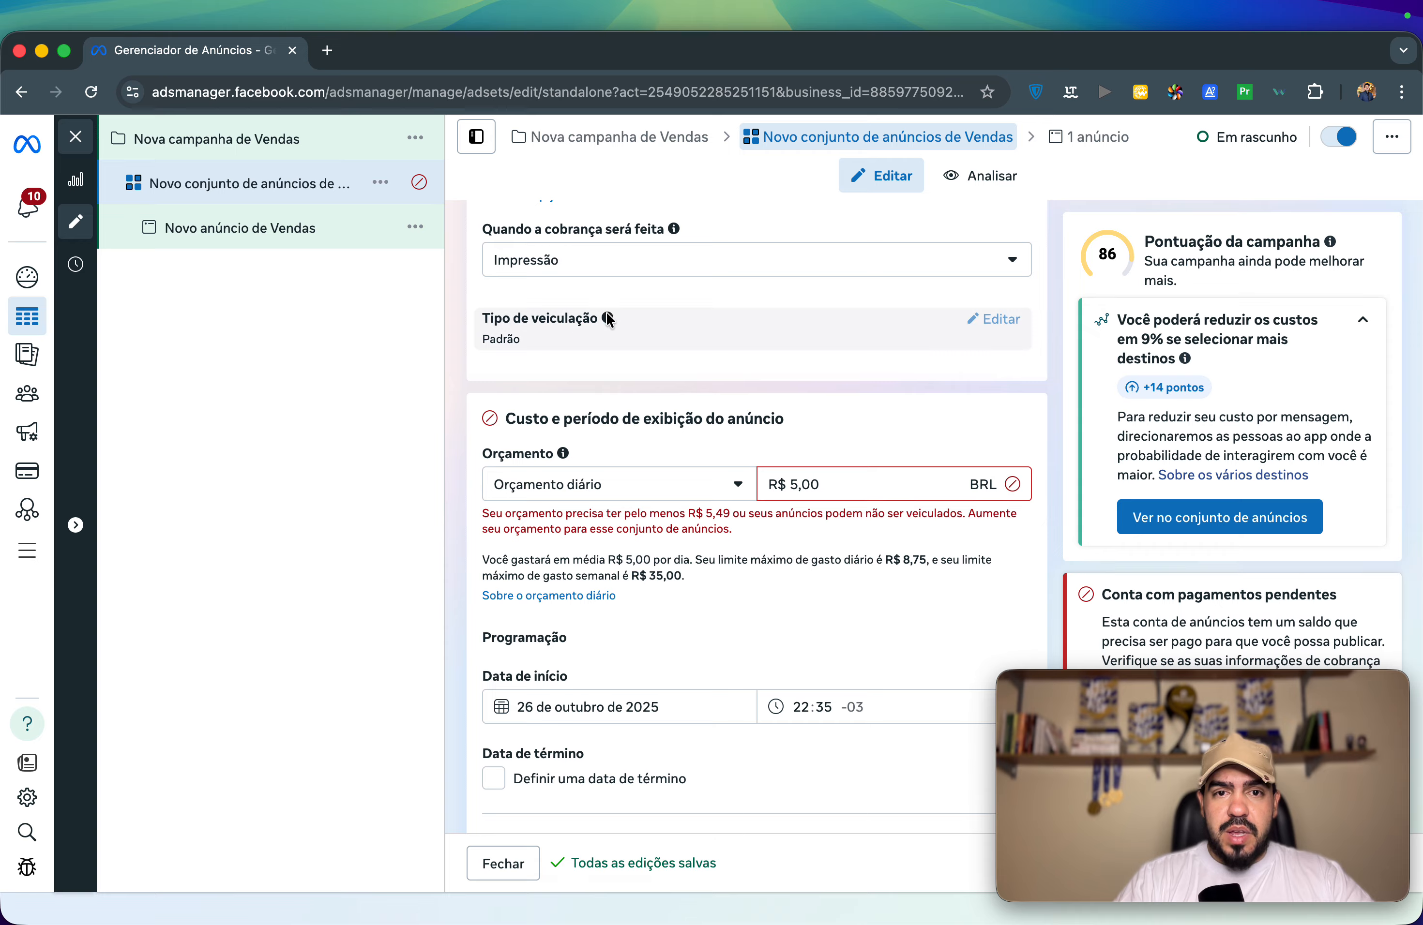
mouse_move(609, 320)
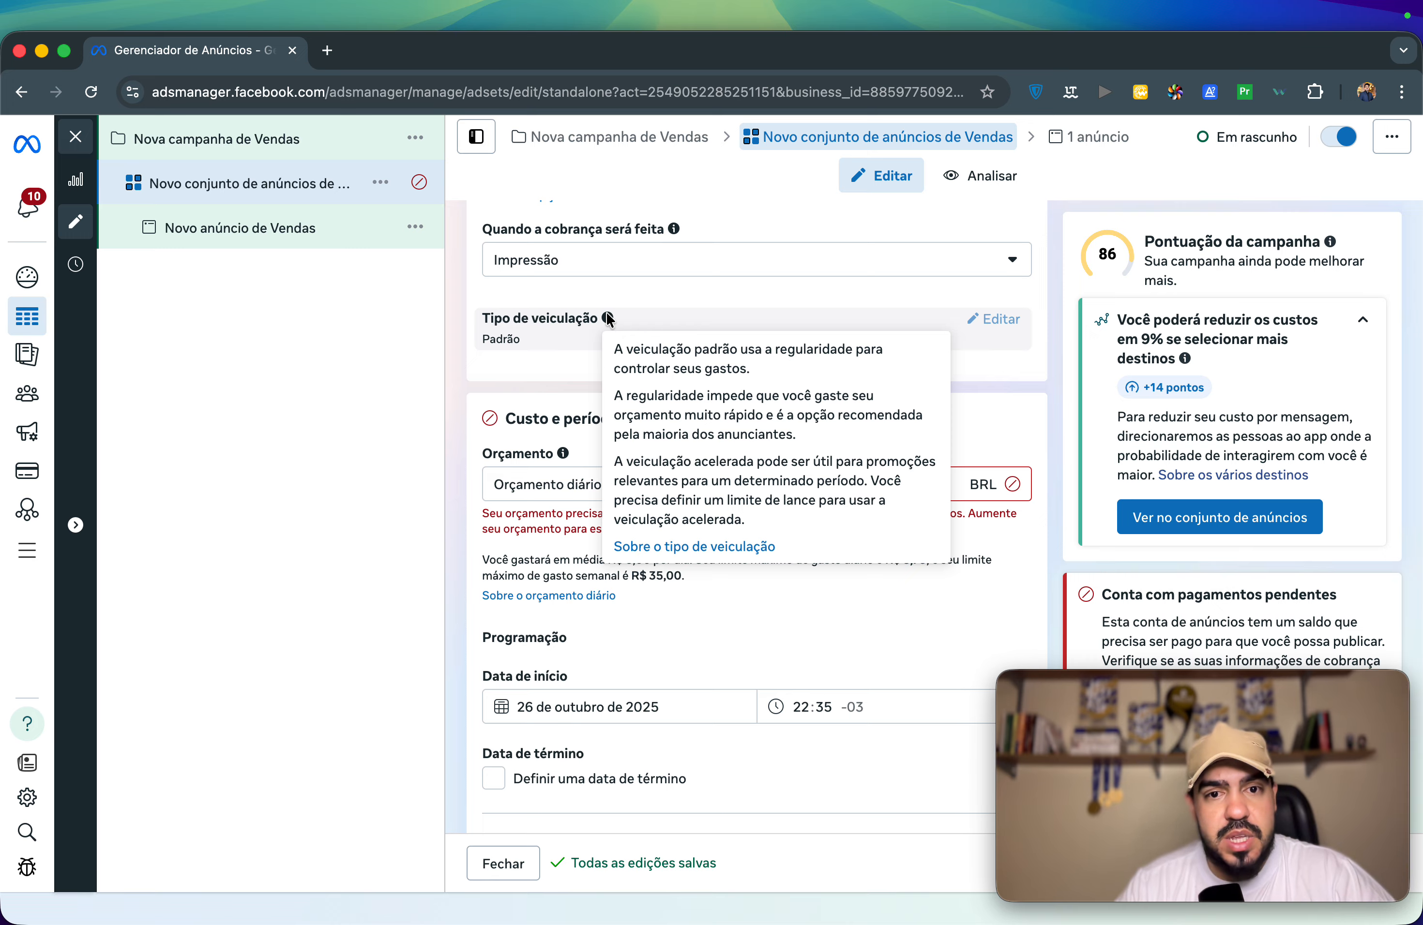
left_click(530, 381)
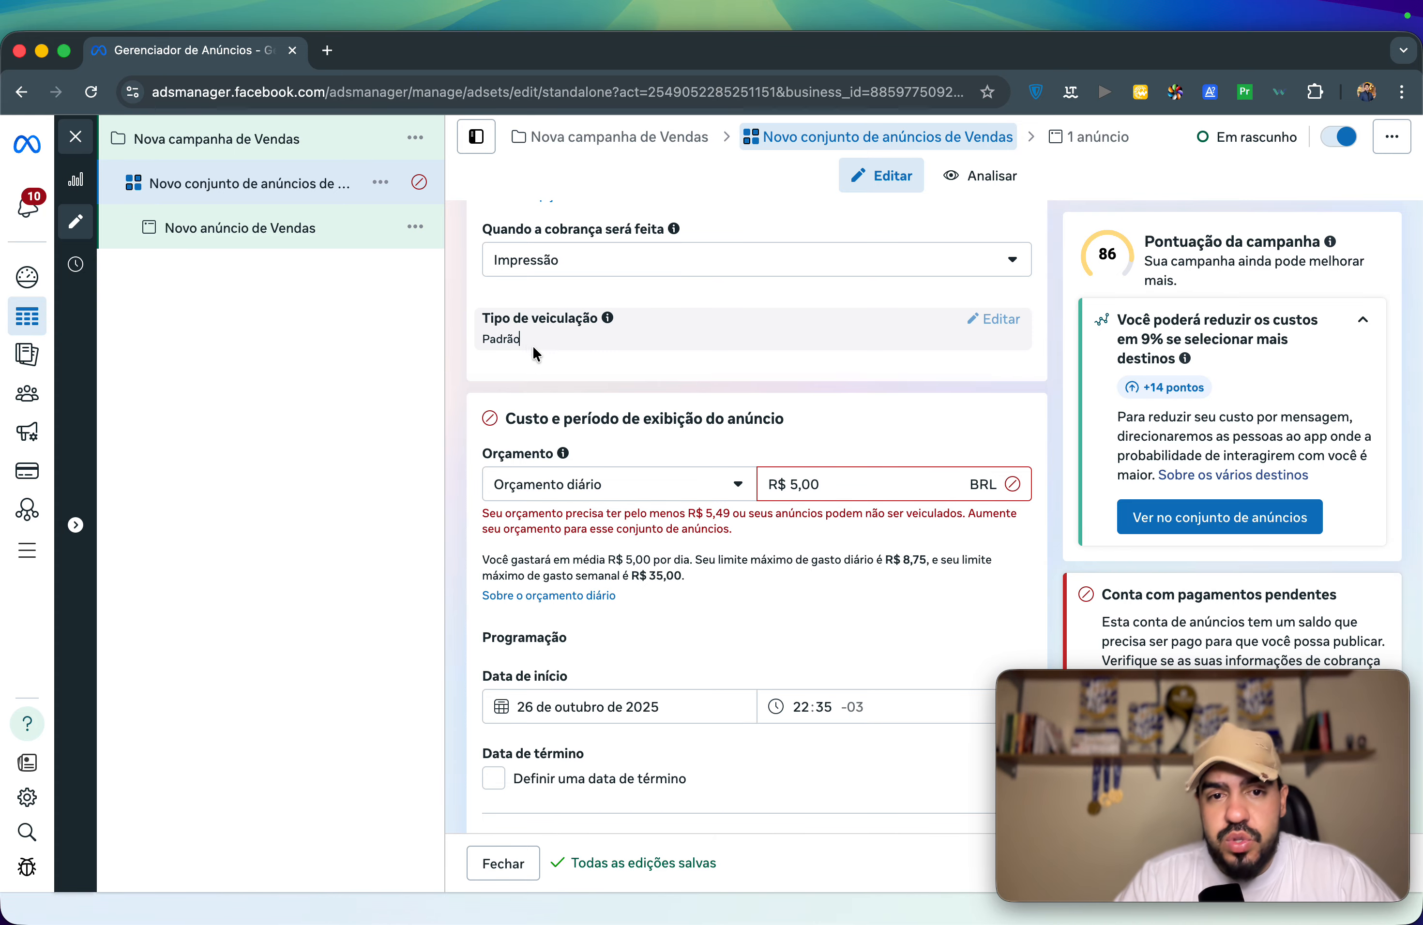
Step: Set the ad set's Orçamento diário to R$ 100,00 and view the ad set's available actions
scroll(602, 421, "down", 3)
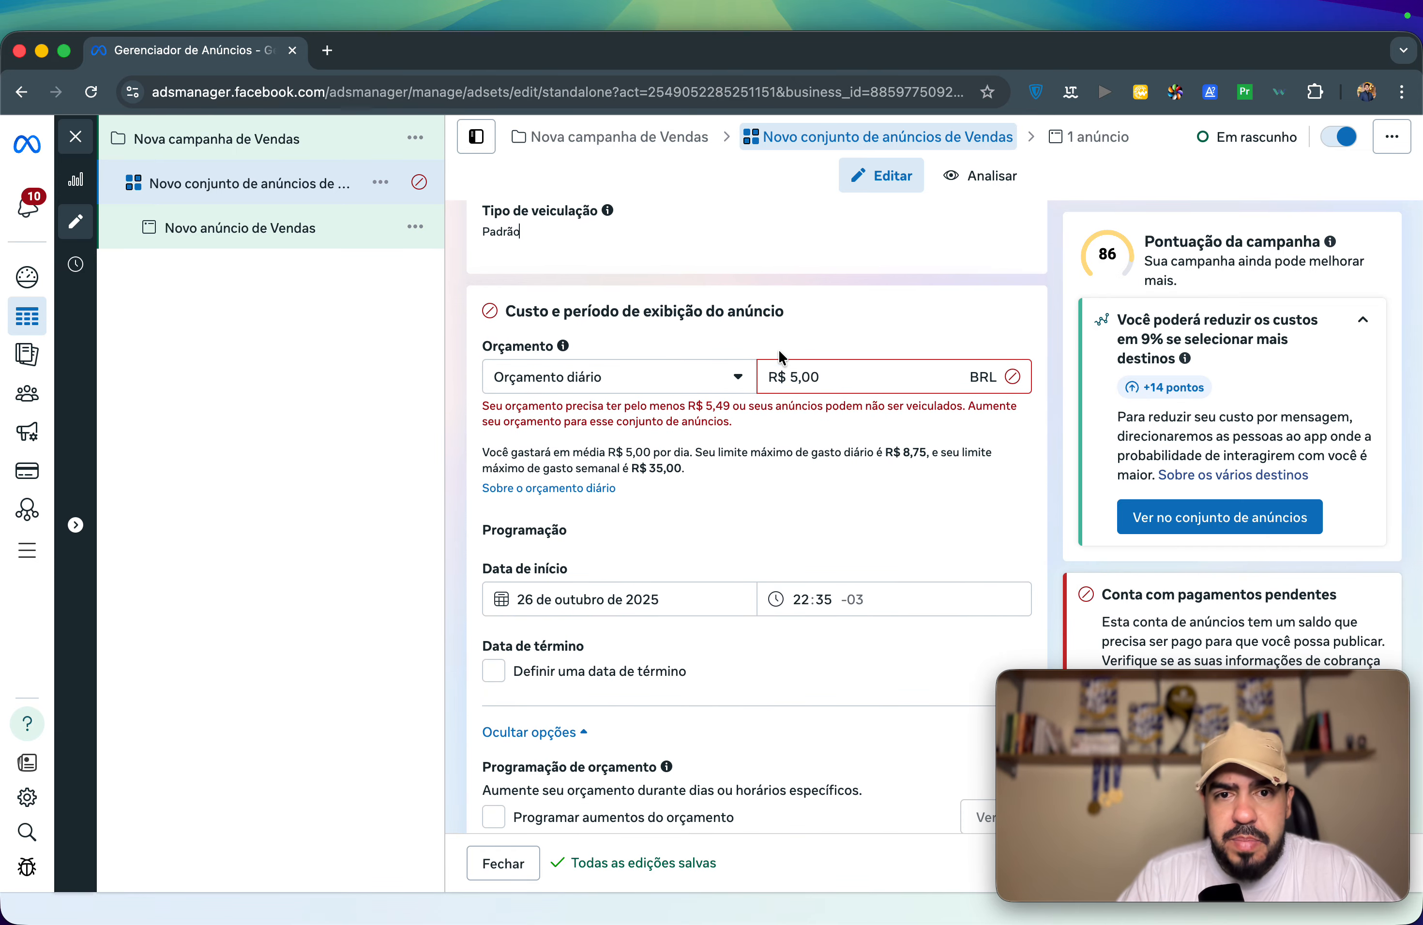
scroll(730, 475, "down", 2)
scroll(695, 331, "up", 4)
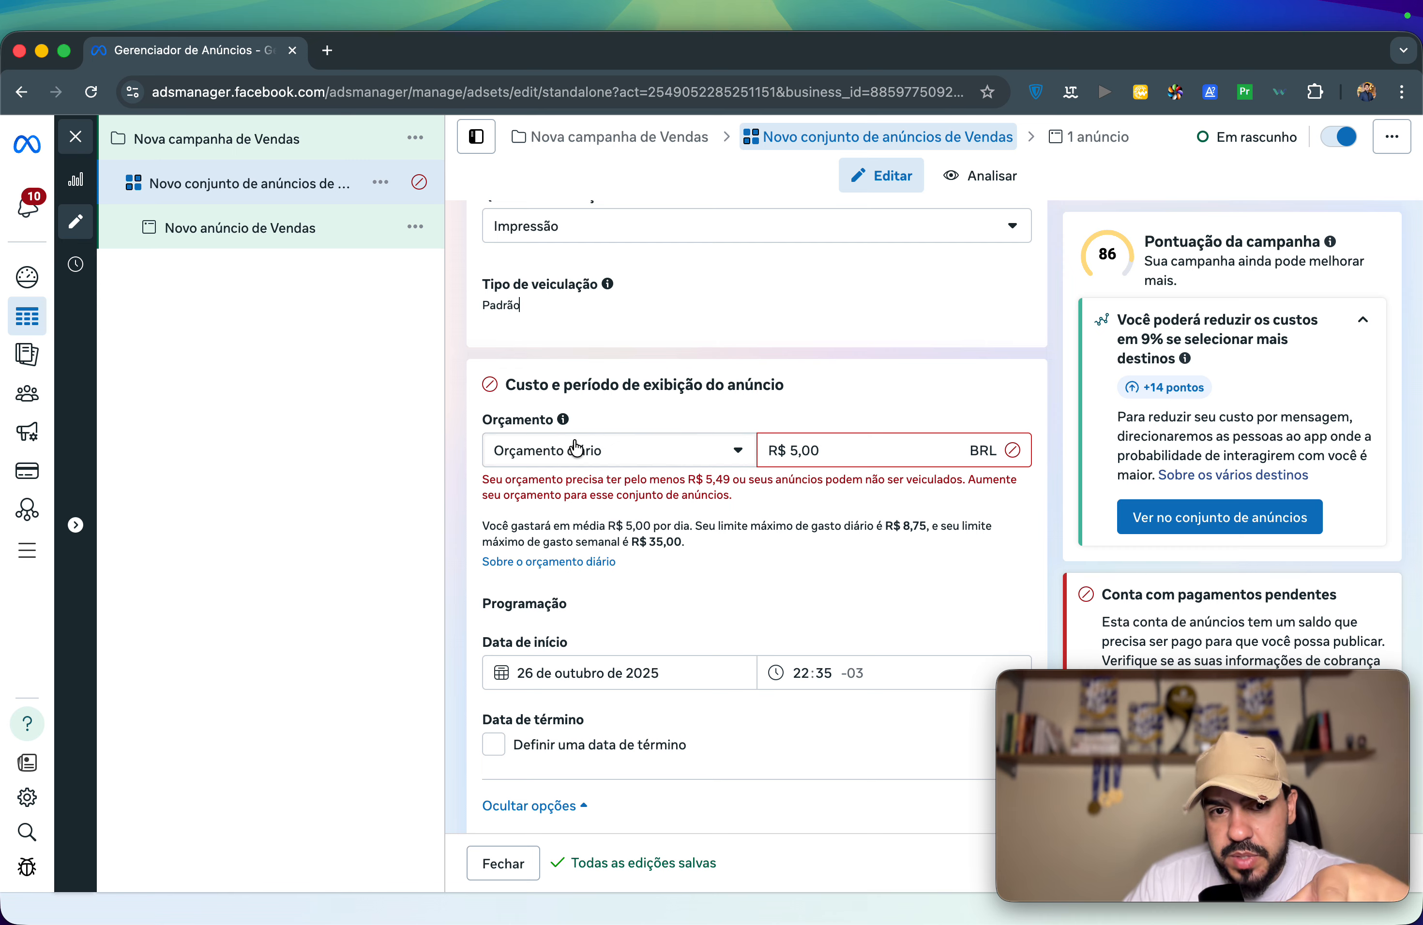
left_click(833, 458)
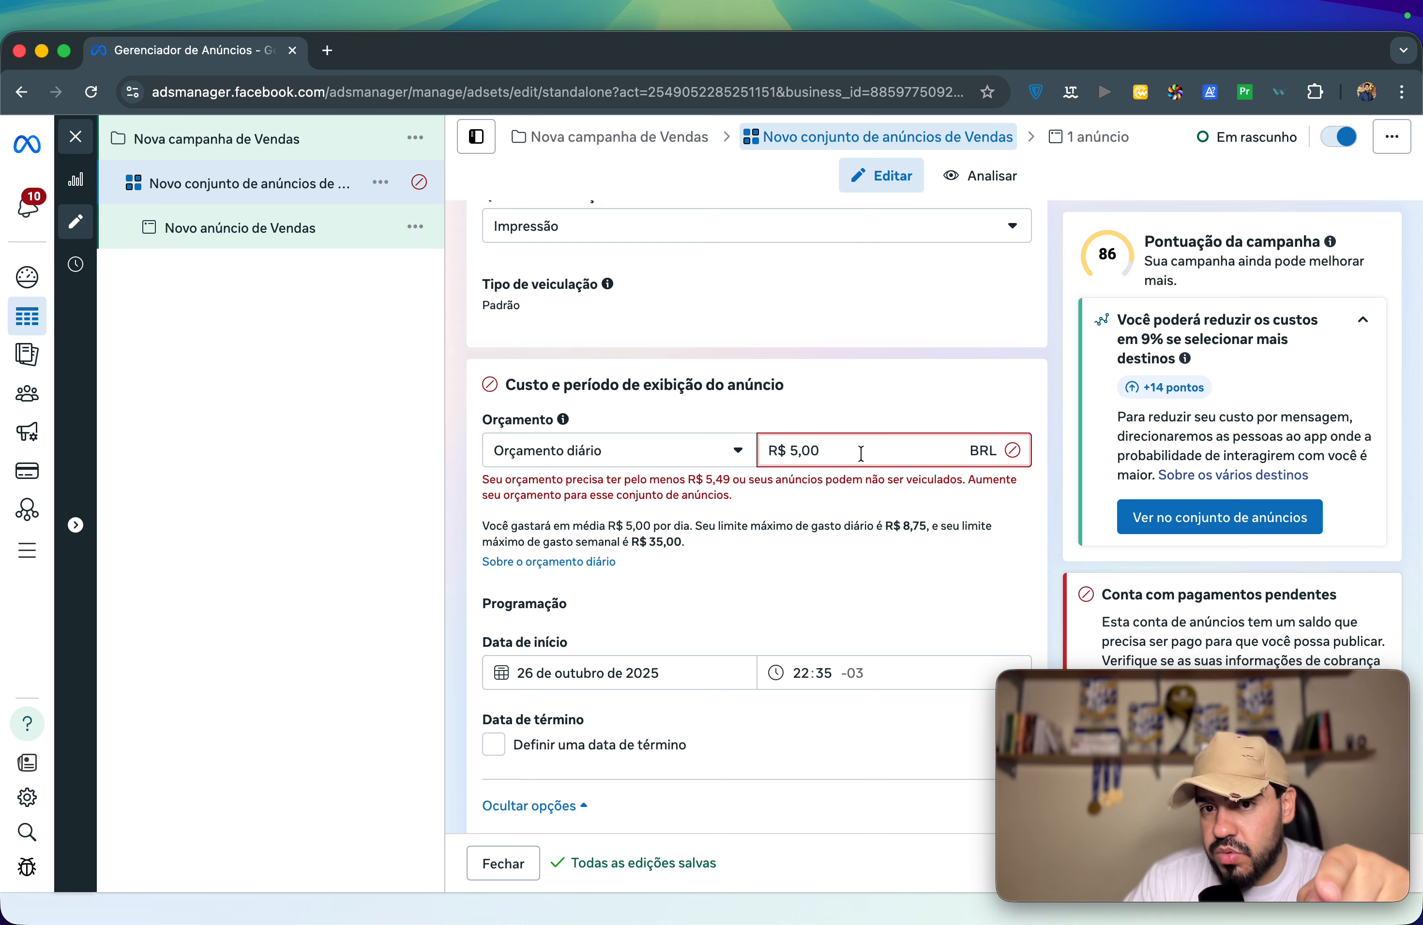
key("BackSpace")
key("BackSpace")
key("BackSpace")
key("BackSpace")
type("100")
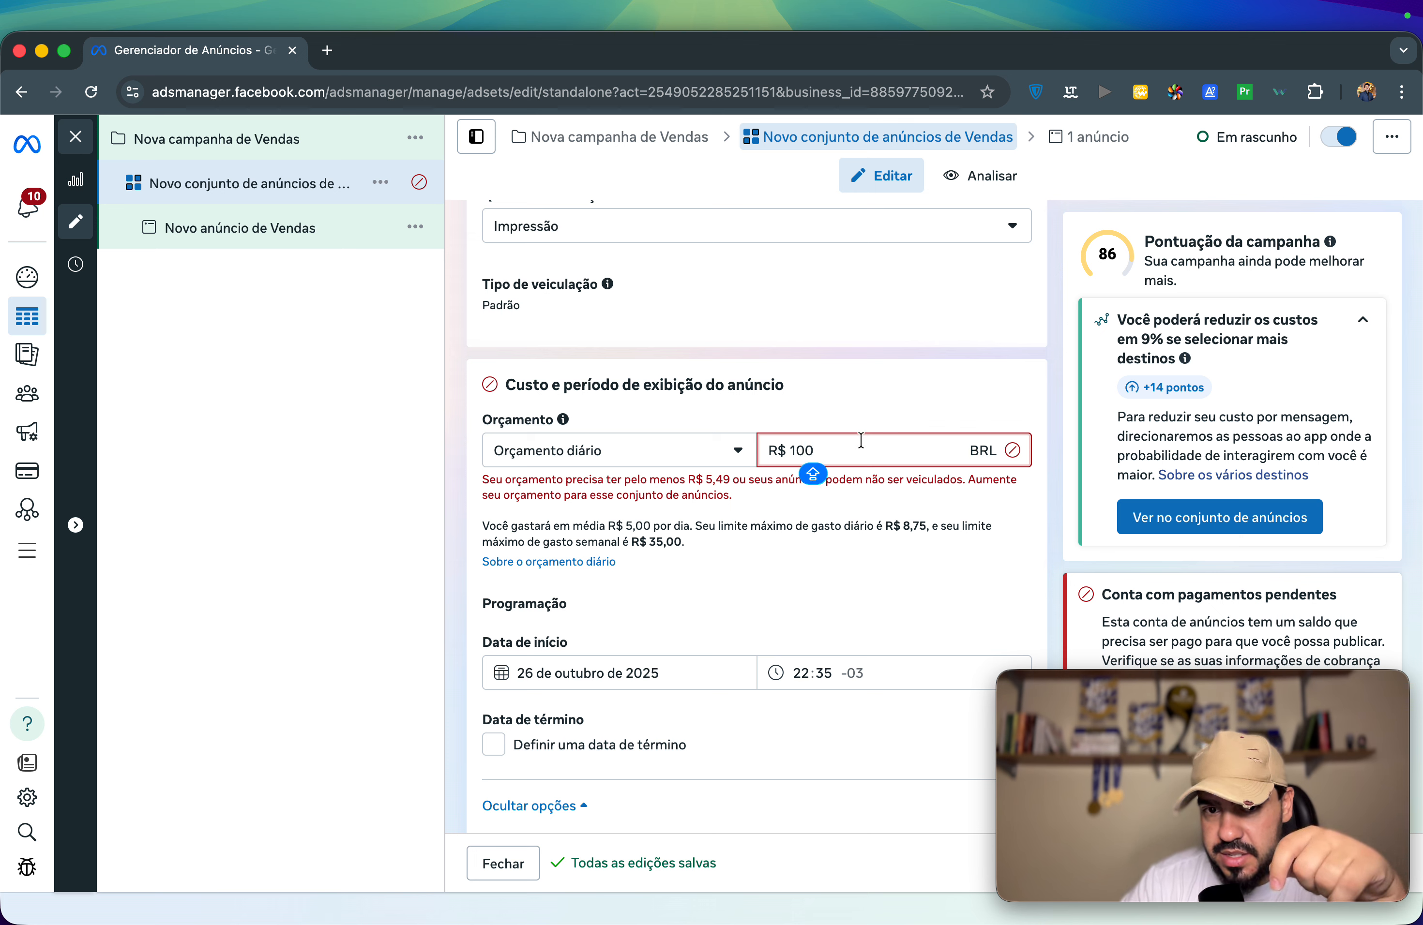
left_click(864, 415)
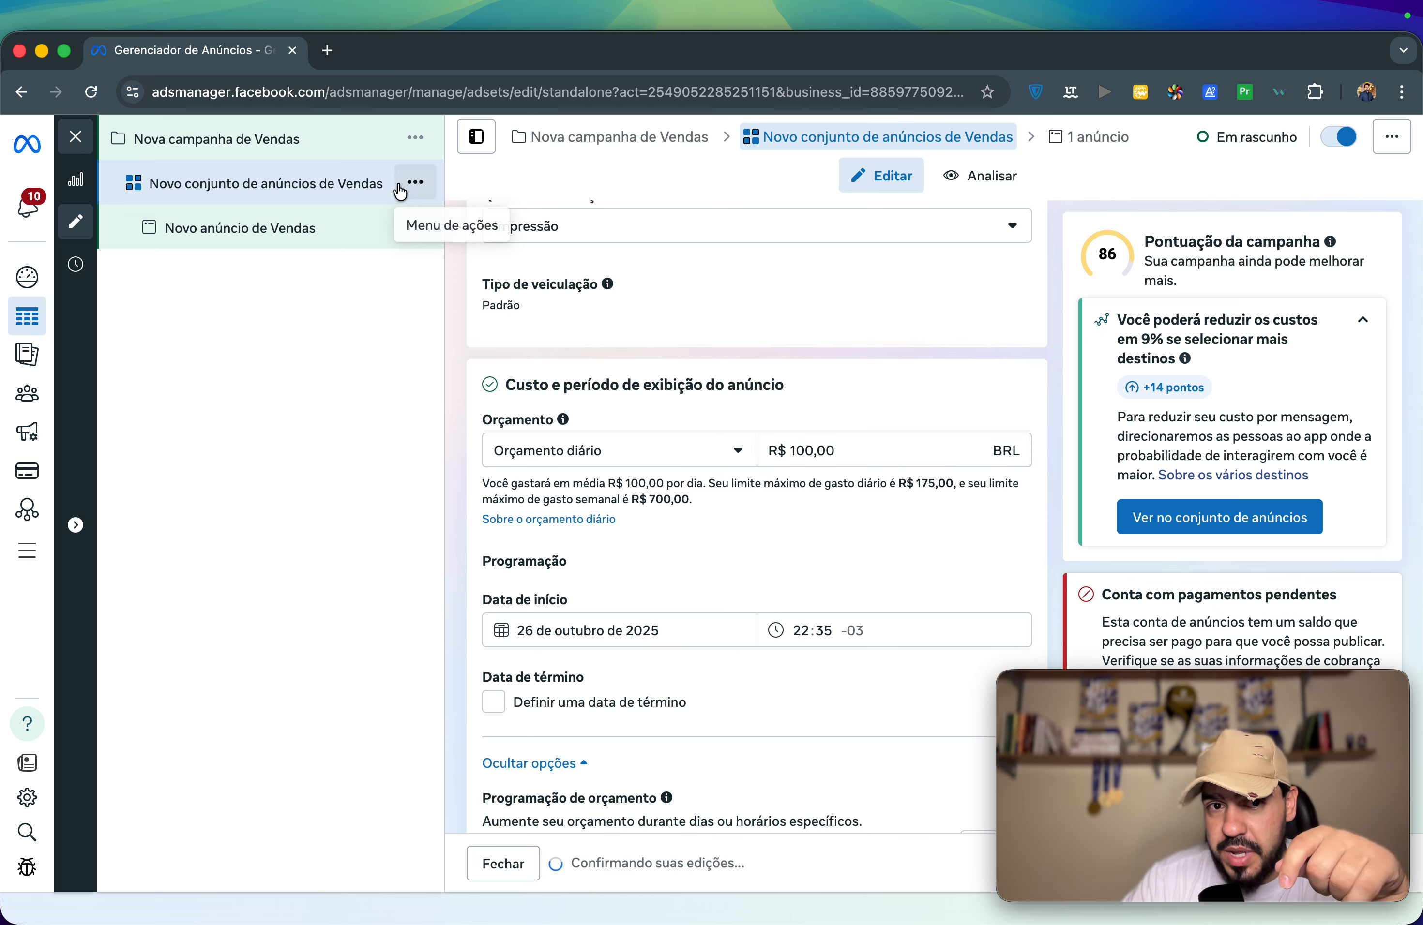
left_click(415, 182)
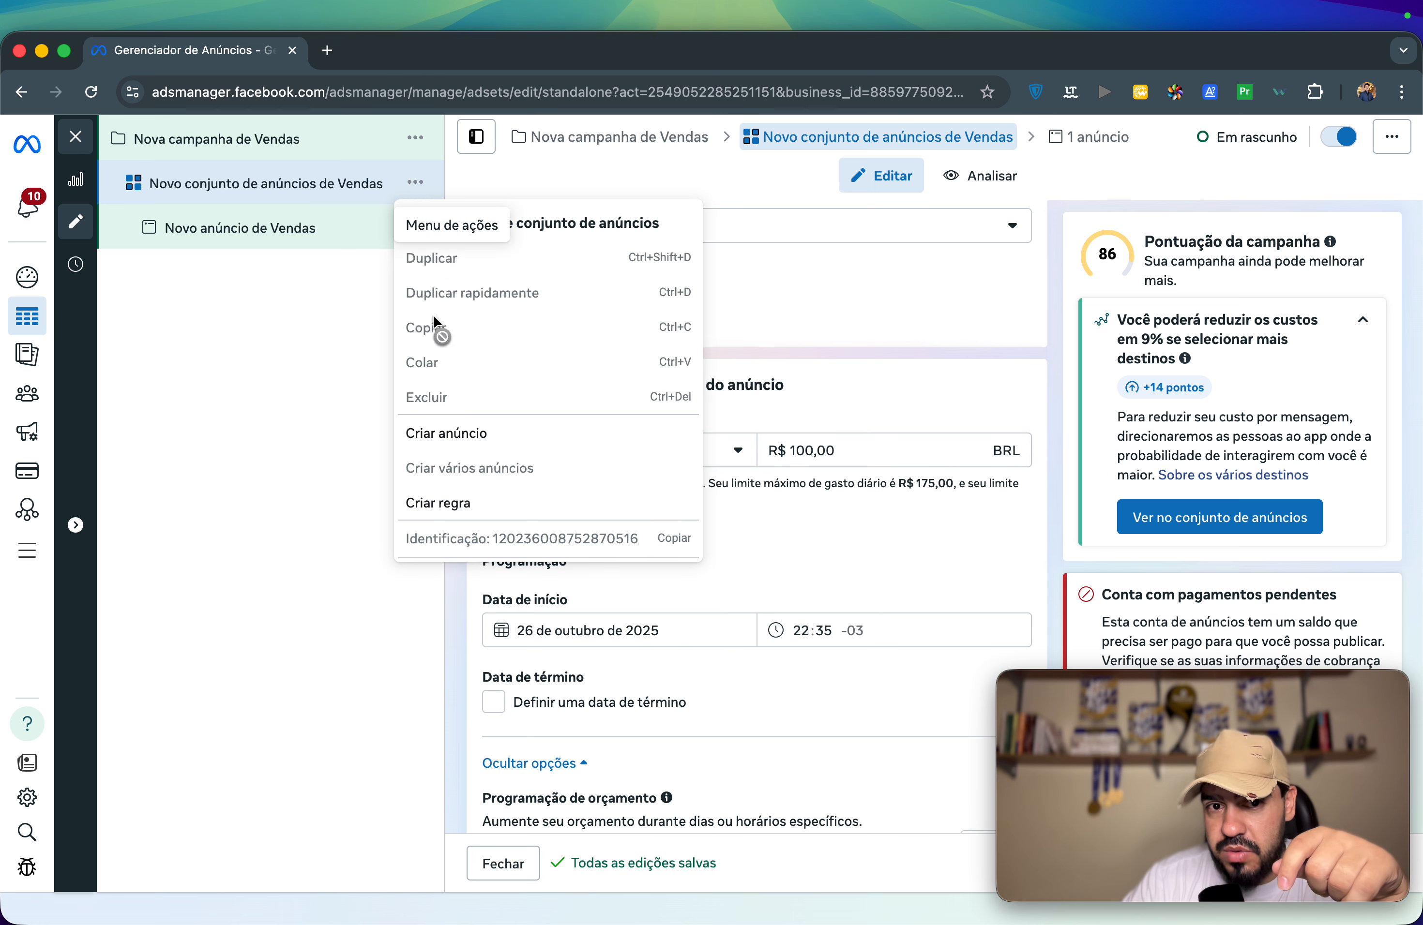
left_click(940, 537)
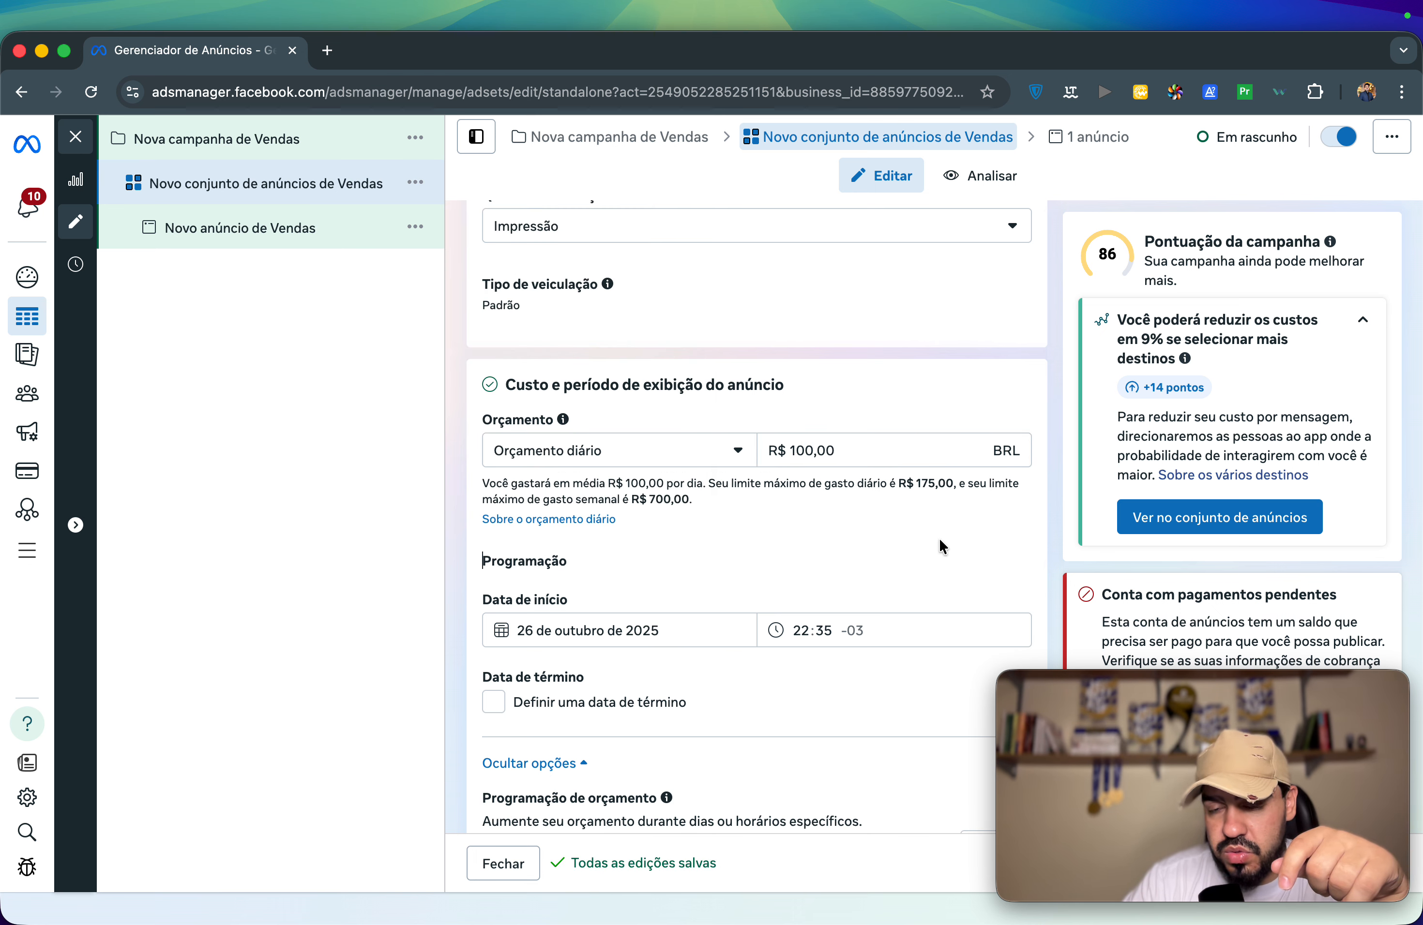
Step: Set the ad set's Orçamento diário to R$ 50,00
left_click(876, 460)
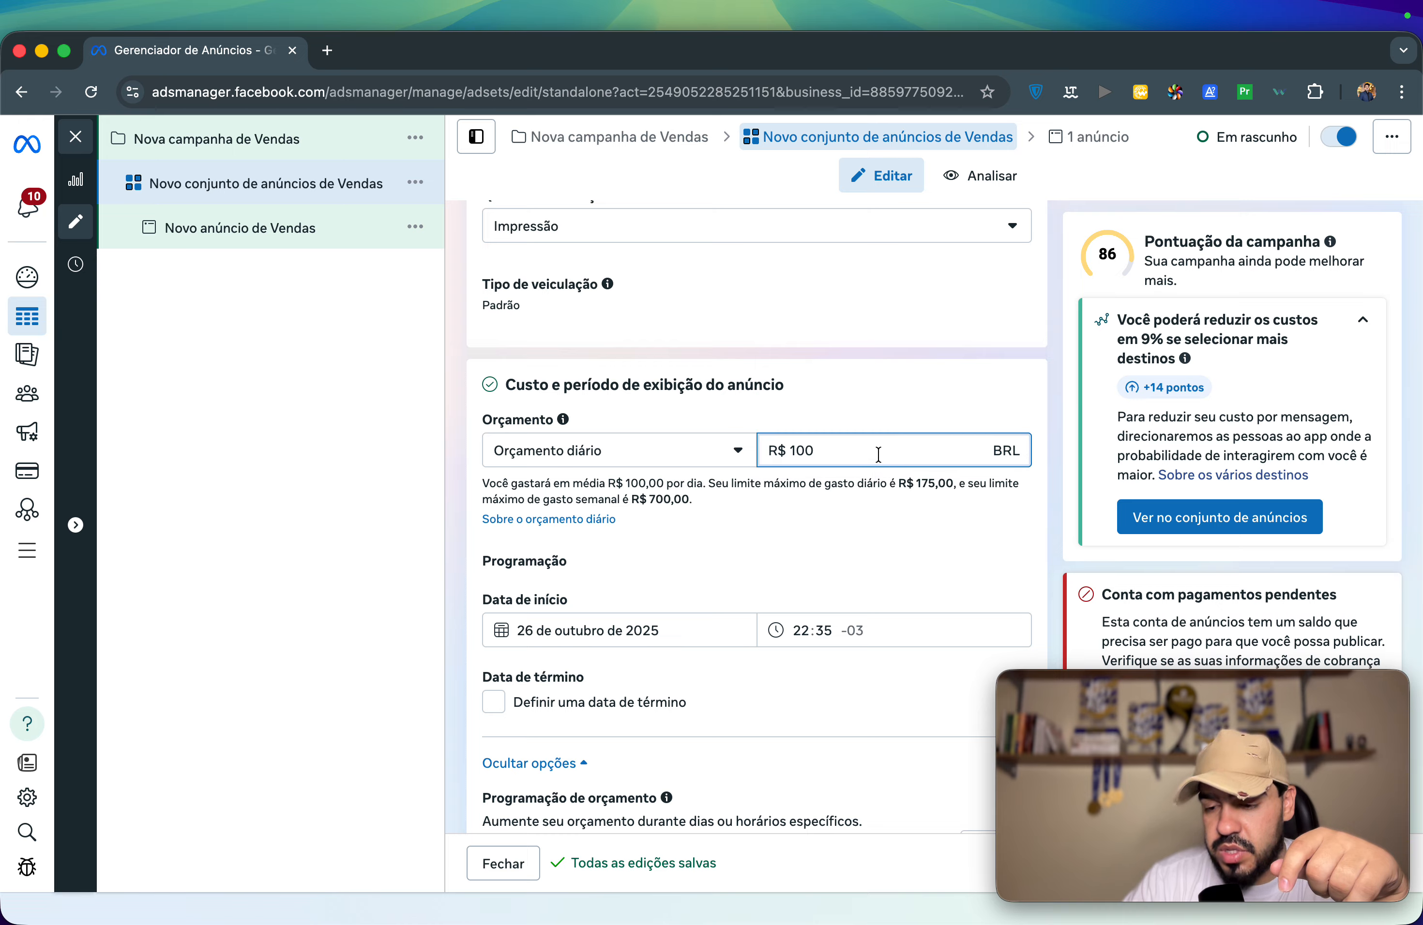
type("50")
key("BackSpace")
key("BackSpace")
key("BackSpace")
key("BackSpace")
key("BackSpace")
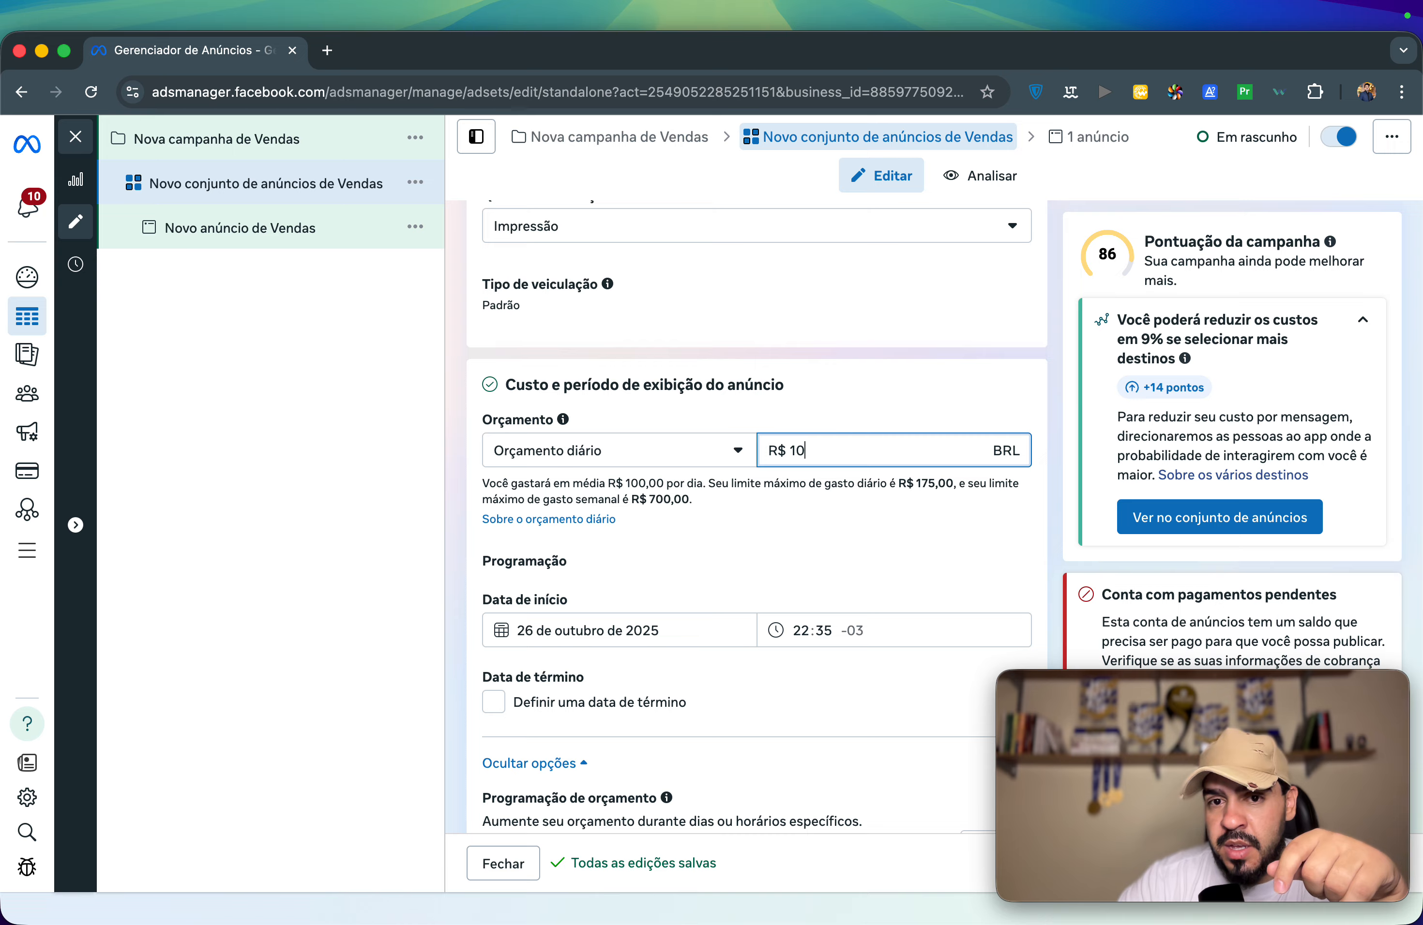
type("50")
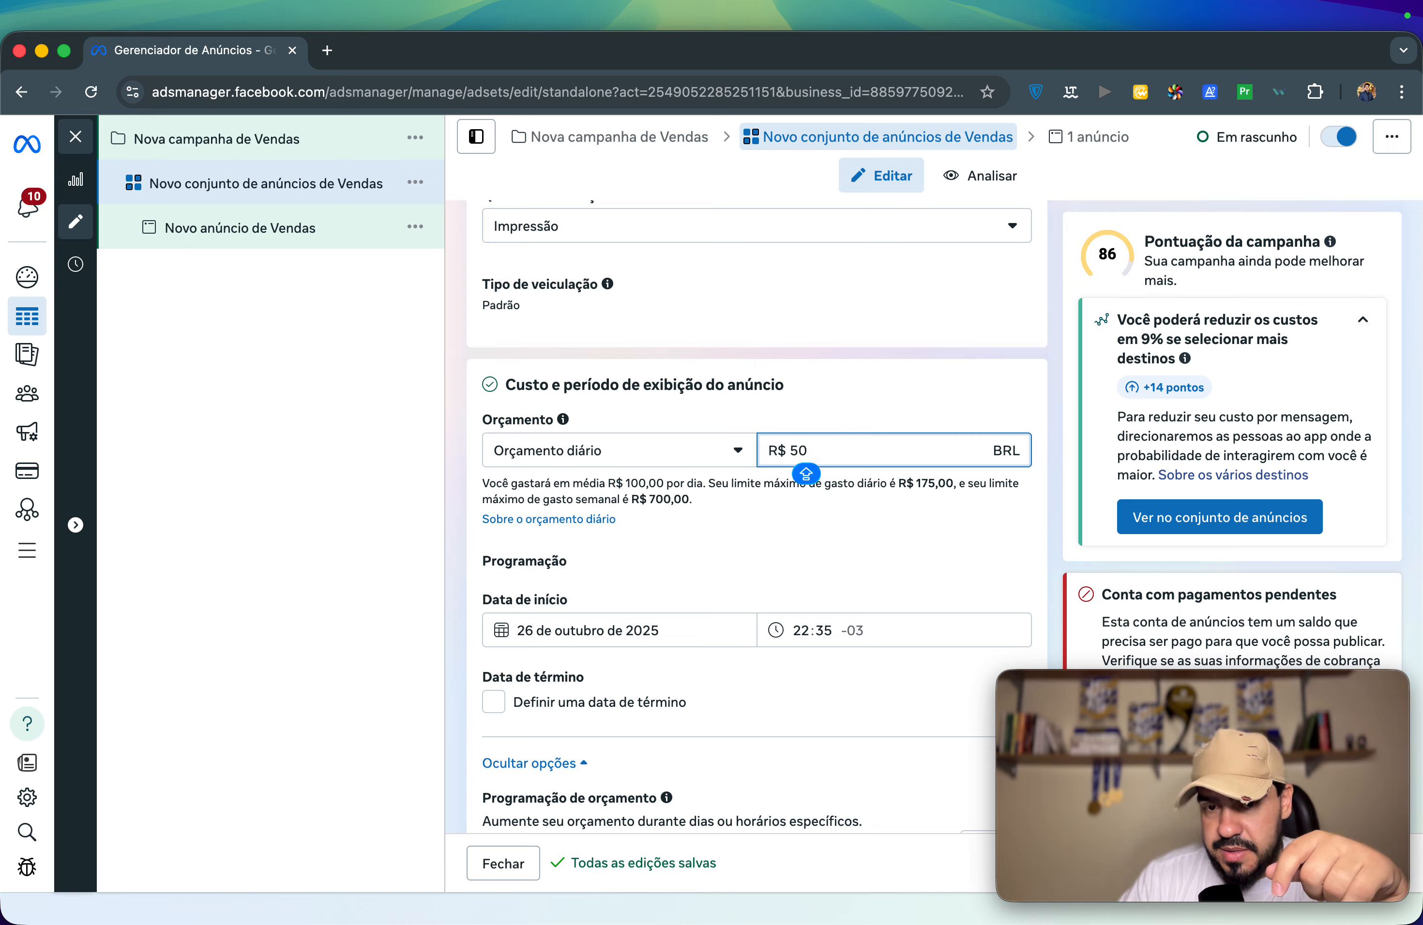
left_click(907, 385)
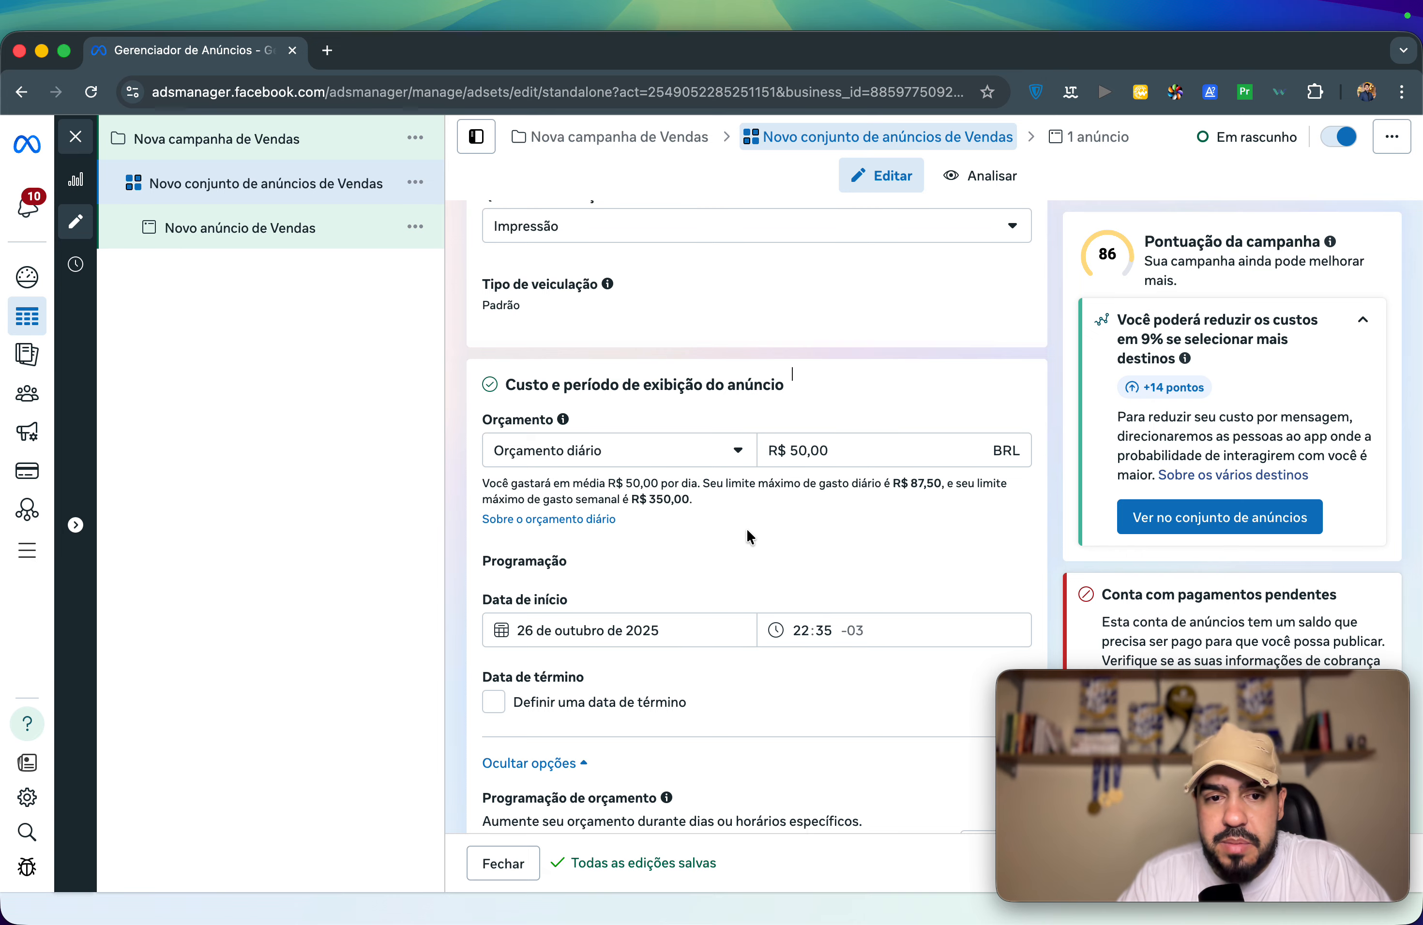
Step: Enable Programar aumentos do orçamento and start the increase period on 28 October 2025 at 11:00
scroll(746, 528, "down", 3)
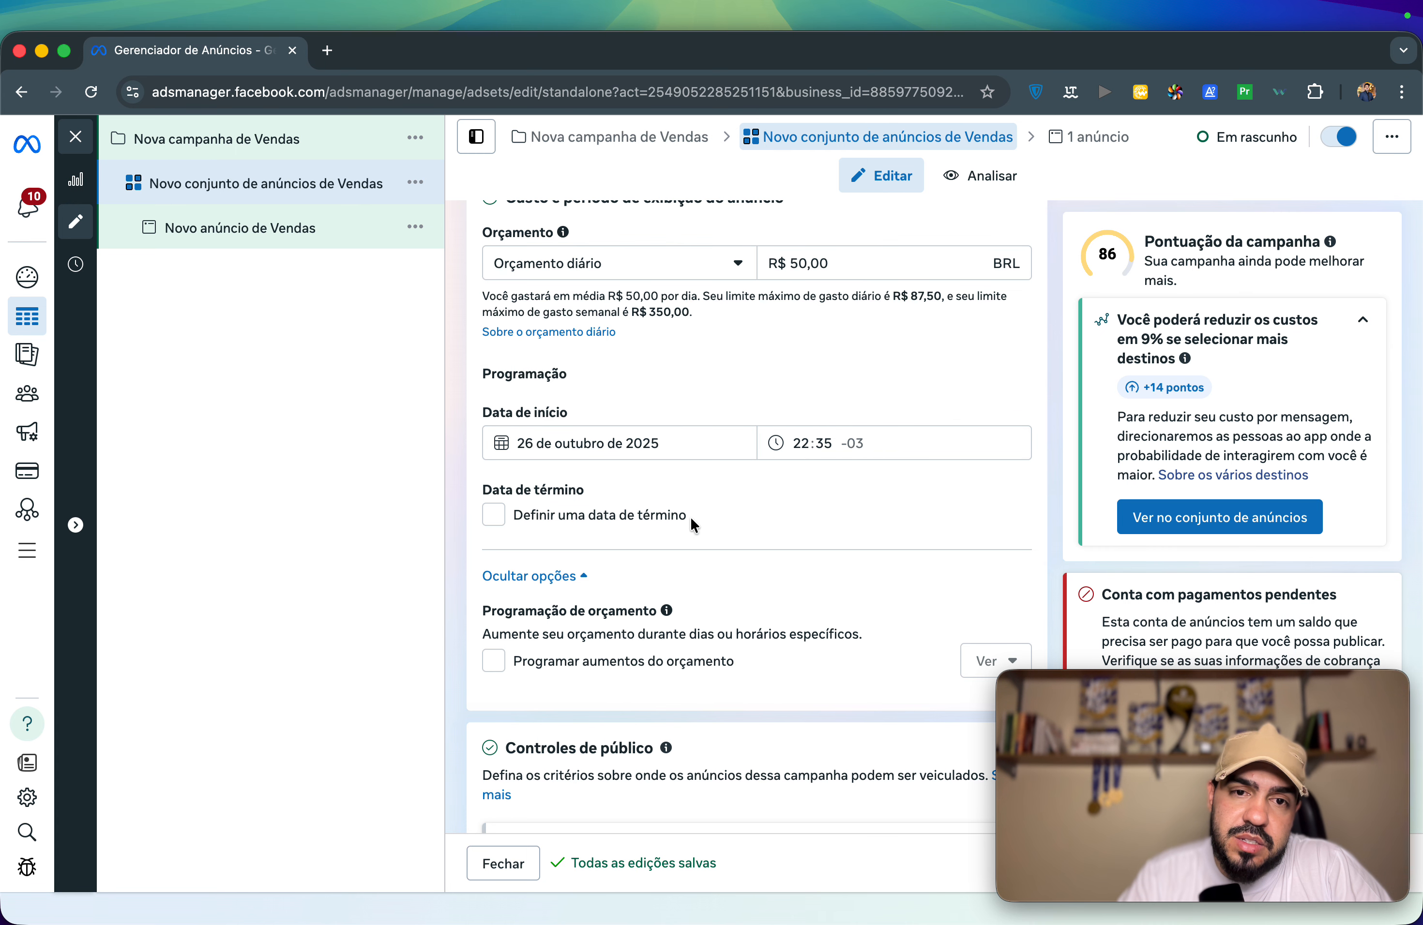
scroll(693, 582, "down", 2)
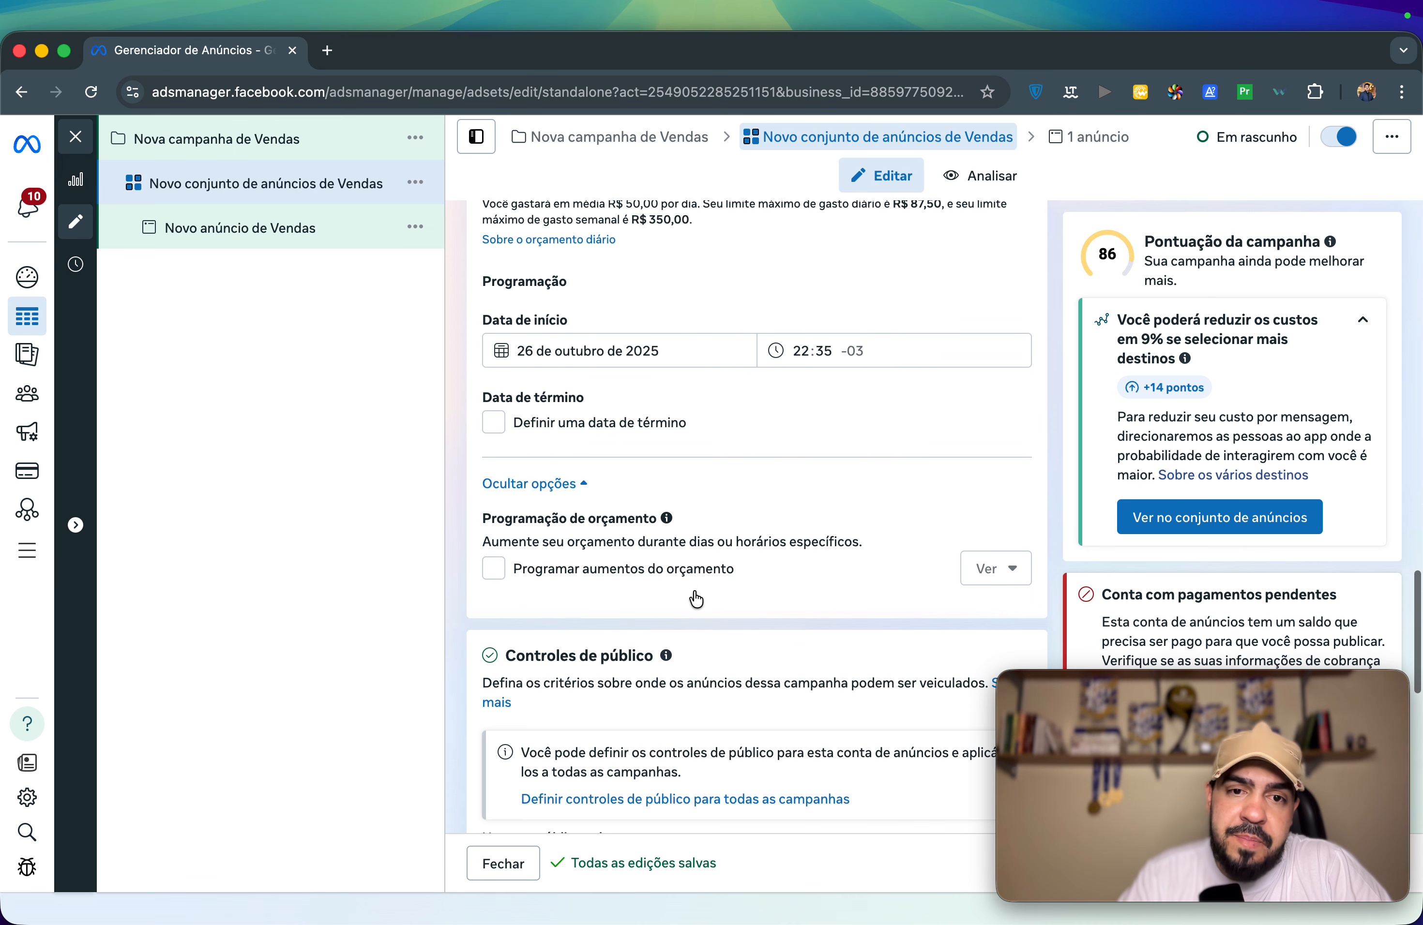
left_click(494, 572)
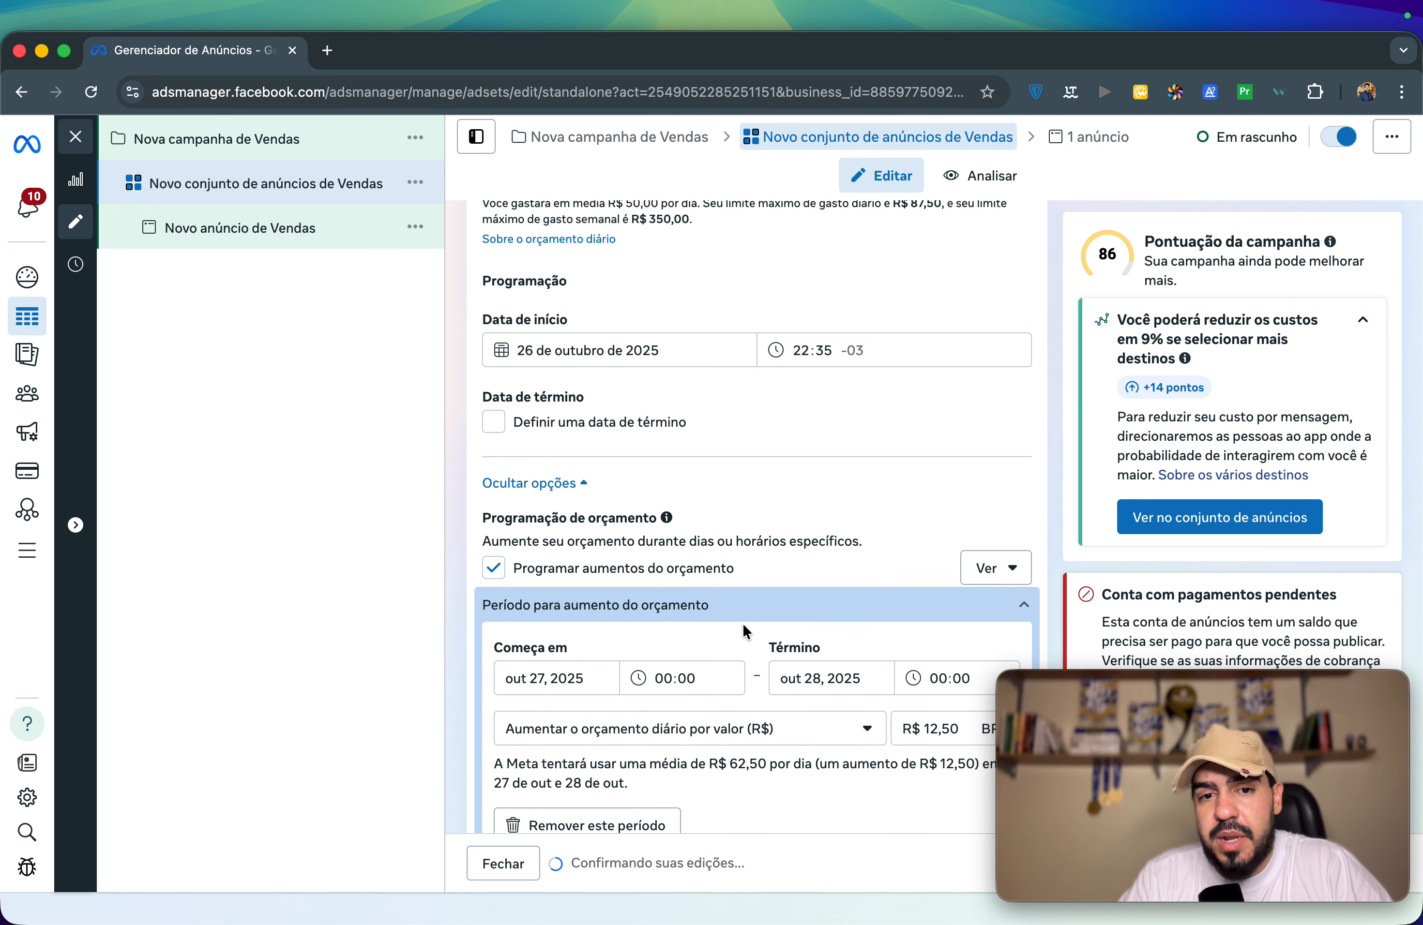
scroll(546, 631, "down", 1)
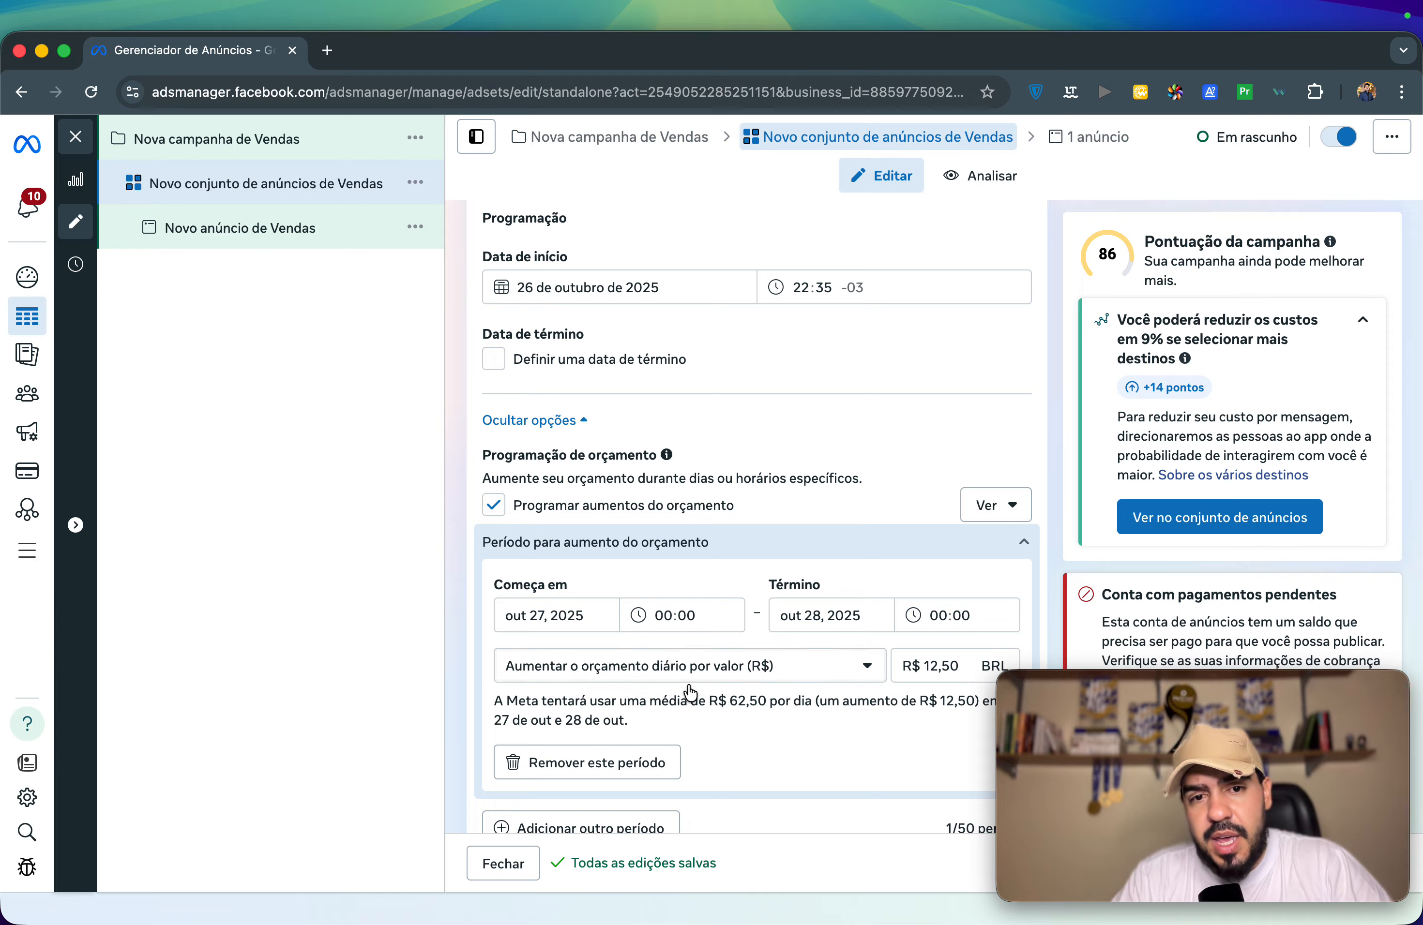
left_click(508, 614)
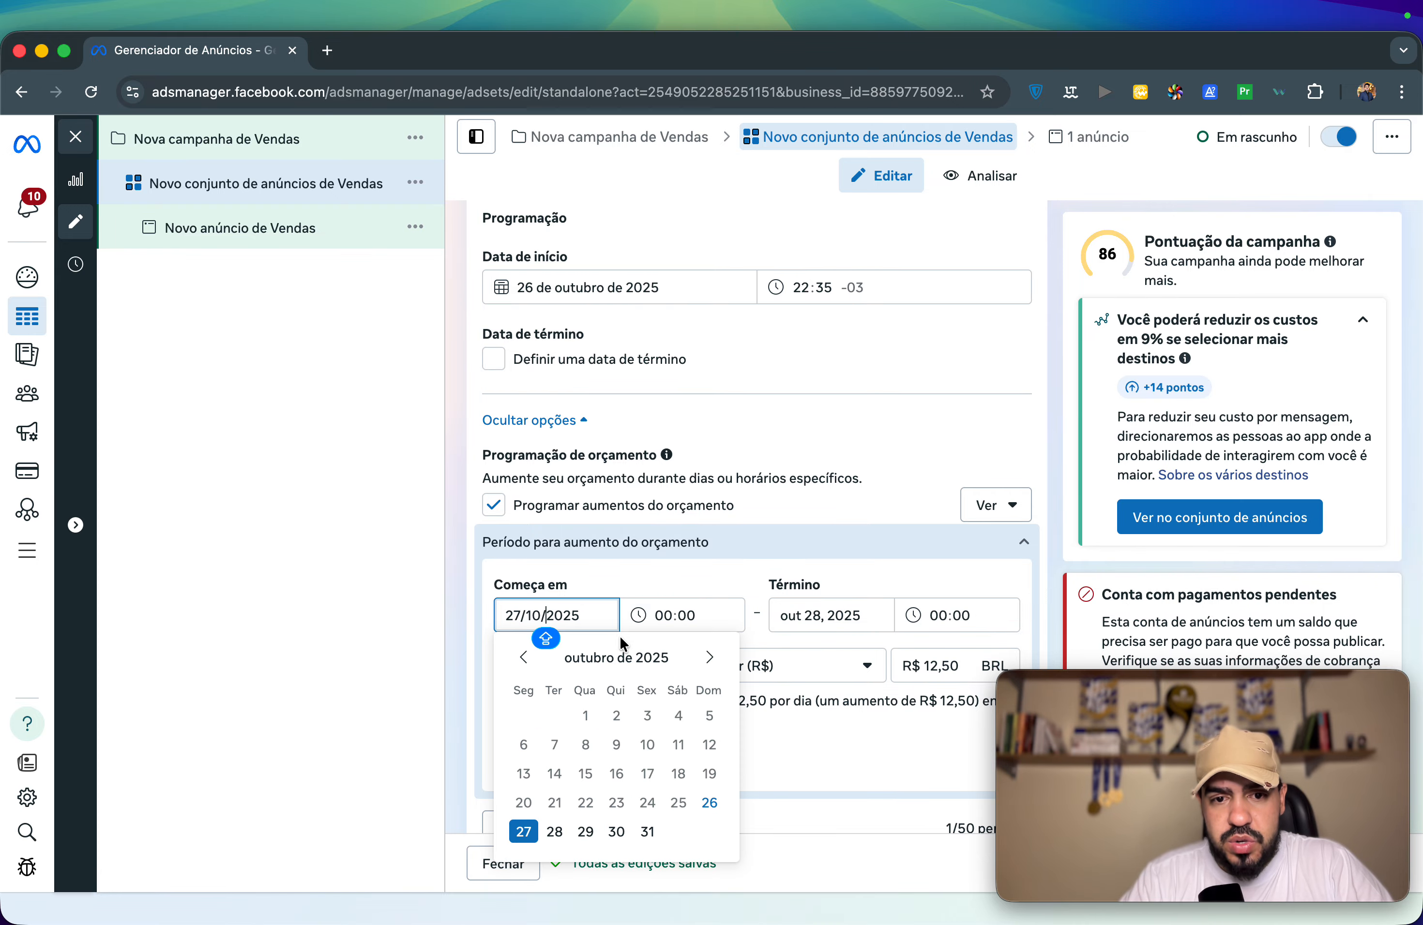
left_click(565, 834)
left_click(667, 612)
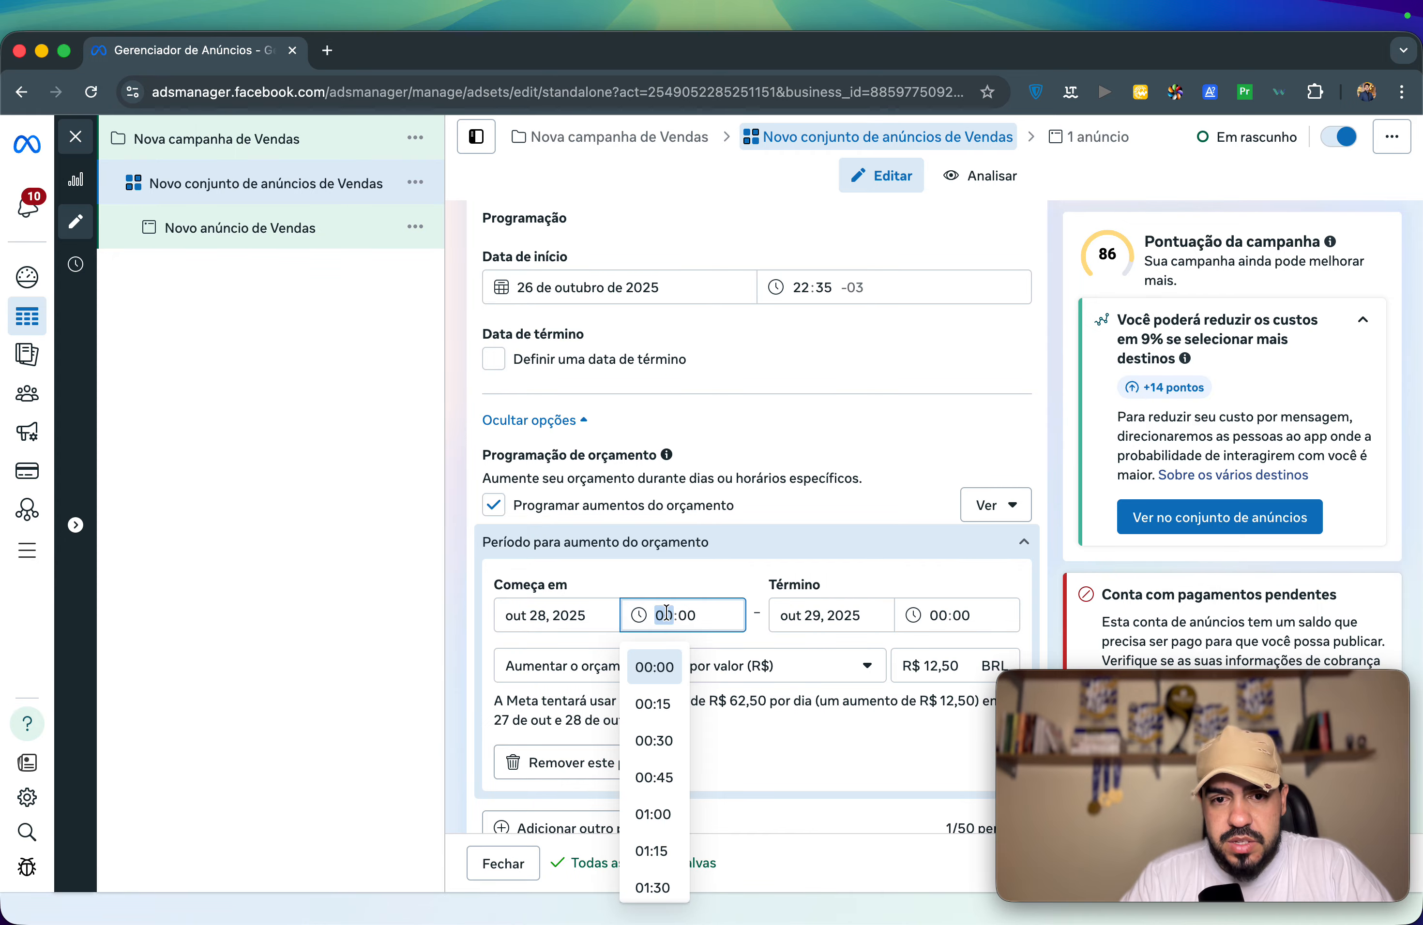
type("11")
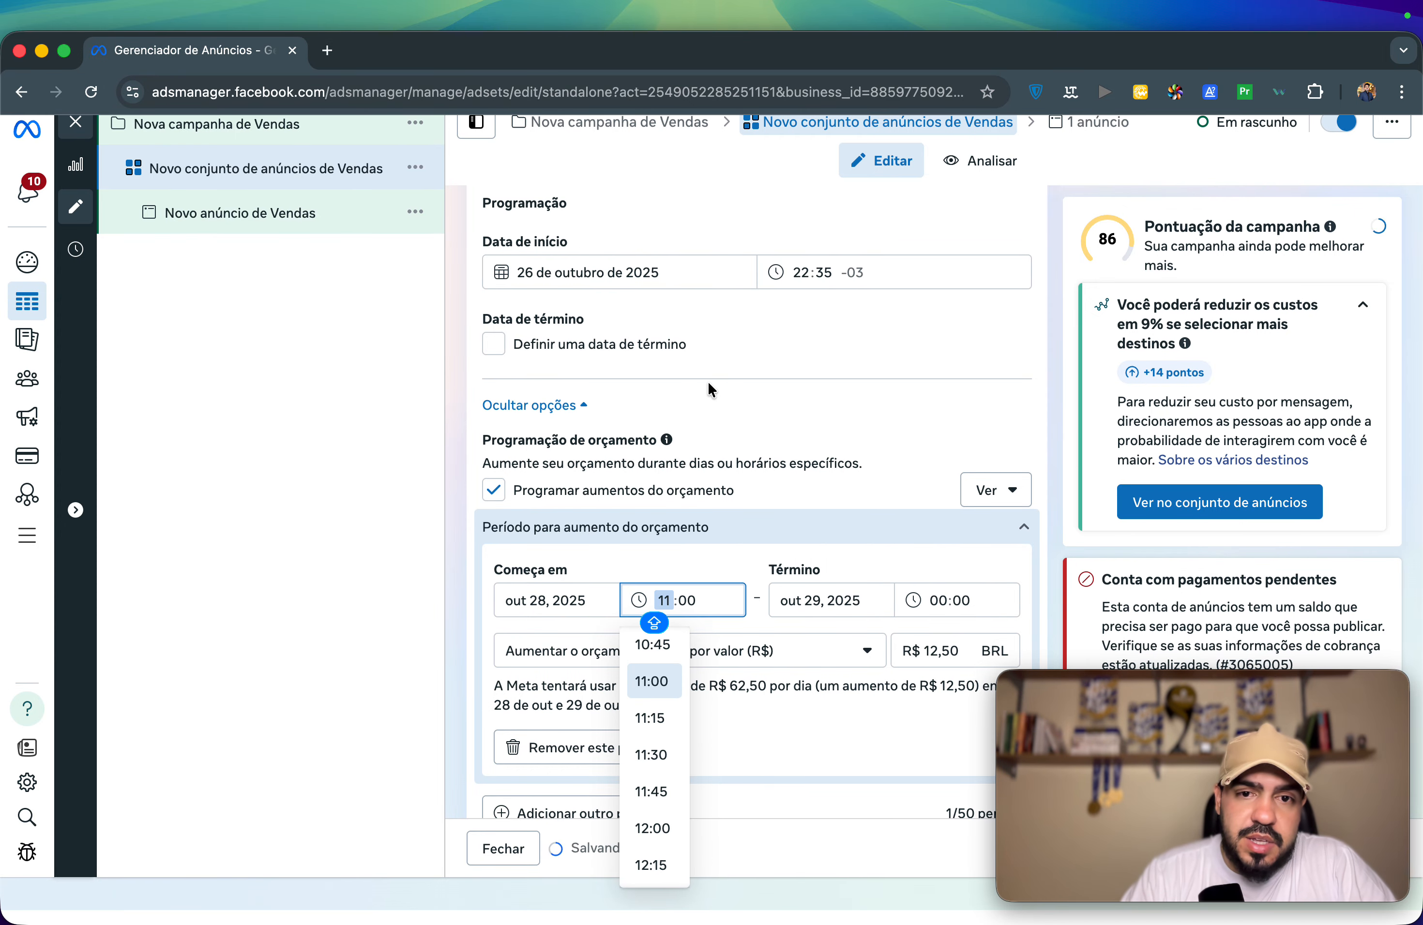
left_click(775, 536)
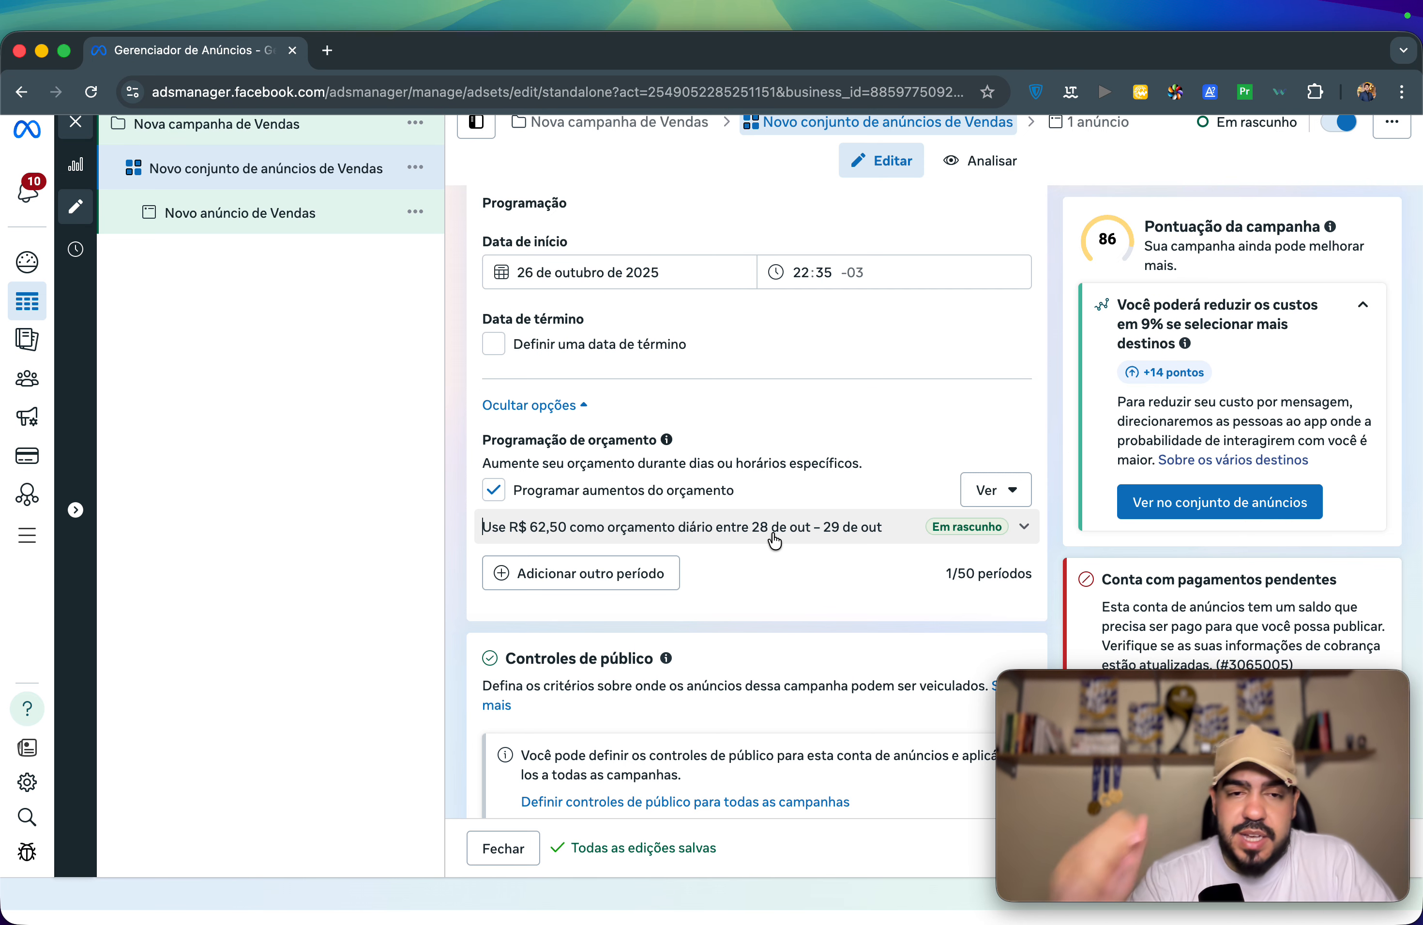
Step: Open Localizações under Controles de público and expand the extra options to examine the minimum age, audience exclusion and language settings
scroll(775, 541, "down", 10)
scroll(773, 534, "up", 8)
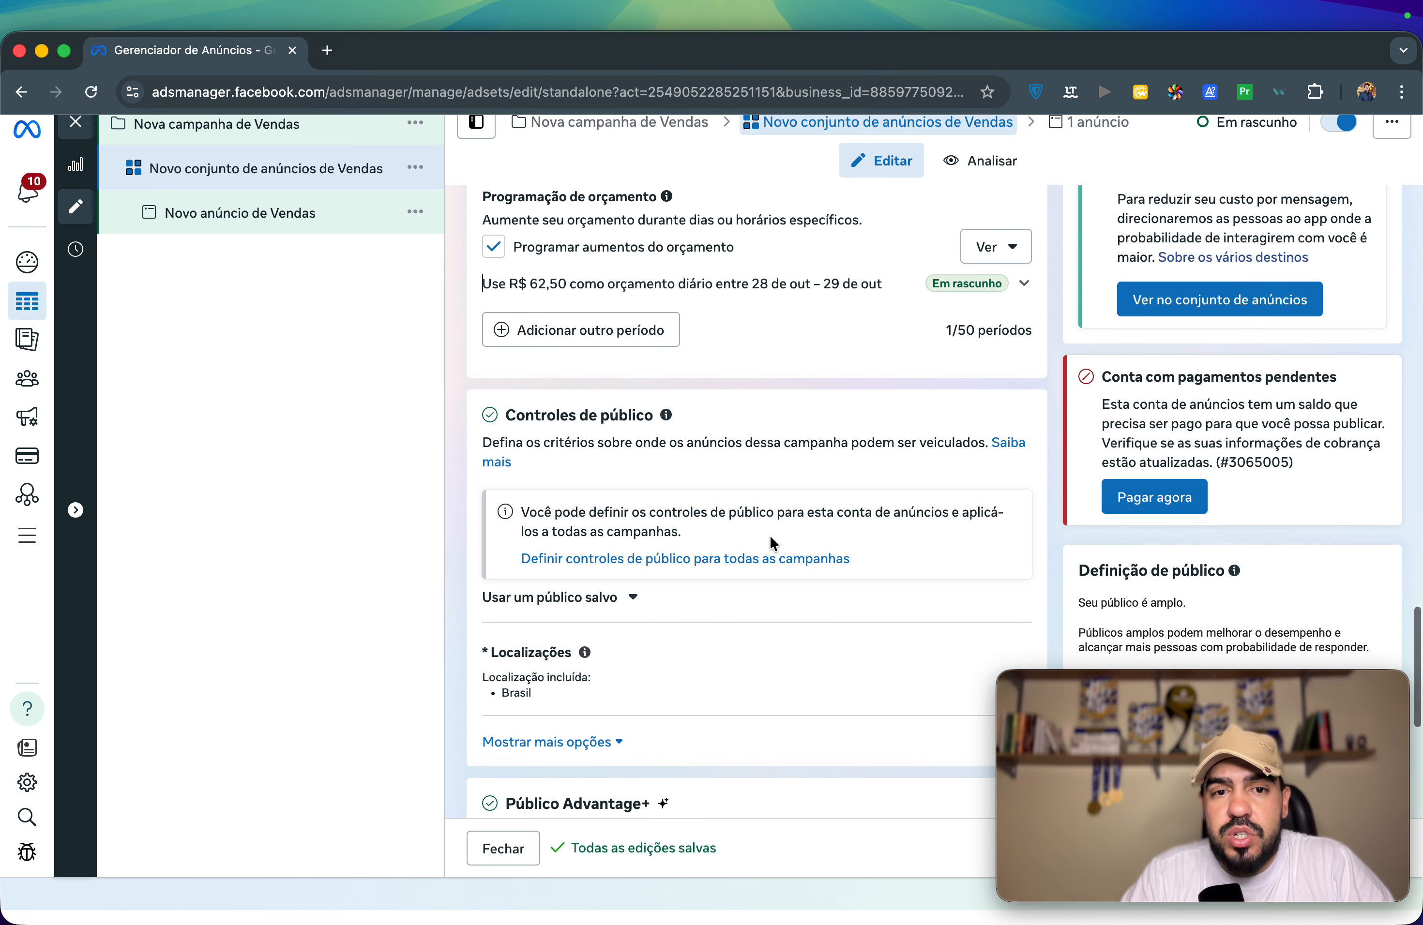
scroll(769, 538, "down", 3)
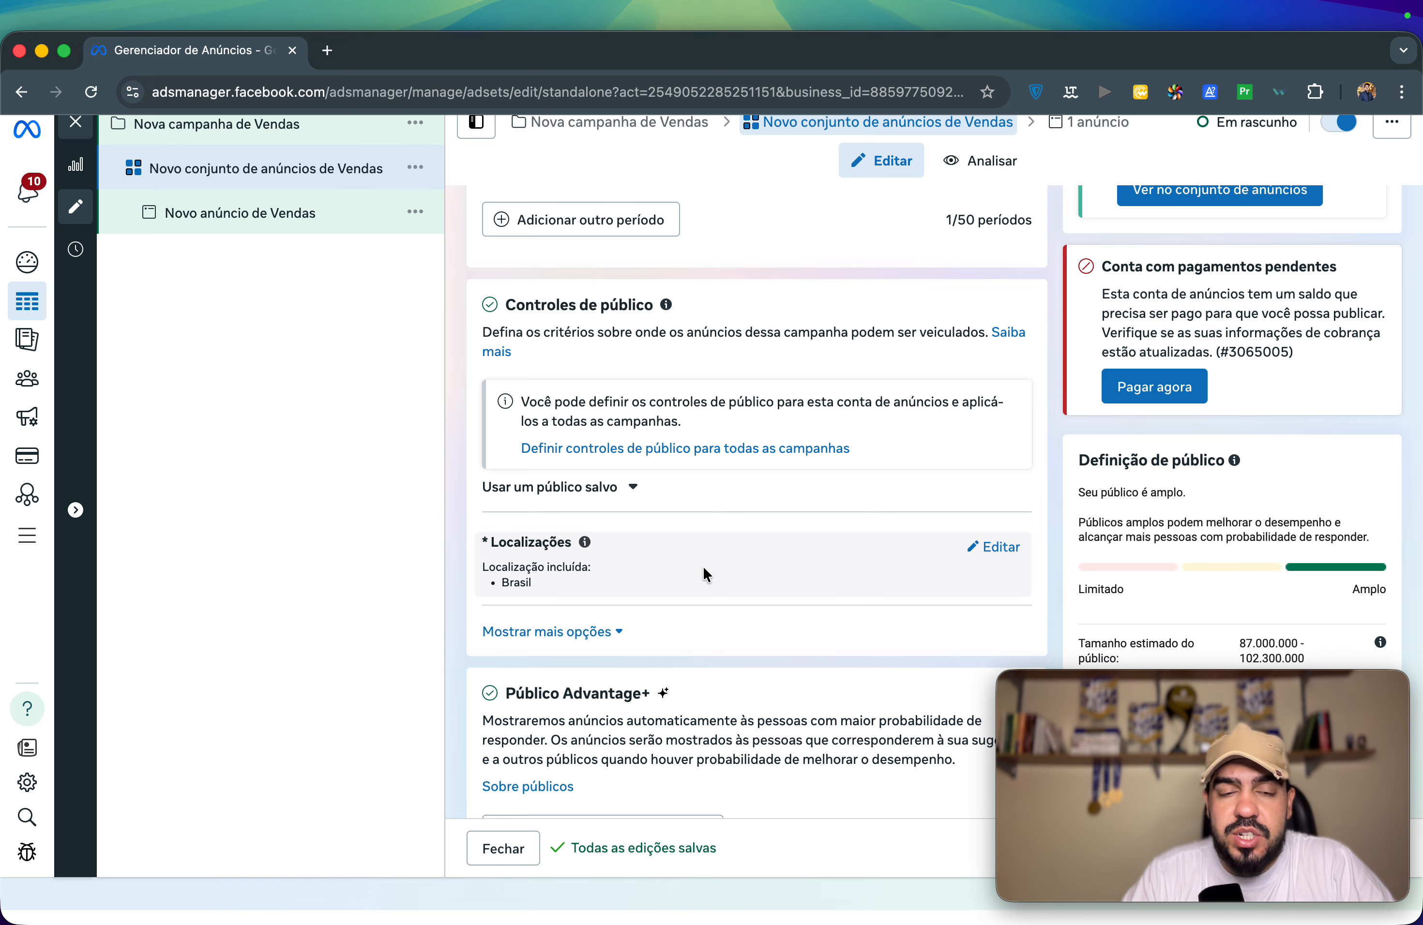
left_click(1001, 547)
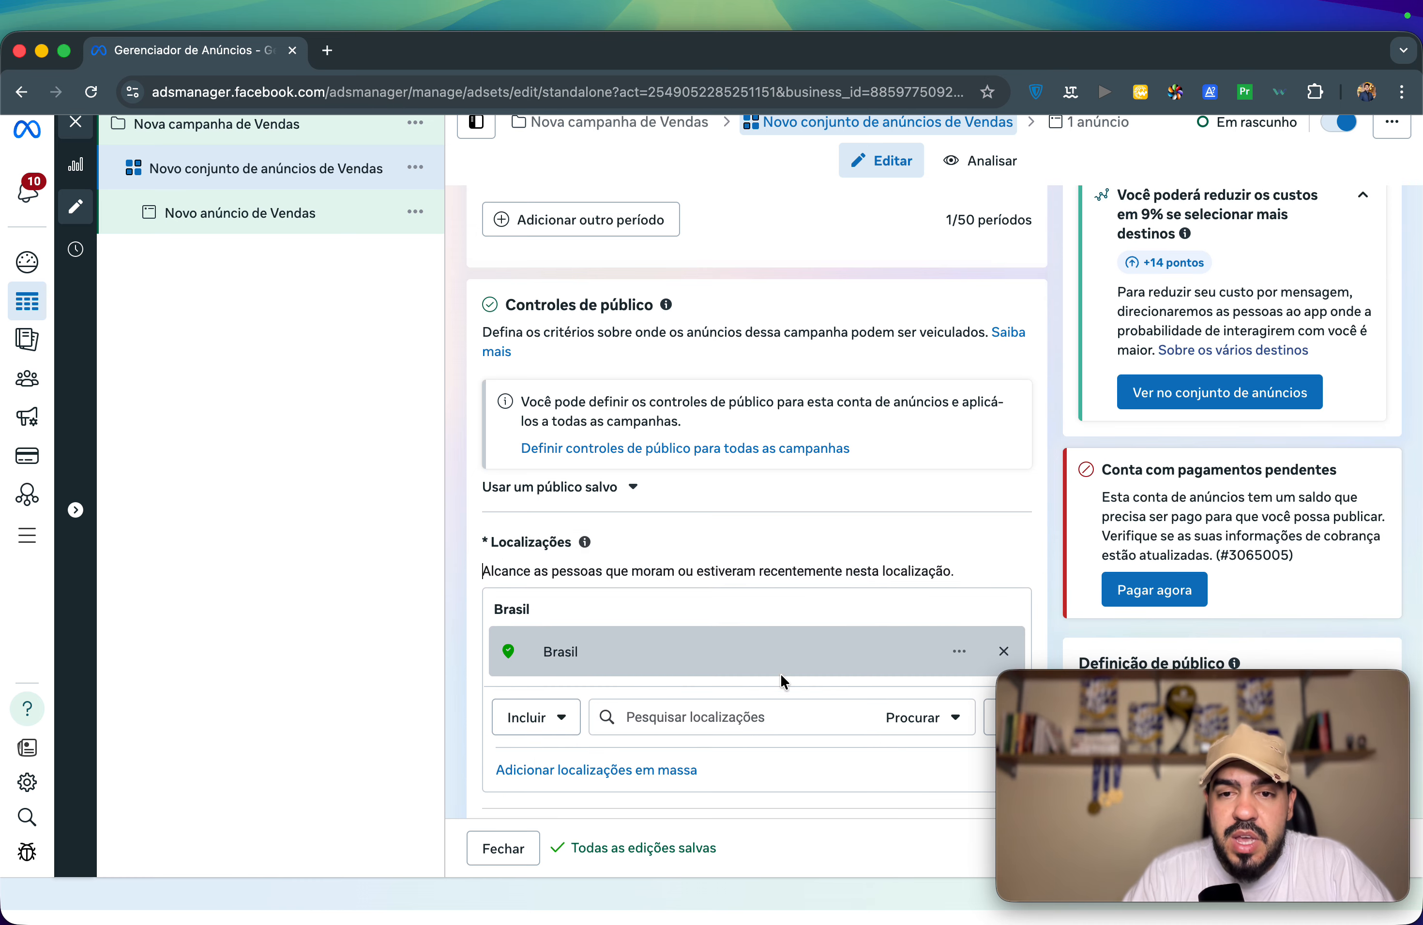
scroll(764, 654, "down", 3)
scroll(763, 659, "down", 2)
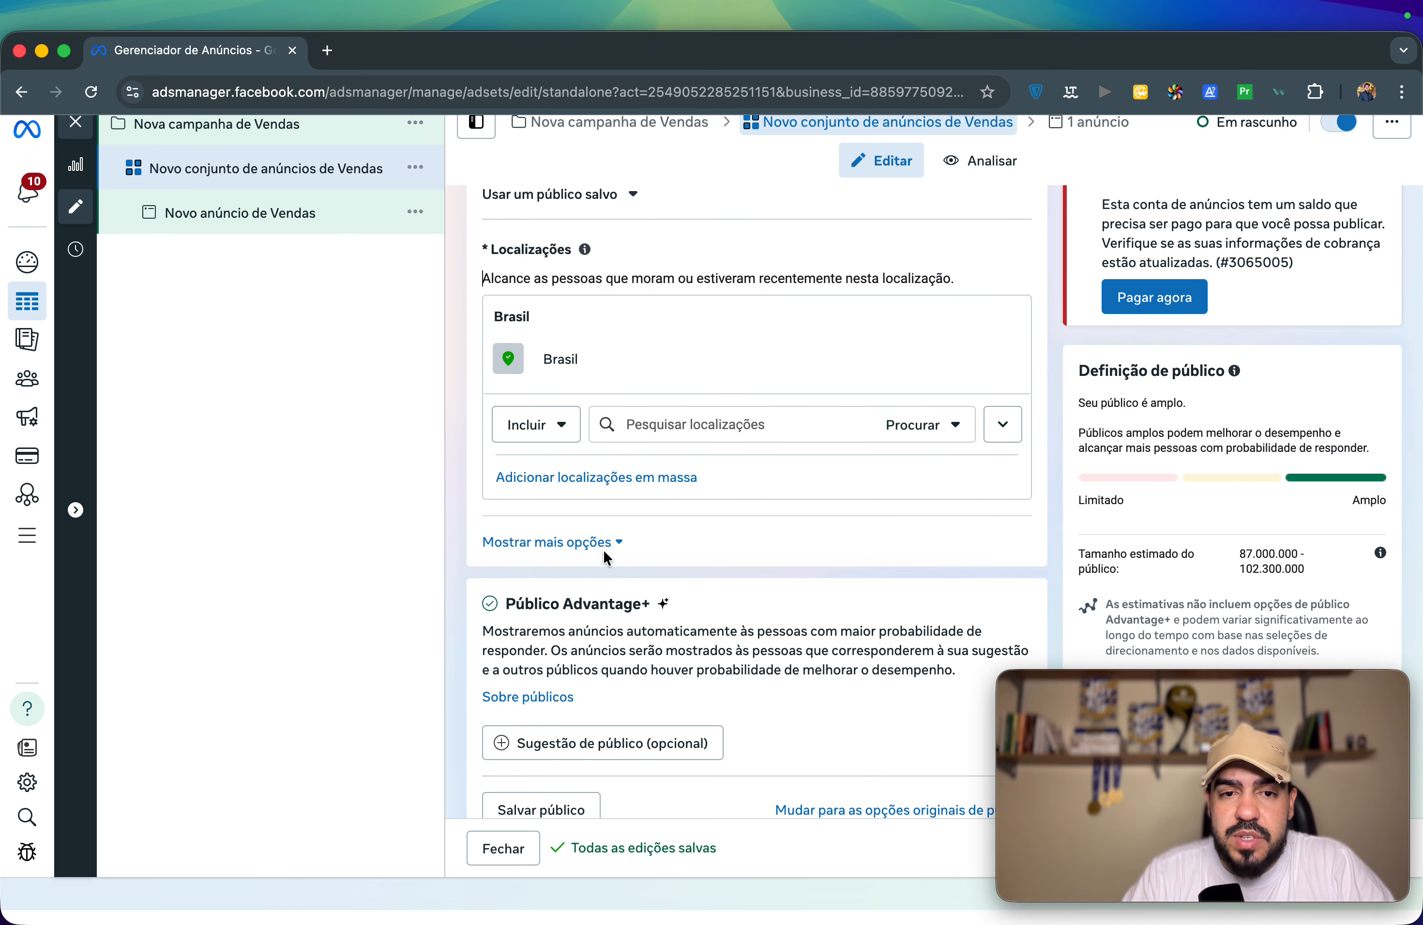
left_click(596, 543)
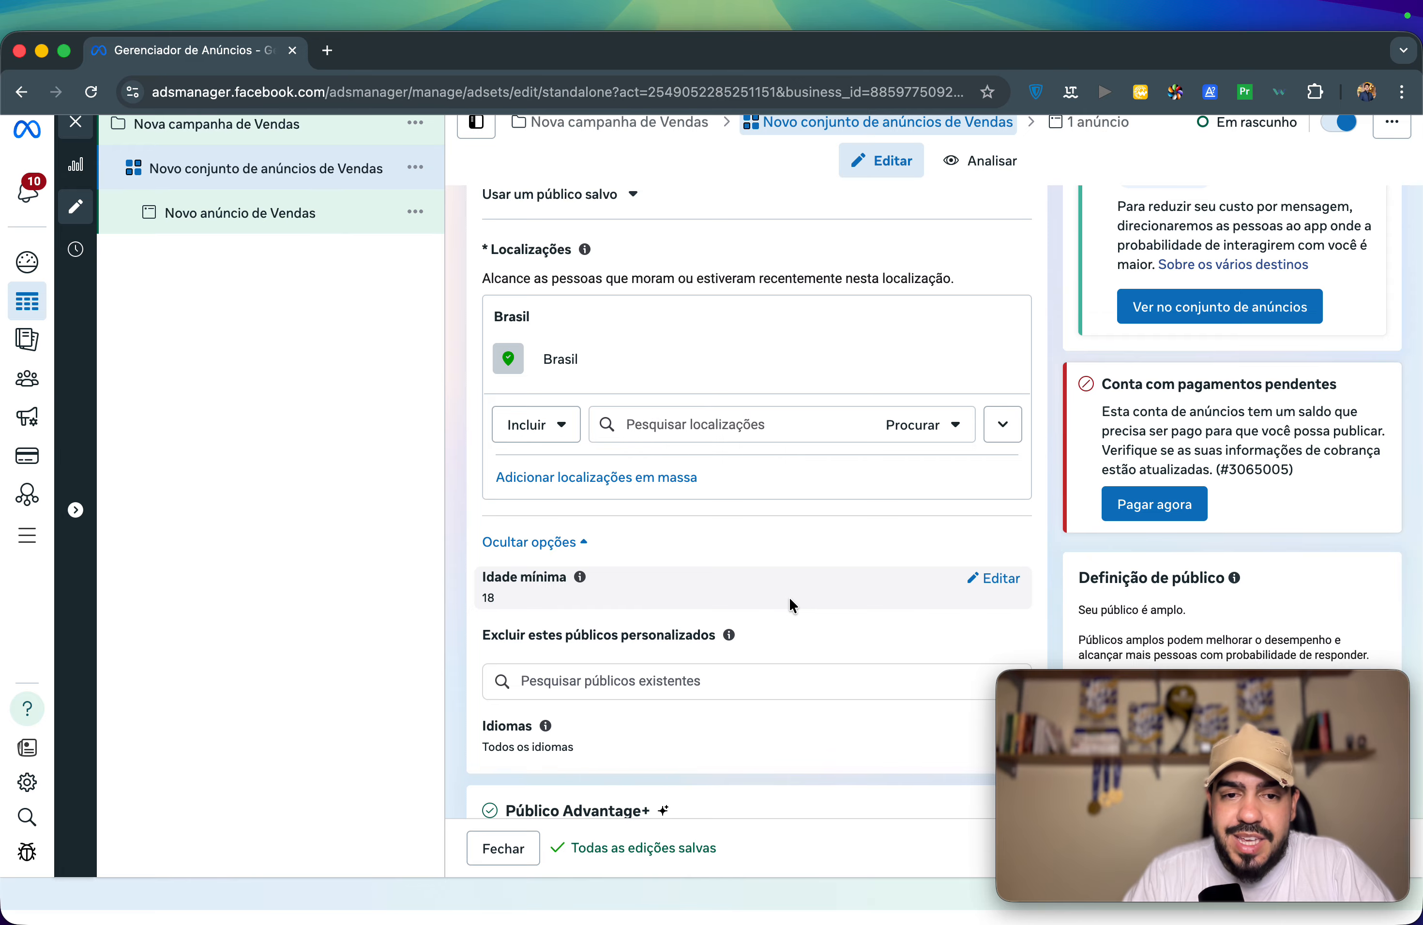
Step: Switch the ad set from Público Advantage+ to the original audience options and go to the Público section
scroll(790, 601, "down", 7)
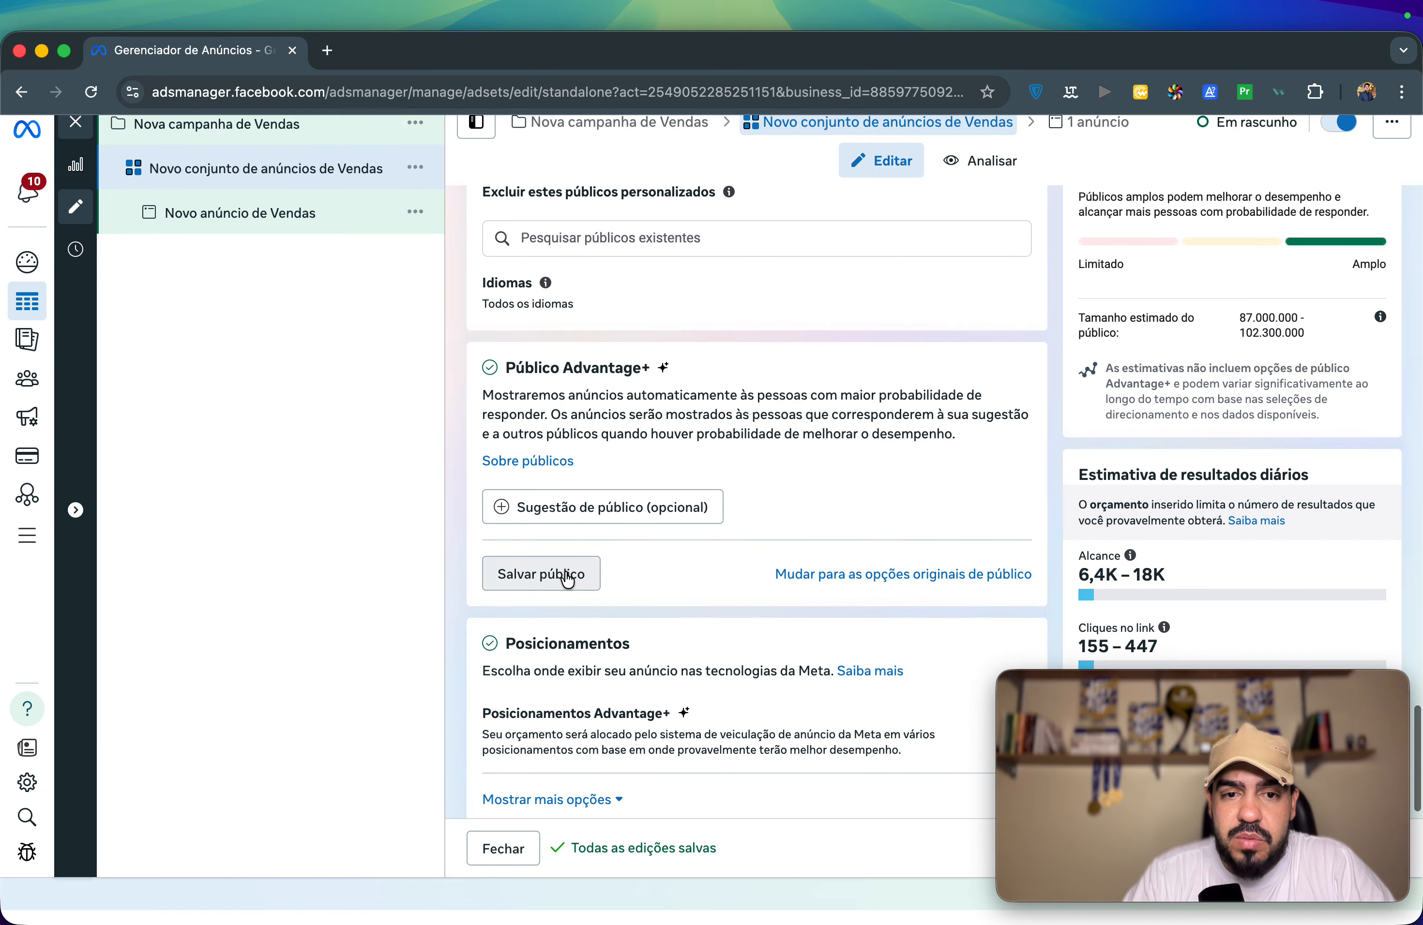
left_click(850, 577)
left_click(746, 548)
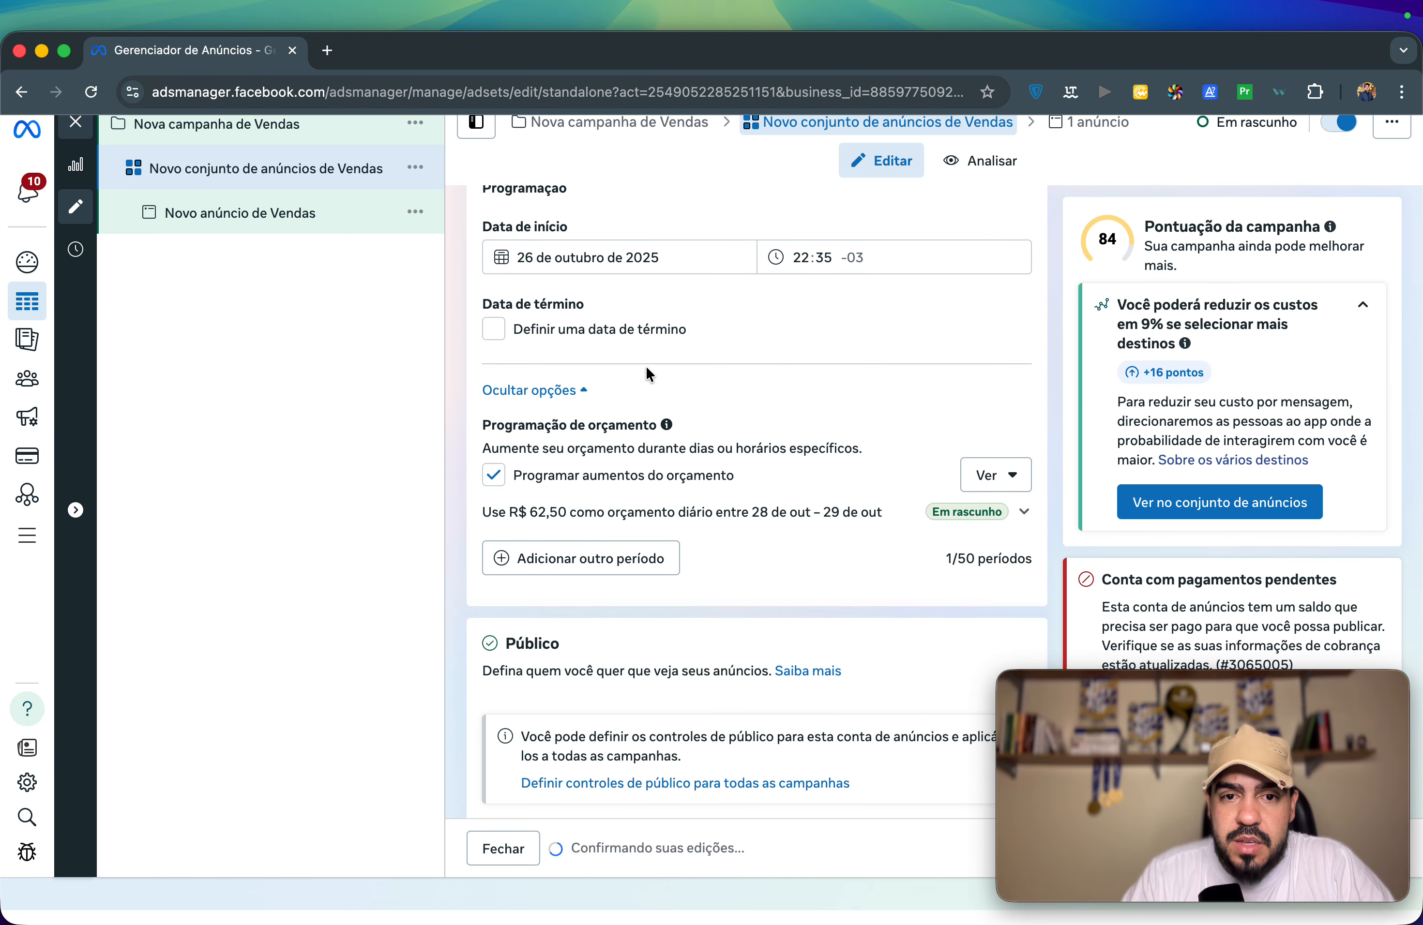
scroll(646, 366, "up", 10)
scroll(739, 568, "down", 2)
scroll(739, 567, "up", 7)
scroll(739, 582, "down", 10)
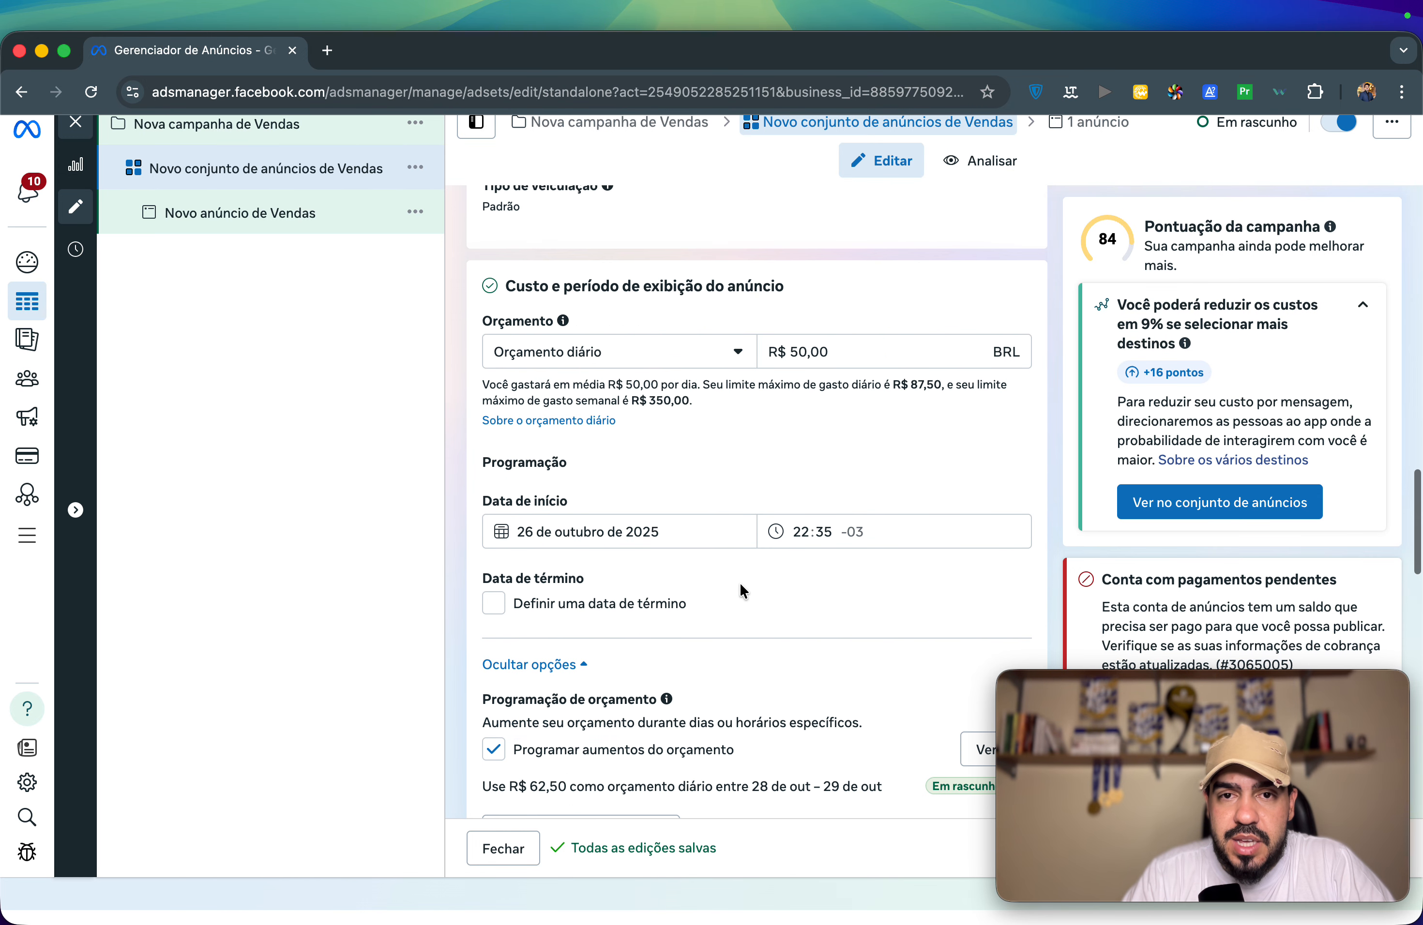
scroll(739, 582, "down", 12)
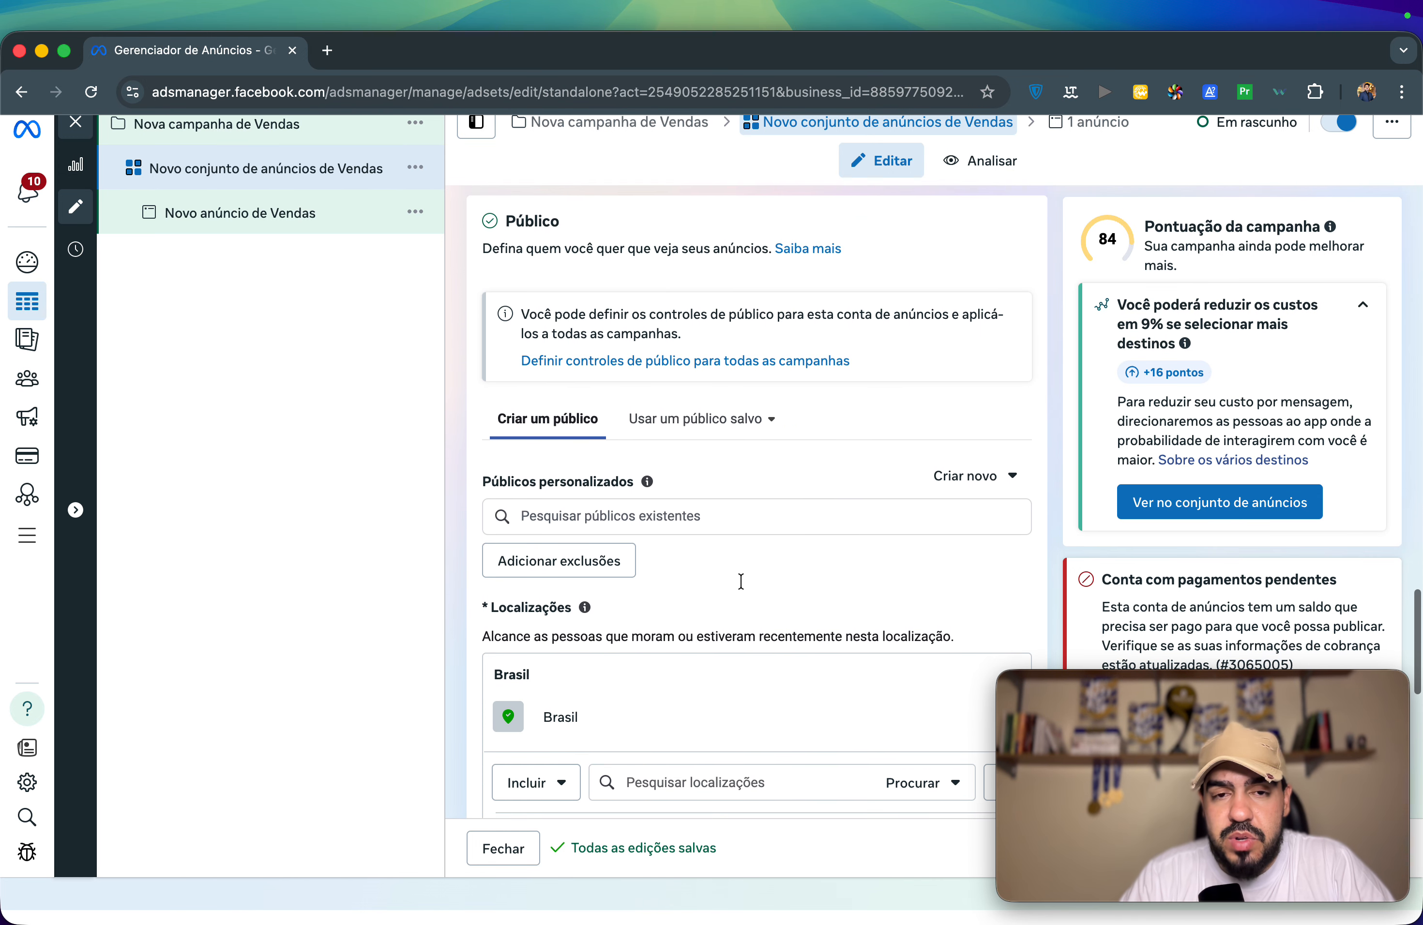
Step: Examine the custom audience, location, age, gender and detailed targeting settings in the ad set's Público section
scroll(741, 582, "down", 1)
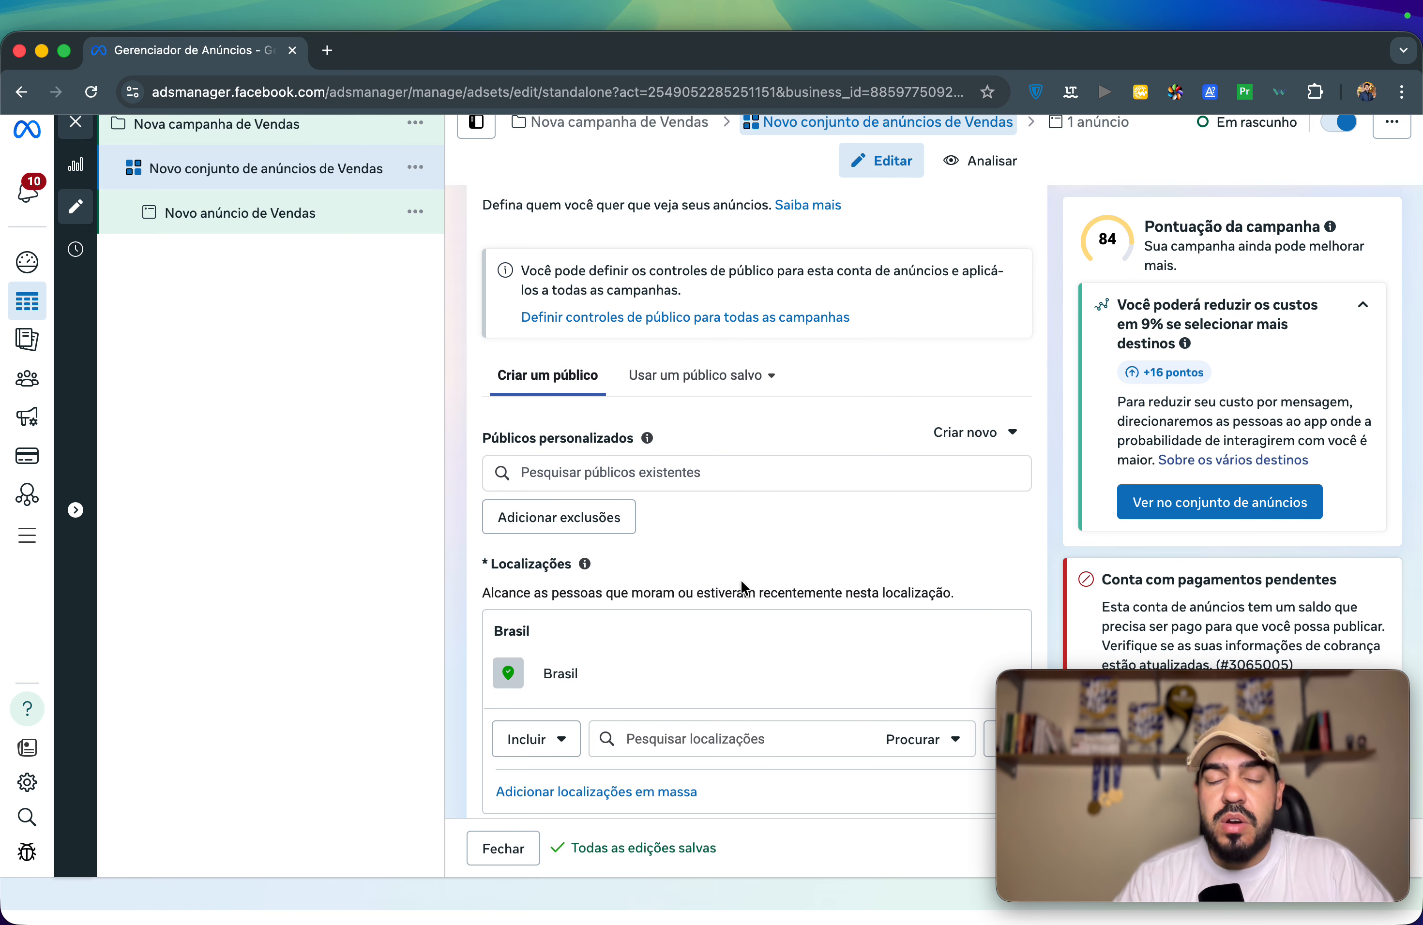
scroll(744, 595, "up", 1)
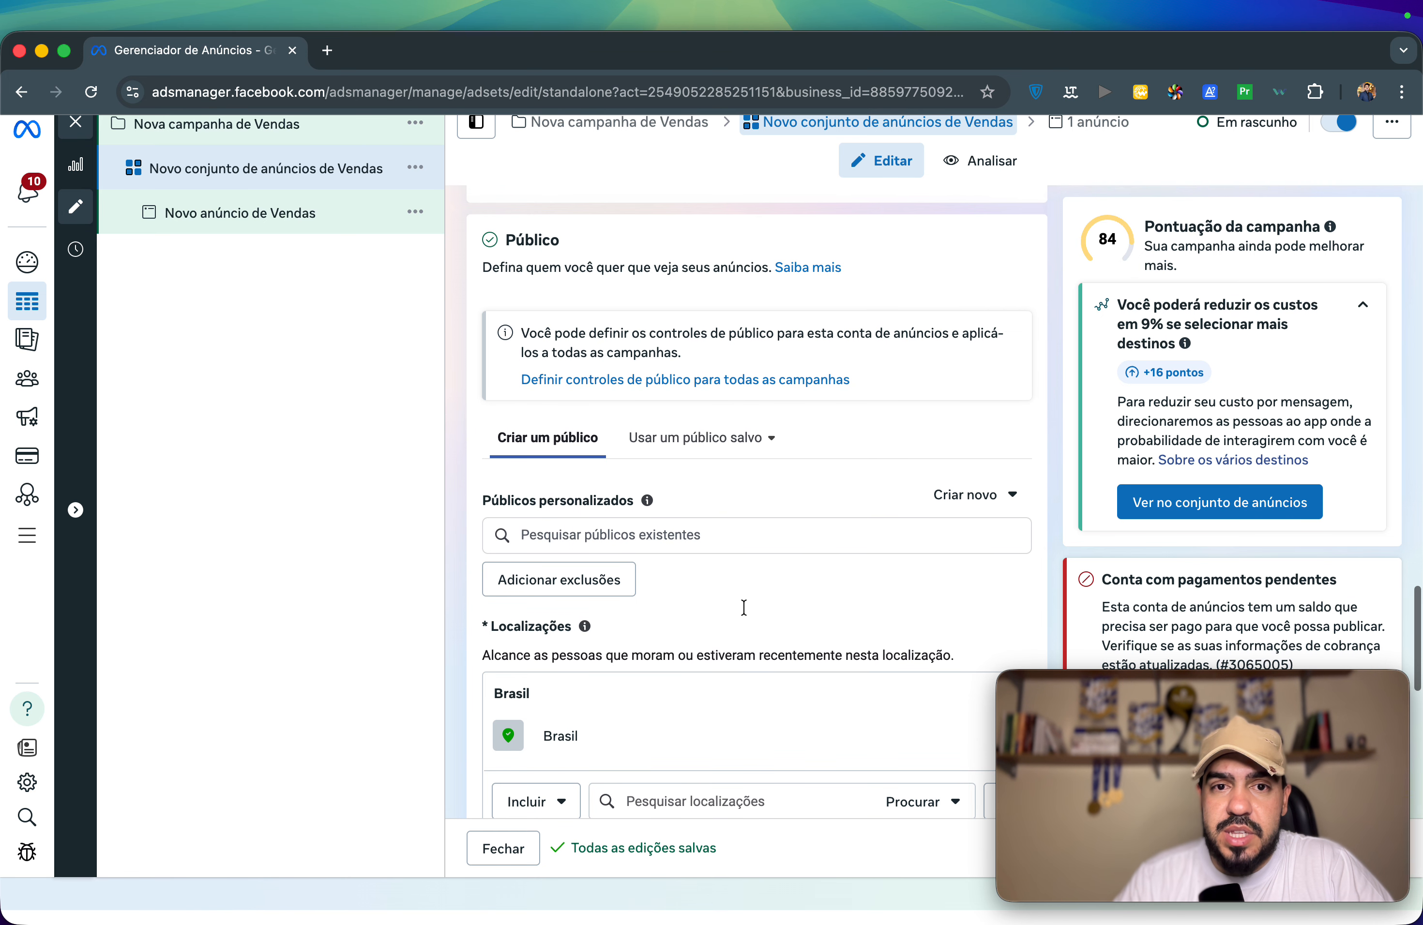
scroll(749, 659, "down", 4)
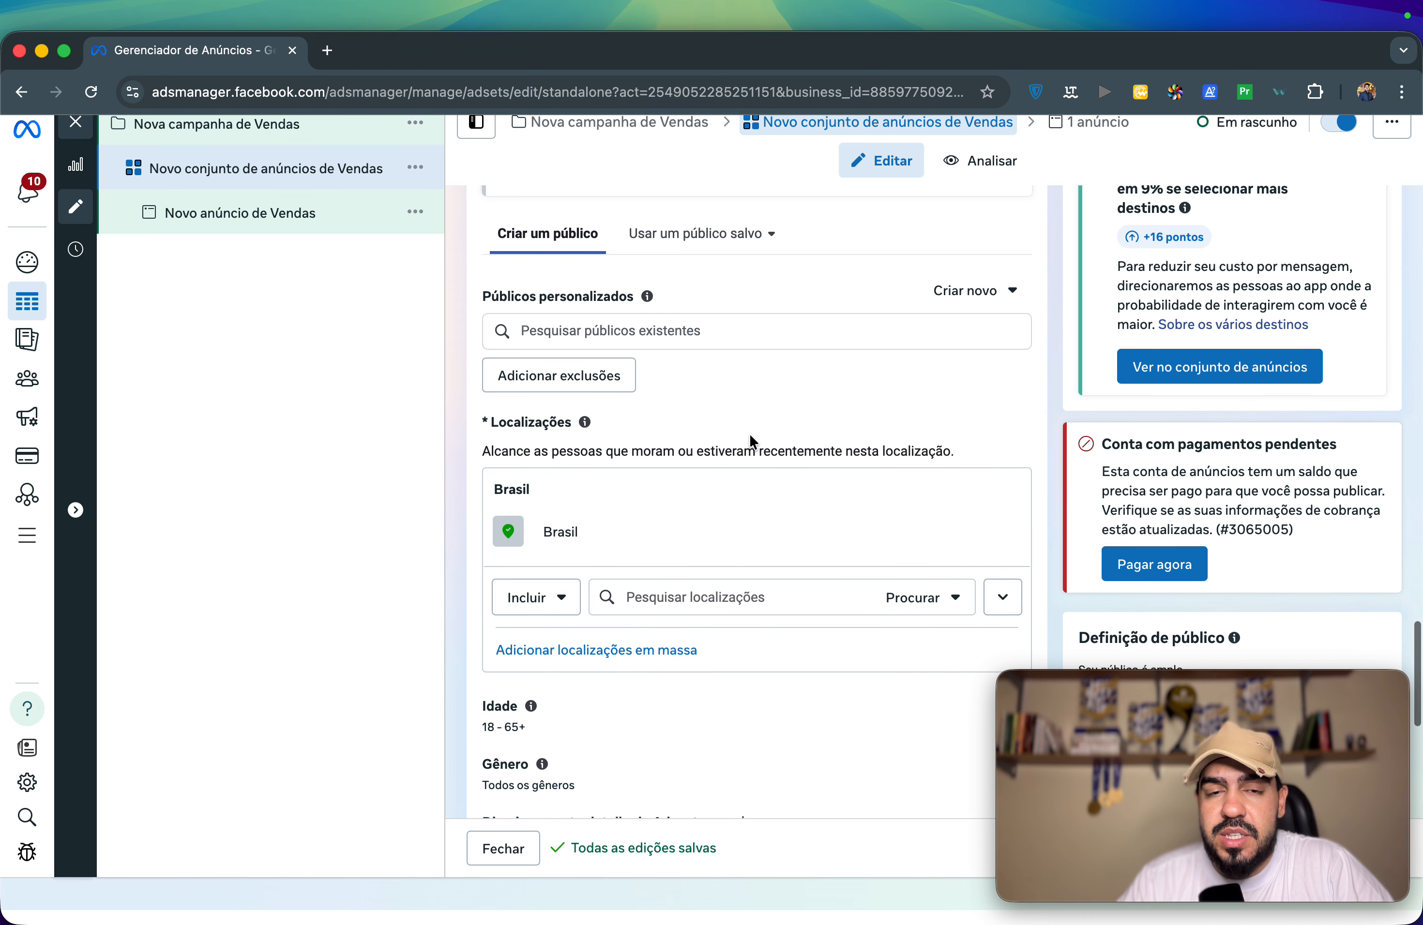
scroll(752, 443, "up", 3)
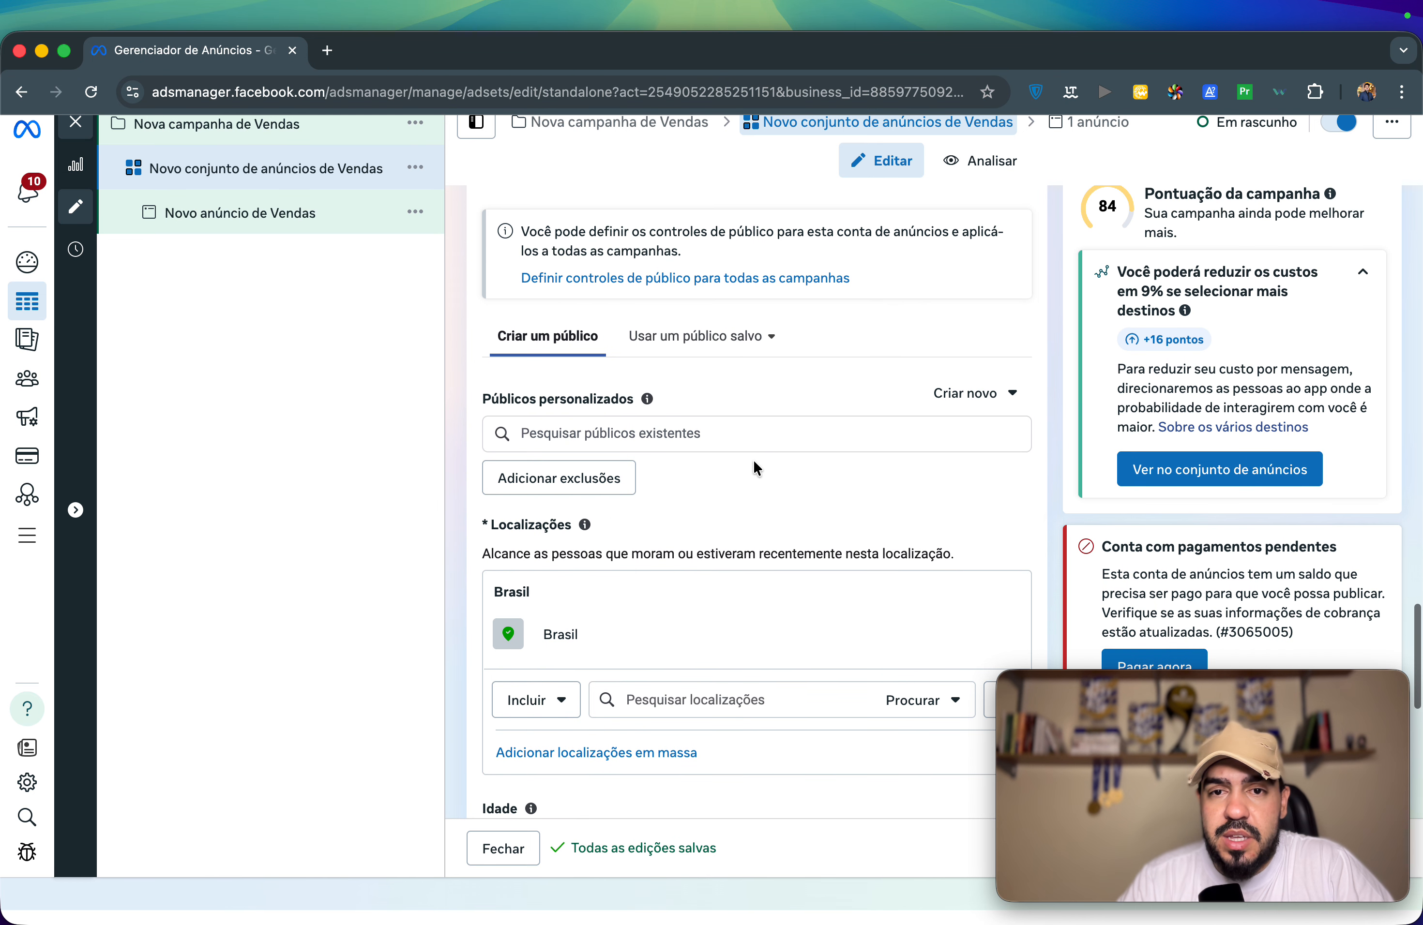
scroll(763, 504, "up", 1)
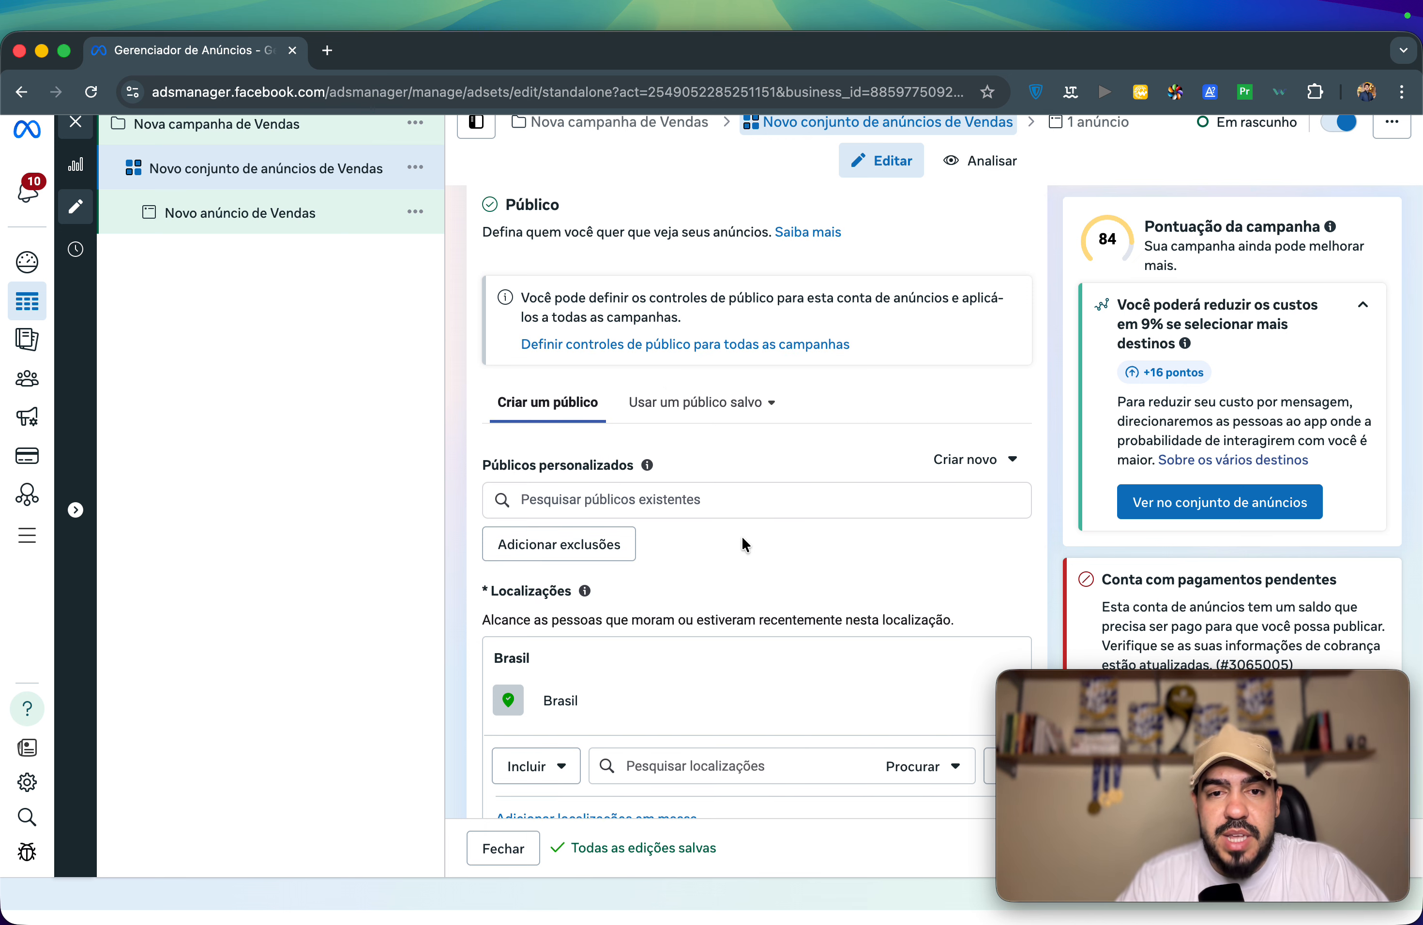
left_click(757, 505)
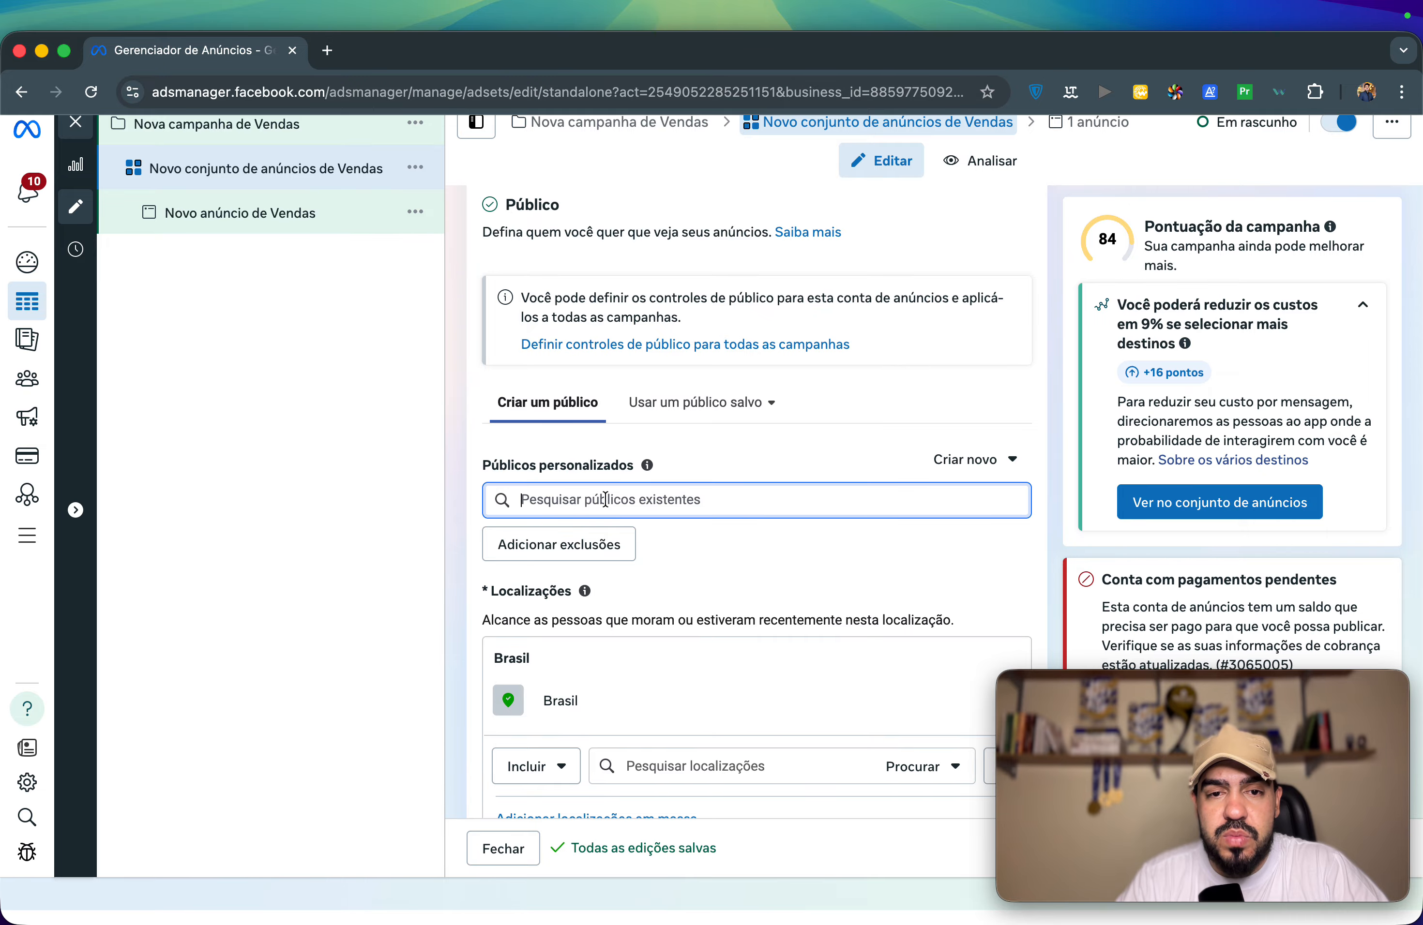
left_click(847, 460)
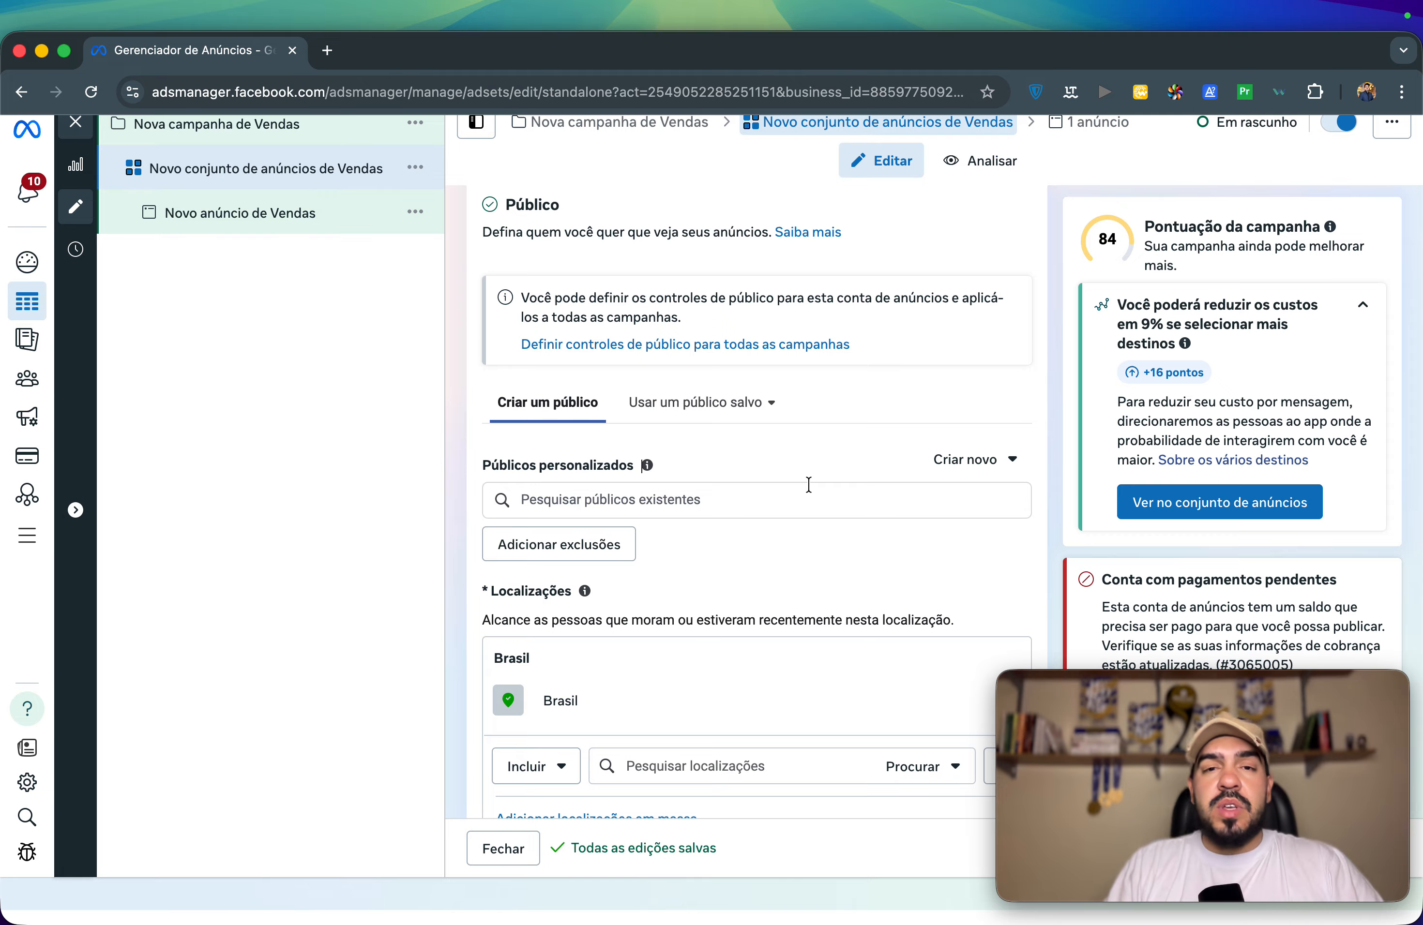
scroll(638, 660, "down", 5)
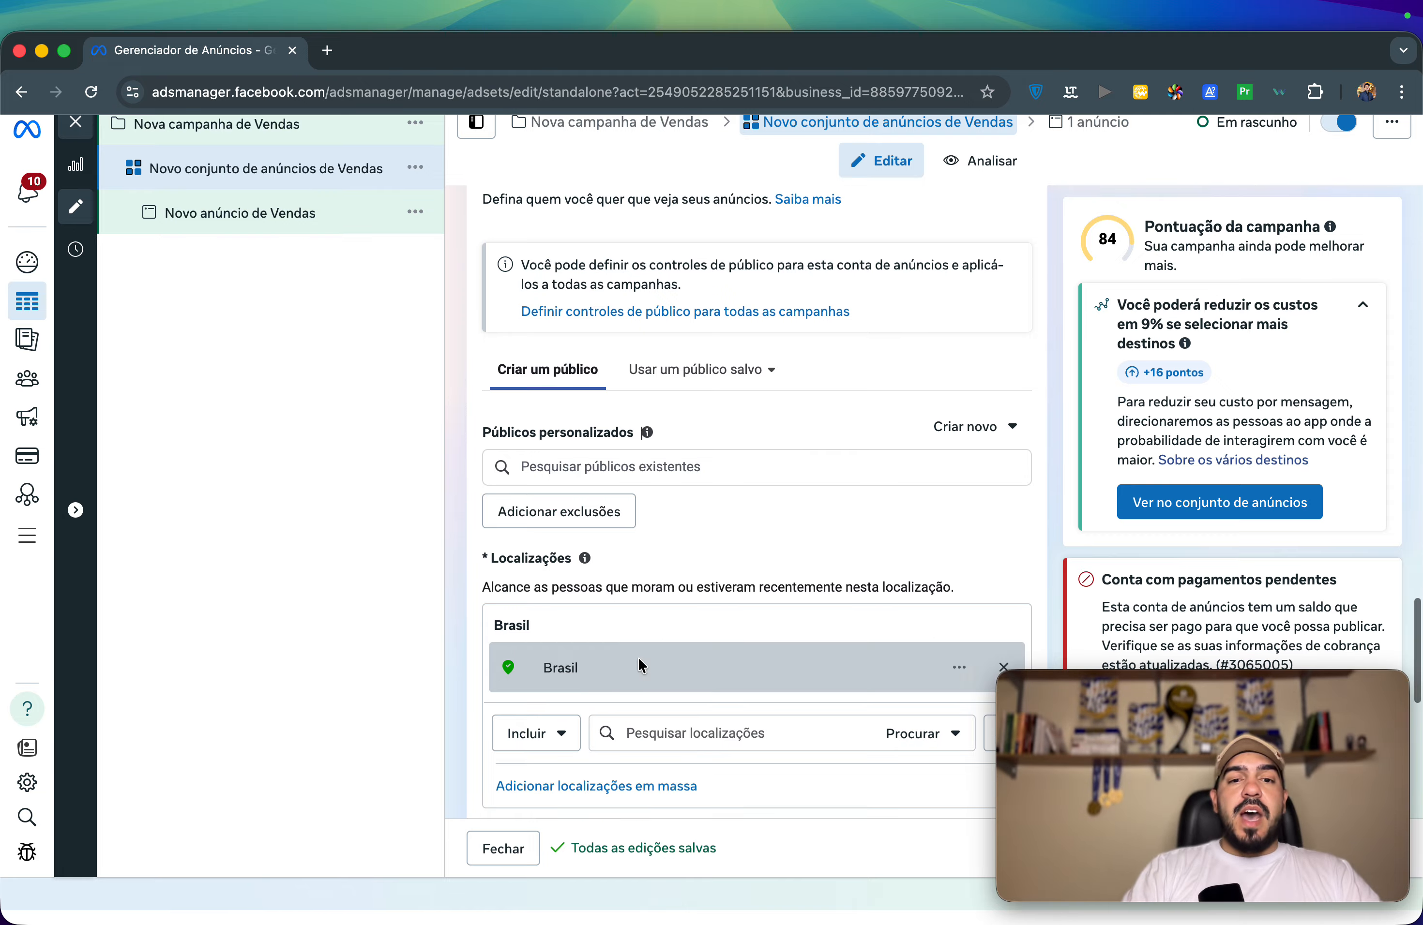
scroll(638, 656, "down", 1)
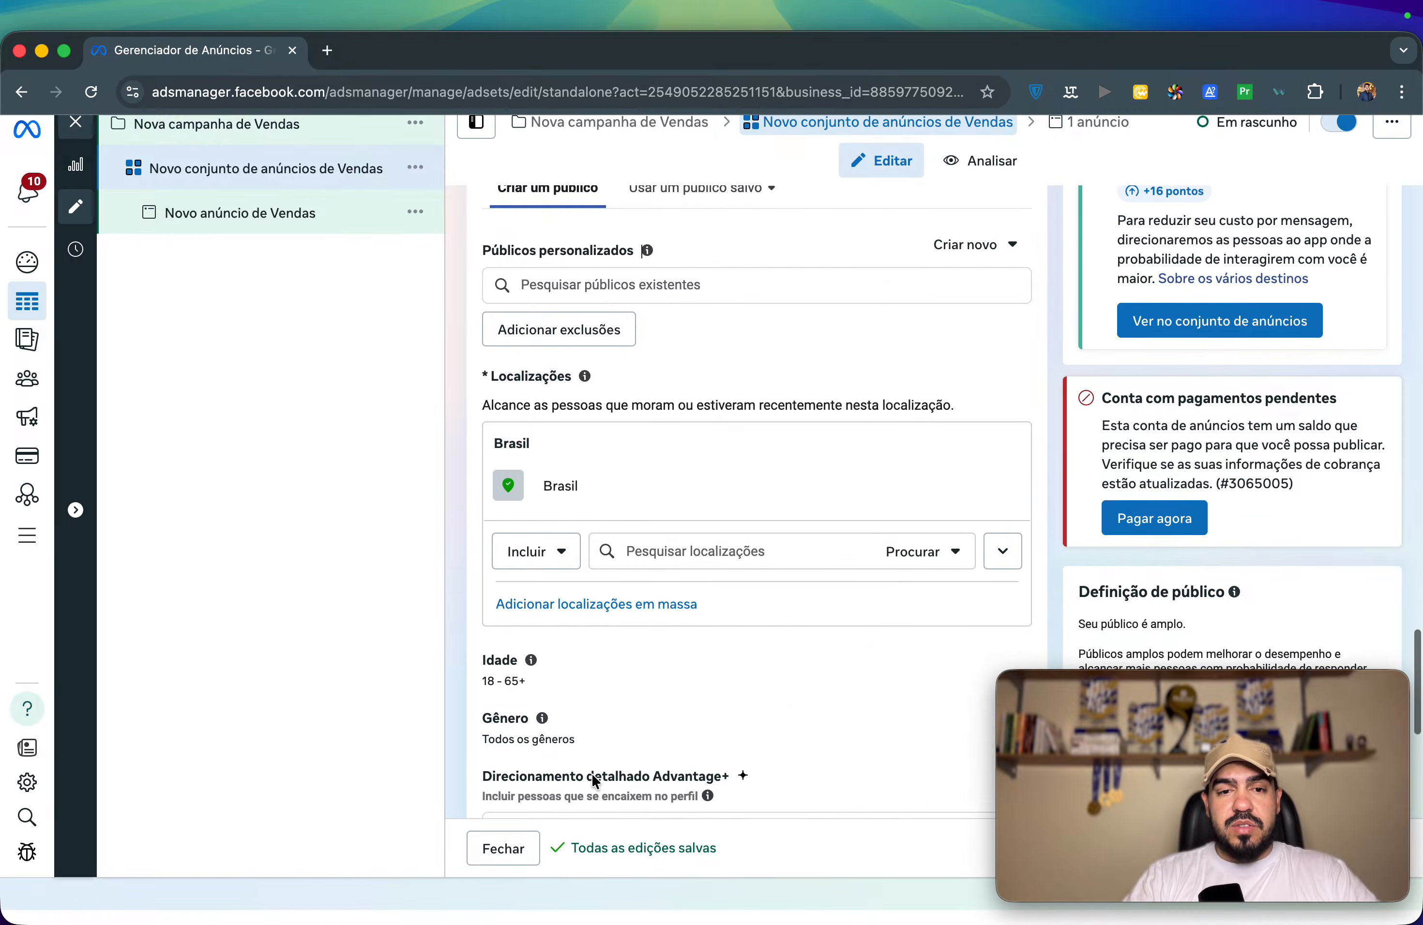
scroll(601, 751, "down", 12)
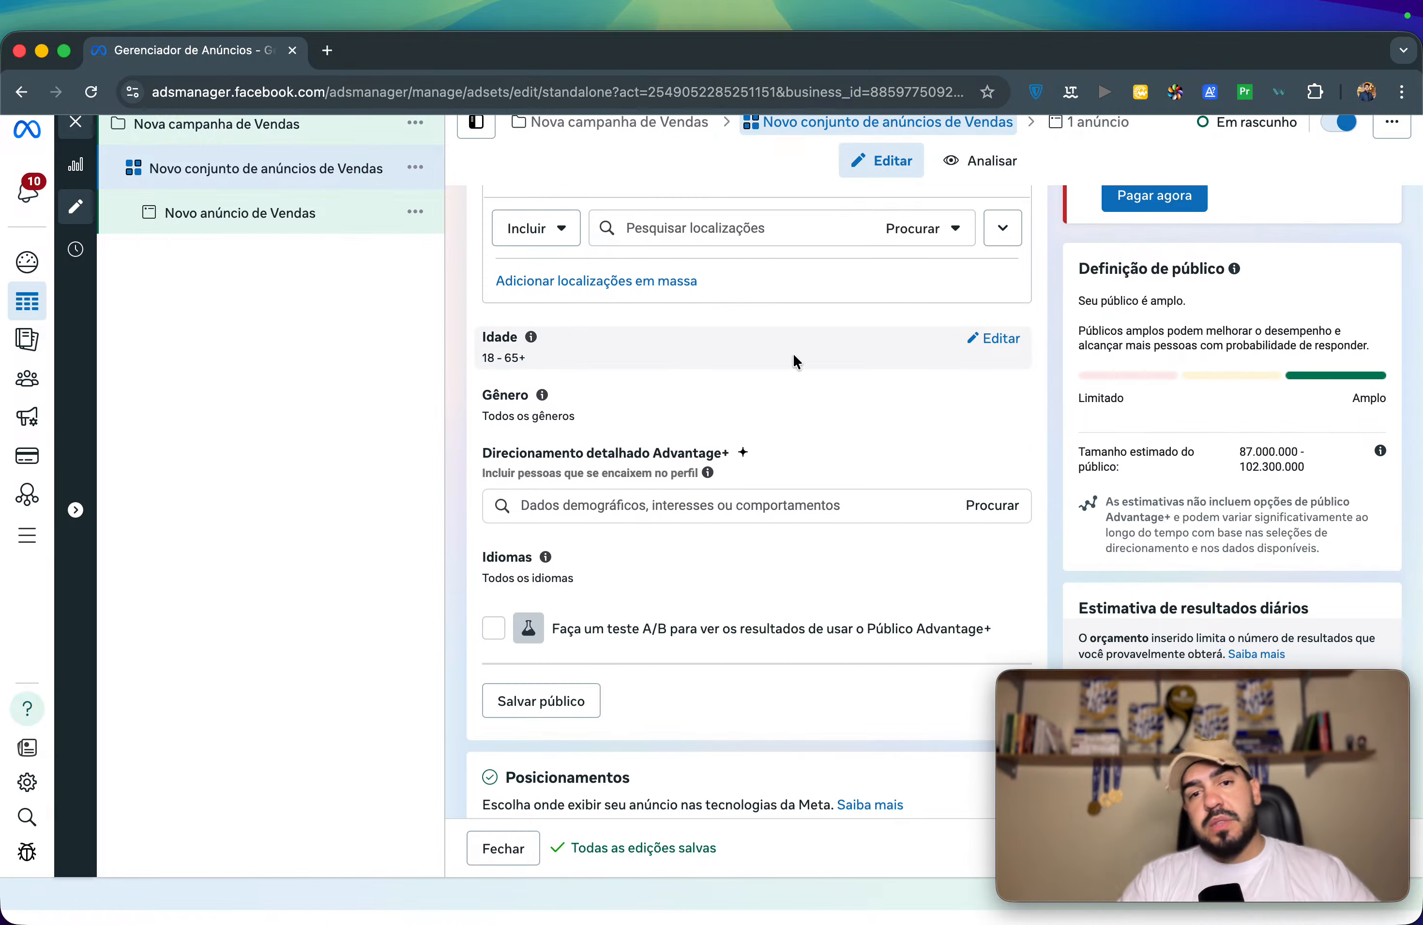
Step: Browse the detailed targeting categories under Direcionamento detalhado Advantage+ and close the list without choosing any
left_click(797, 505)
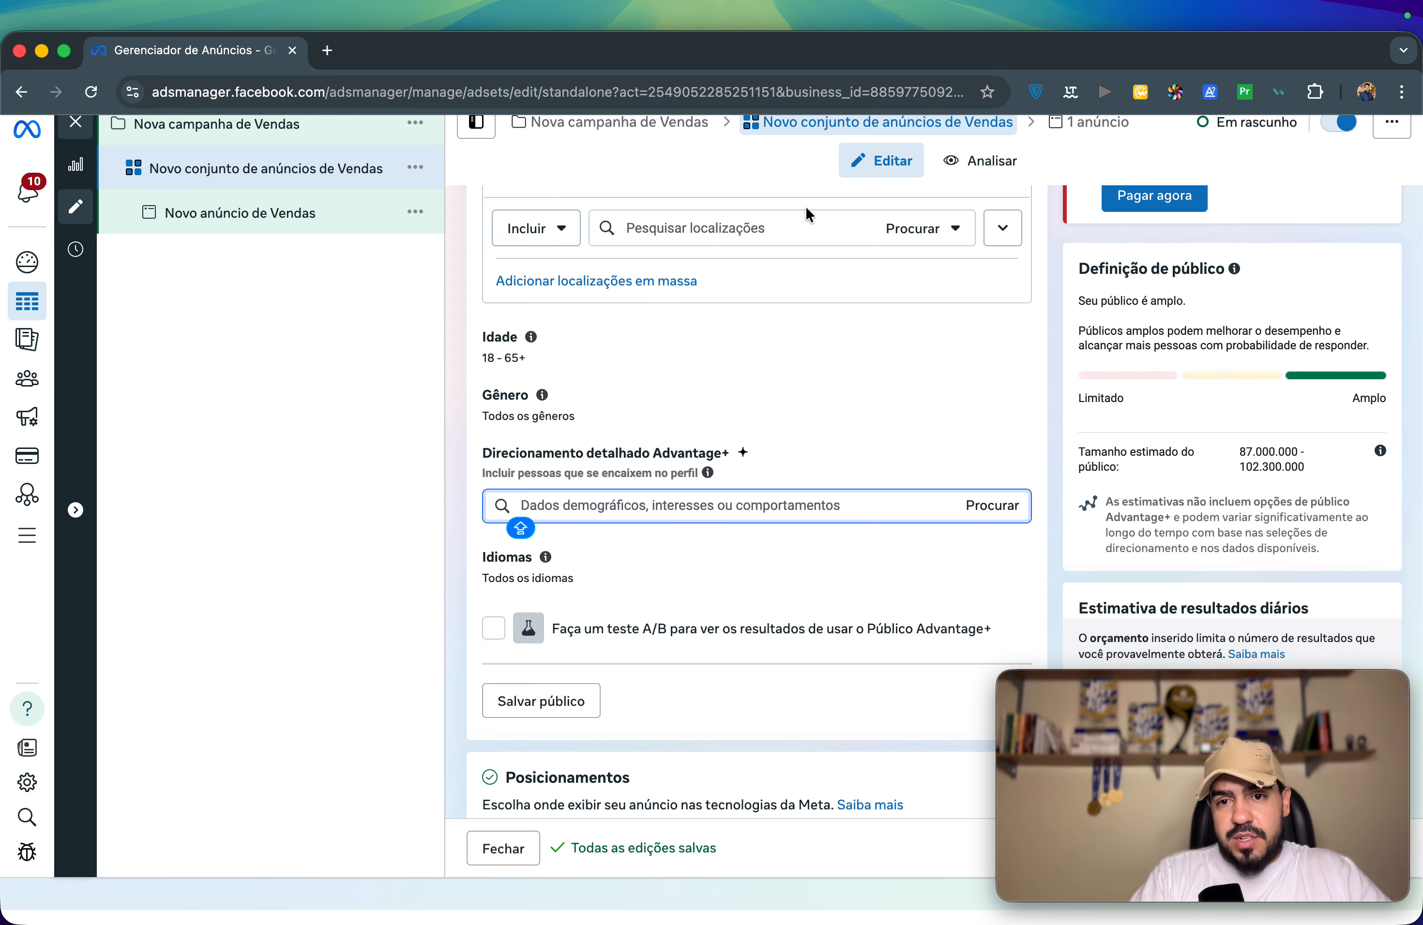
left_click(1007, 507)
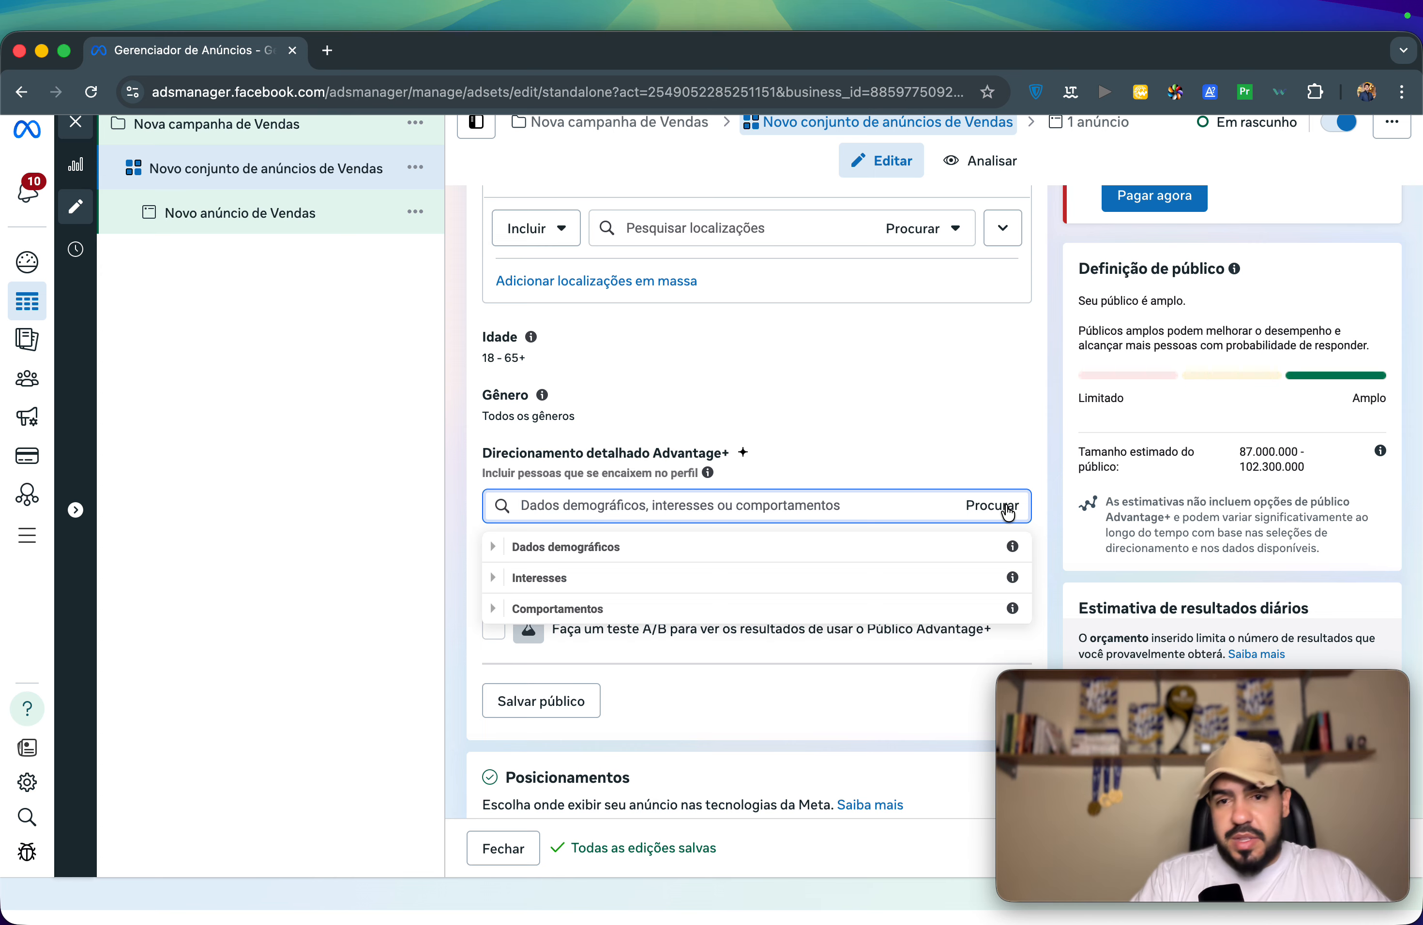
left_click(1007, 508)
Step: Edit Idiomas in the ad set's audience and add Português (Brasil) as the language
scroll(676, 573, "down", 3)
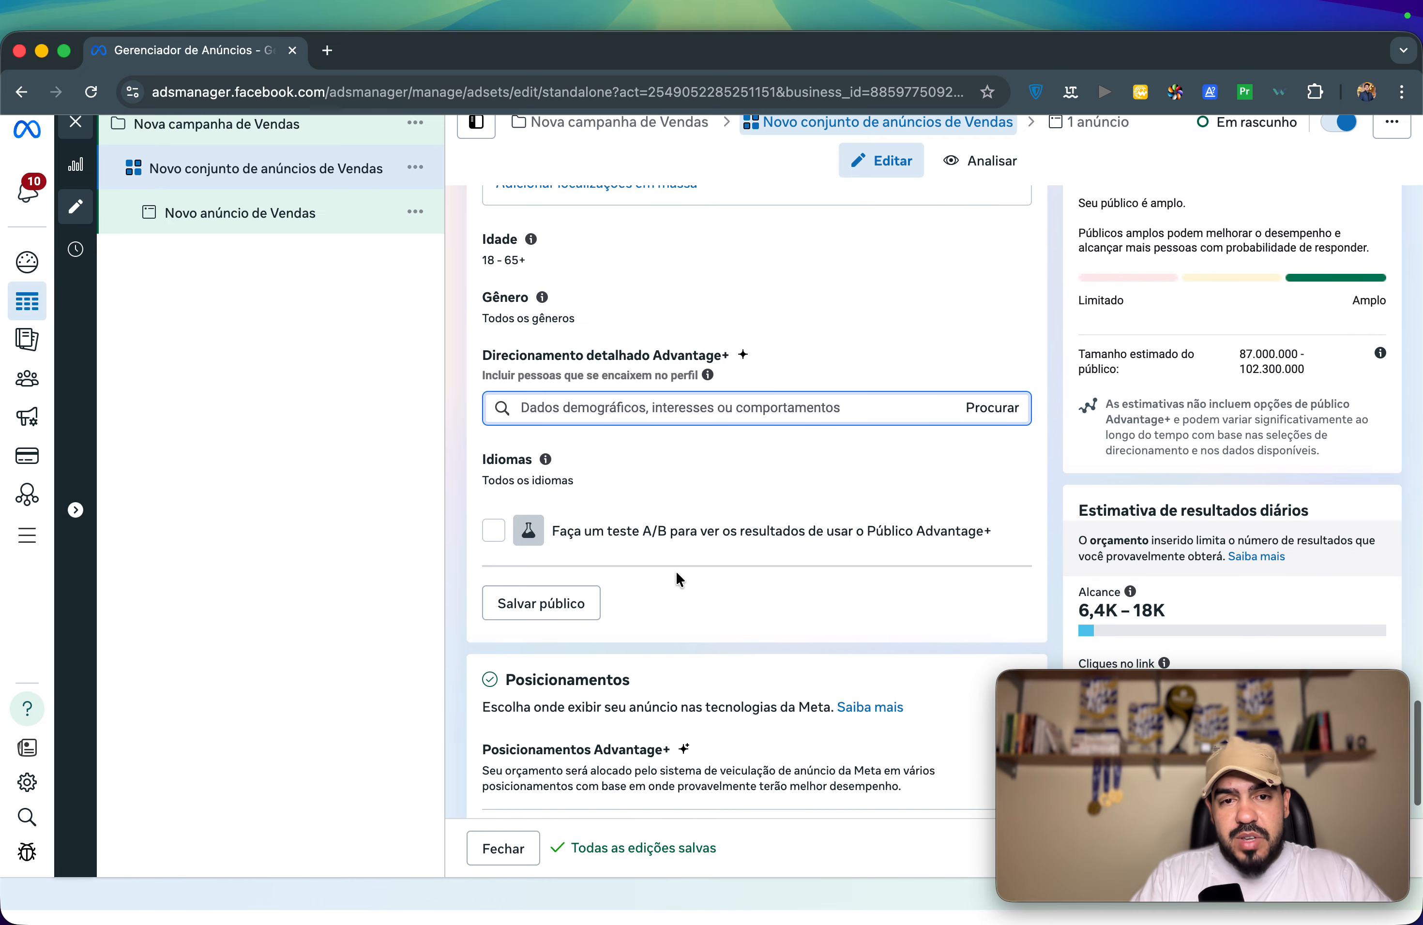
left_click(1002, 461)
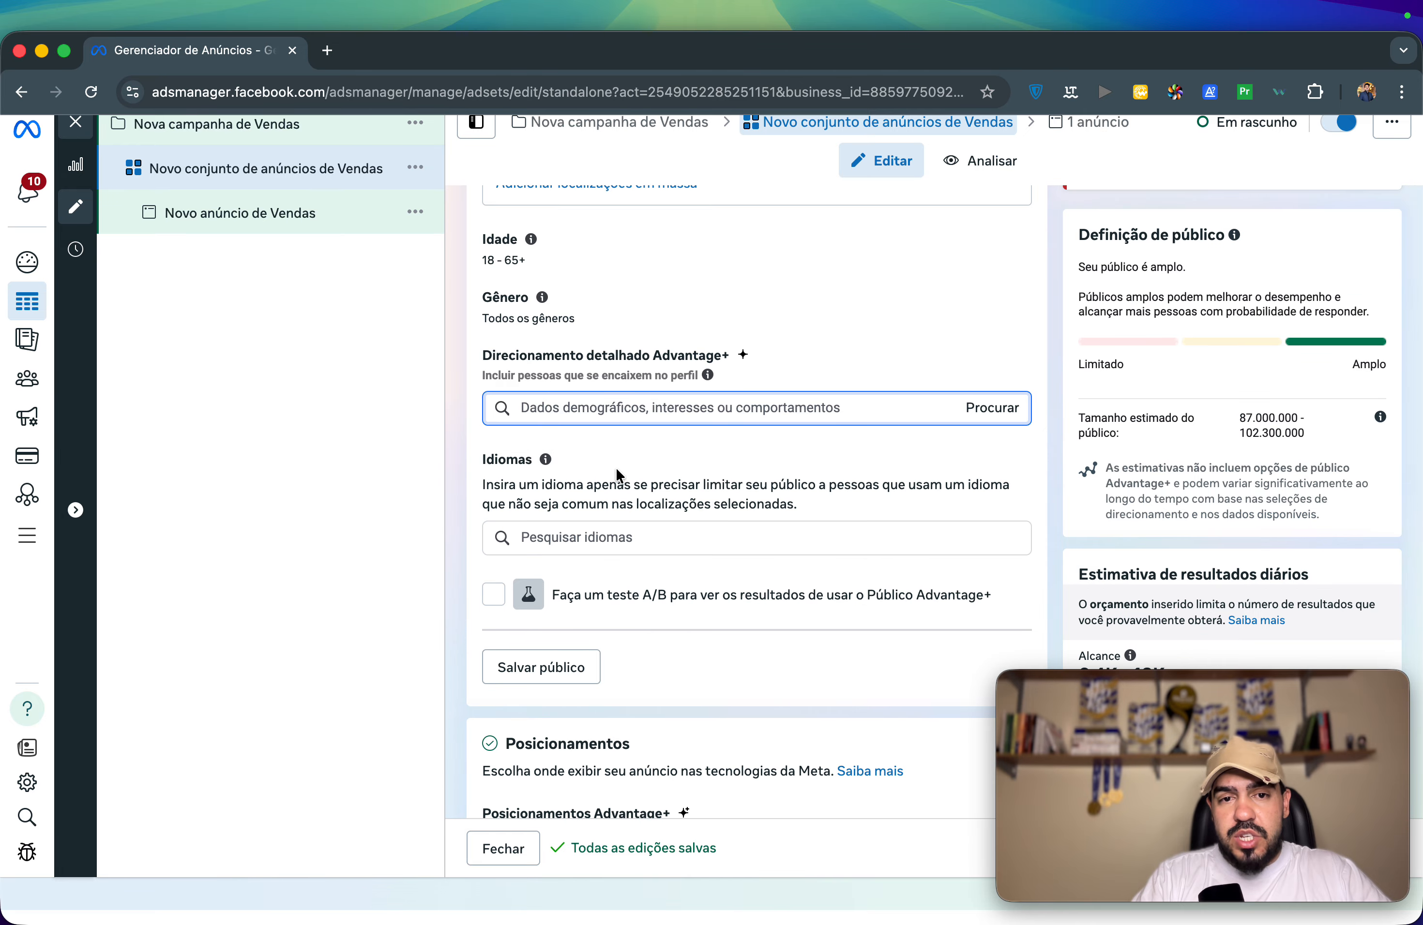
left_click(693, 537)
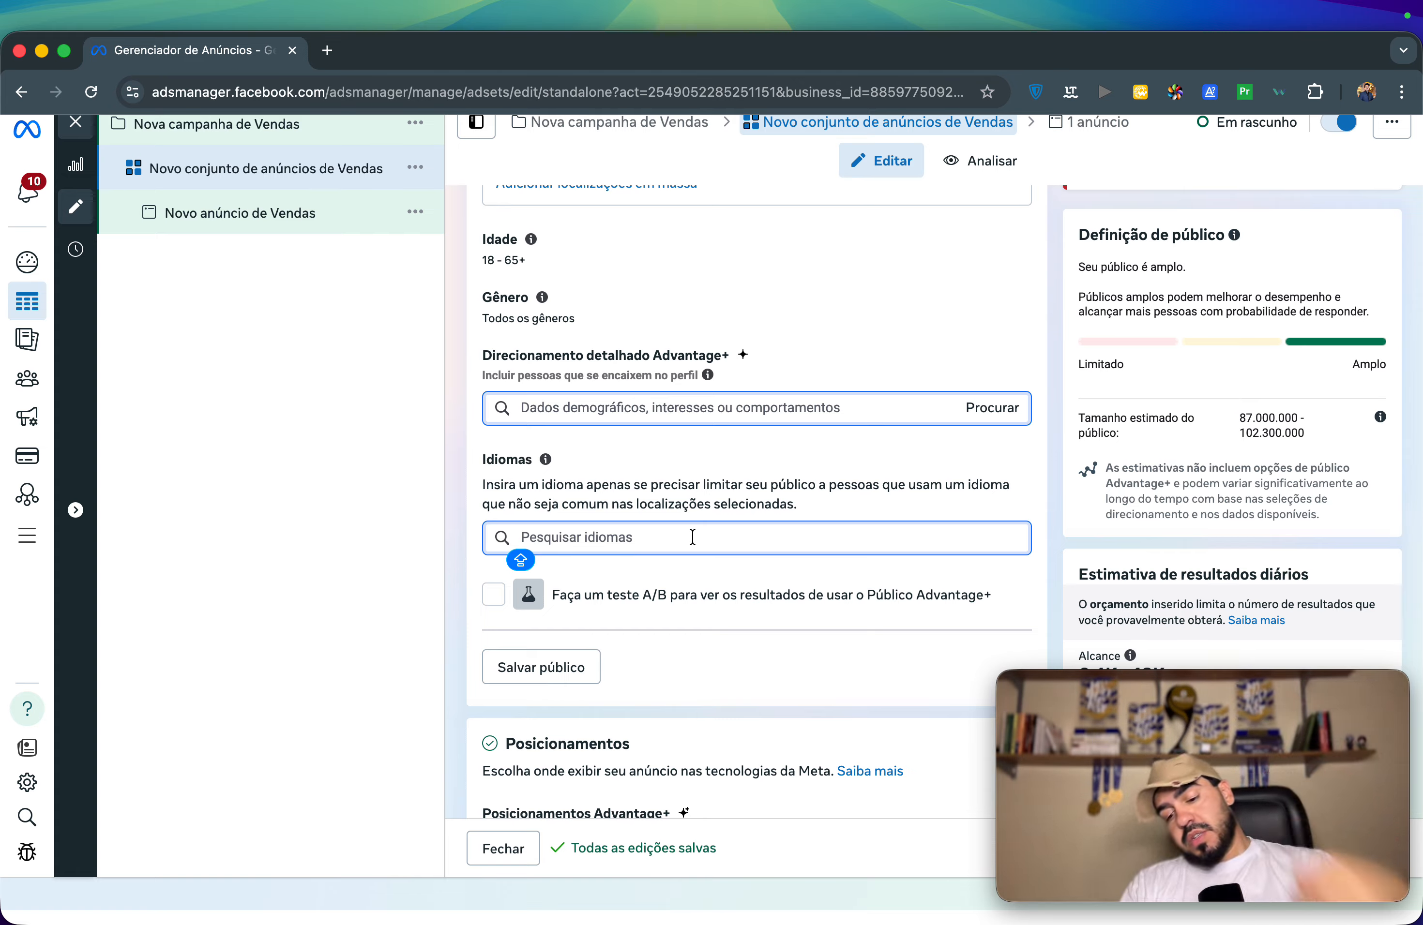
type("OER")
key("BackSpace")
type("PORT")
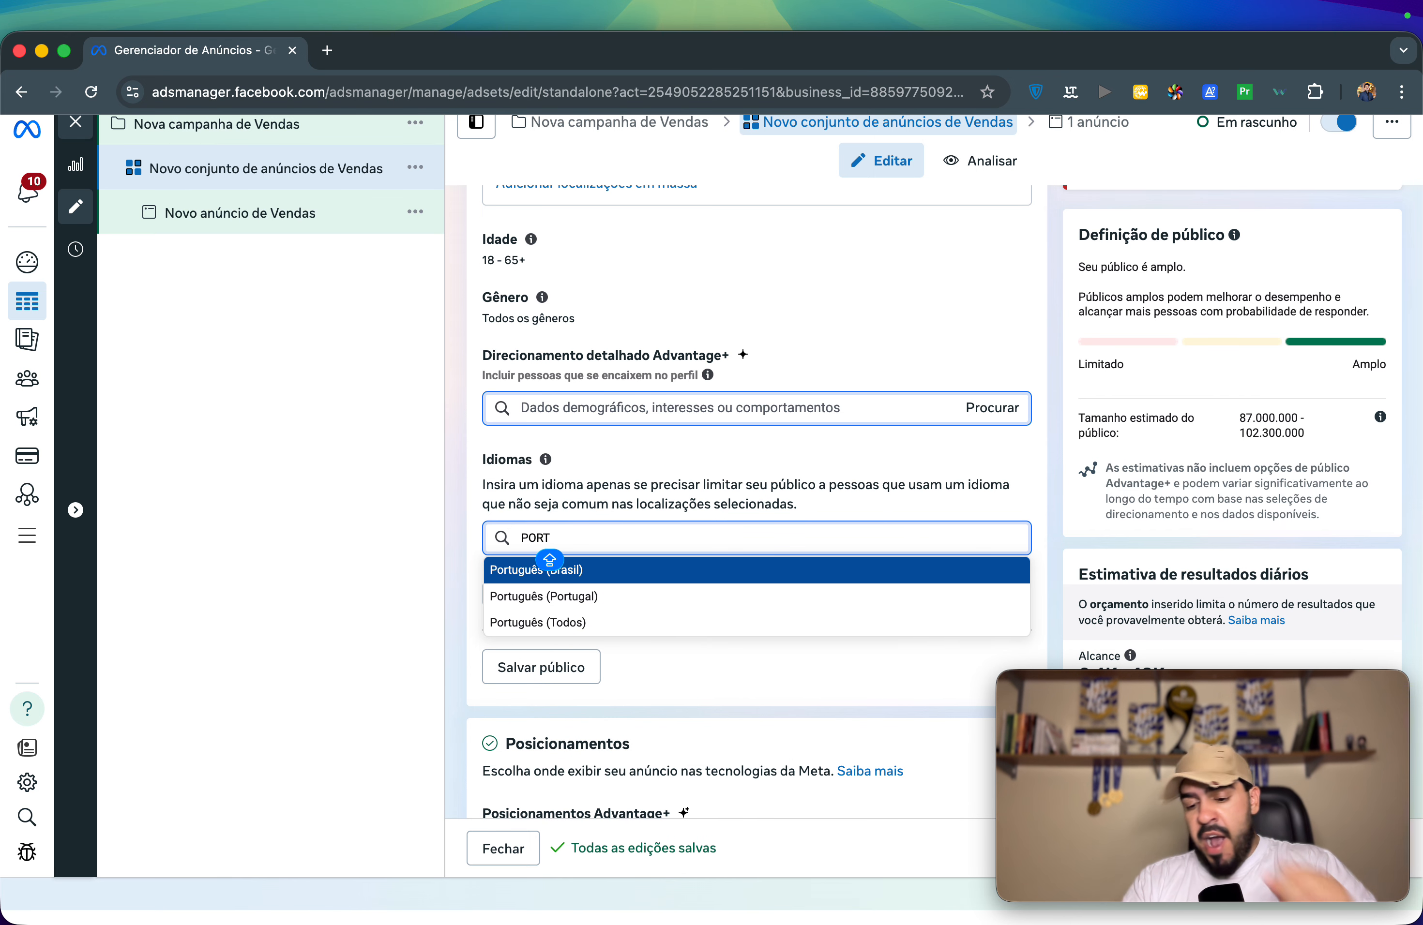
key("Return")
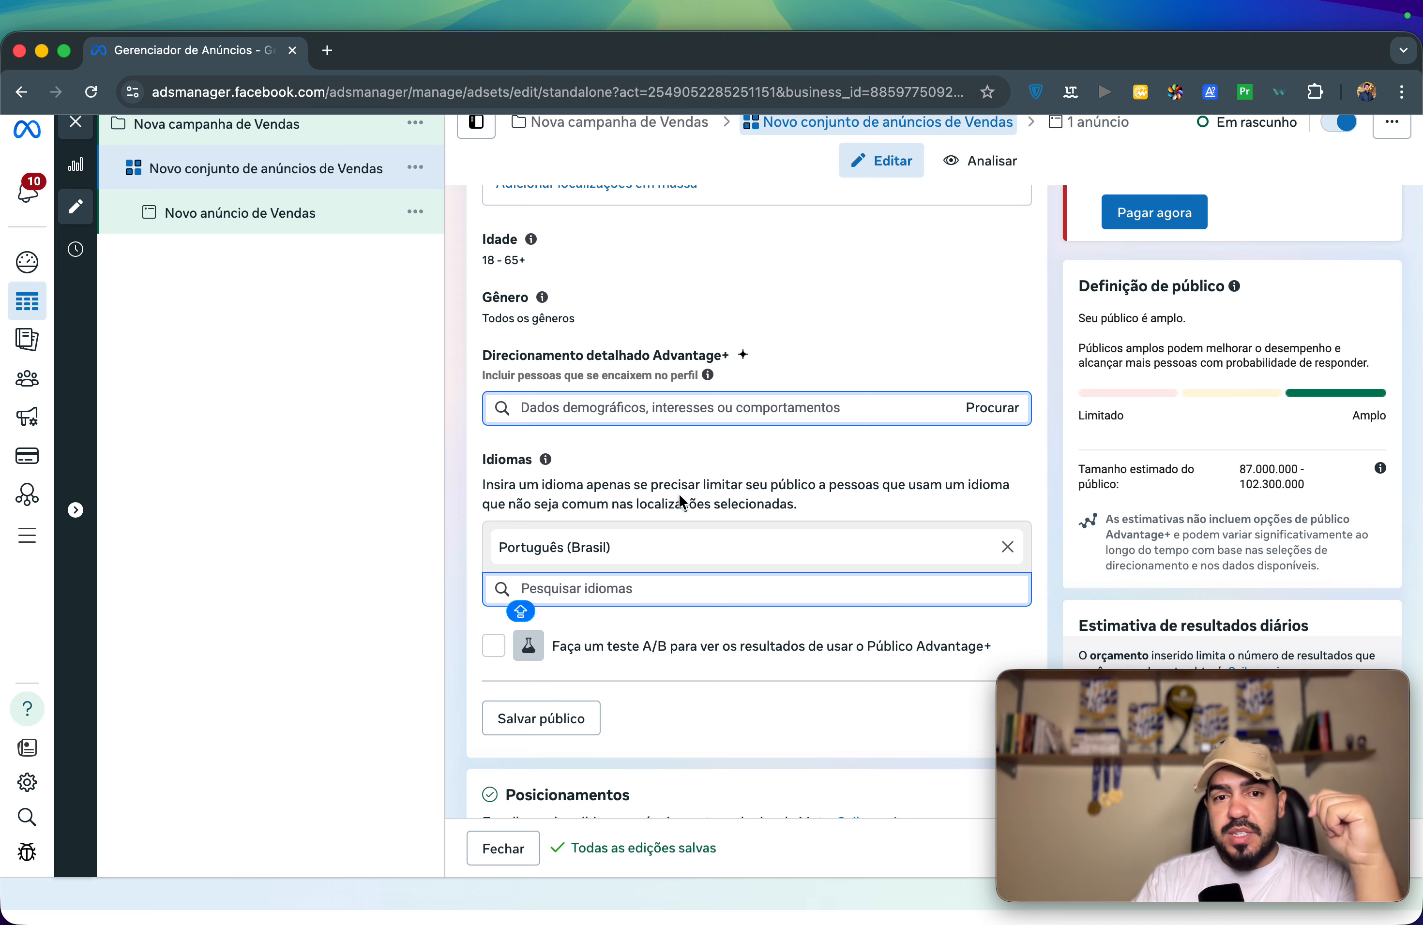
Step: Edit the ad set's Posicionamentos and switch from Posicionamentos Advantage+ to Posicionamentos manuais
scroll(686, 600, "down", 3)
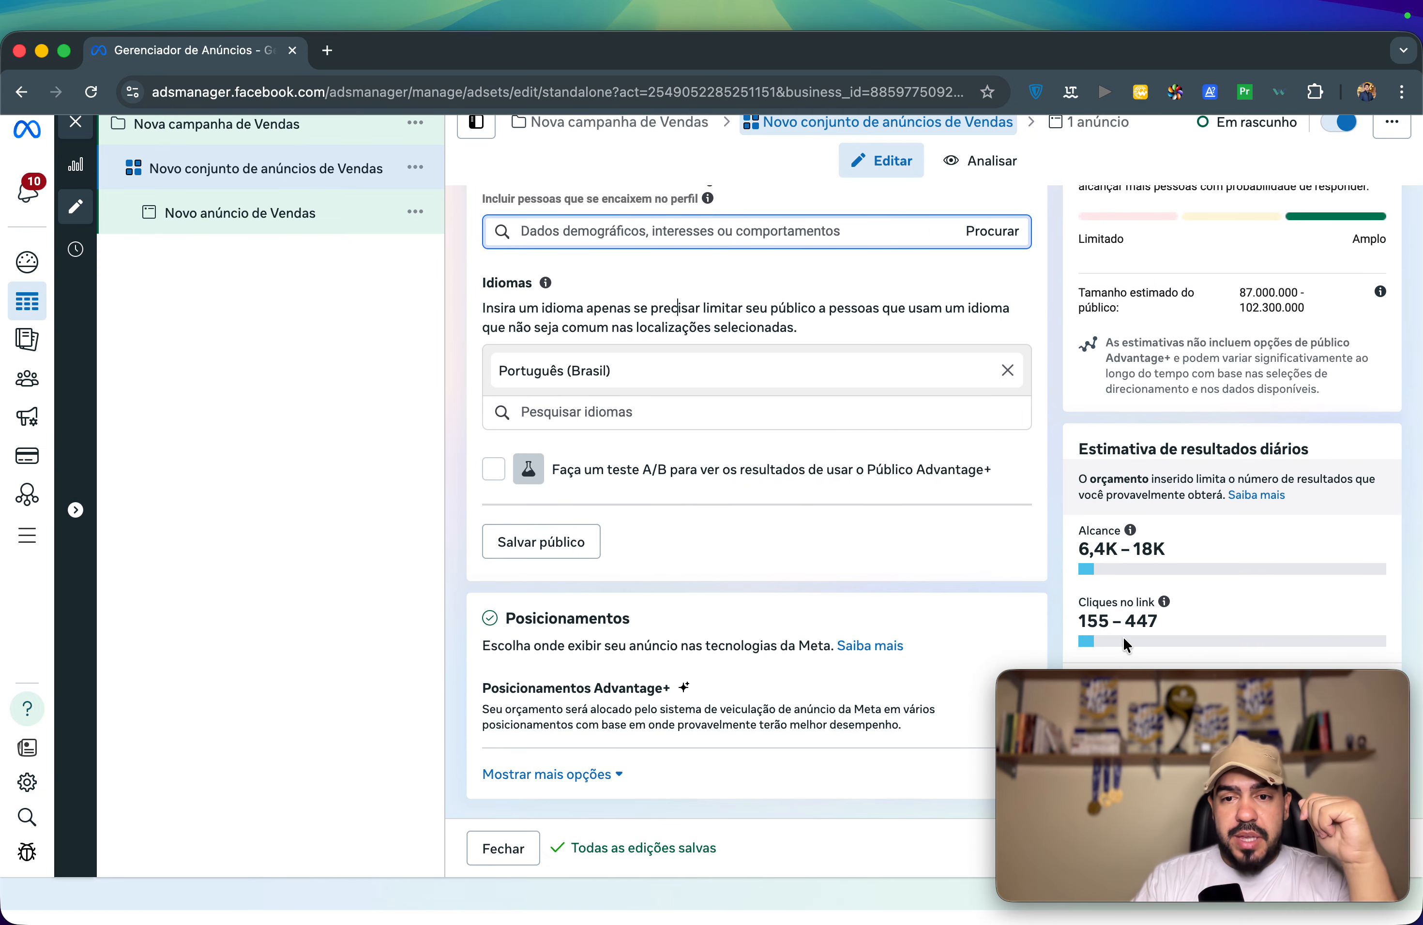
left_click_drag(1191, 667, 1206, 309)
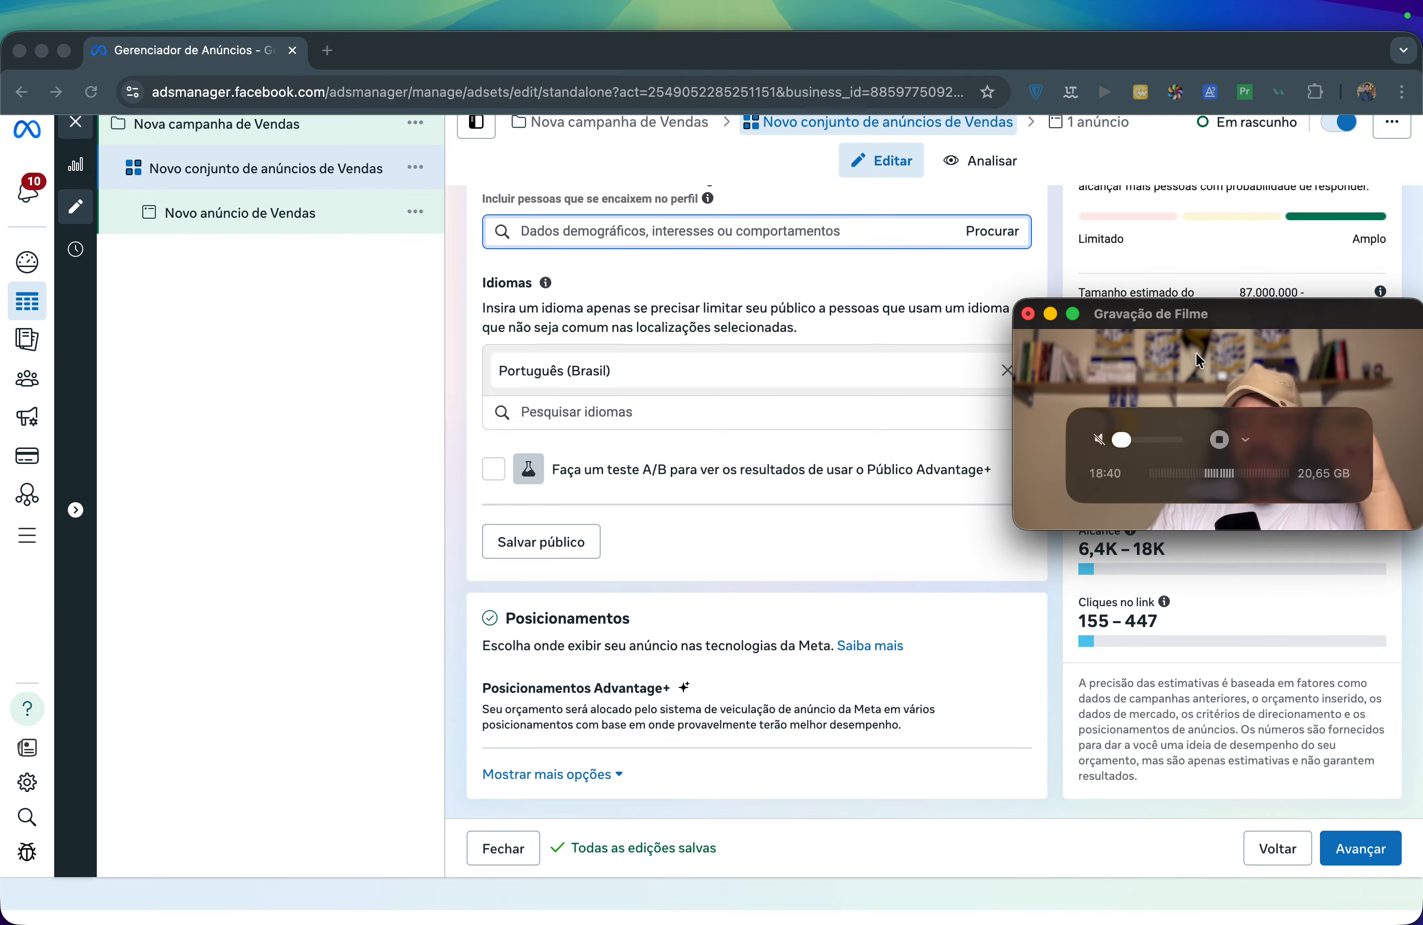
left_click(821, 694)
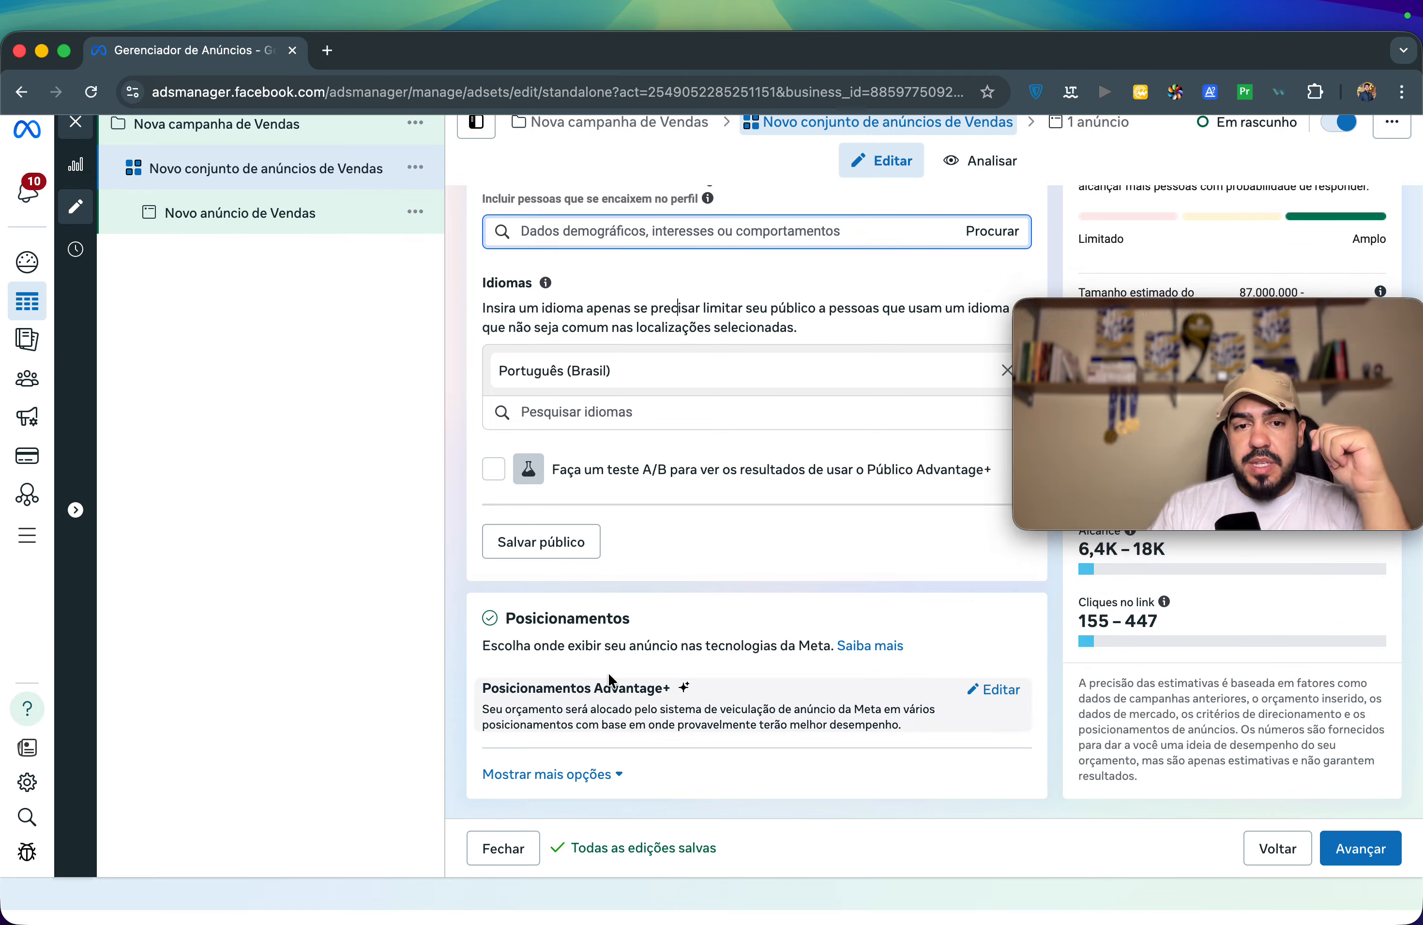
left_click(990, 692)
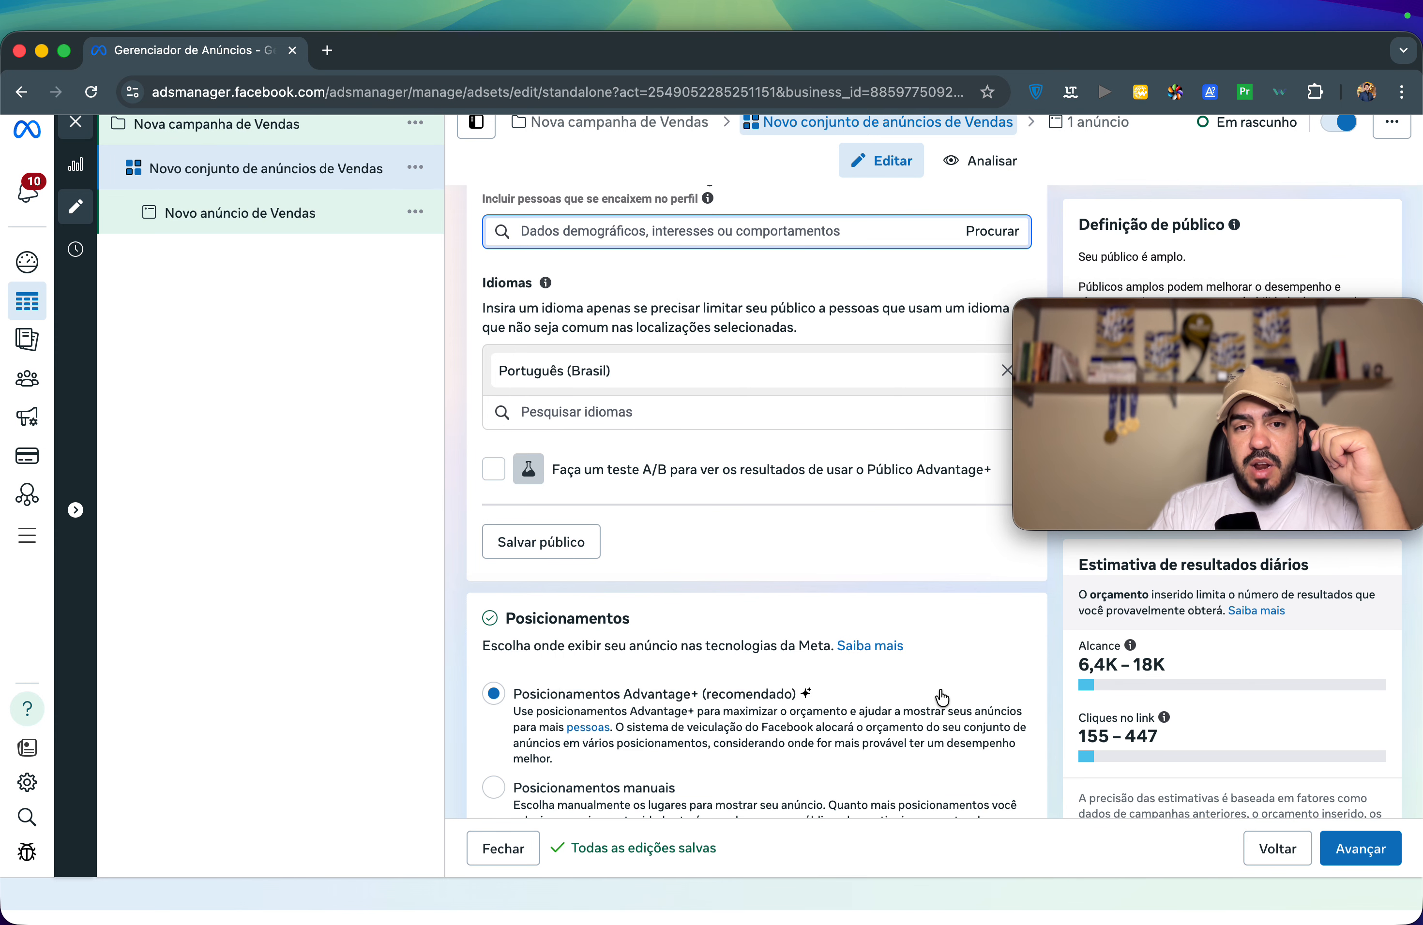
scroll(715, 664, "down", 2)
left_click(641, 676)
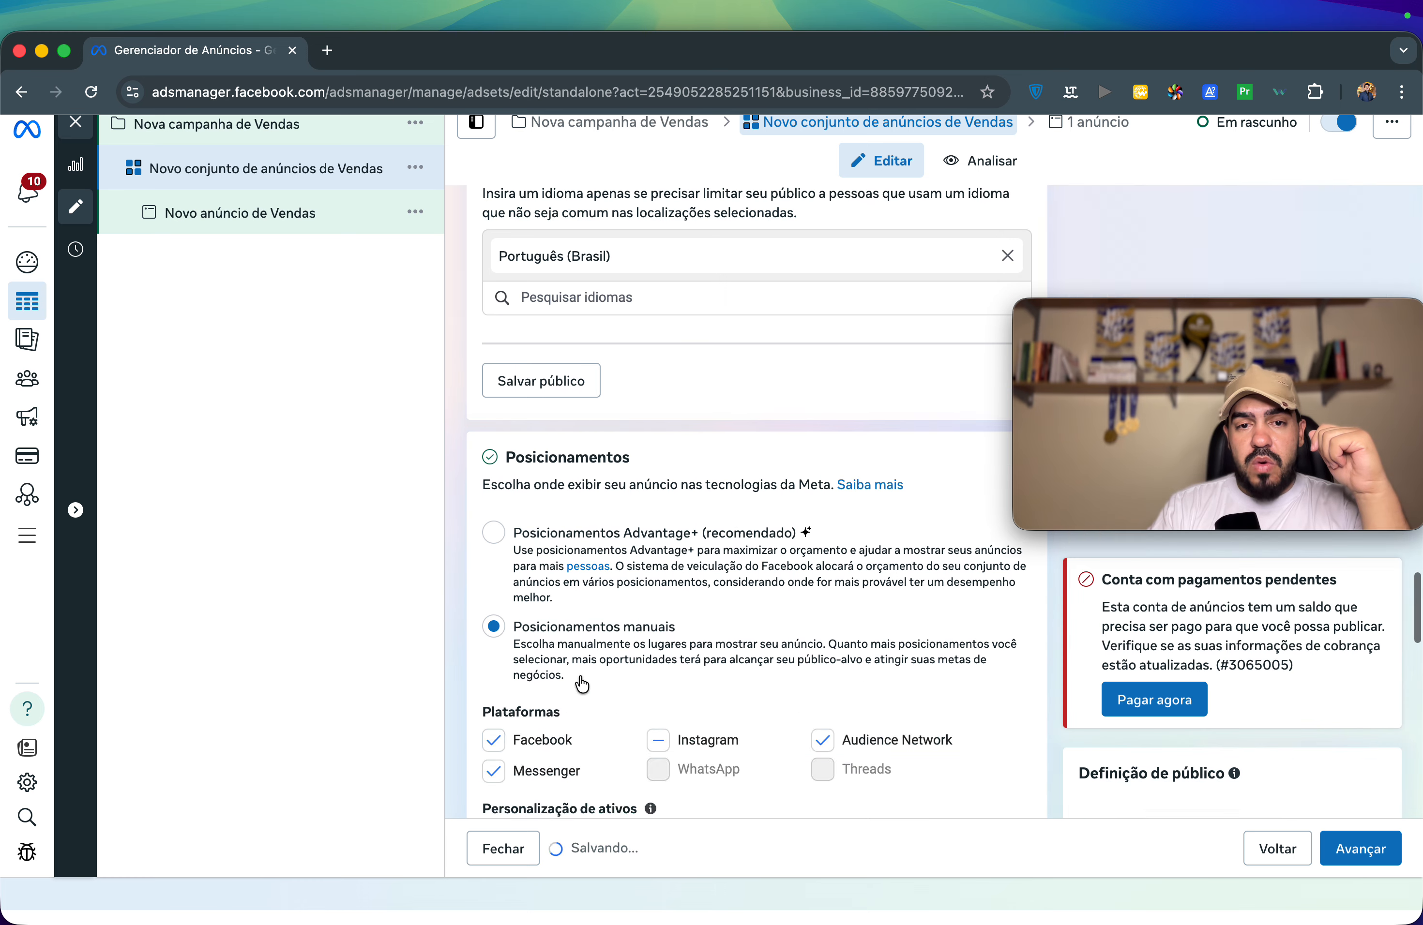
Step: Dismiss the Facebook video feeds and Messenger inbox notices above the manual placement list
scroll(732, 697, "down", 5)
scroll(480, 602, "down", 5)
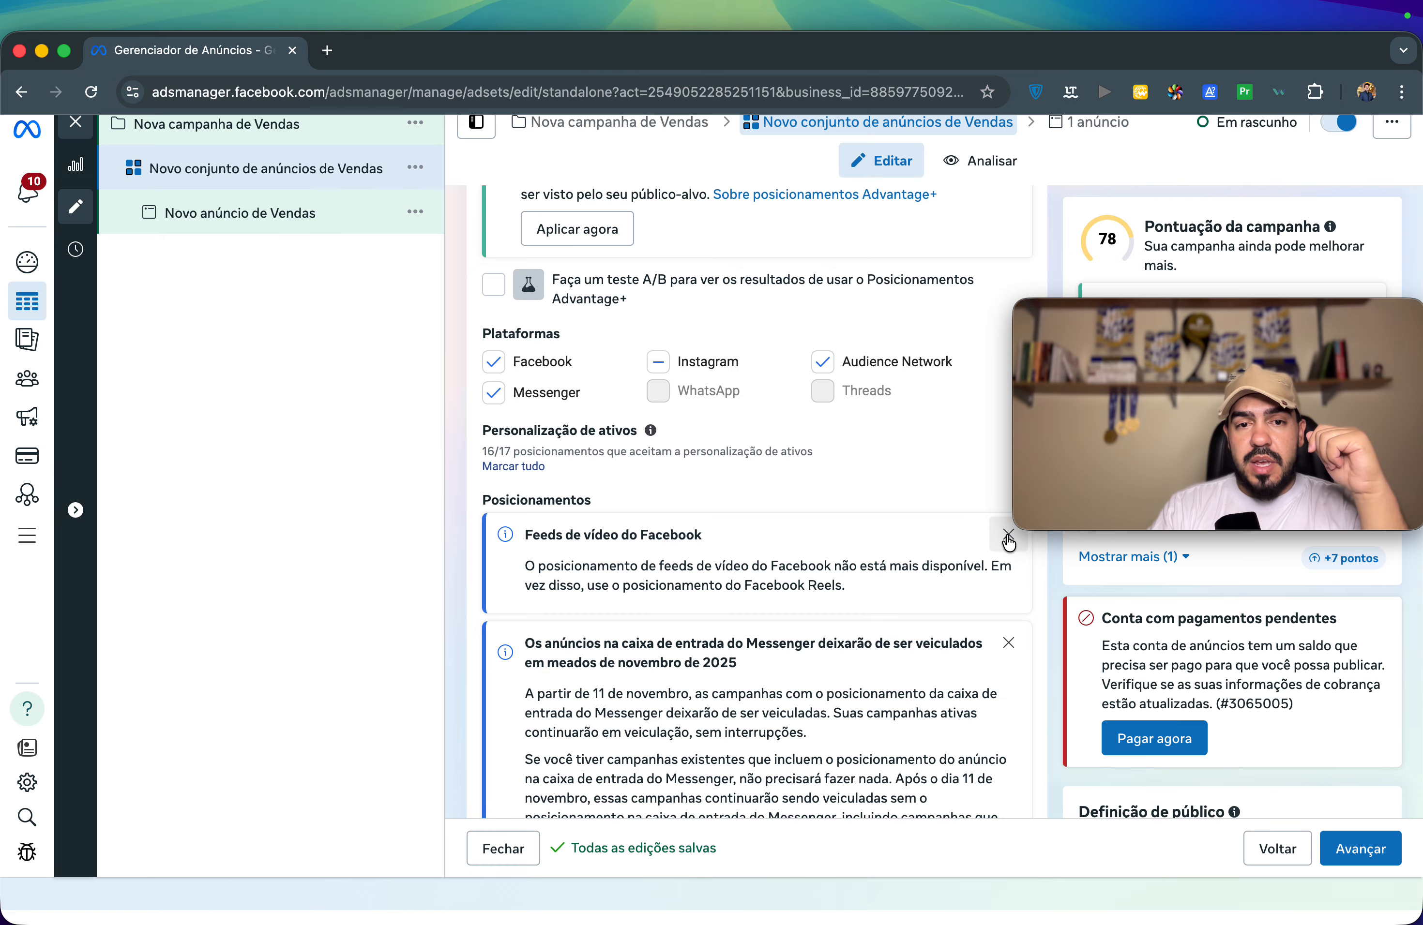
left_click(1008, 534)
left_click(1008, 534)
scroll(745, 570, "down", 2)
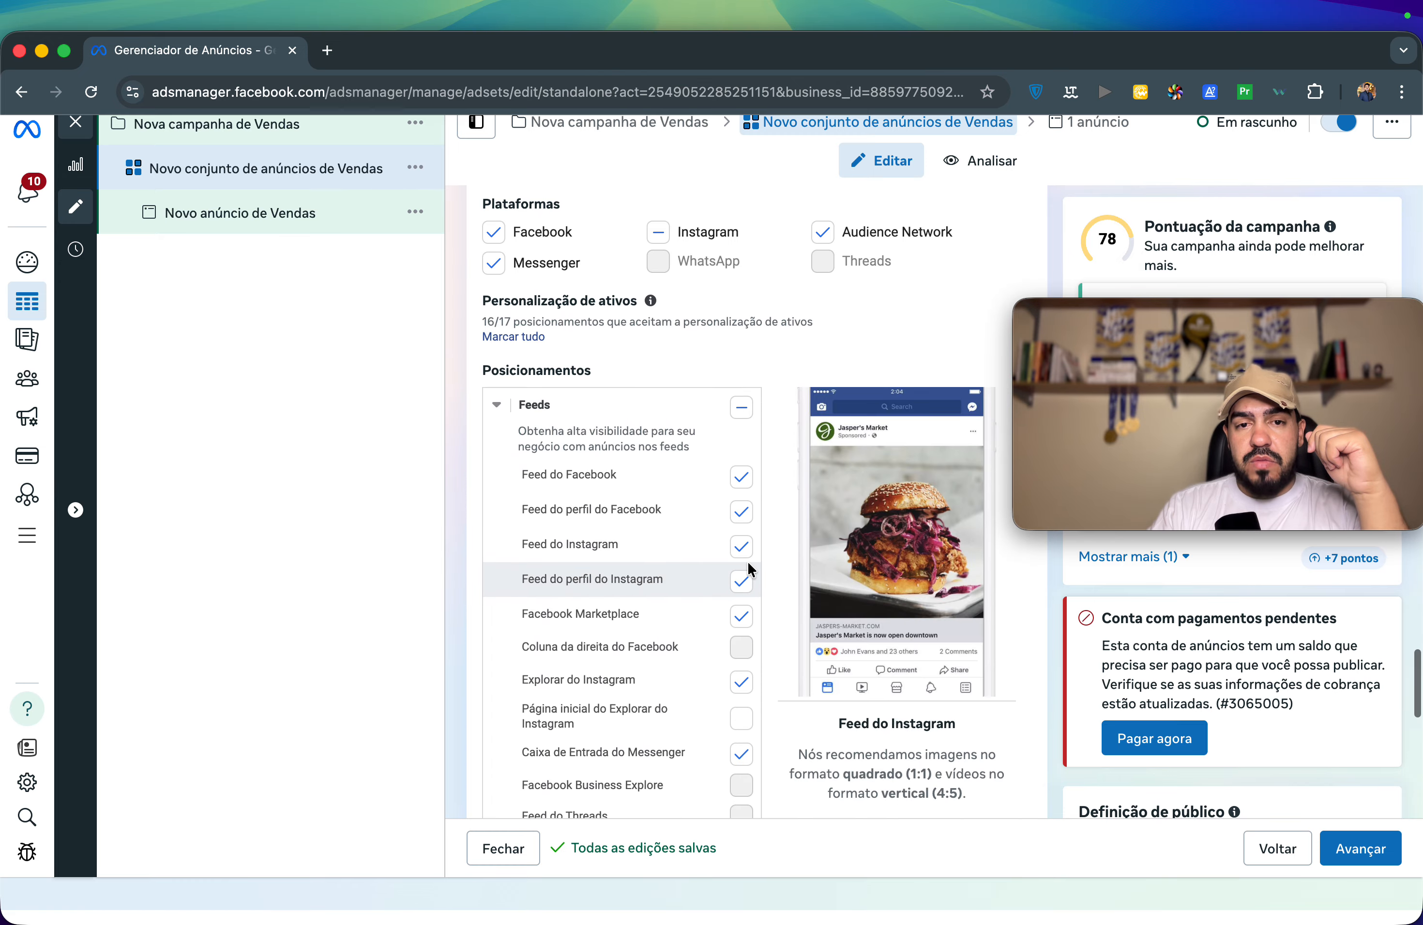
Step: Examine the manual placements for feeds, stories and reels, in-stream ads, search results, and apps and sites
scroll(738, 687, "down", 1)
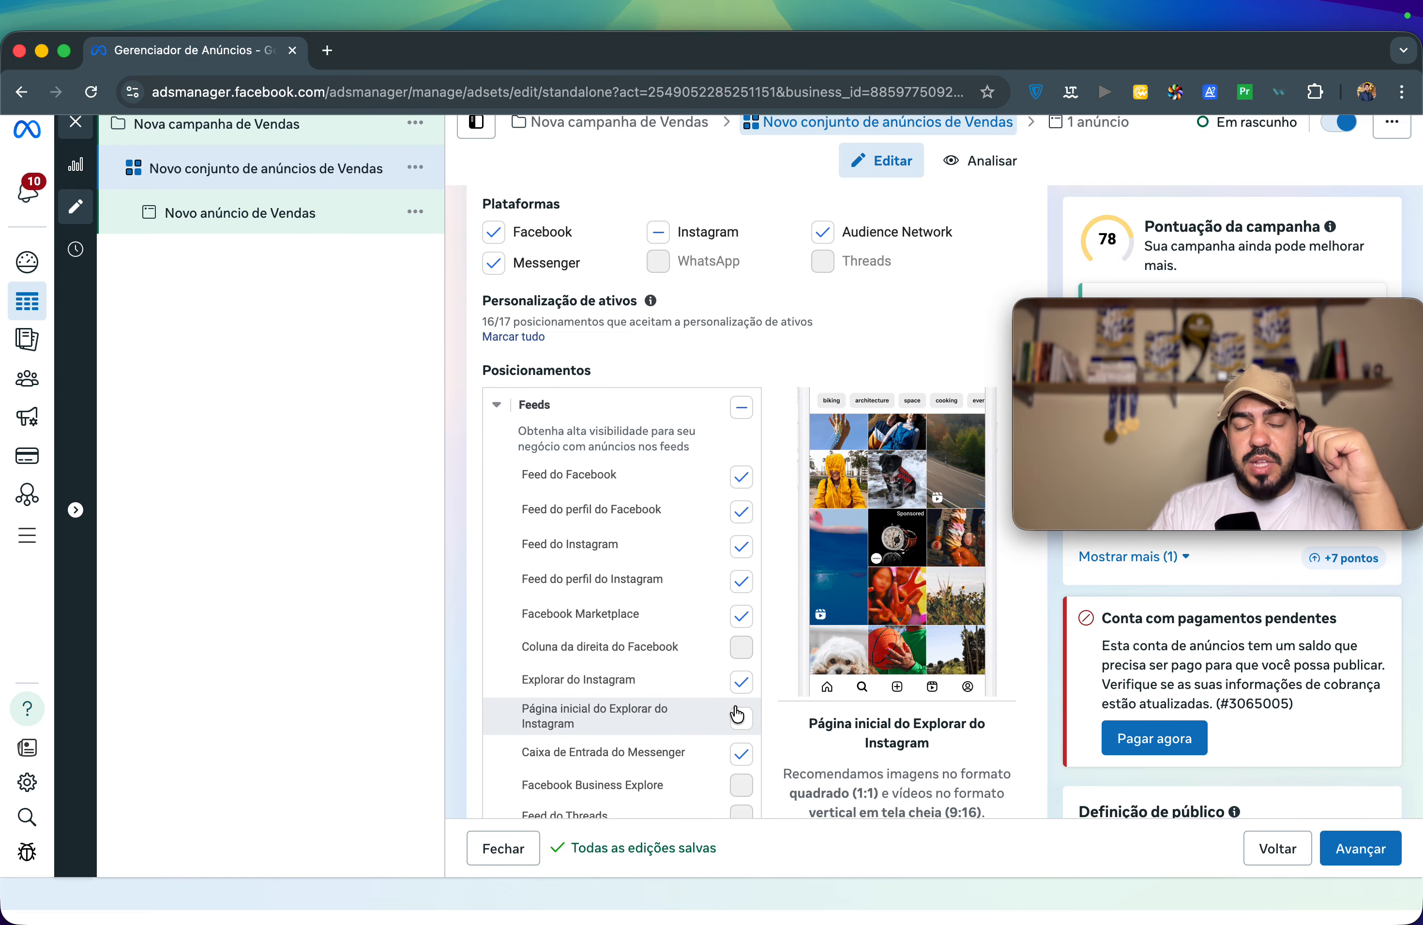
scroll(736, 715, "down", 3)
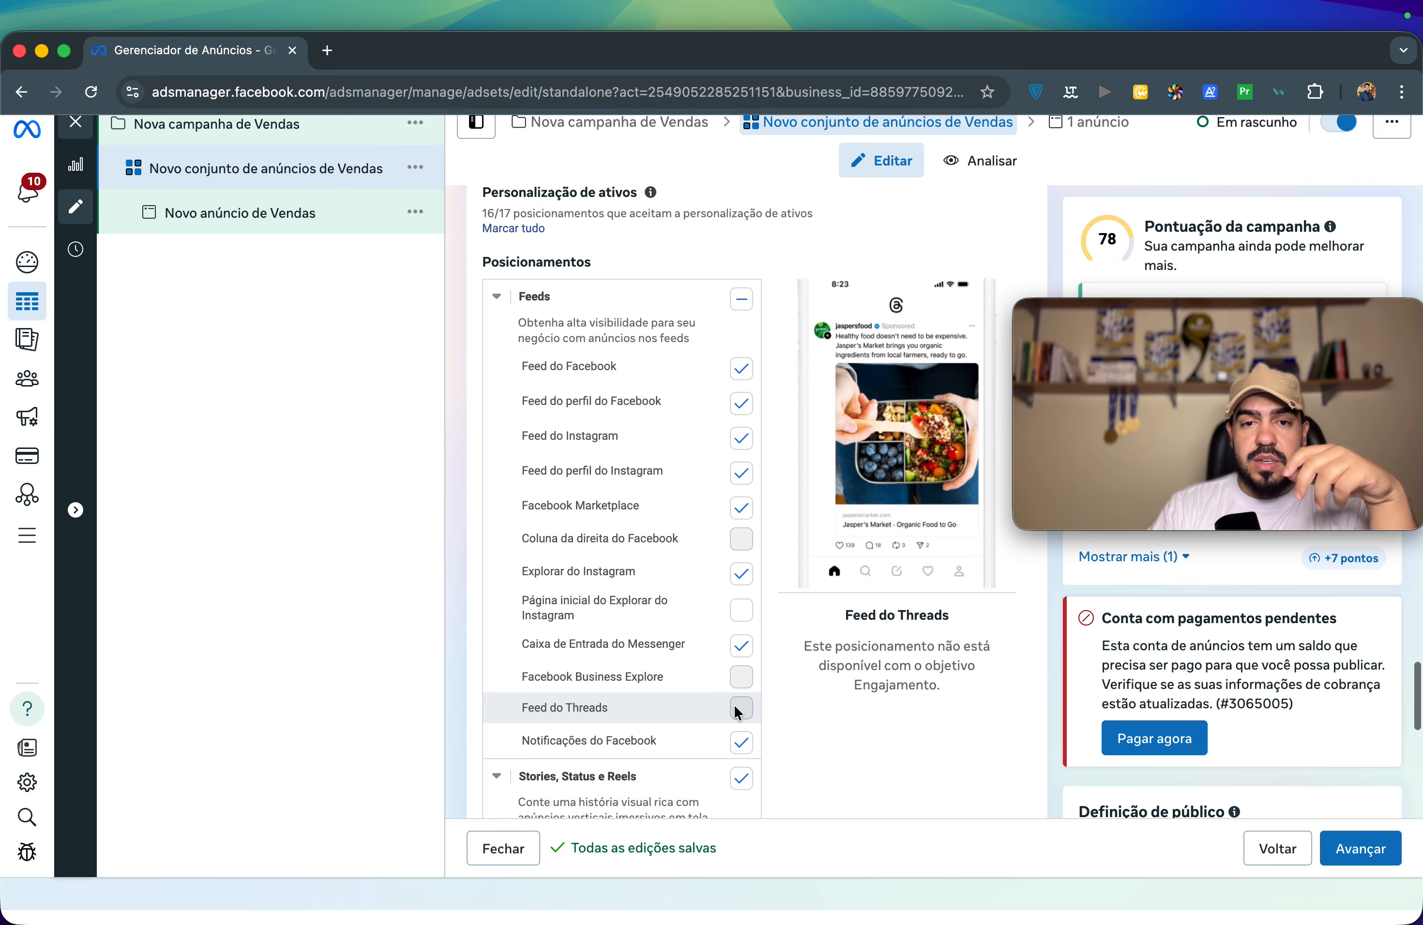
scroll(734, 704, "down", 5)
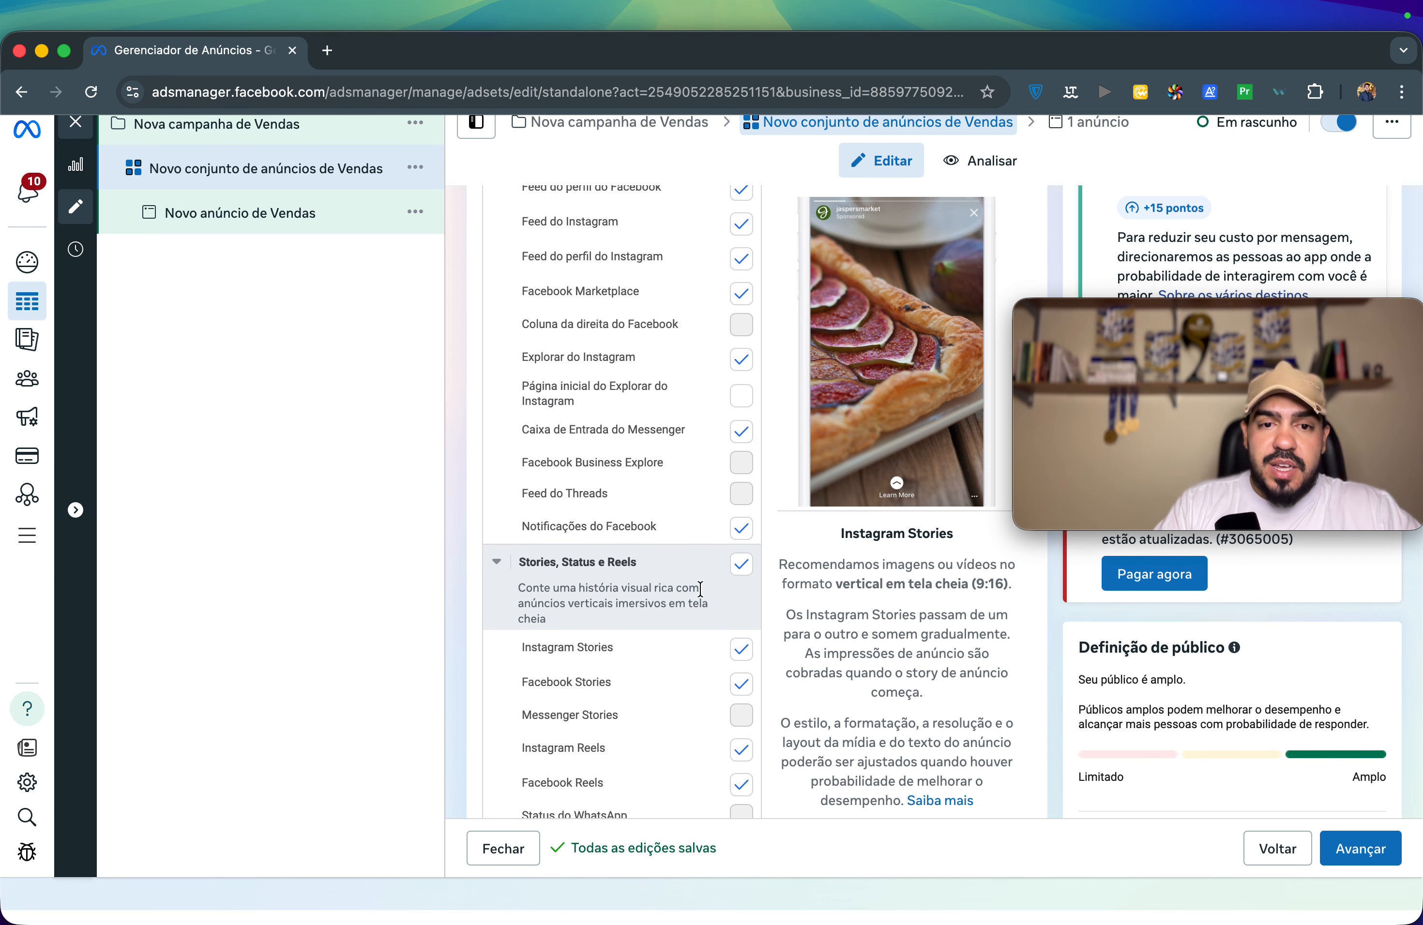
scroll(692, 597, "down", 10)
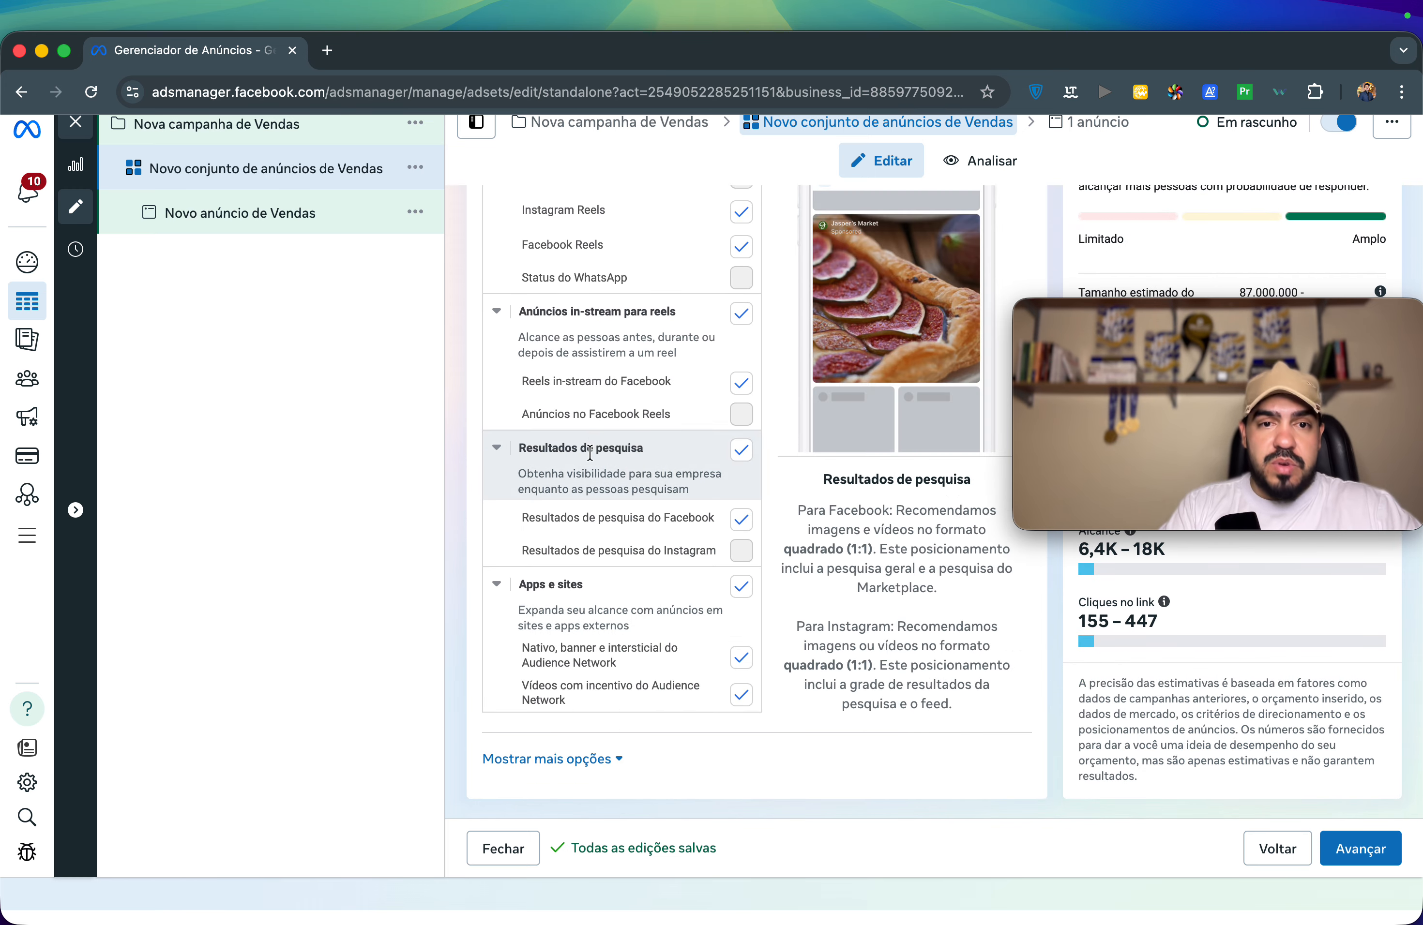
scroll(592, 444, "up", 5)
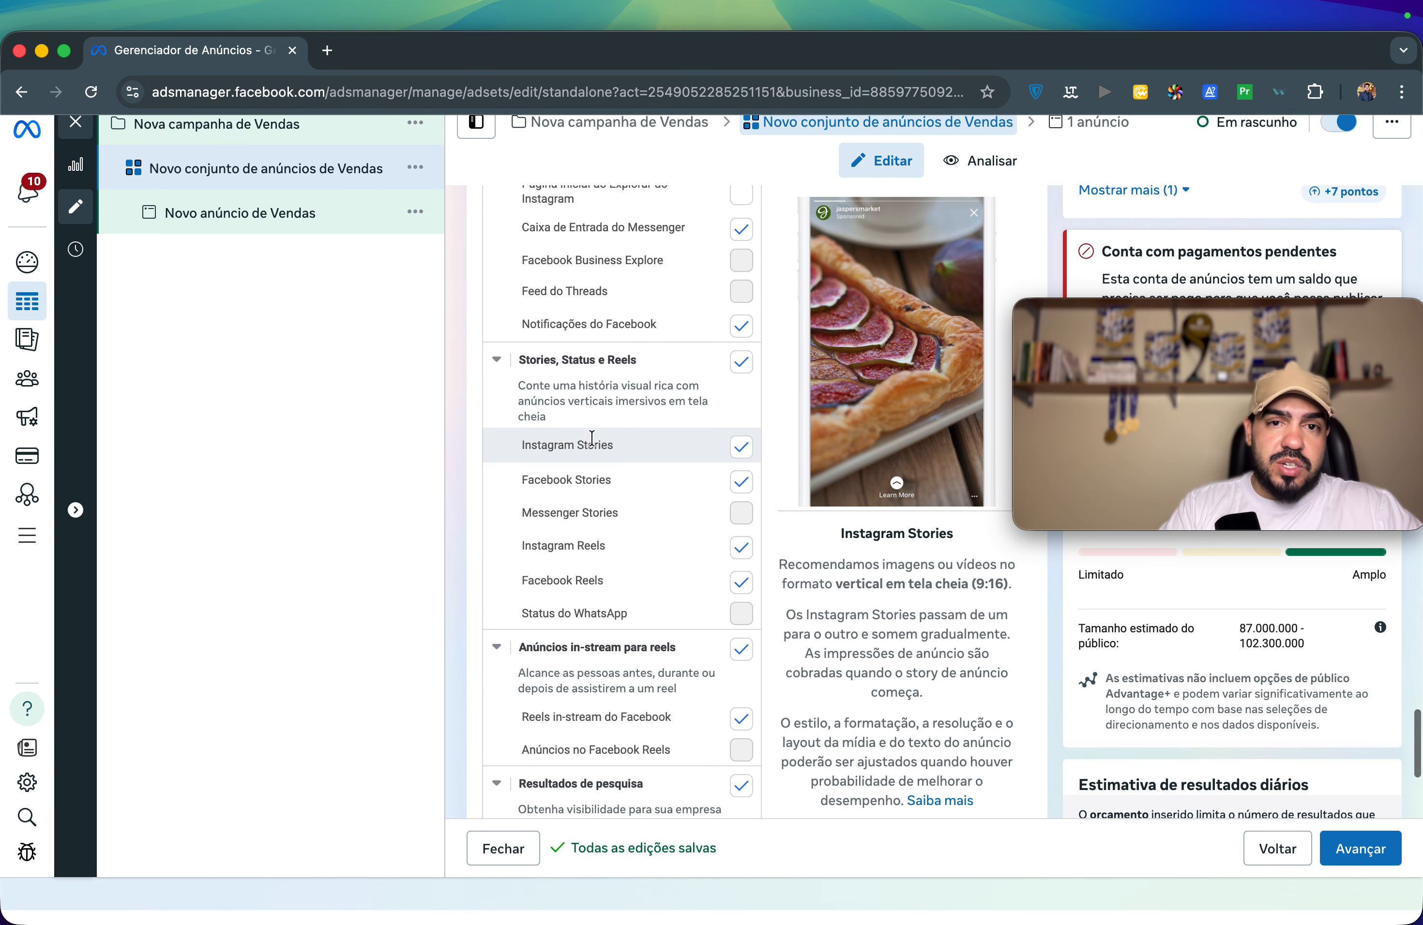
scroll(656, 624, "down", 1)
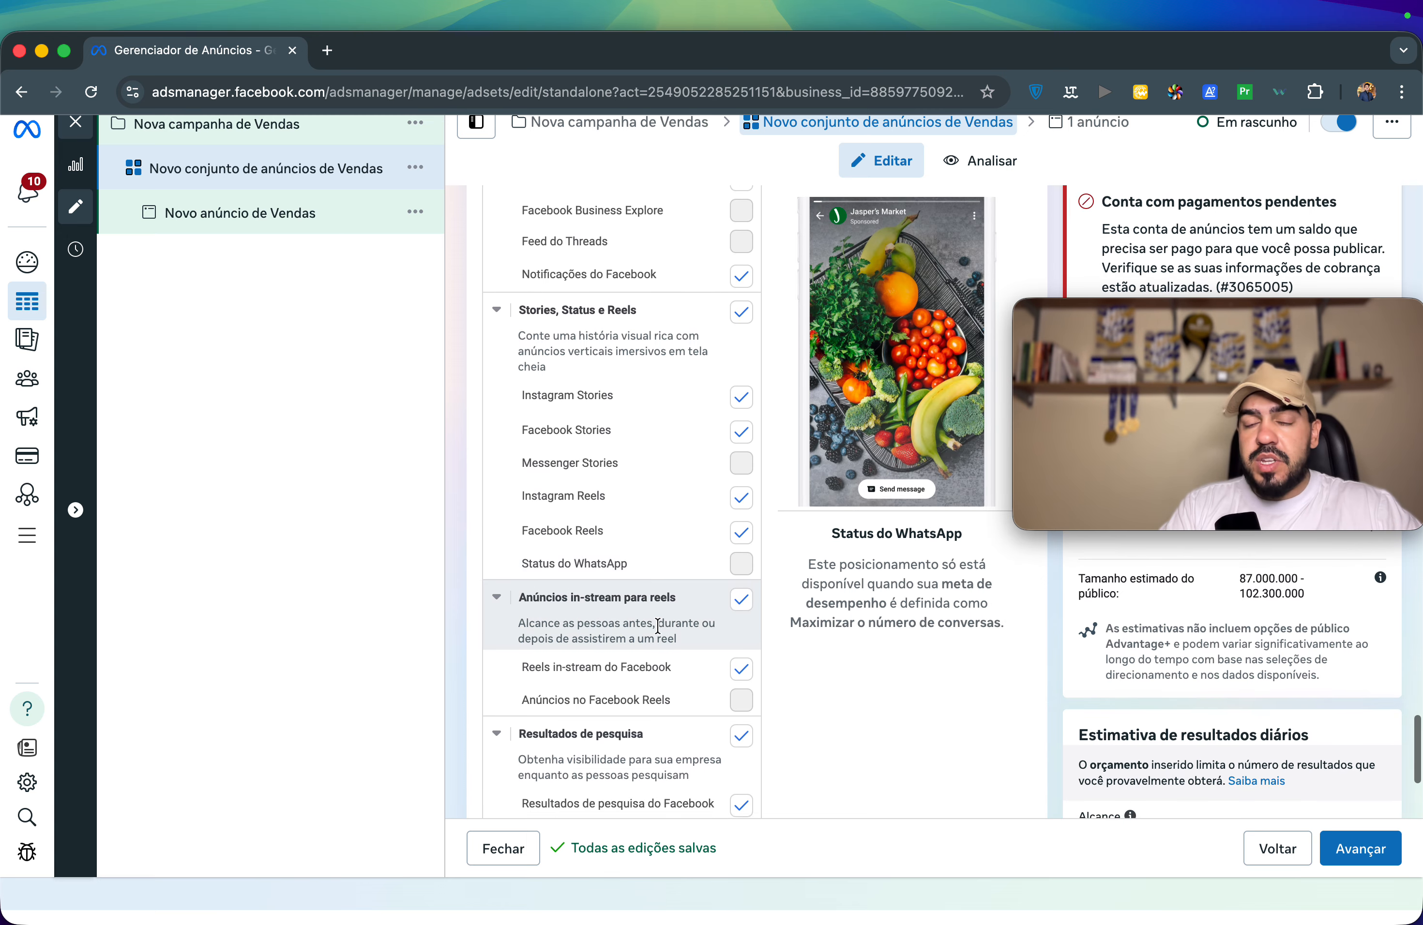
scroll(656, 624, "down", 4)
Step: Show the additional placement options and limit the ad set's Dispositivos móveis e sistemas operacionais específicos to Somente dispositivos iOS
left_click(574, 762)
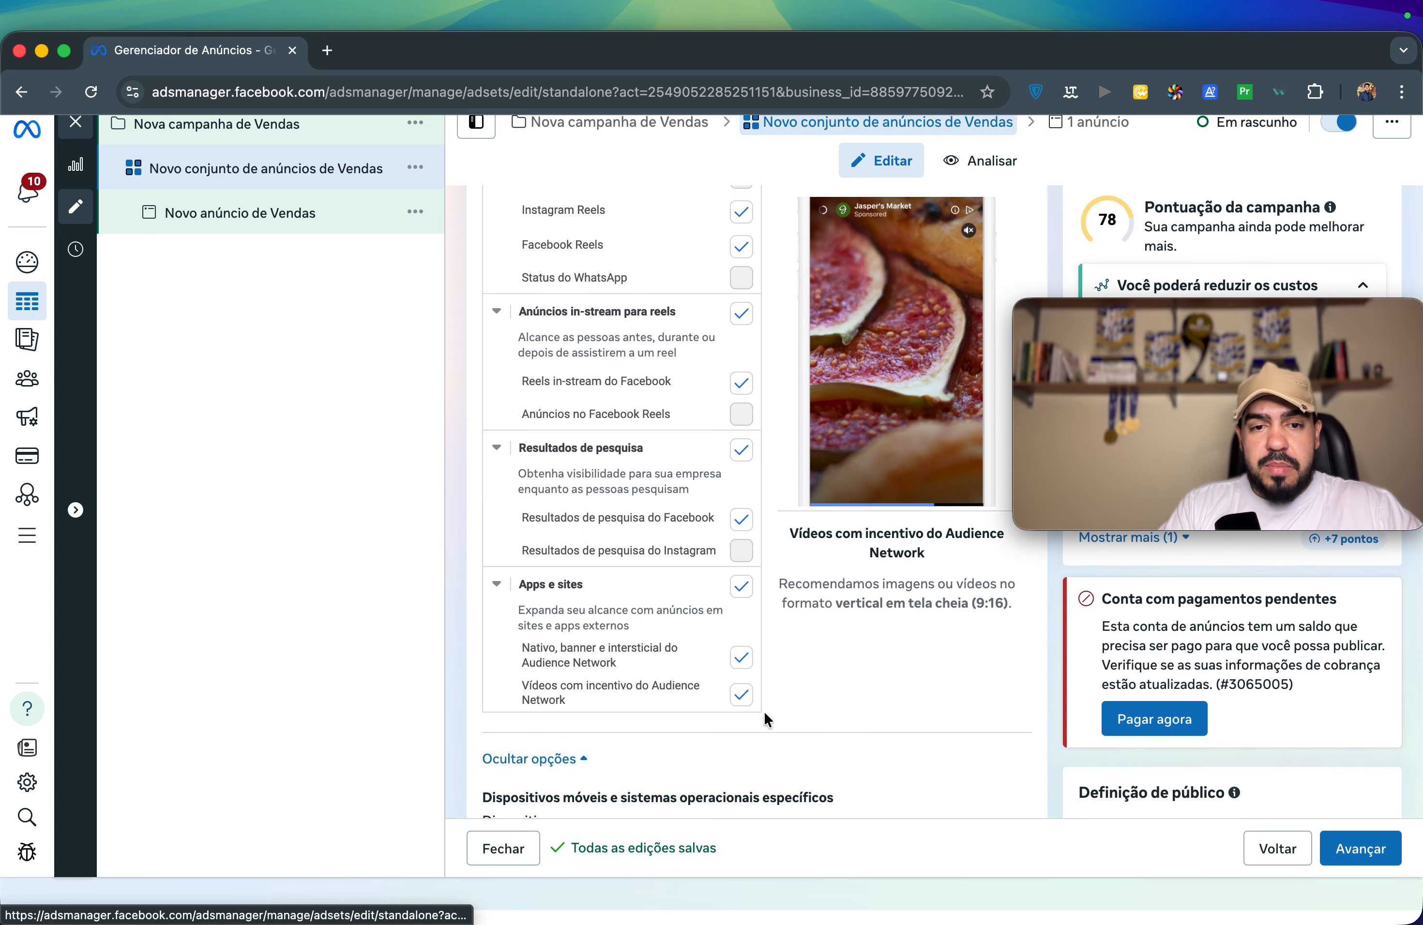
scroll(769, 712, "down", 4)
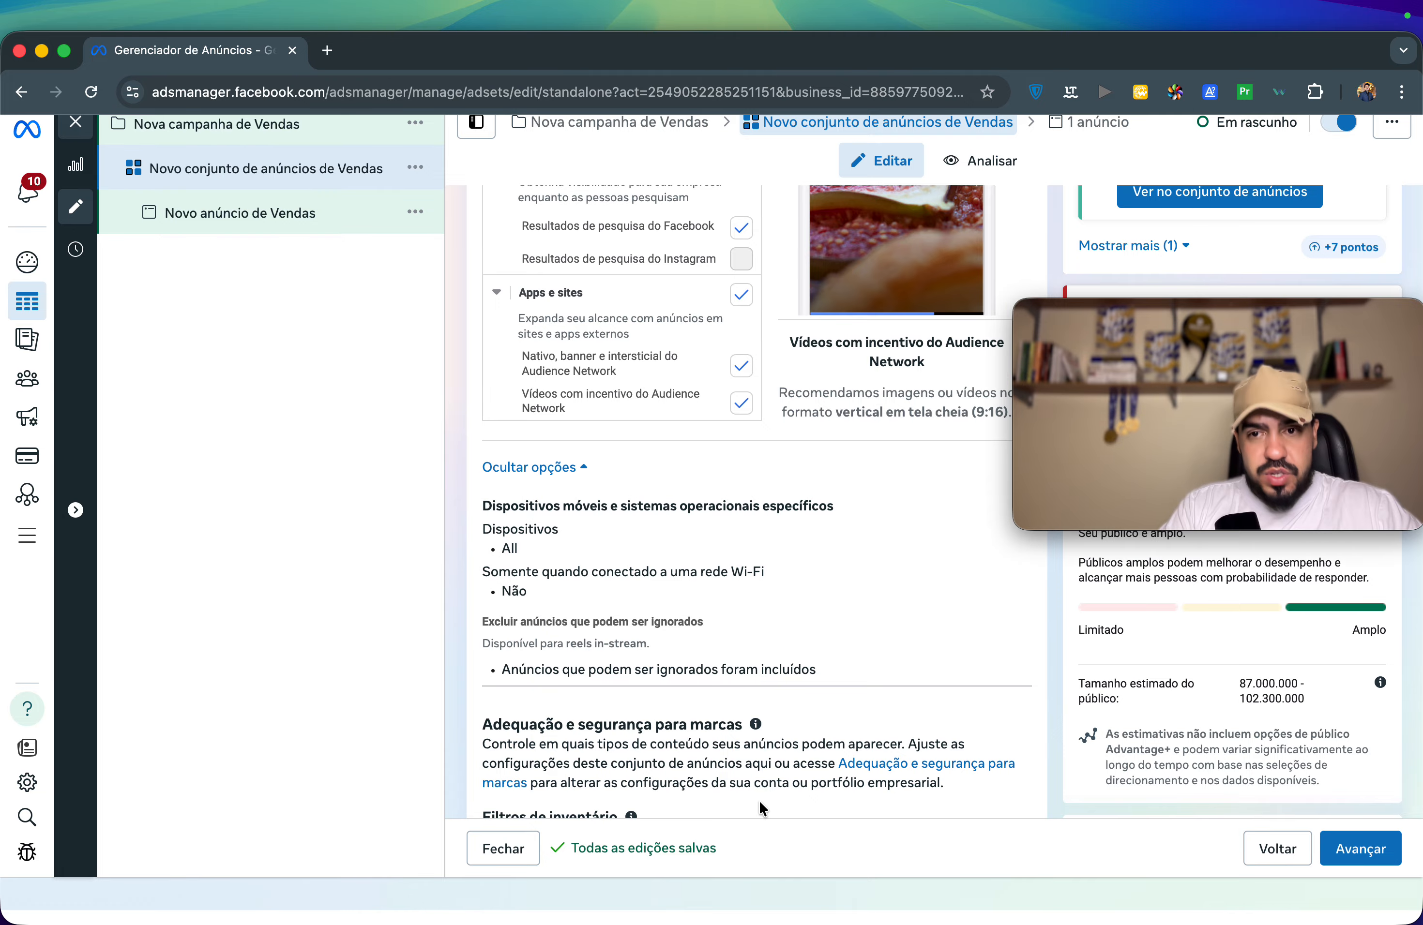
mouse_move(1046, 494)
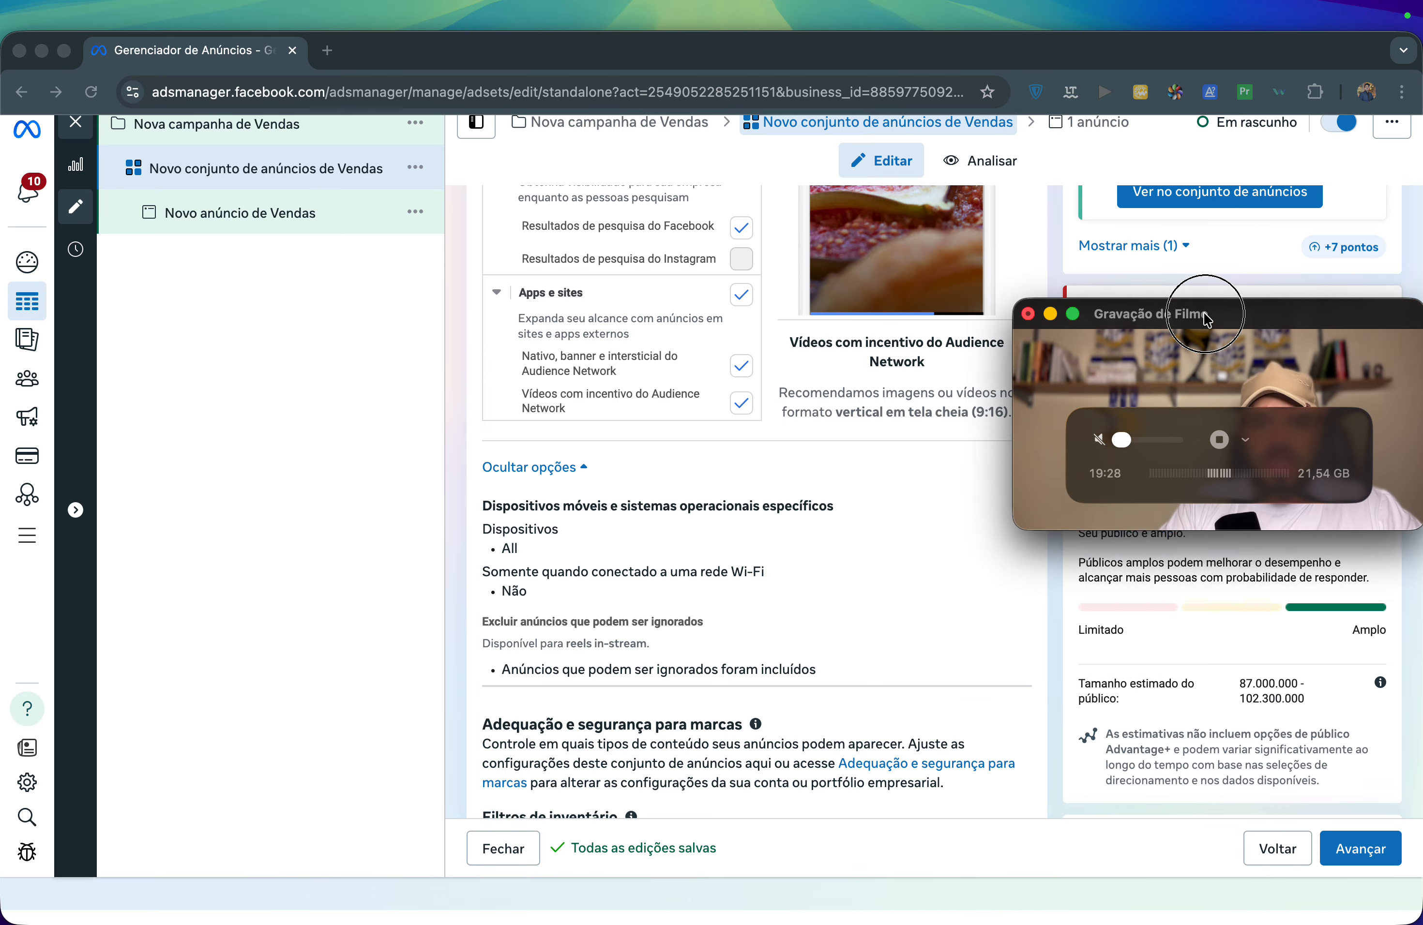
left_click_drag(1127, 506, 1113, 383)
left_click(752, 503)
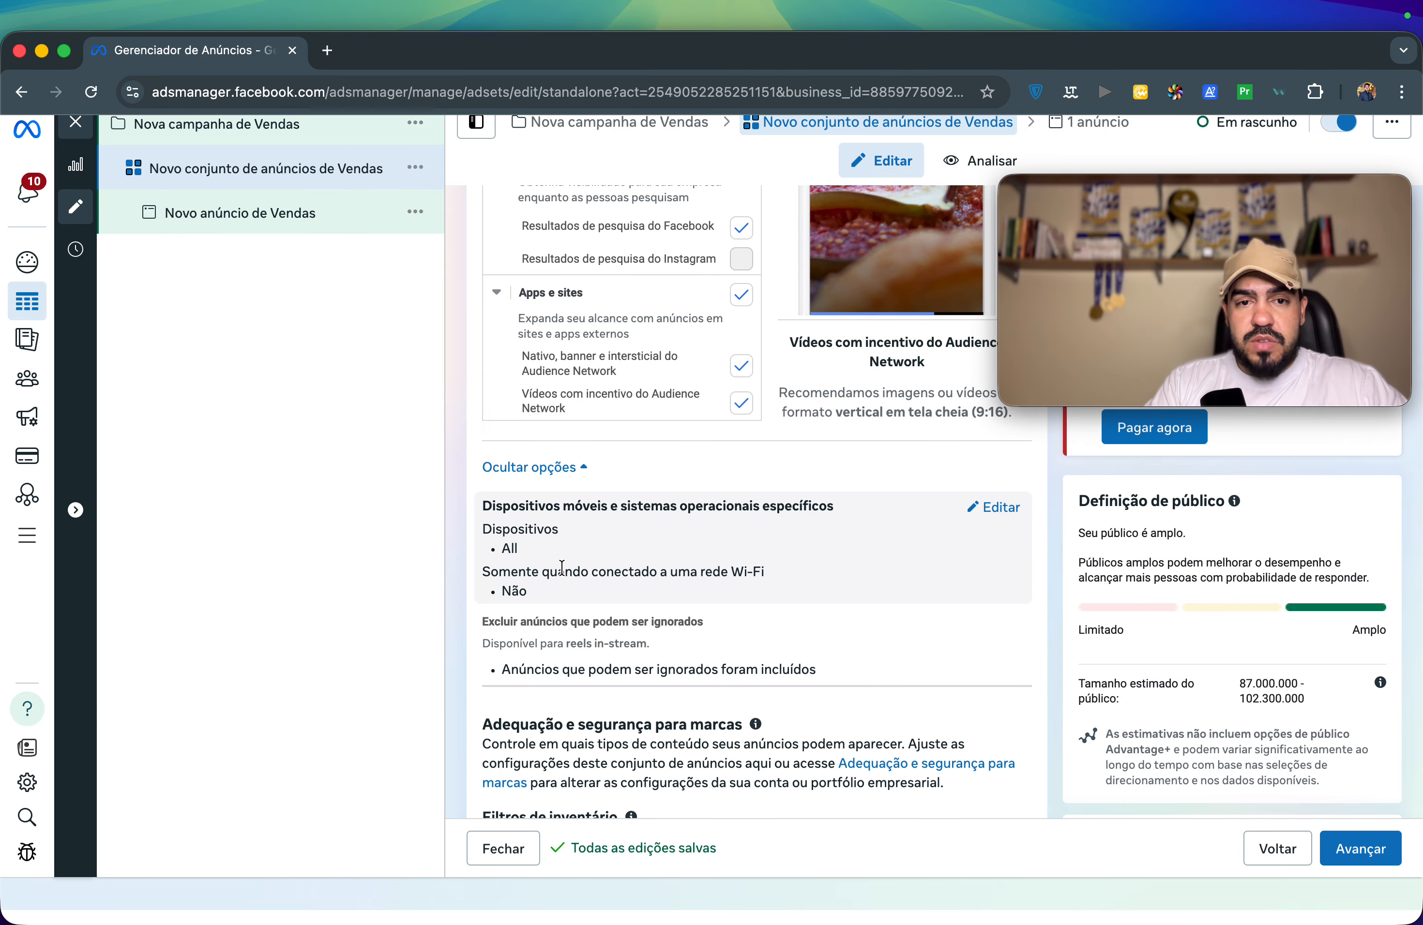
left_click(992, 509)
left_click(671, 543)
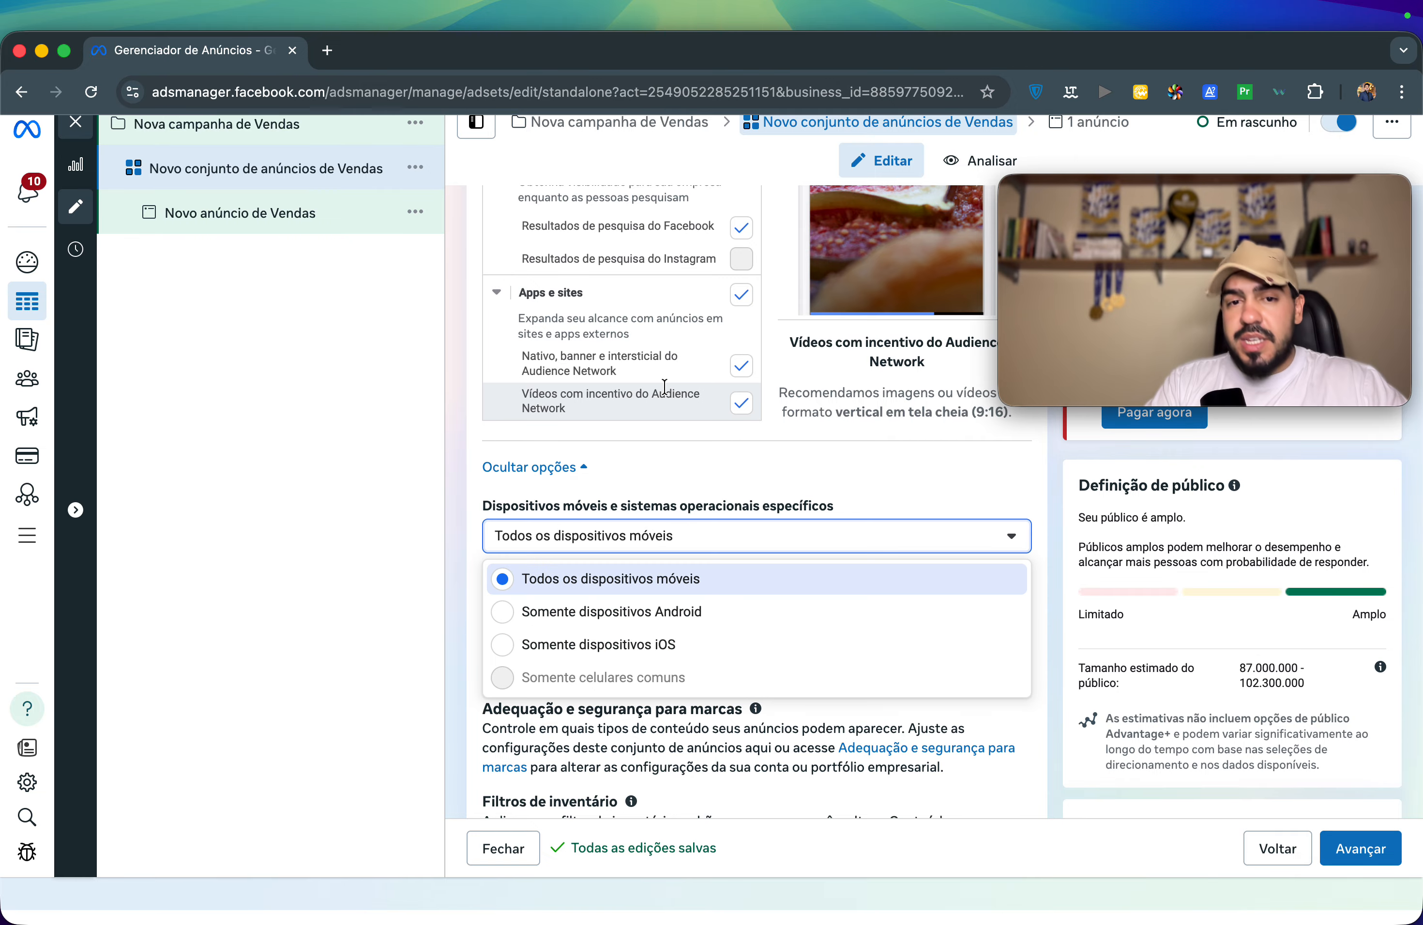
left_click(649, 646)
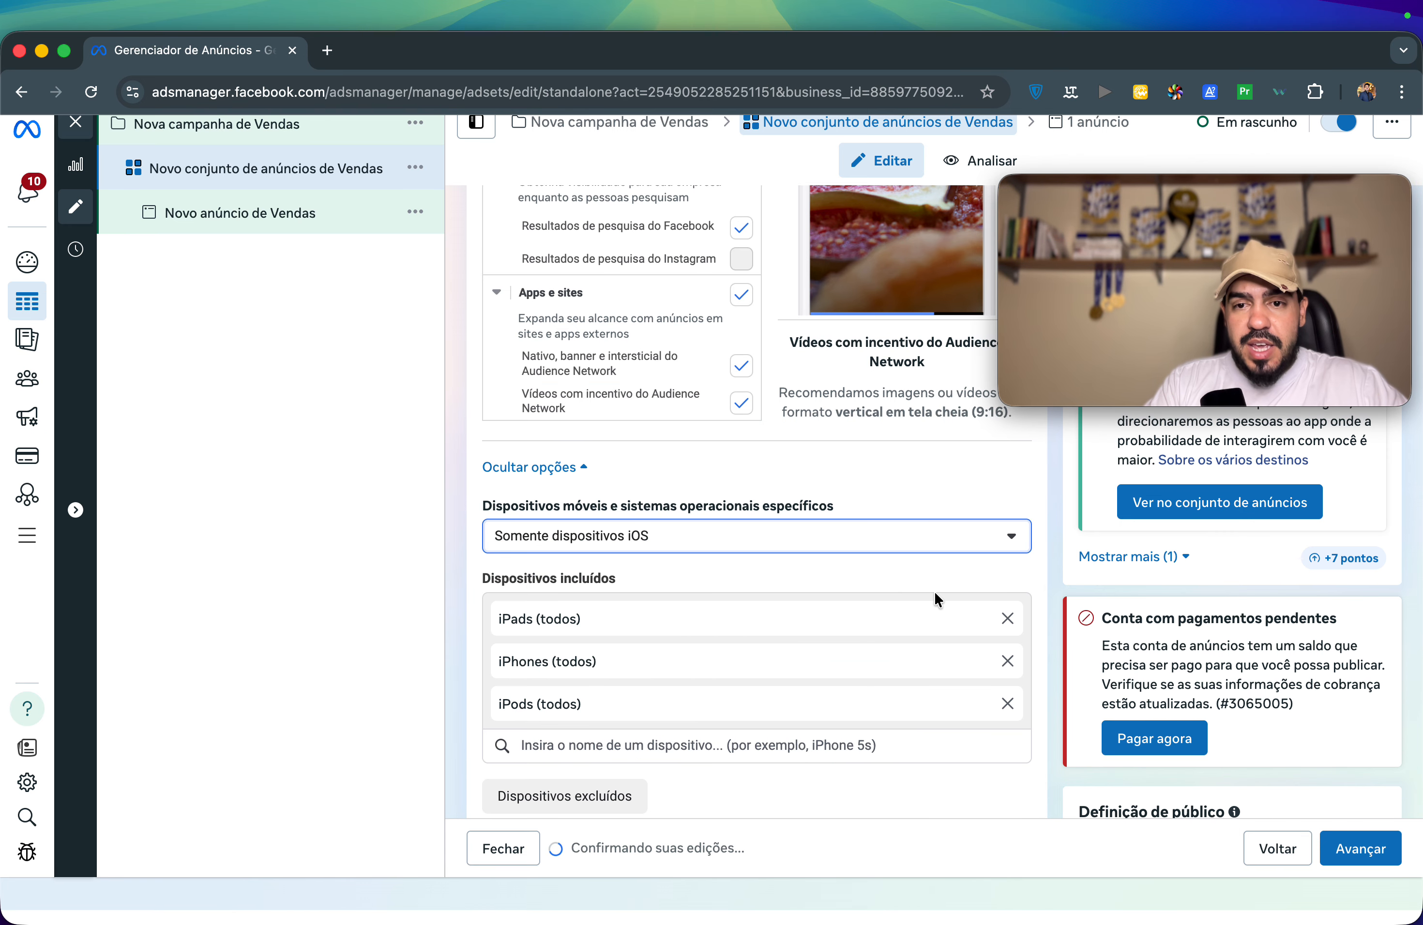
Step: Replace the iPads, iPhones and iPods groups in Dispositivos incluídos with only Apple iPhone 13 Pro Max
left_click(1007, 619)
left_click(1007, 618)
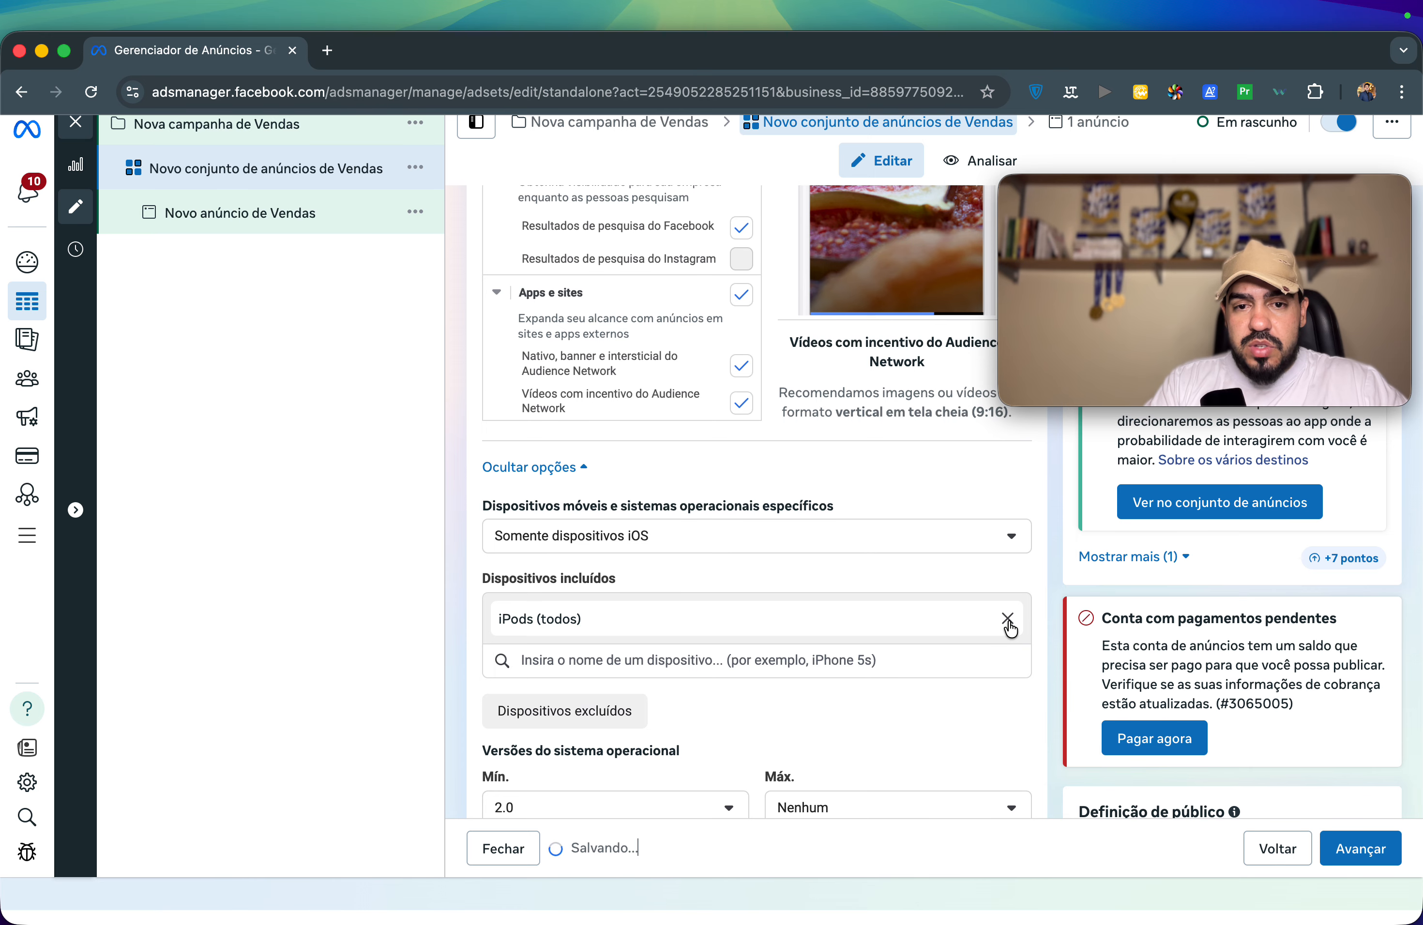
left_click(813, 663)
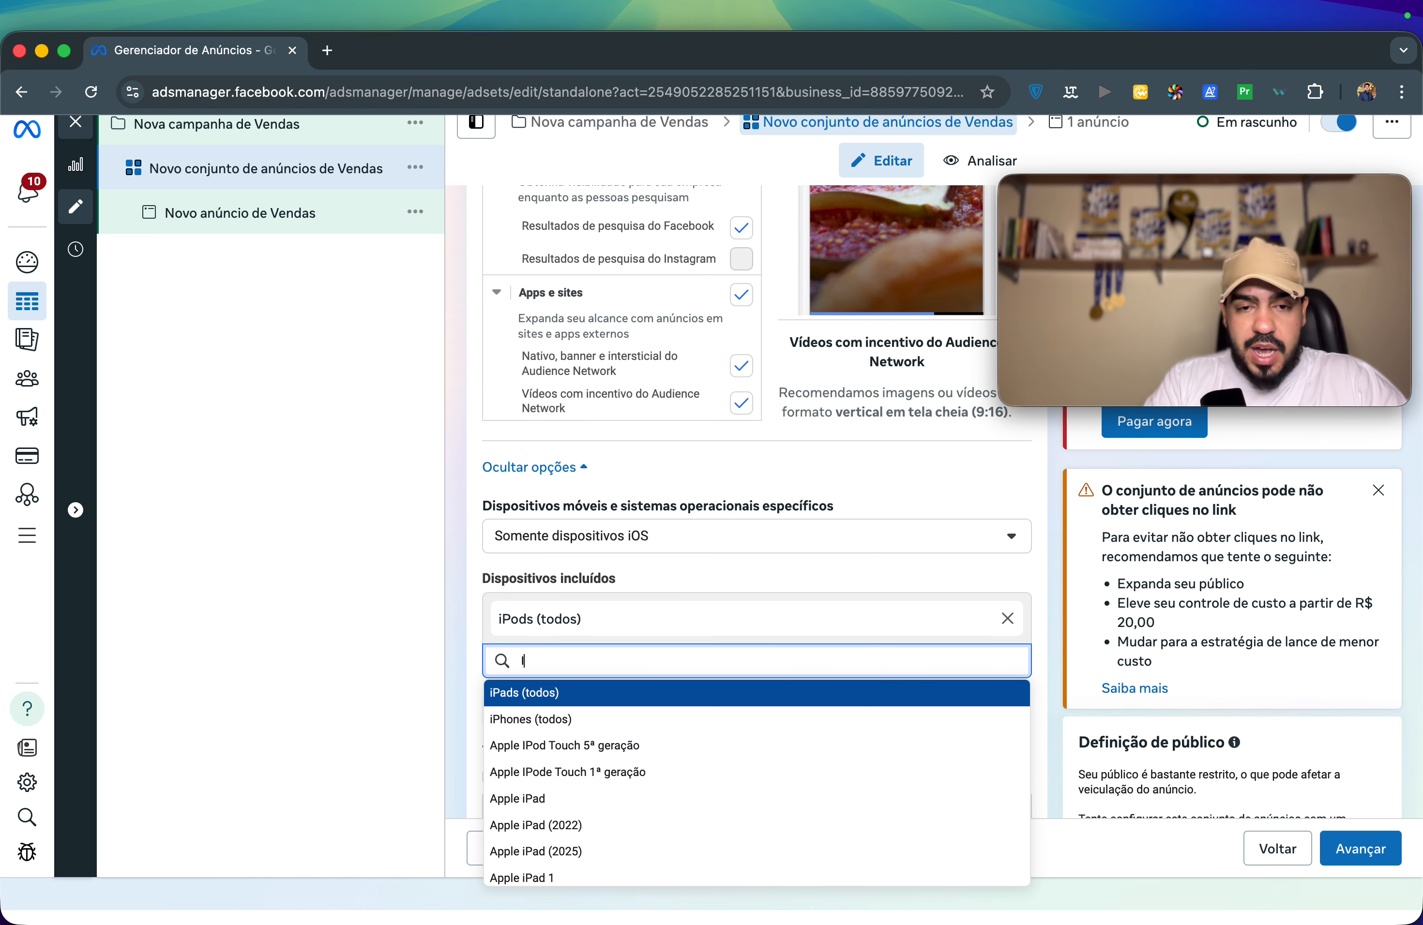
type("IPHON")
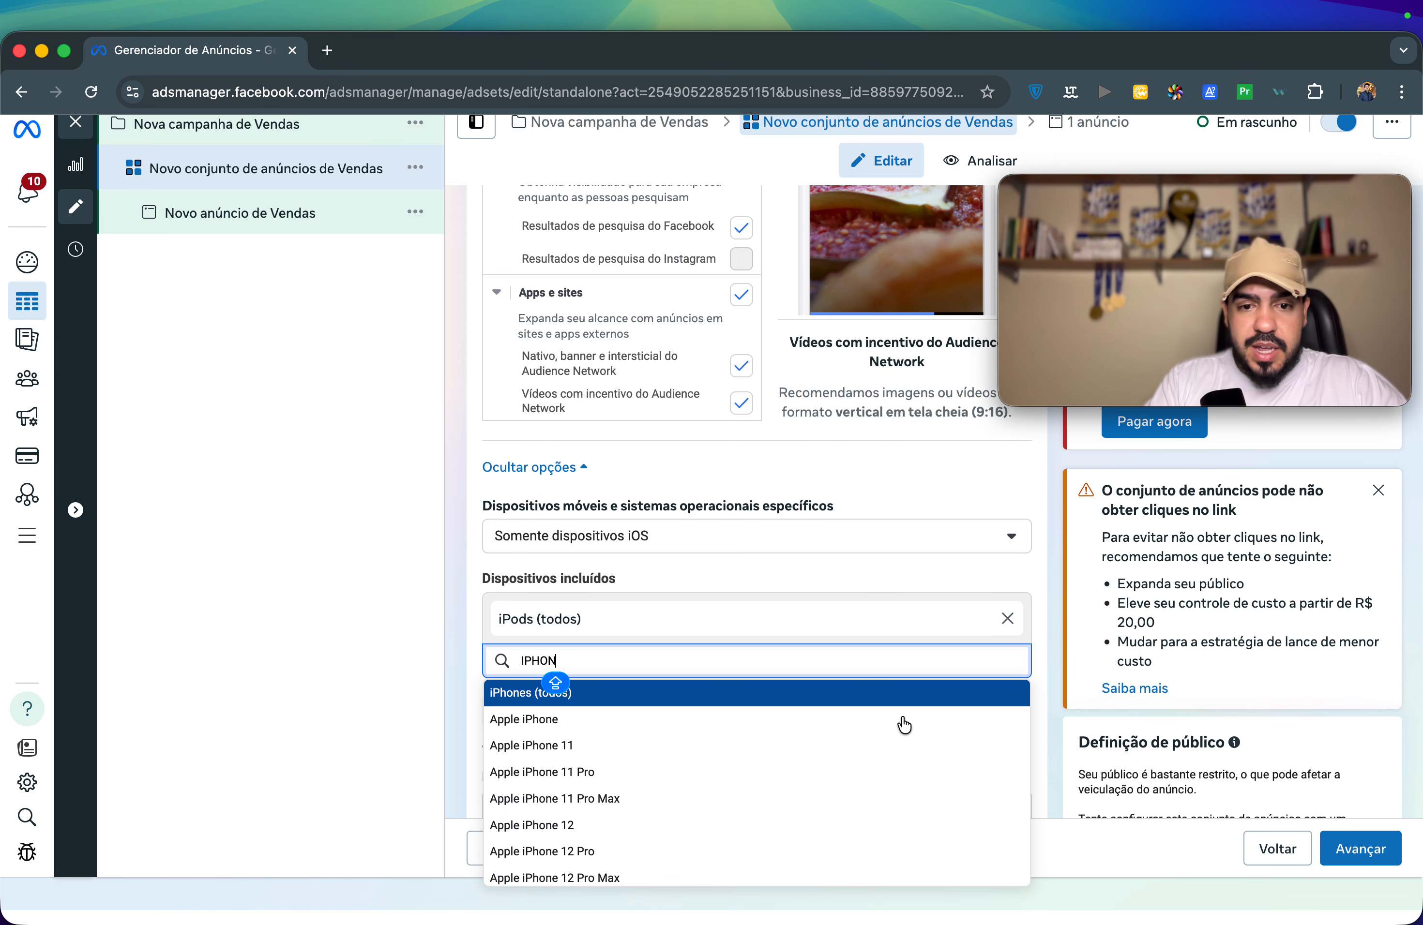
scroll(914, 826, "down", 3)
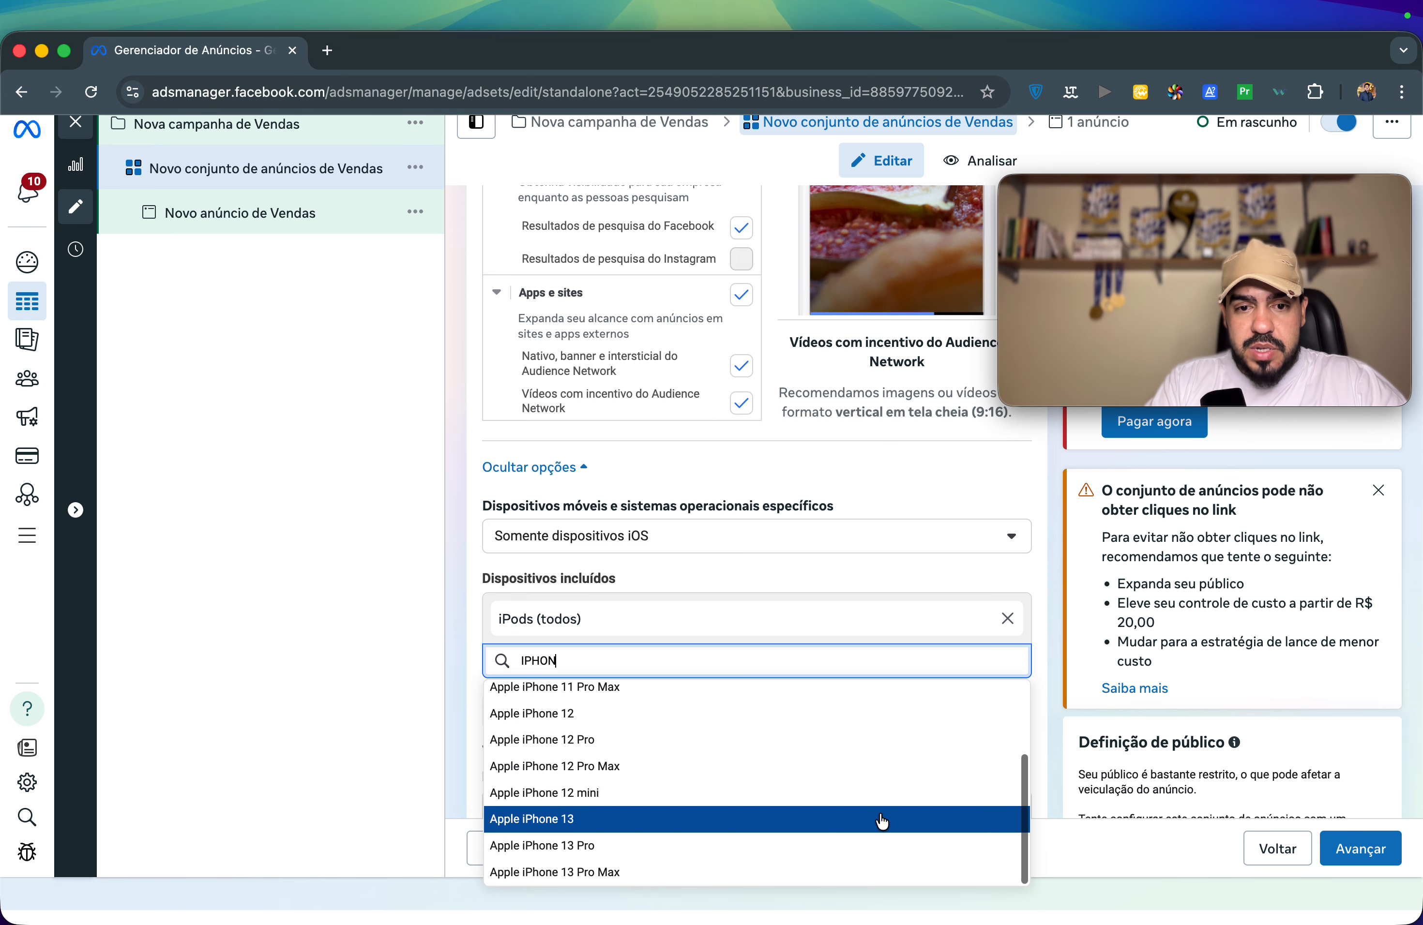
left_click(653, 874)
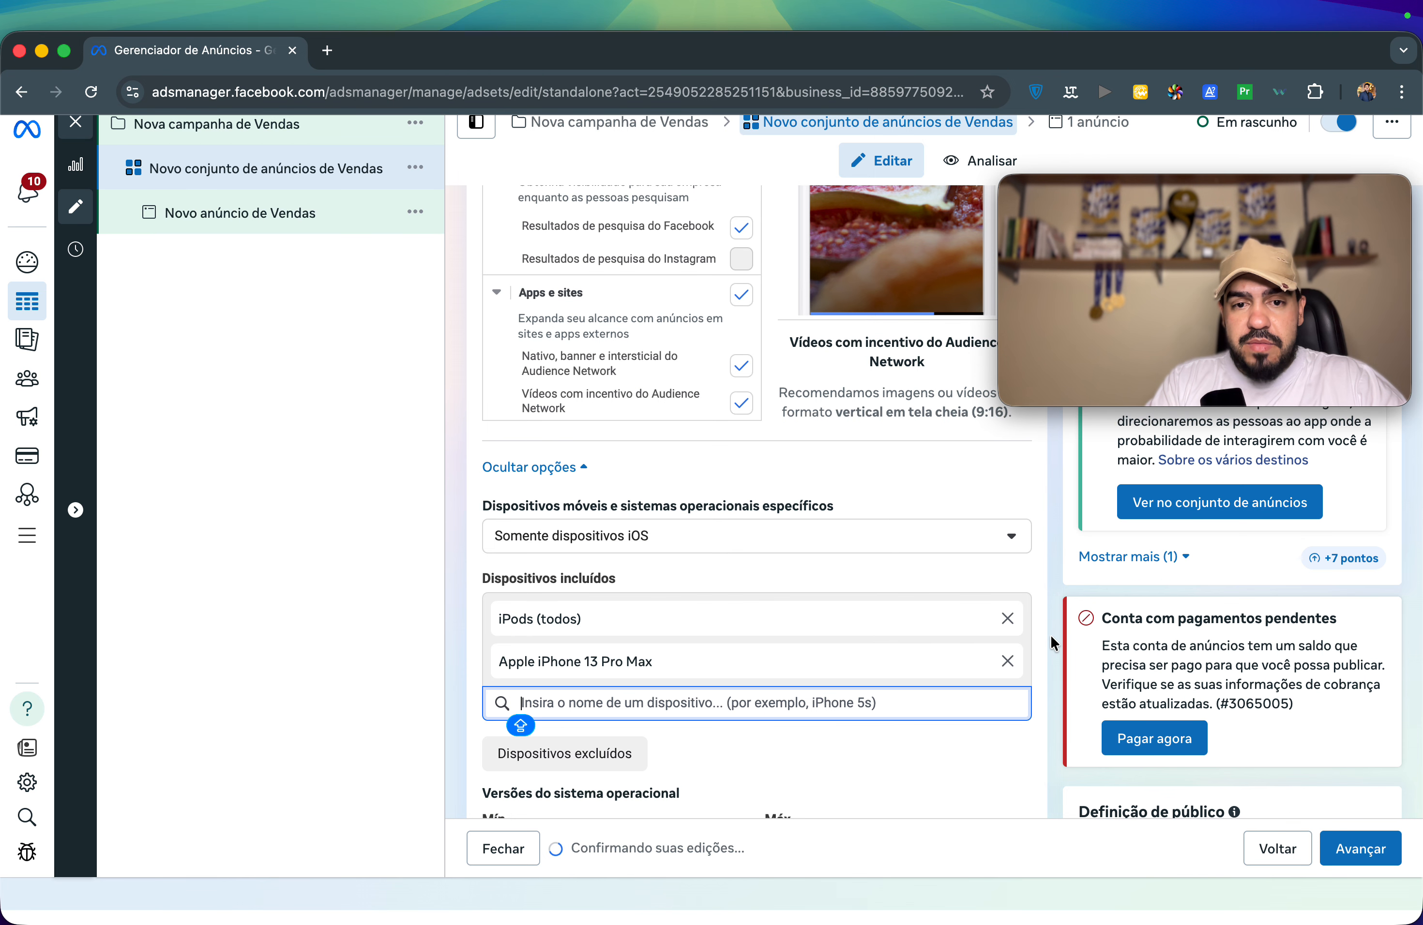
left_click(1008, 619)
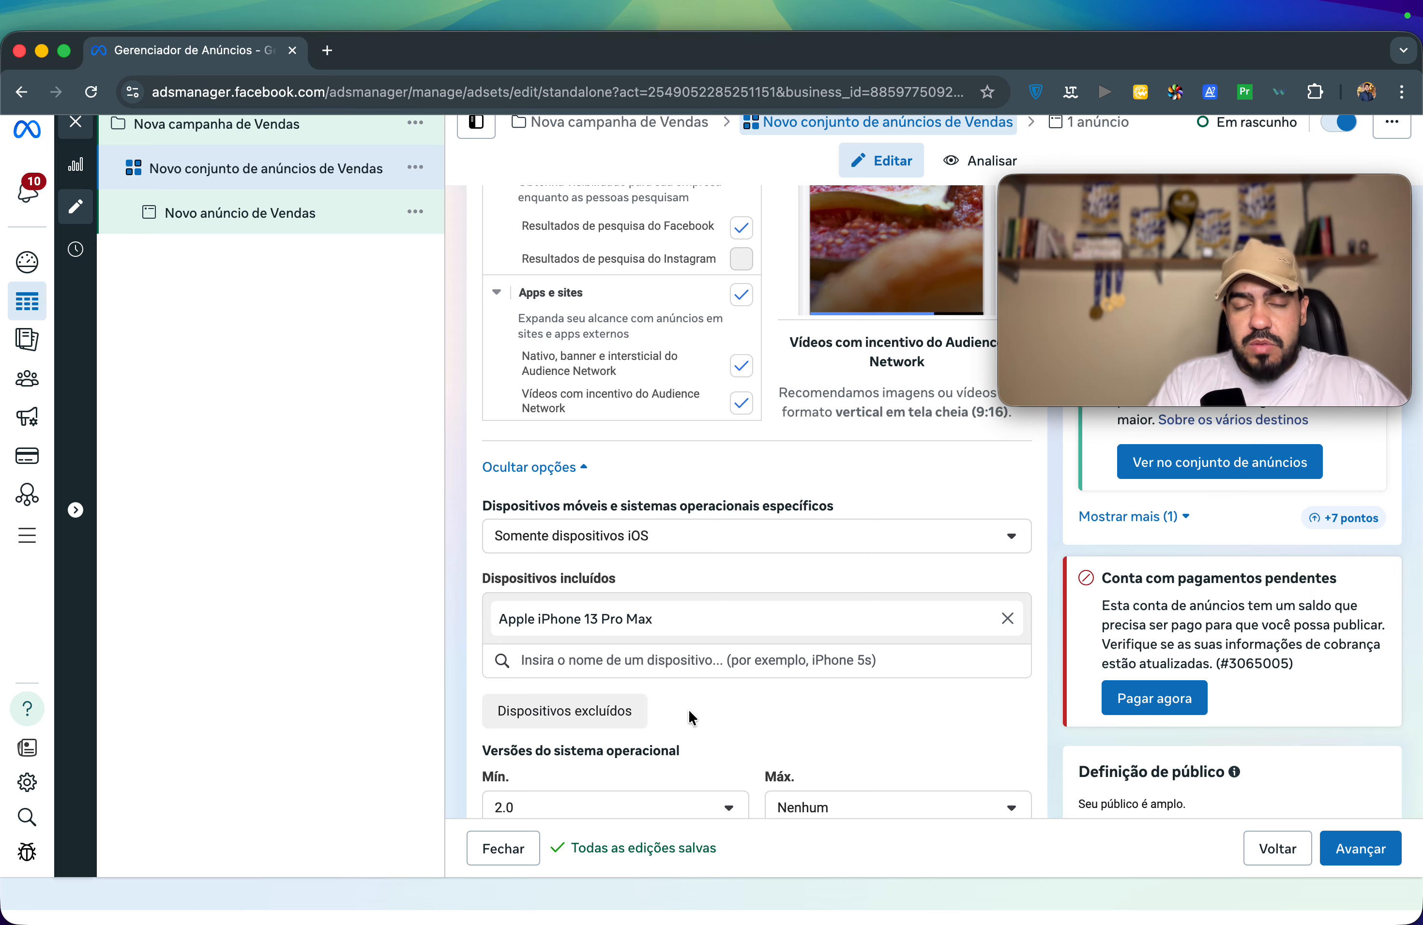
Step: Open the ad Novo anúncio de Vendas and set its Configuração do anúncio to Usar post existente
scroll(699, 709, "down", 10)
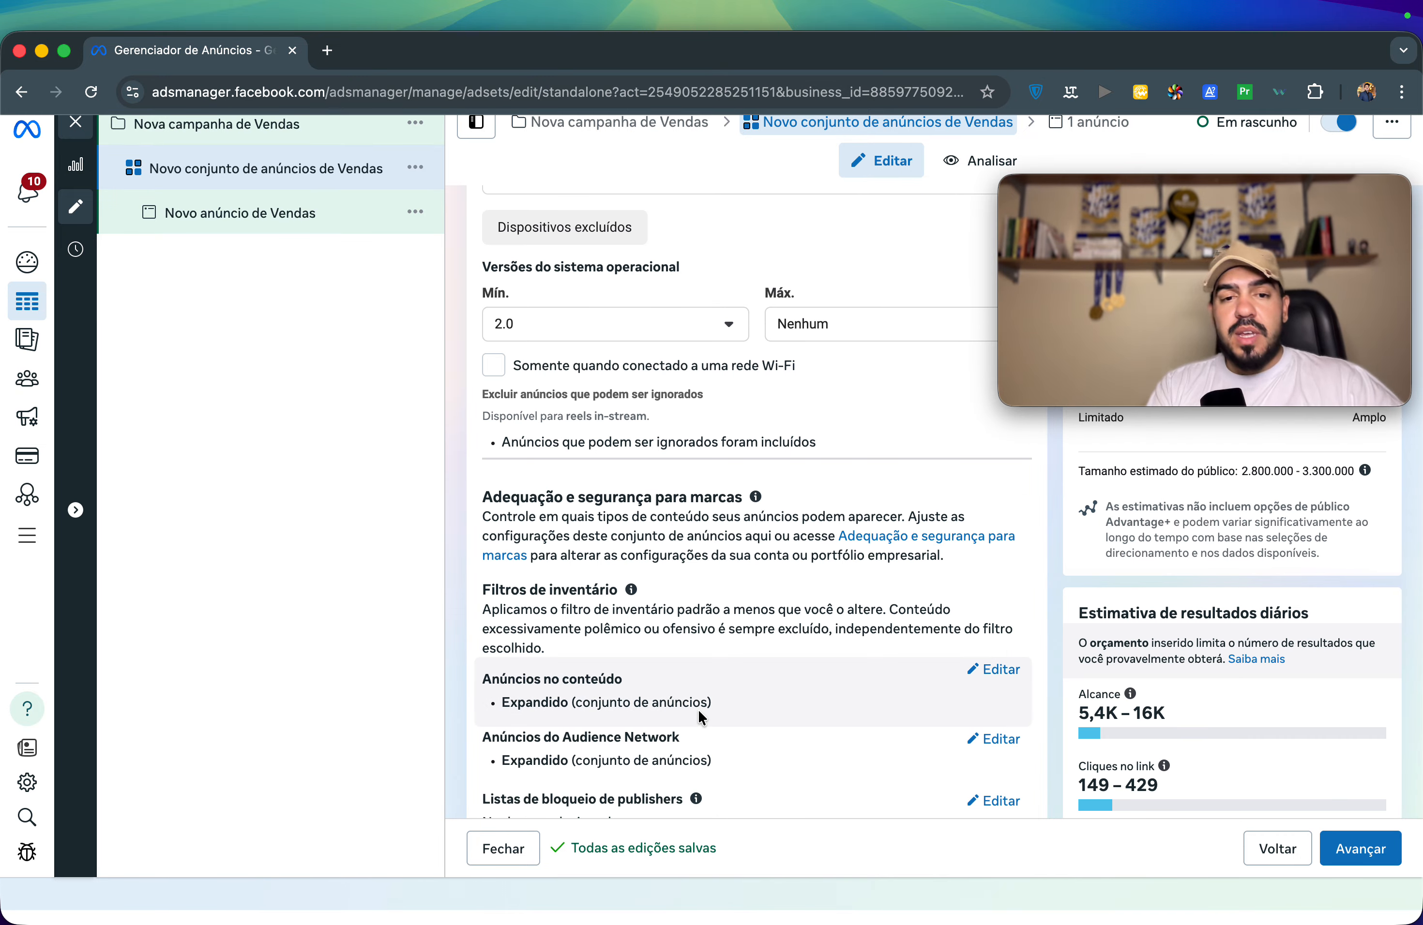
scroll(699, 709, "down", 3)
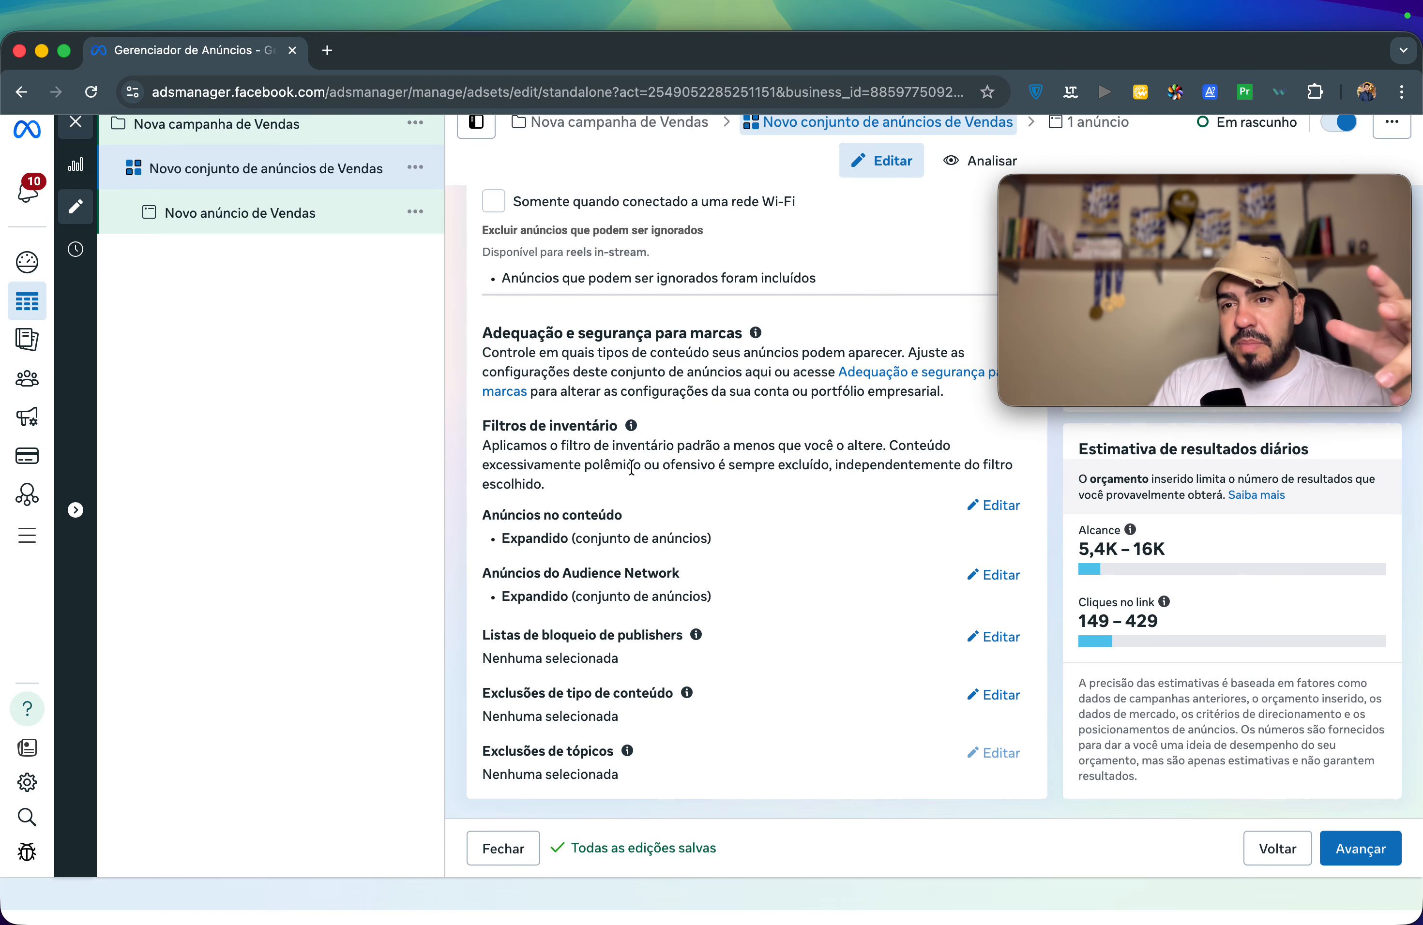
left_click(286, 212)
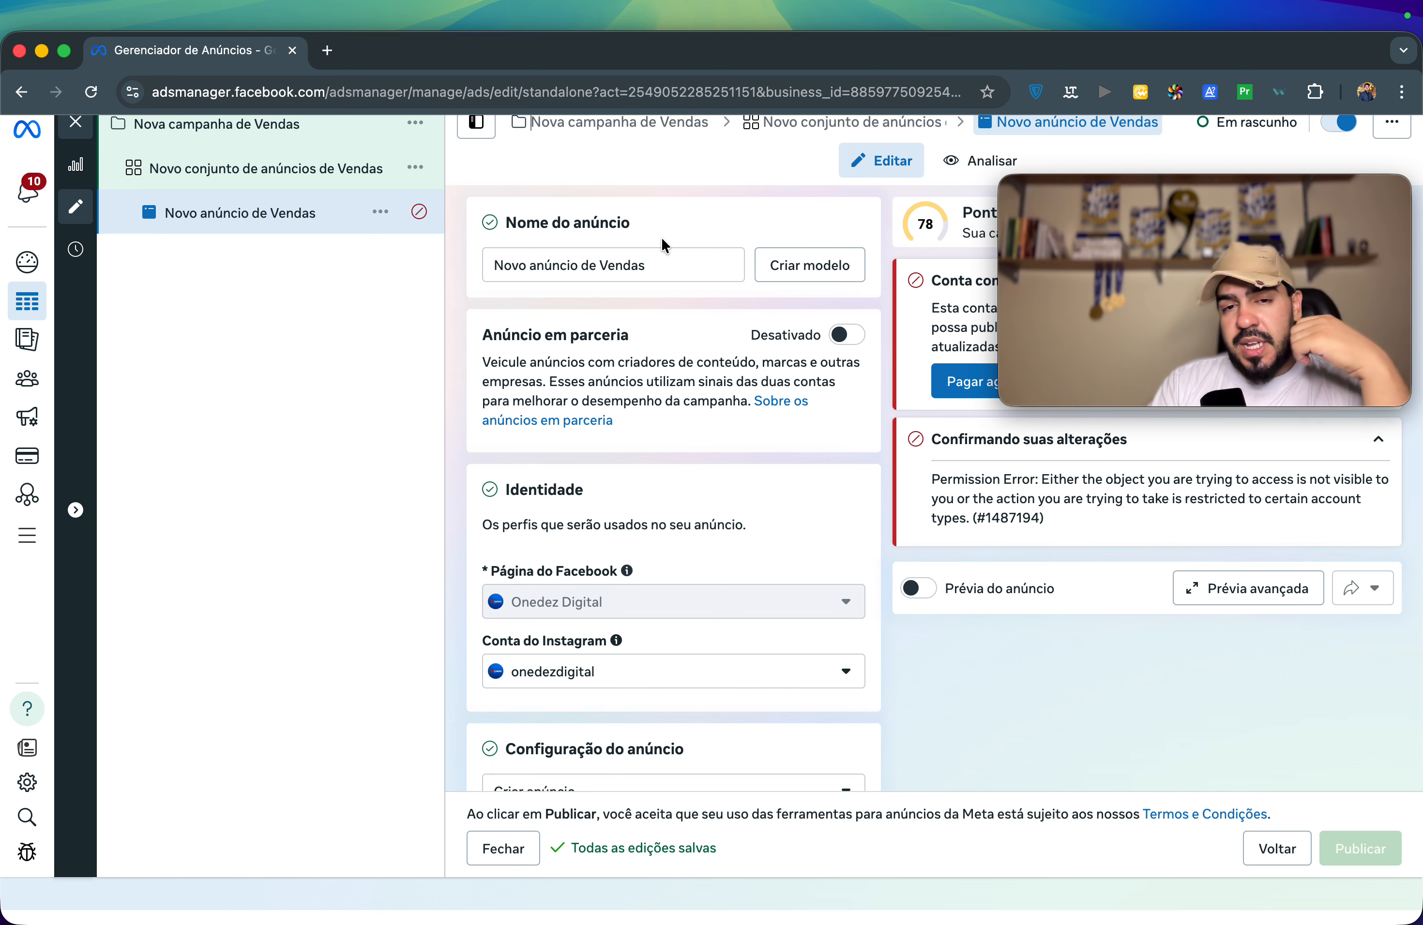
scroll(652, 371, "down", 5)
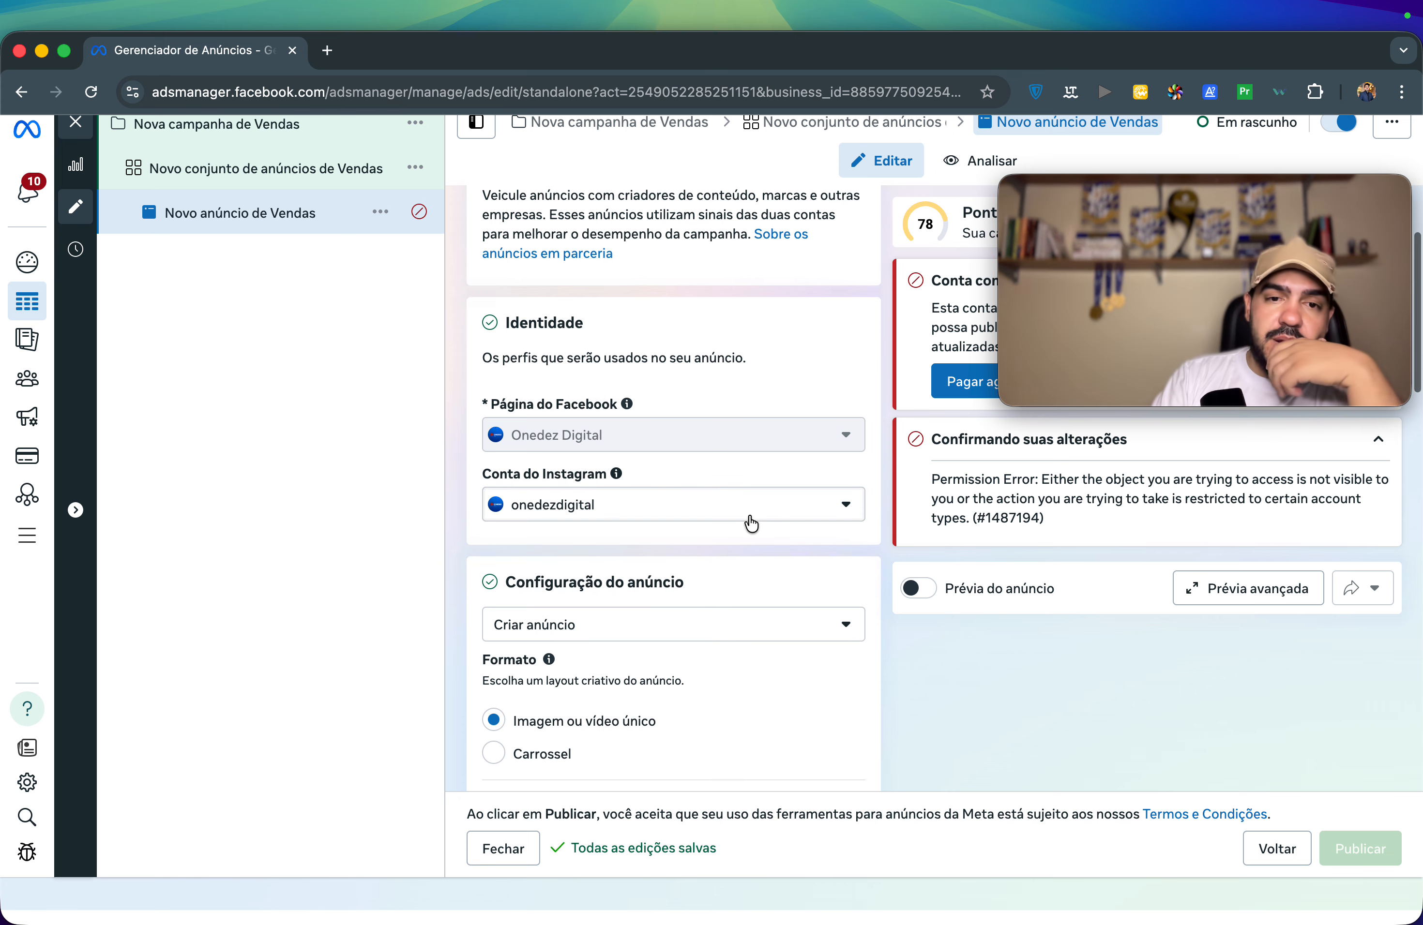
scroll(749, 520, "down", 5)
left_click(677, 337)
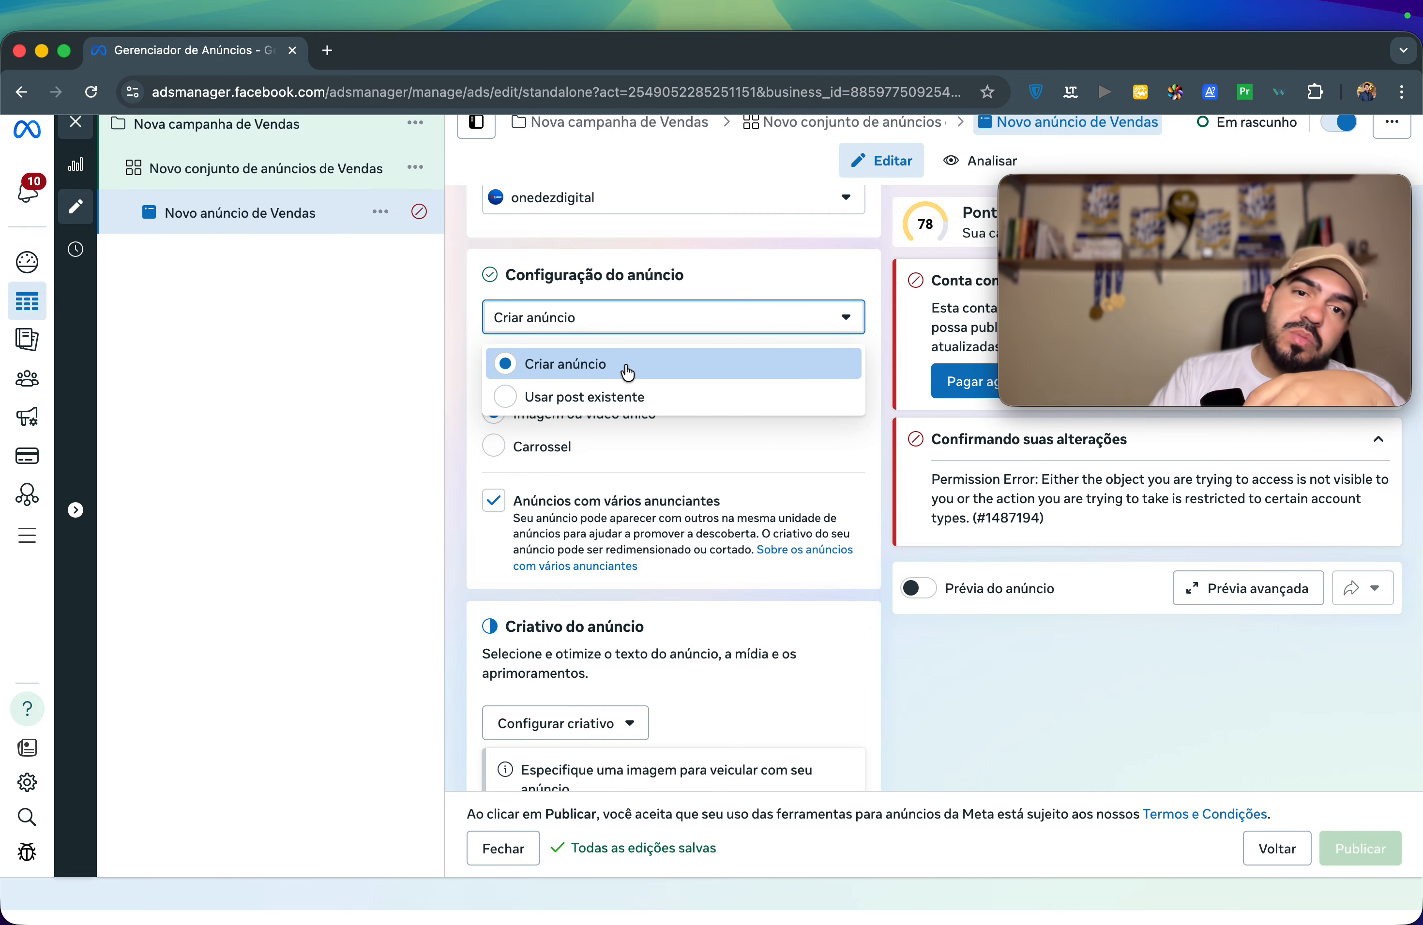
left_click(615, 398)
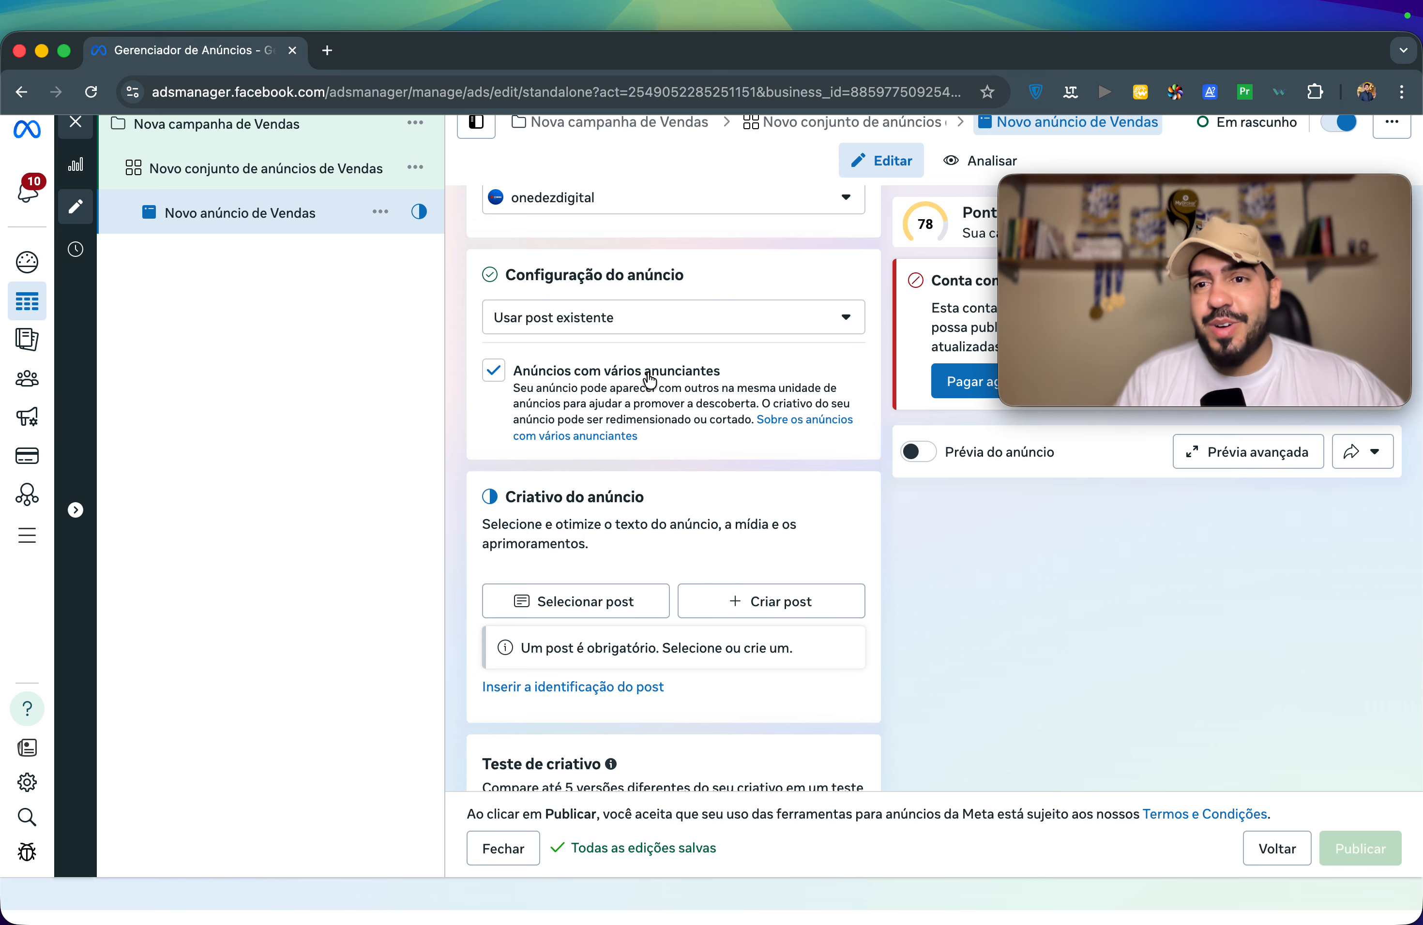
Step: Examine the Instagram posts selectable for the ad's creative and leave the selection without choosing one
left_click(649, 378)
scroll(603, 484, "down", 5)
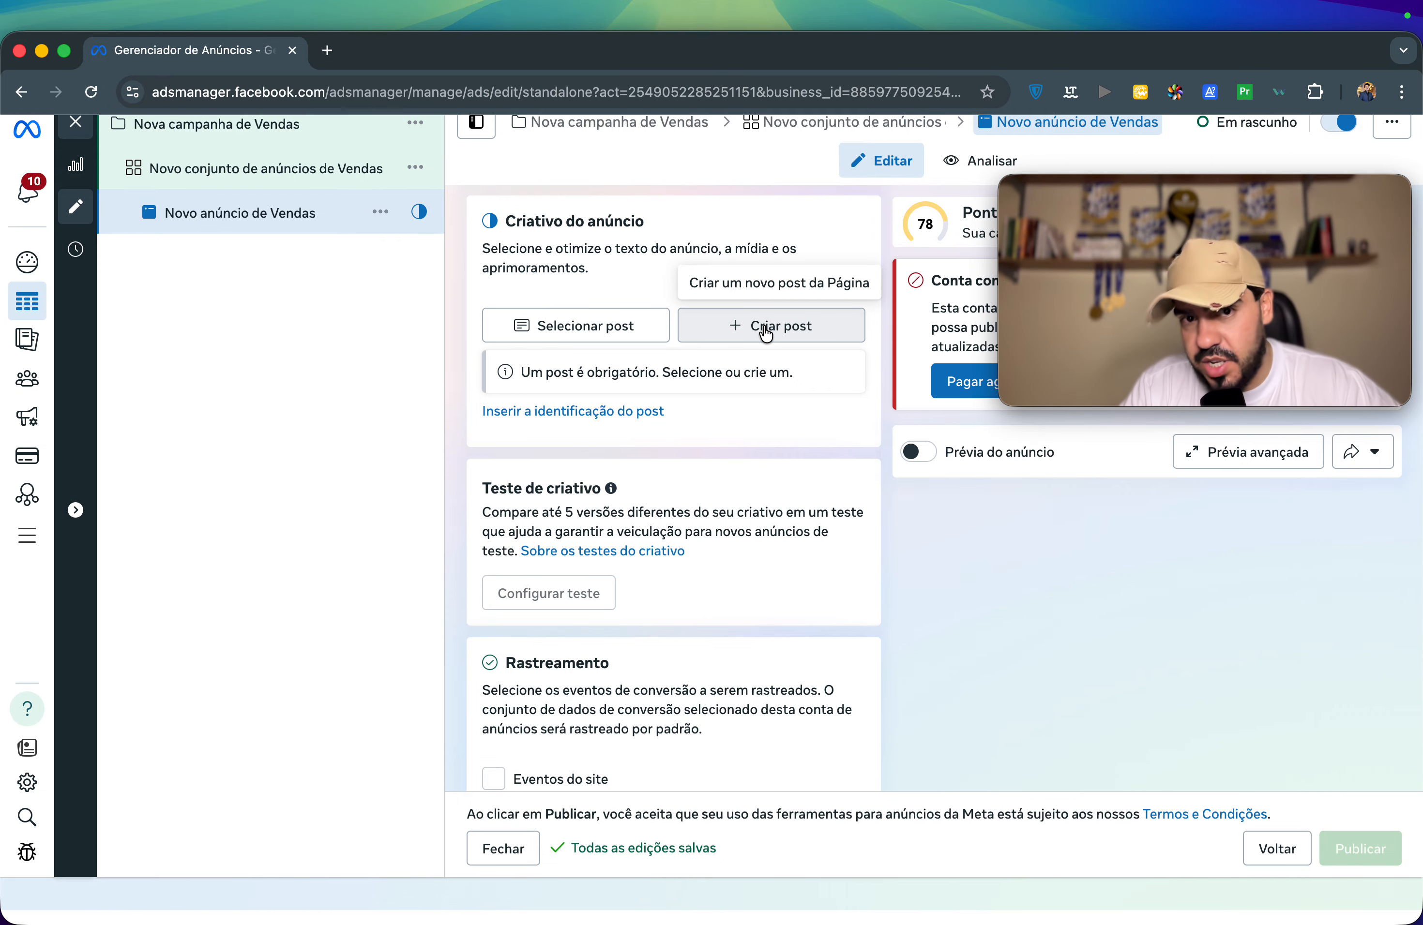
left_click(591, 325)
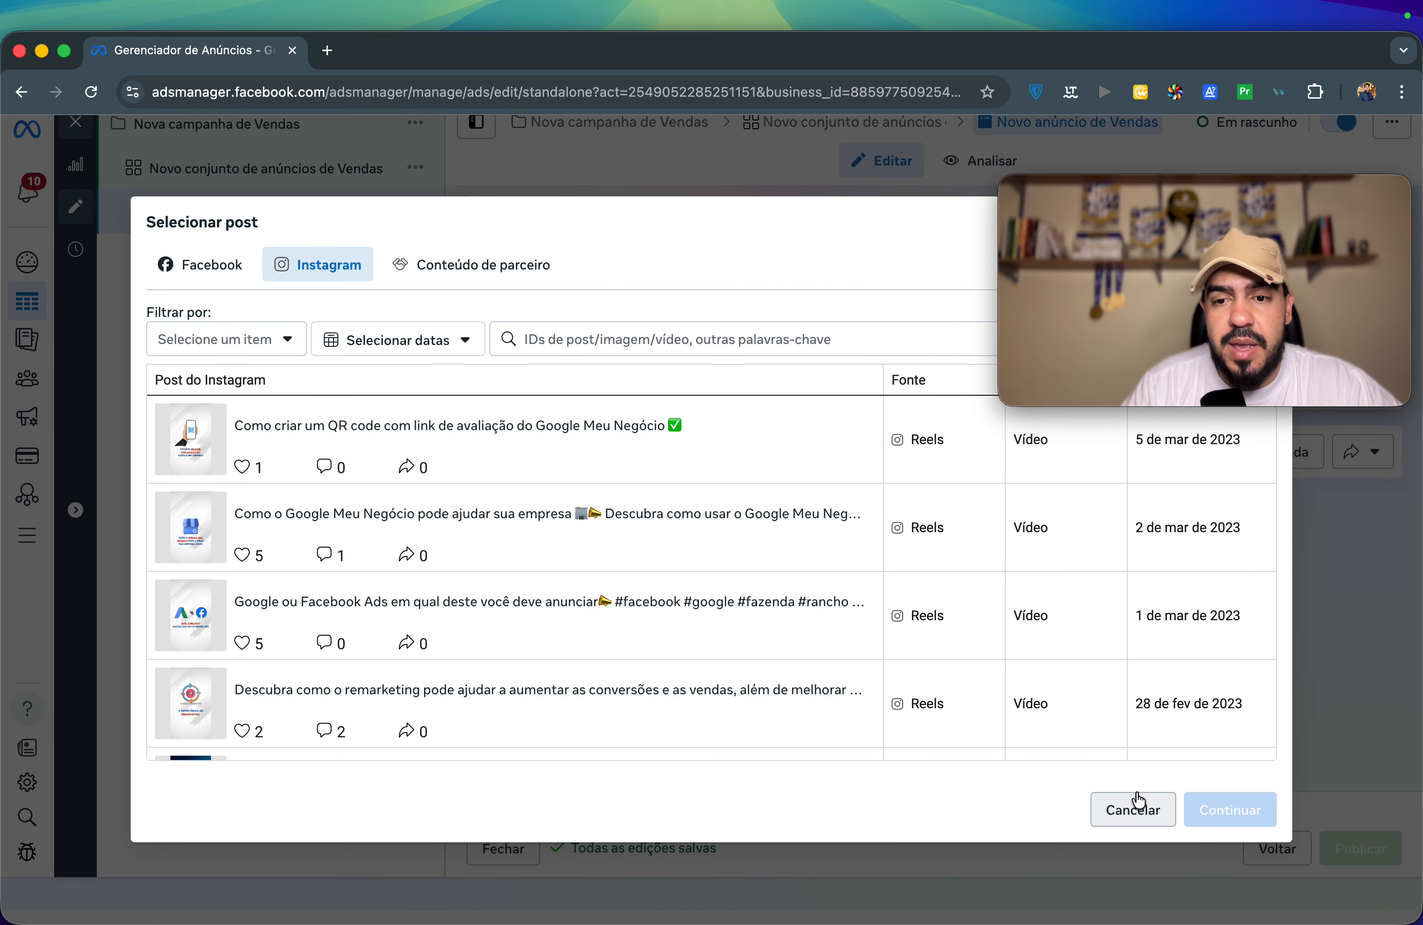
left_click(1119, 821)
Step: Try Eventos do site tracking in the ad's Rastreamento section and dismiss the Meta Pixel notice
scroll(780, 681, "down", 5)
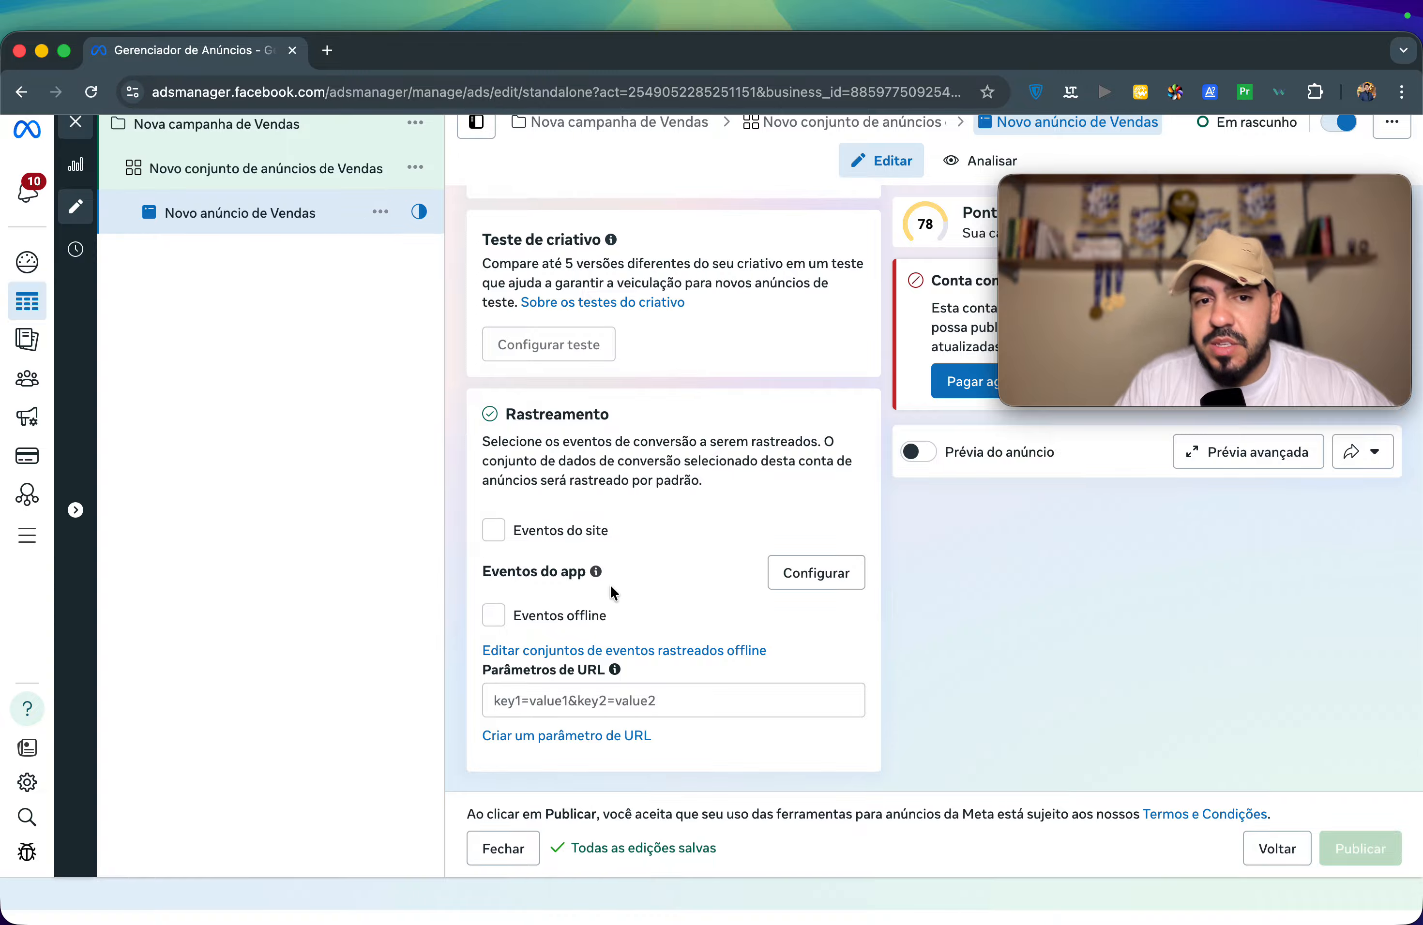
left_click(520, 531)
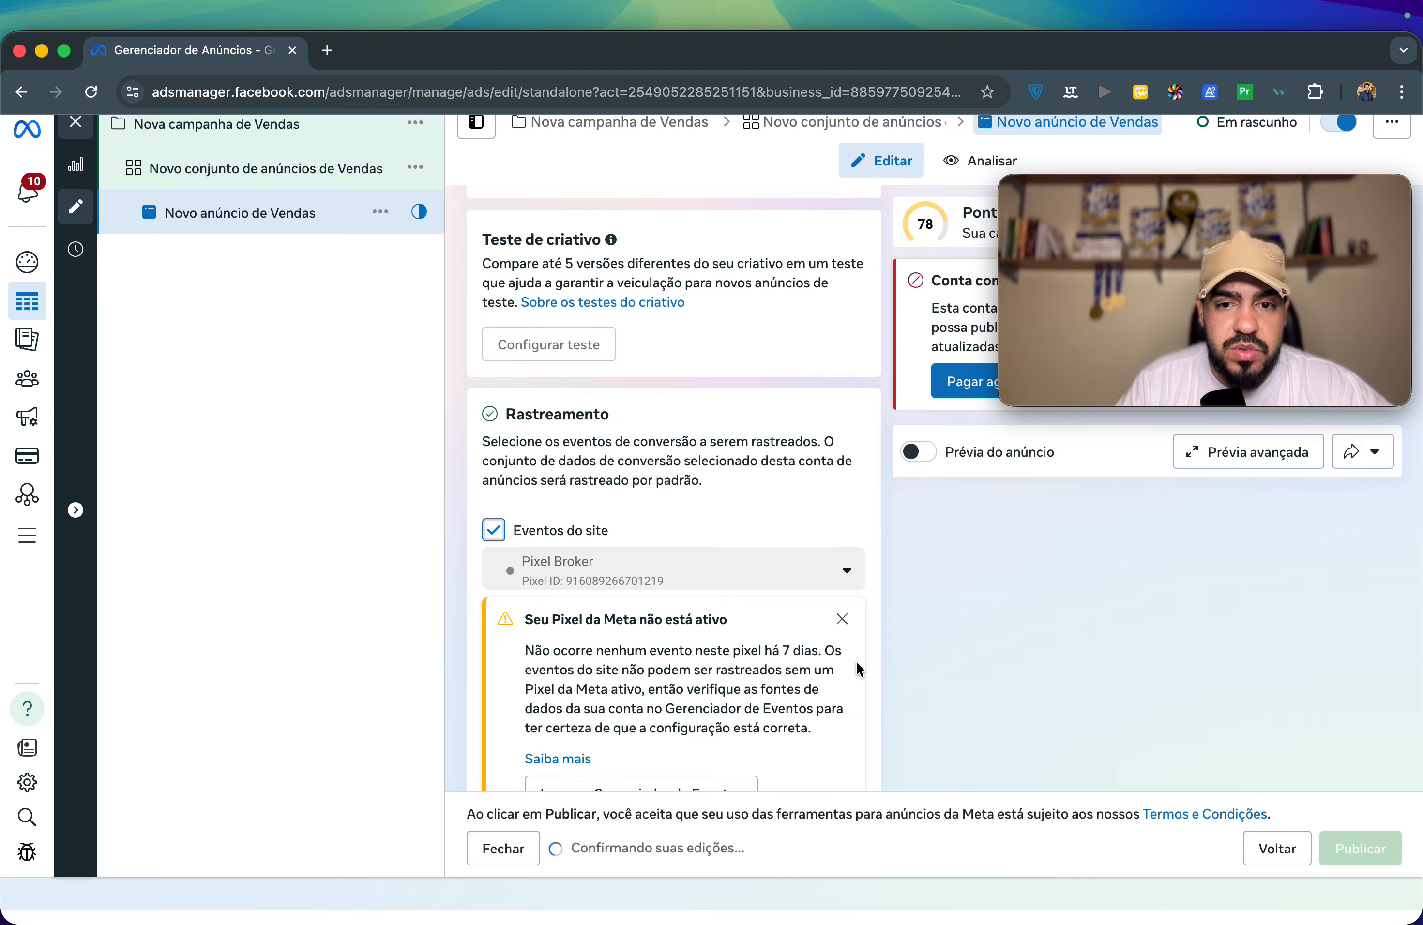
left_click(842, 620)
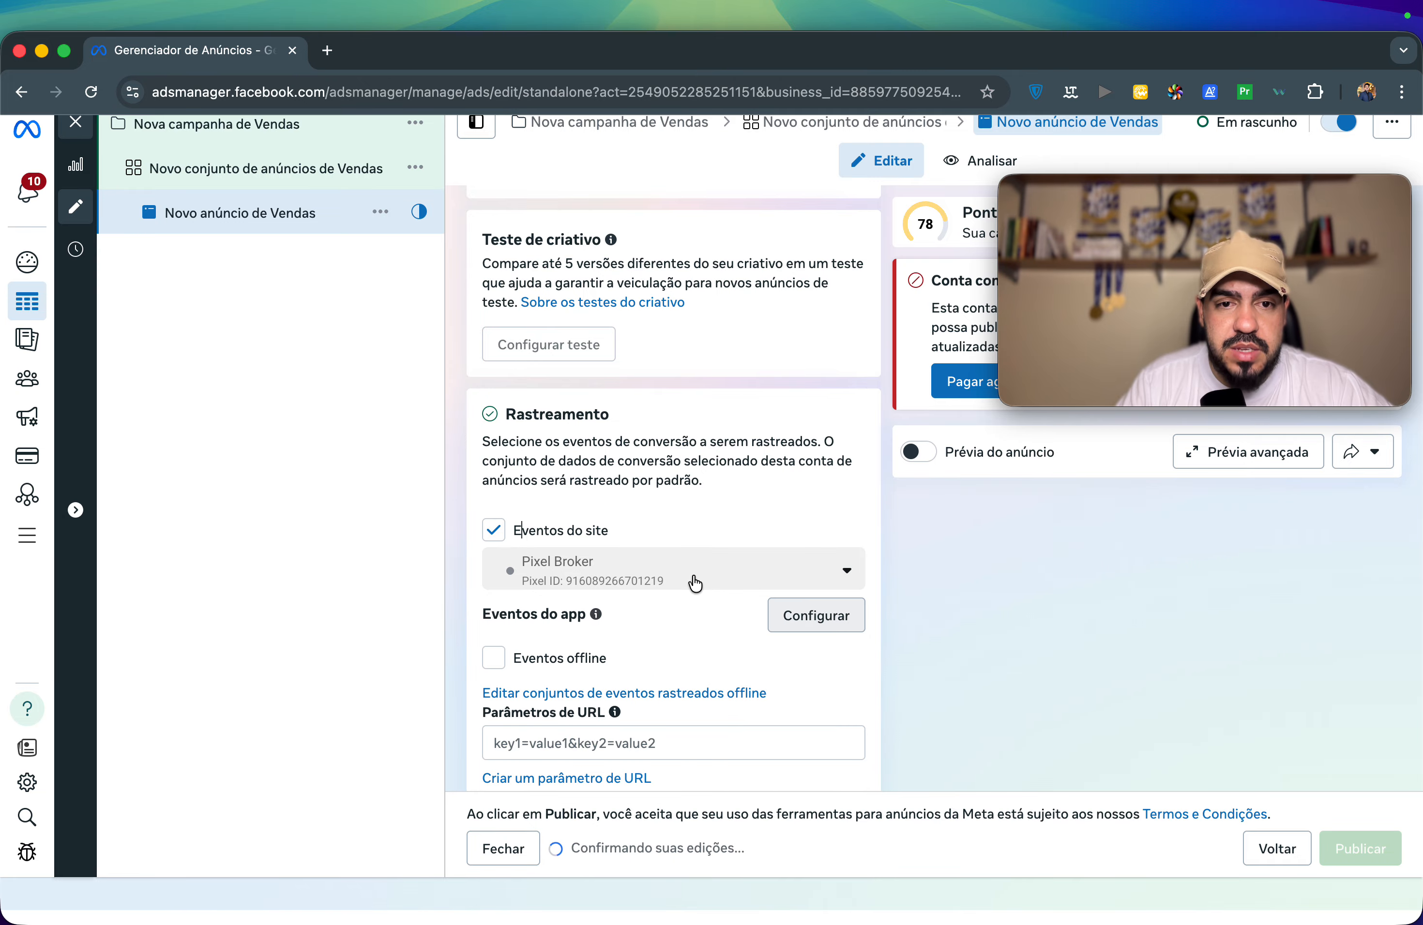
left_click(501, 535)
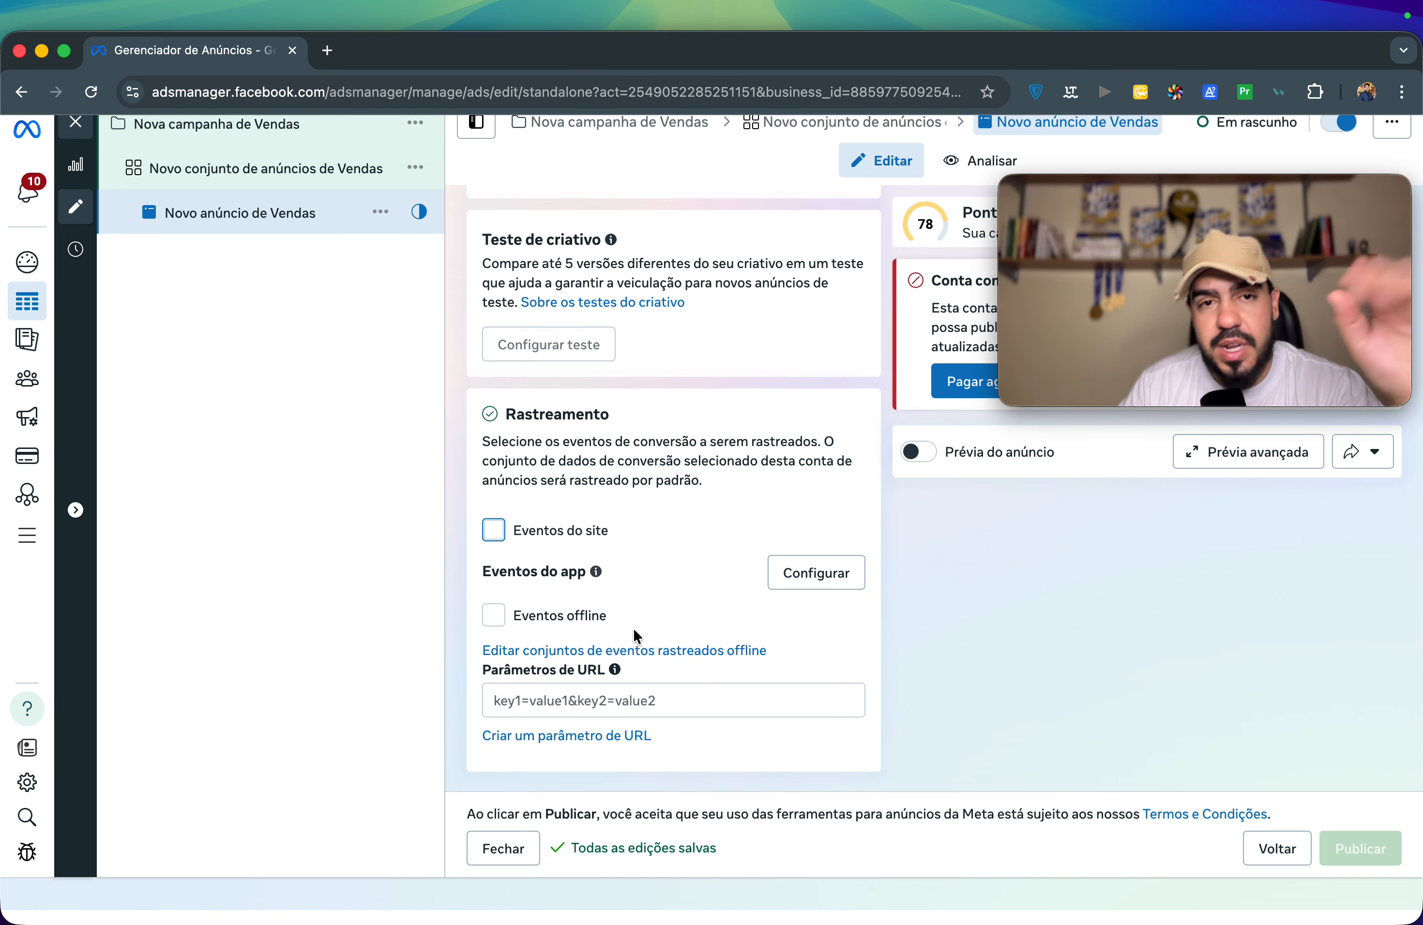
Step: Open Cobrança e pagamentos for the ad account and examine the payment methods offered for adding funds
mouse_move(1232, 396)
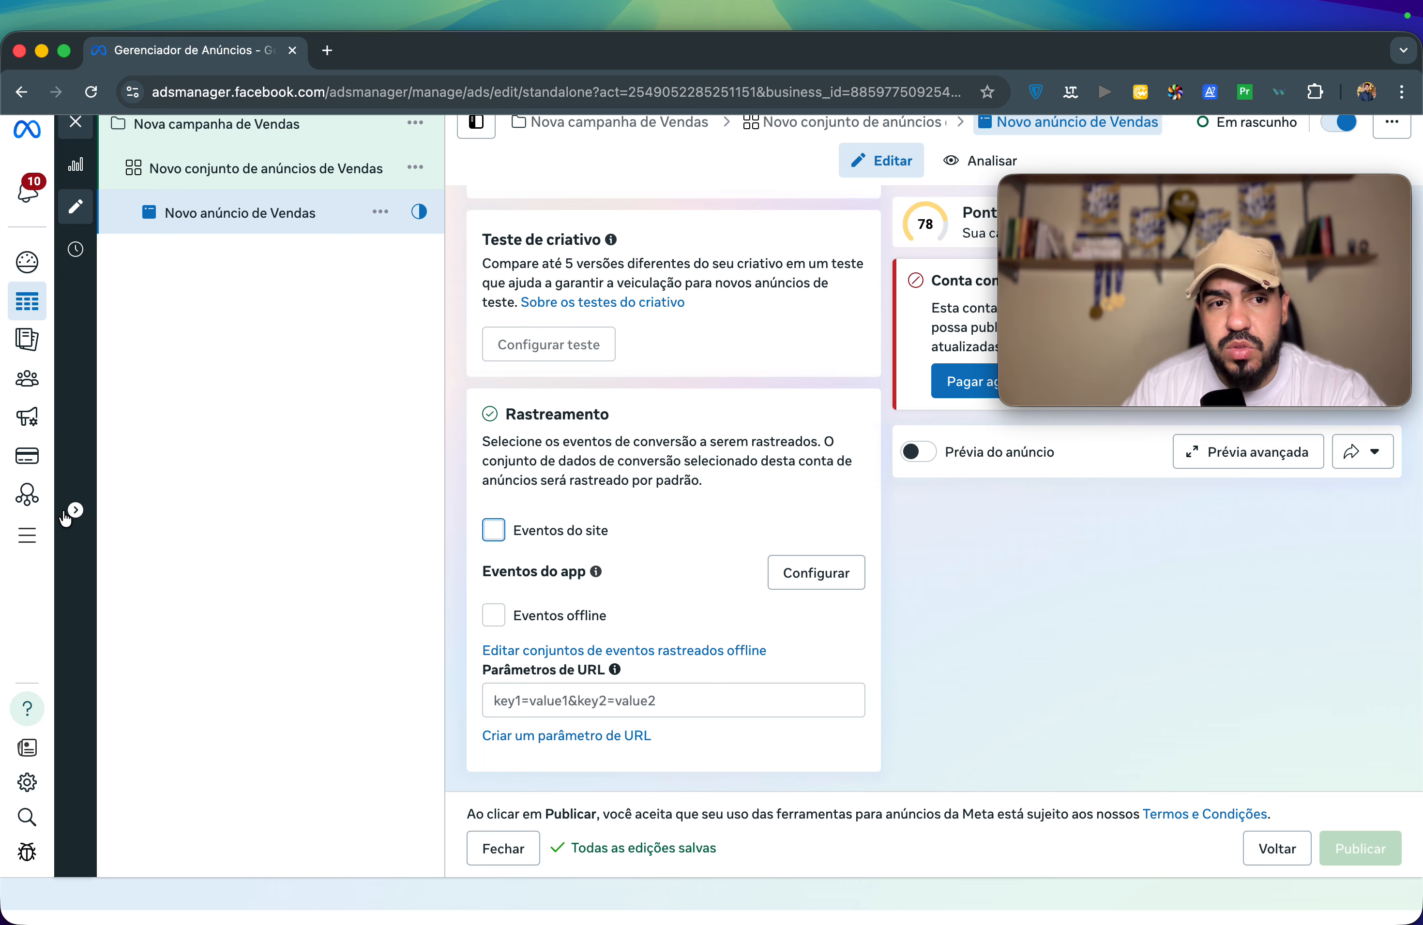
mouse_move(36, 453)
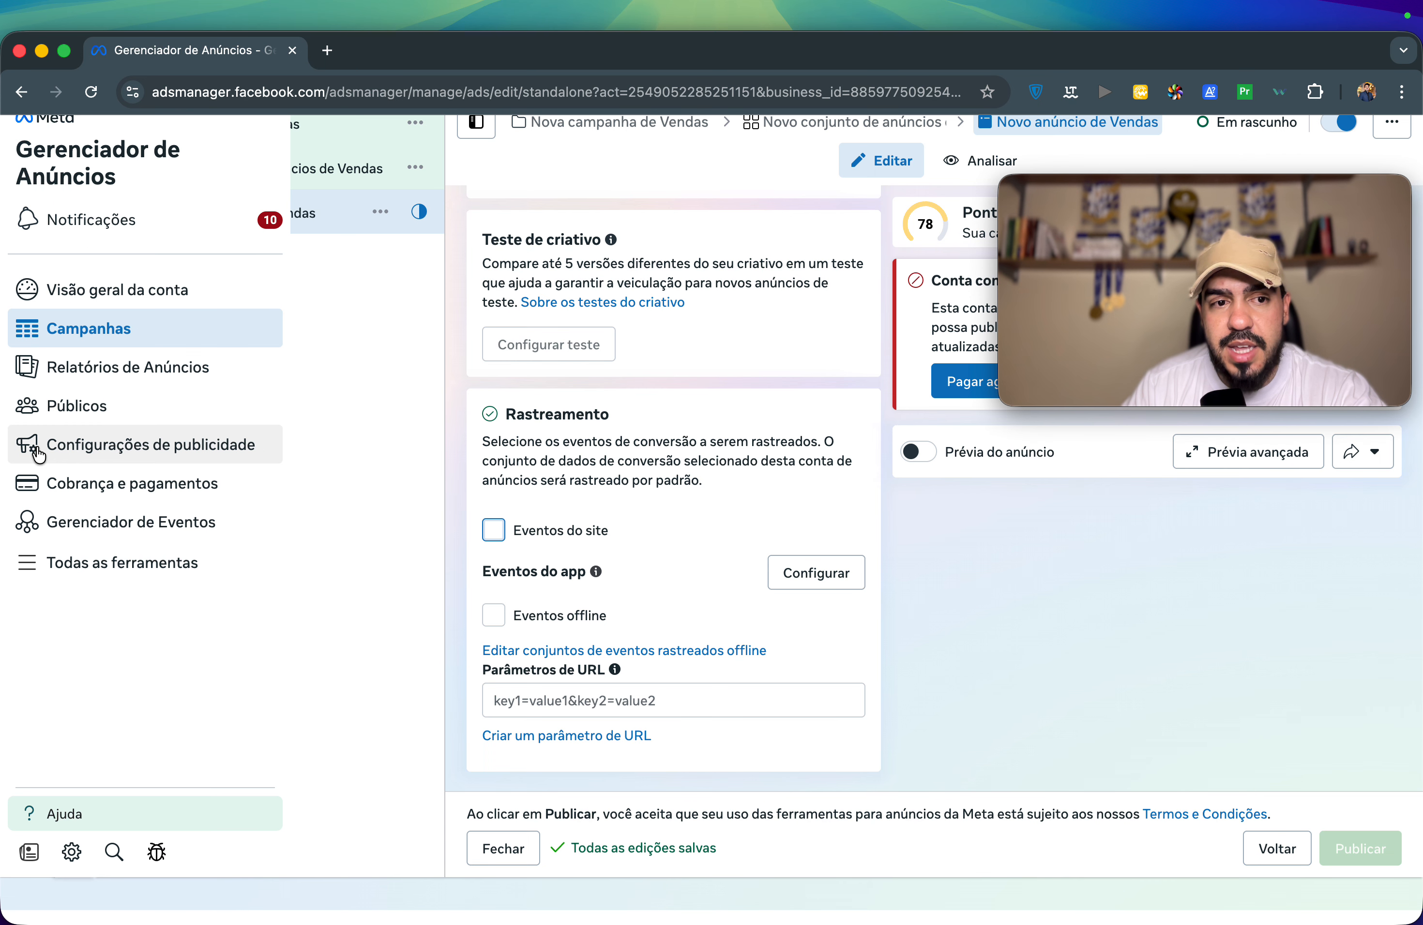
left_click(225, 478)
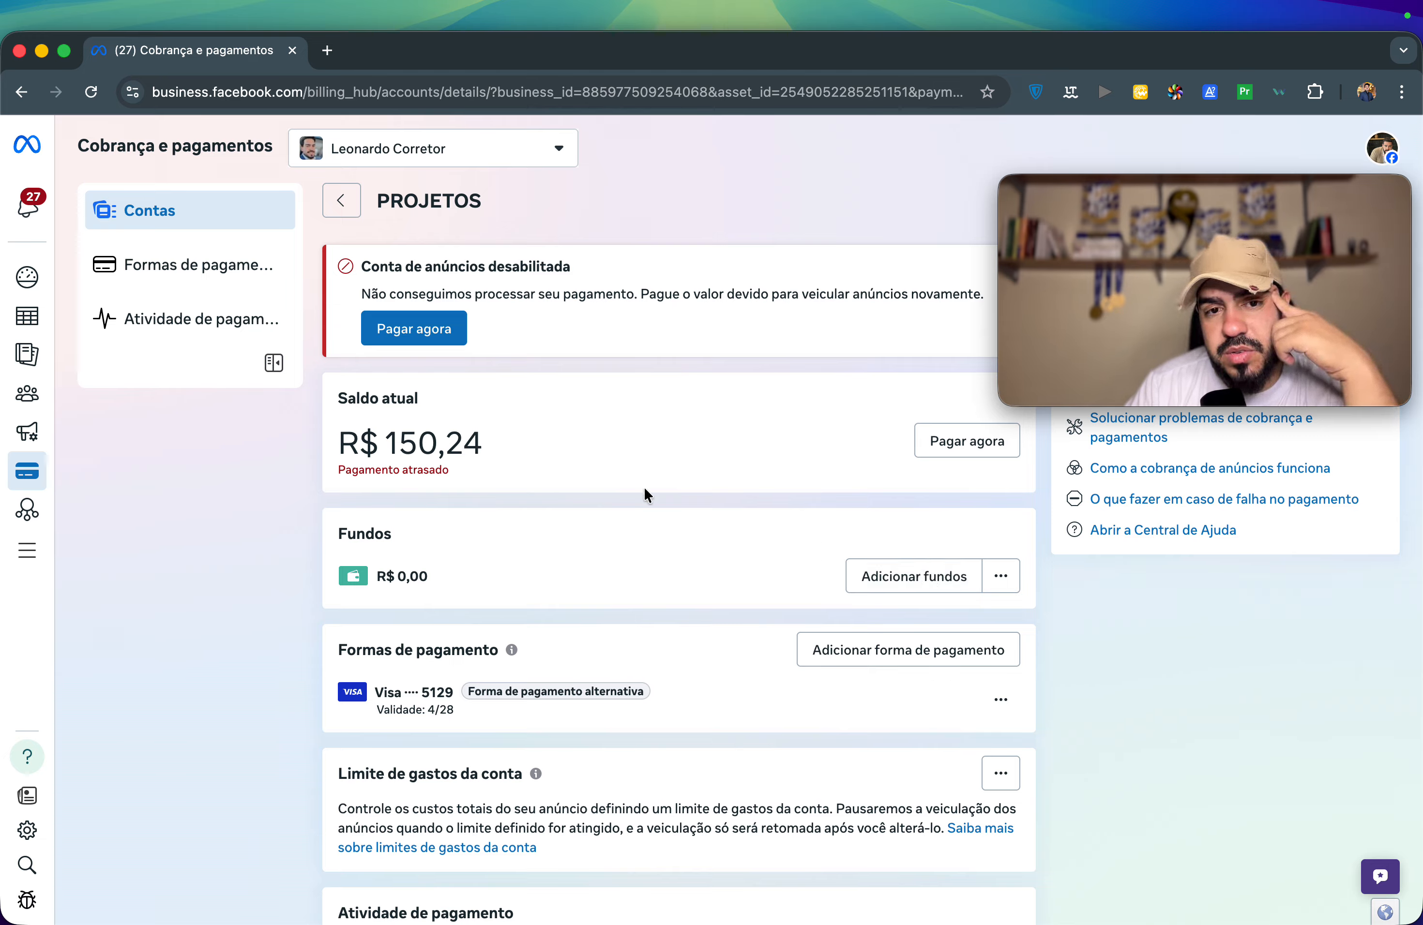
scroll(674, 565, "down", 2)
left_click(973, 520)
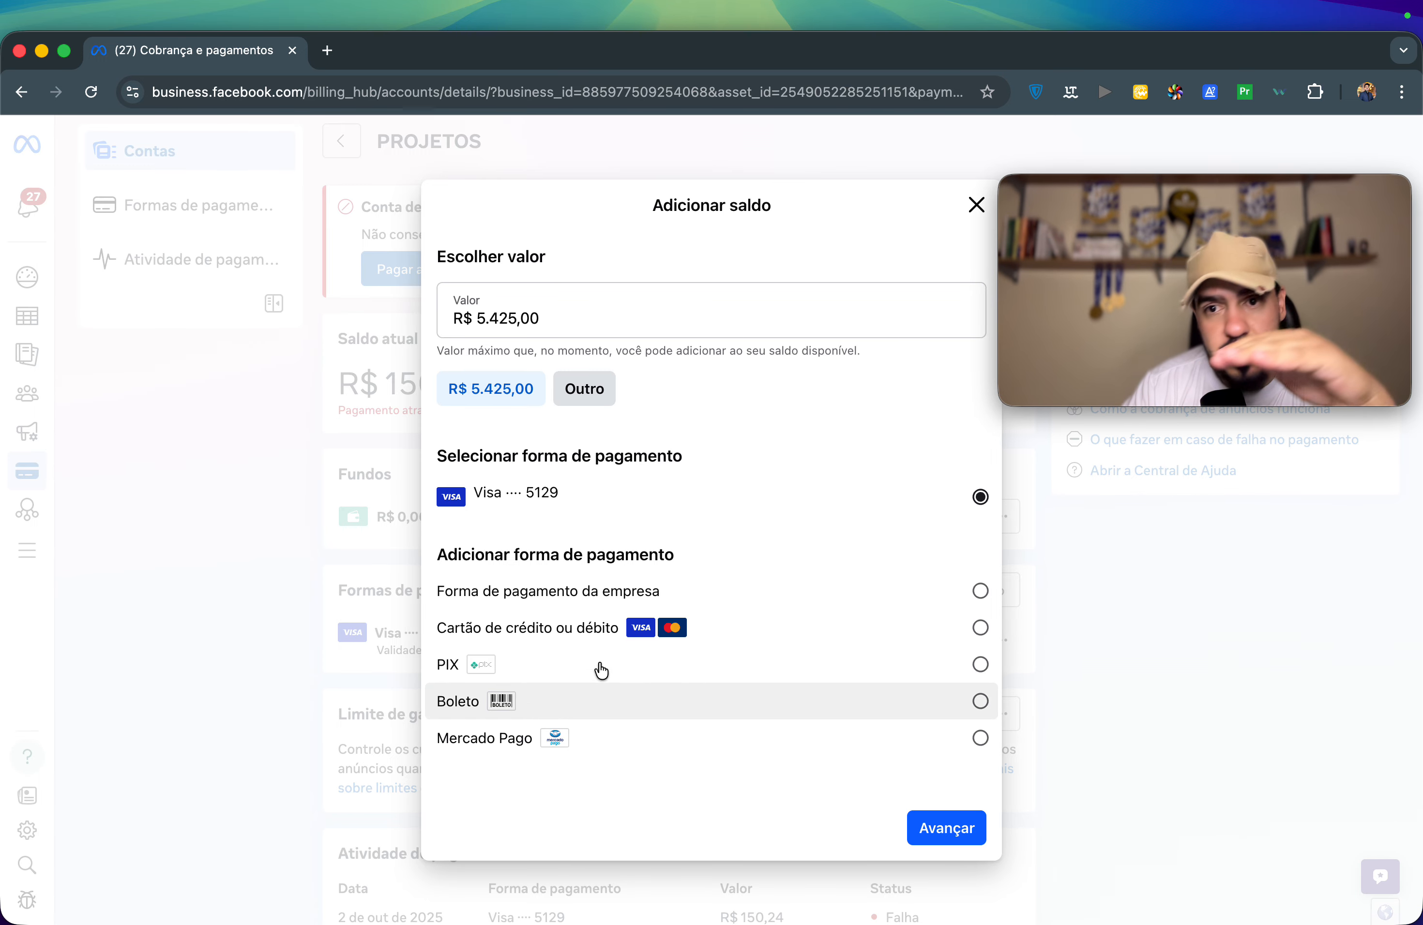
left_click(975, 206)
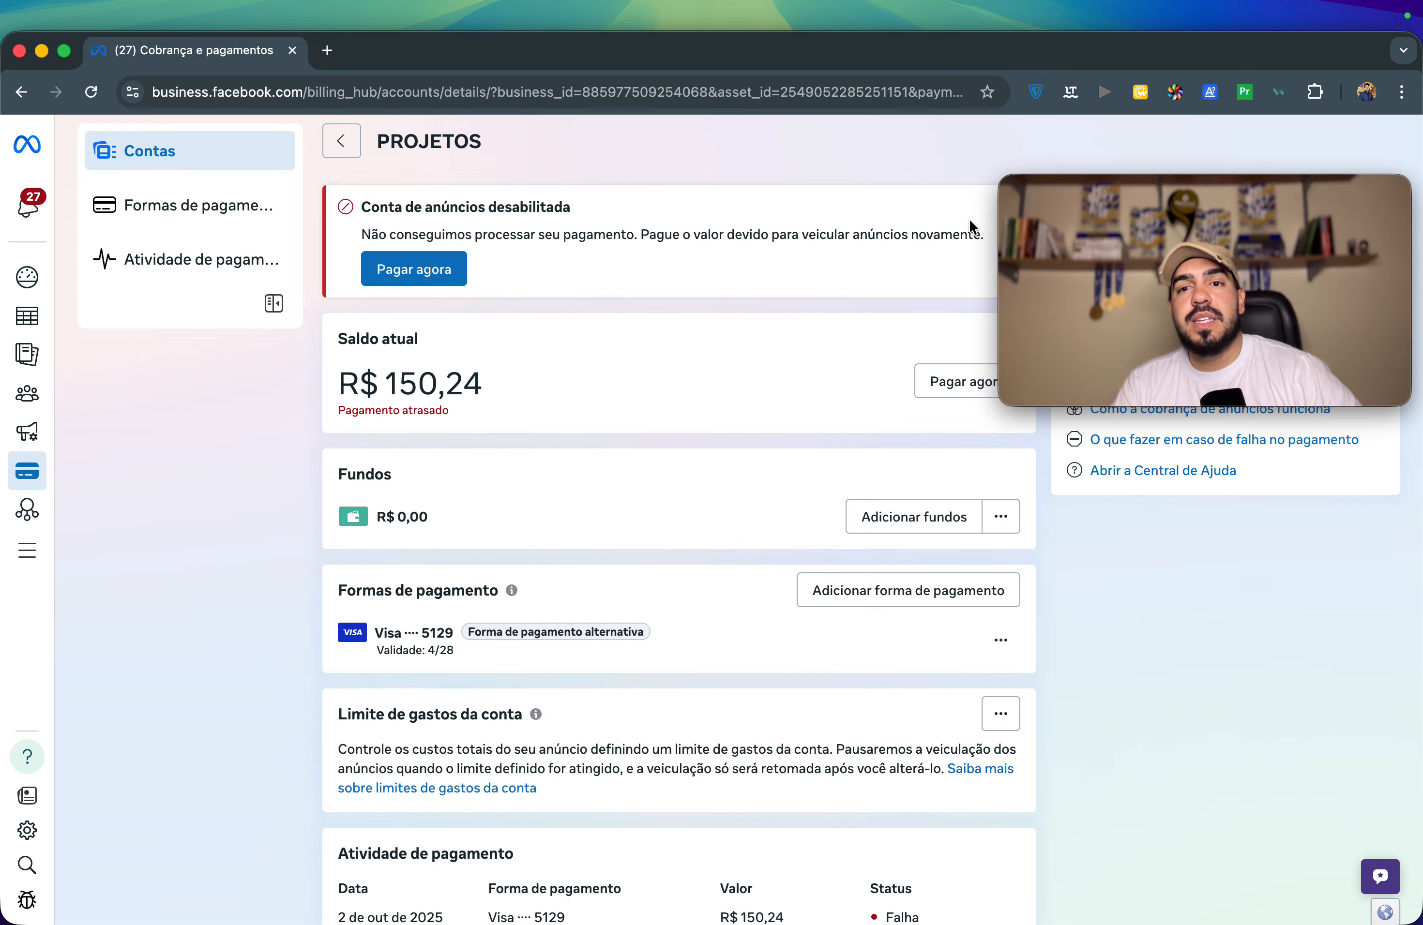
mouse_move(1046, 211)
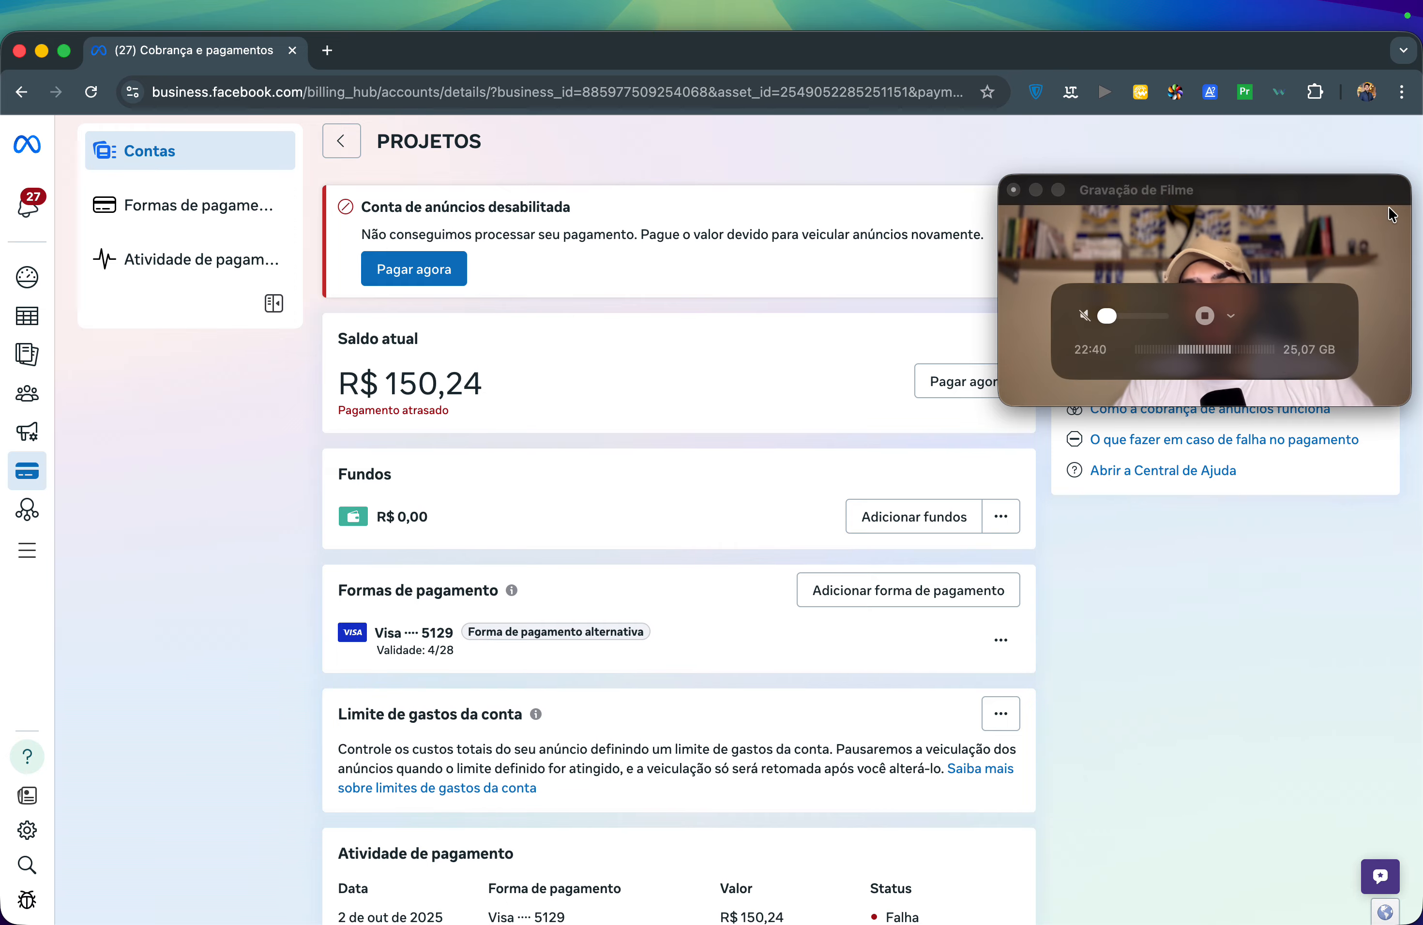
left_click(1057, 191)
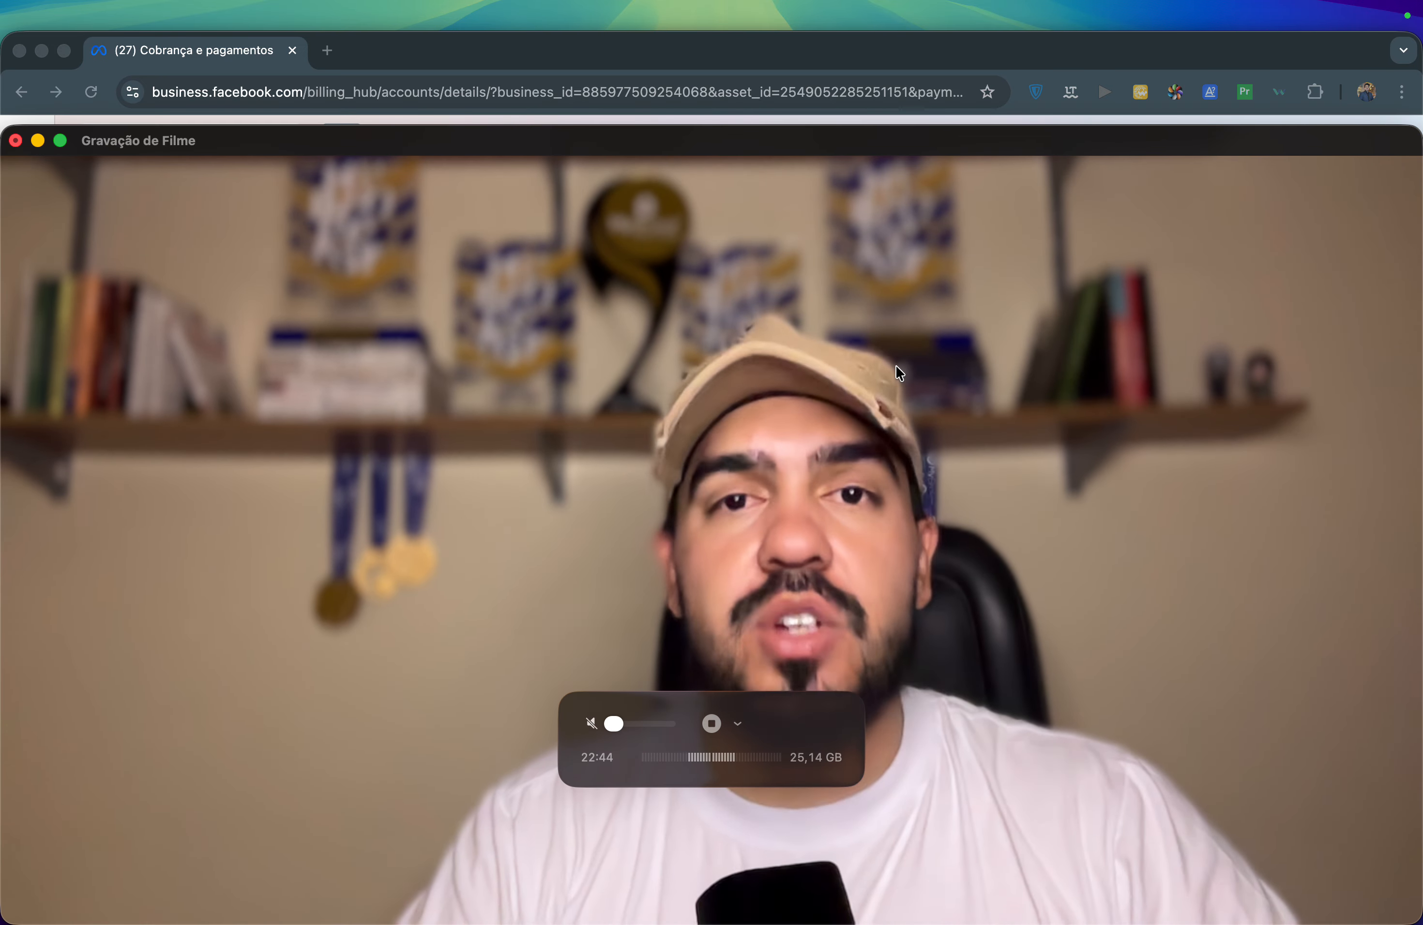